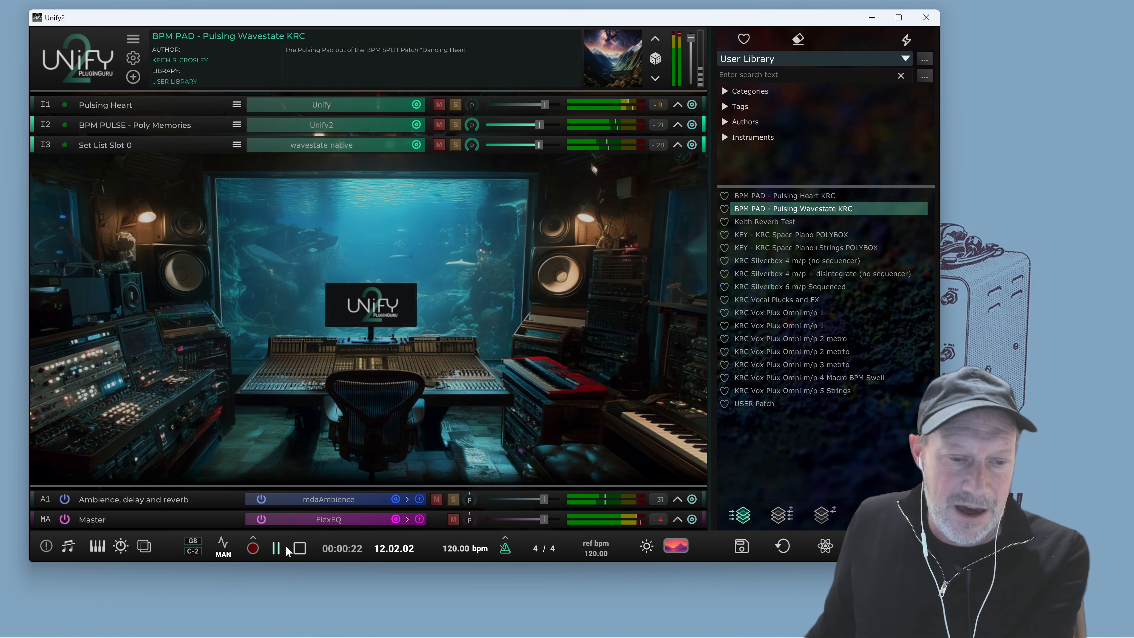
Stop playback of the current patch
click(301, 551)
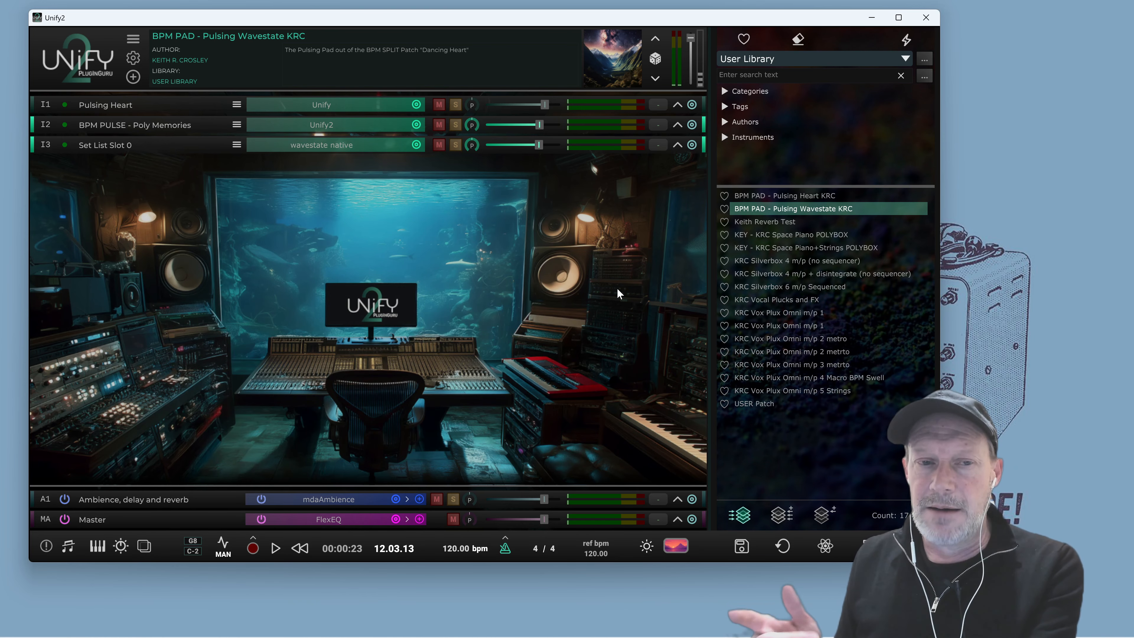
Switch to the browser, read through the Unify 2 product page on PluginGuru.com, and minimize the browser
mouse_move(618, 637)
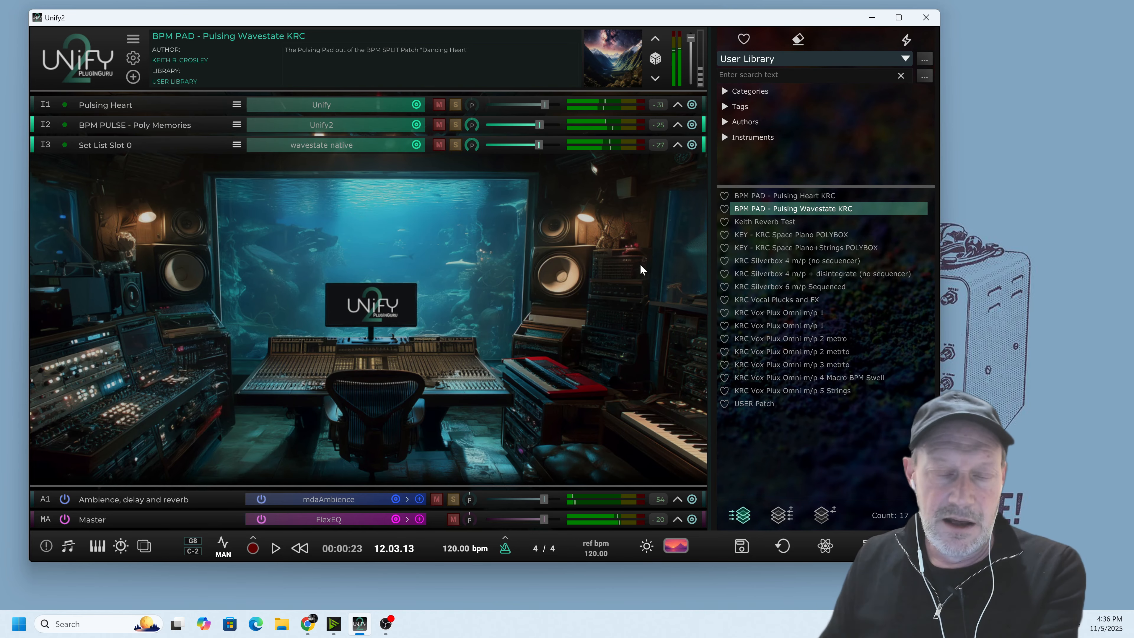
click(308, 623)
scroll(742, 295, up, 20)
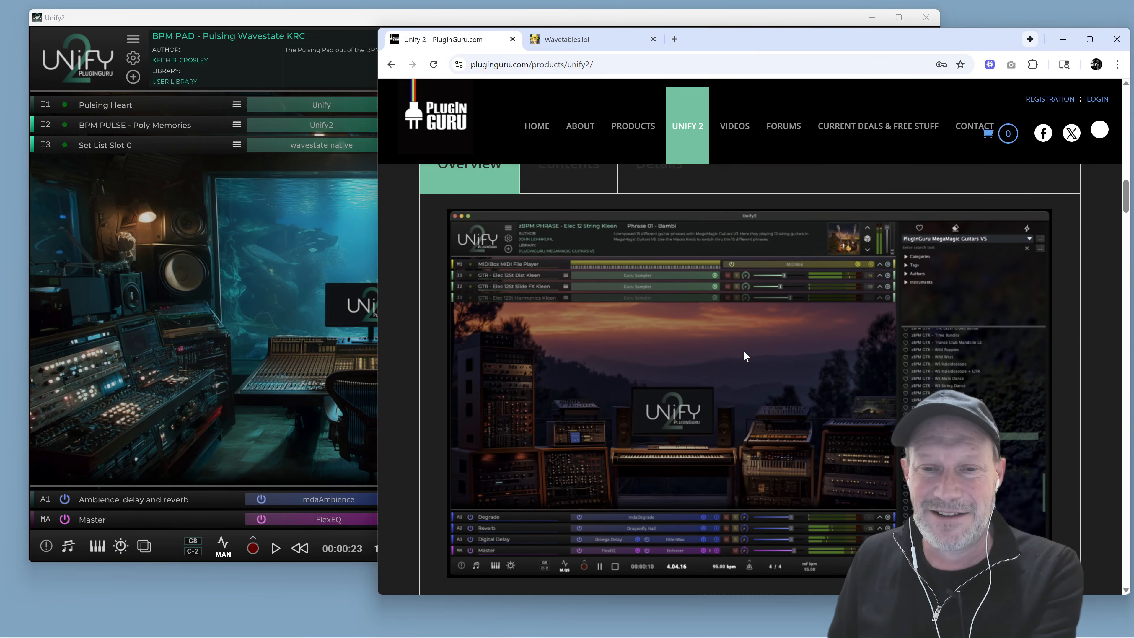
scroll(742, 315, up, 10)
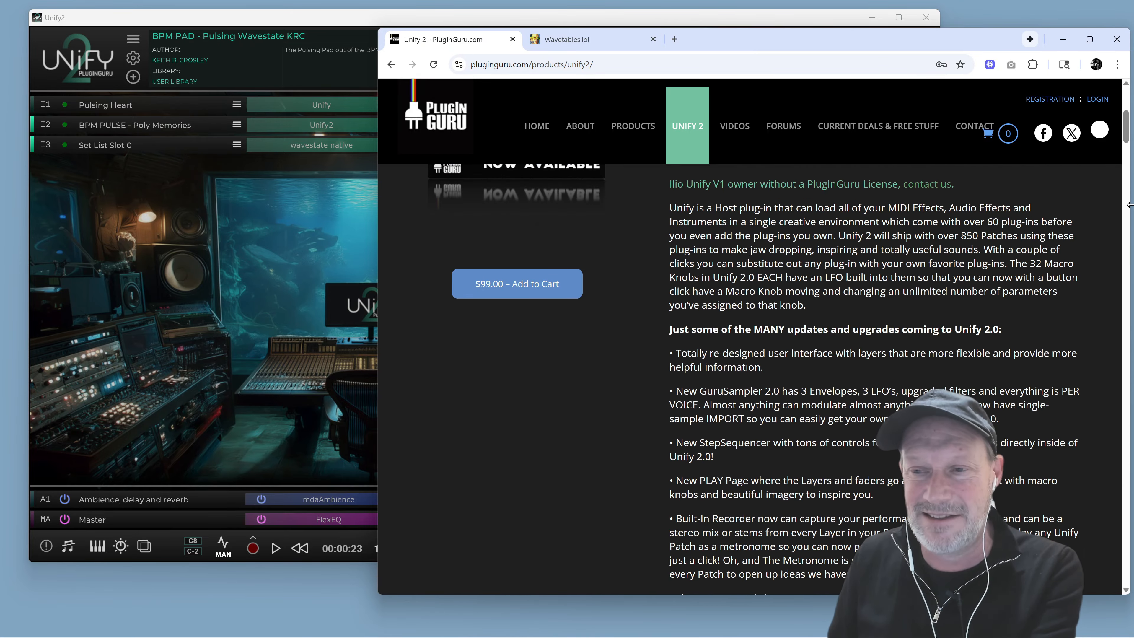
scroll(861, 276, down, 3)
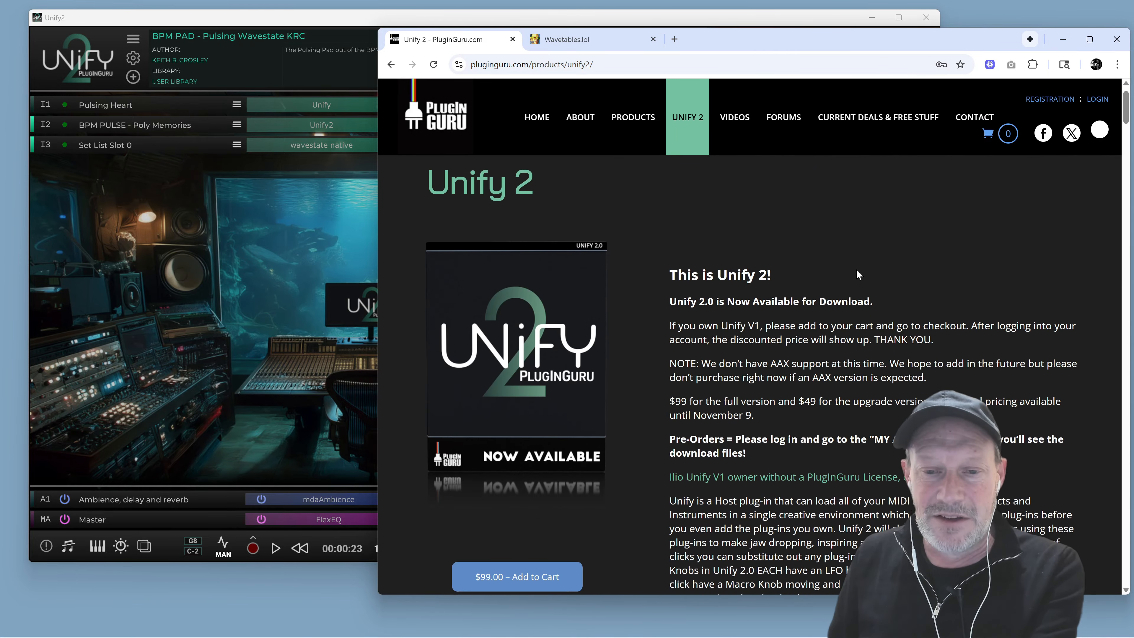
scroll(1001, 257, down, 2)
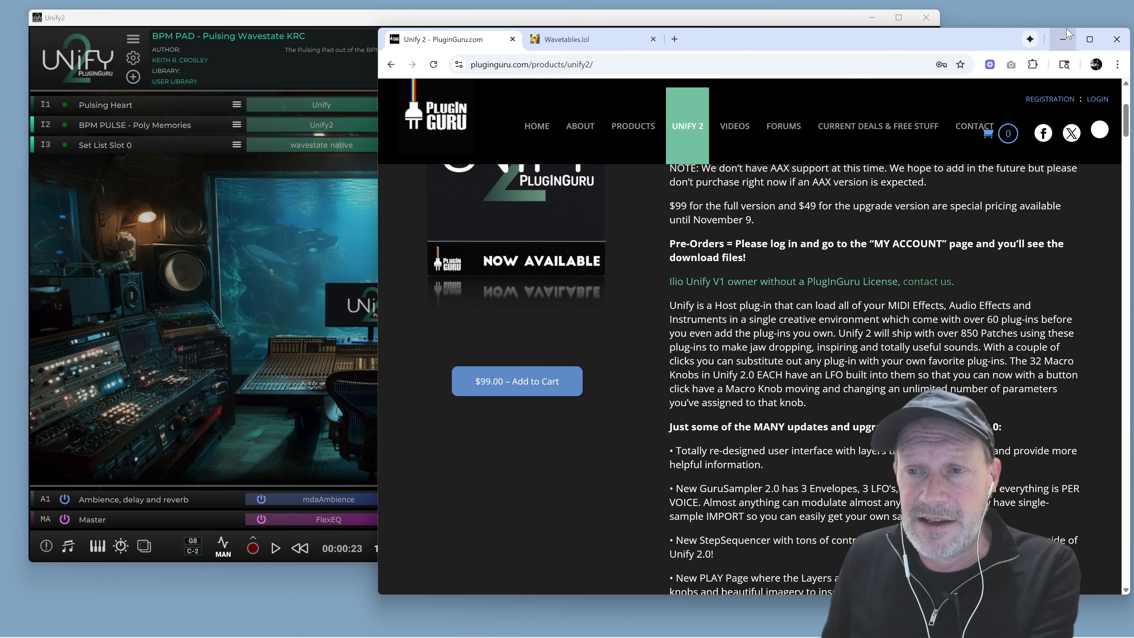
click(1064, 40)
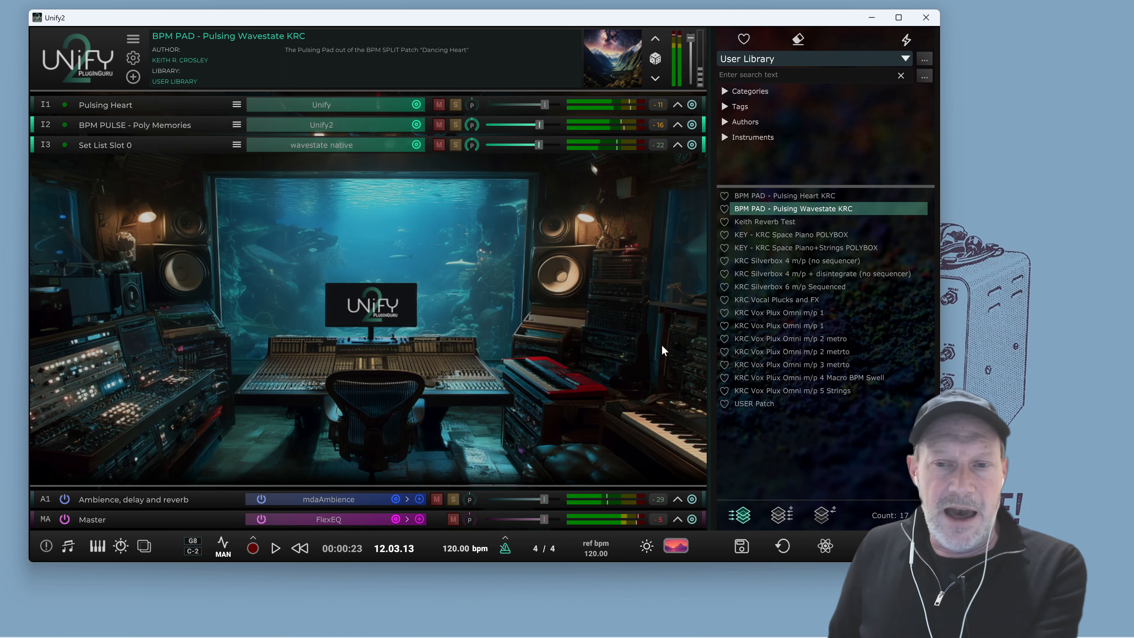
Open the wavestate native plugin editor on the Set List Slot 0 layer and close it again
click(352, 153)
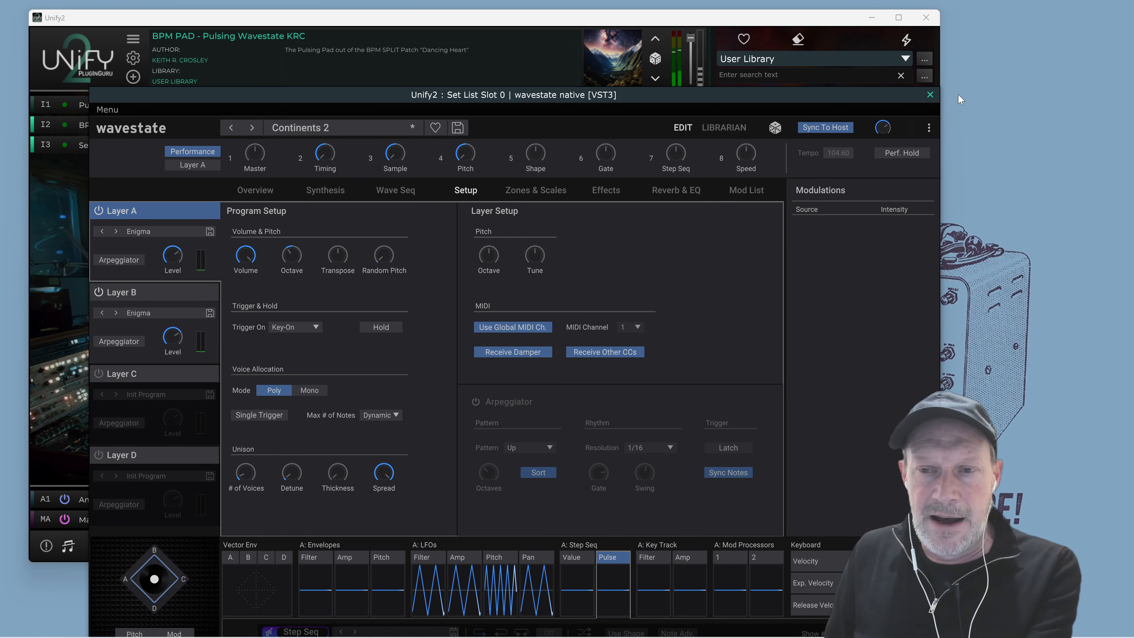
click(930, 95)
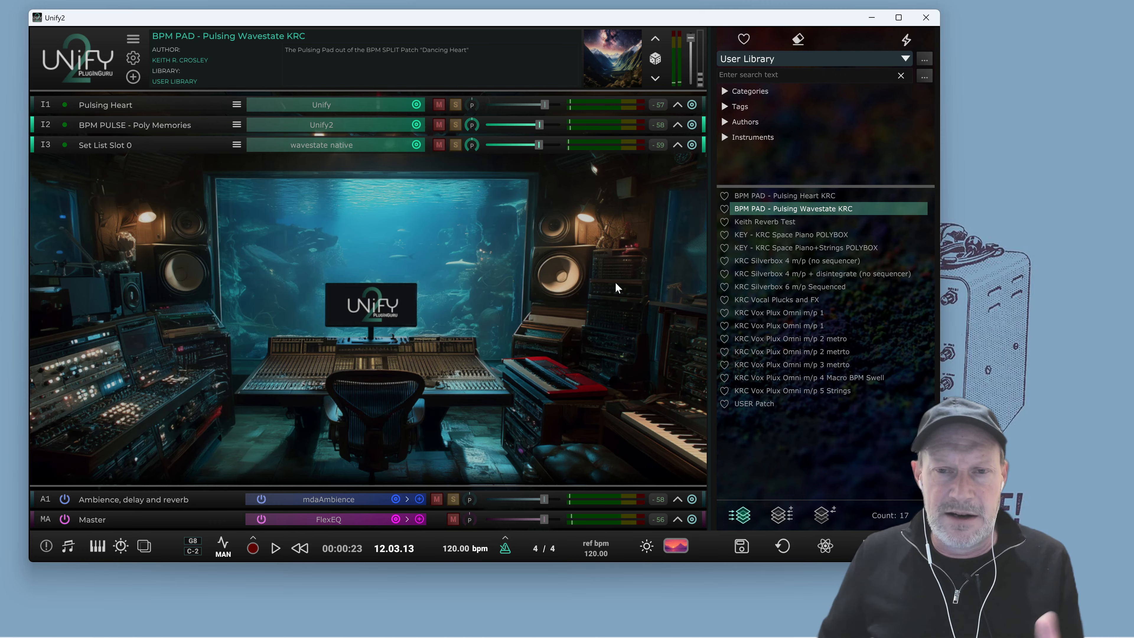
Expand the layer strips and open the nested Unify2 instance on the BPM PULSE layer, then close it
click(677, 106)
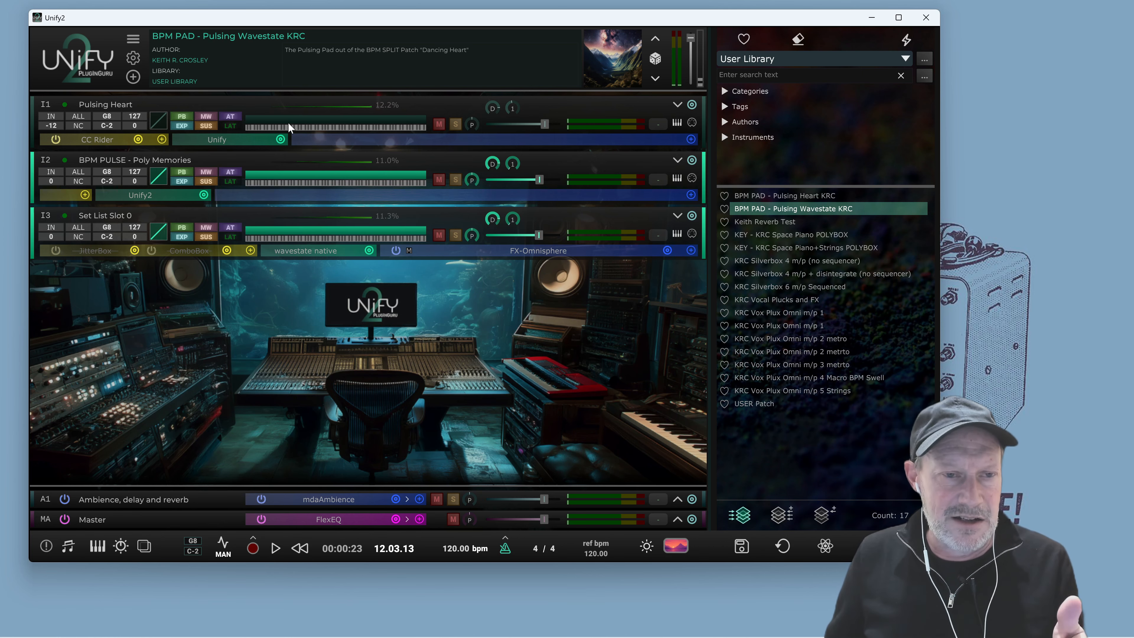
click(159, 198)
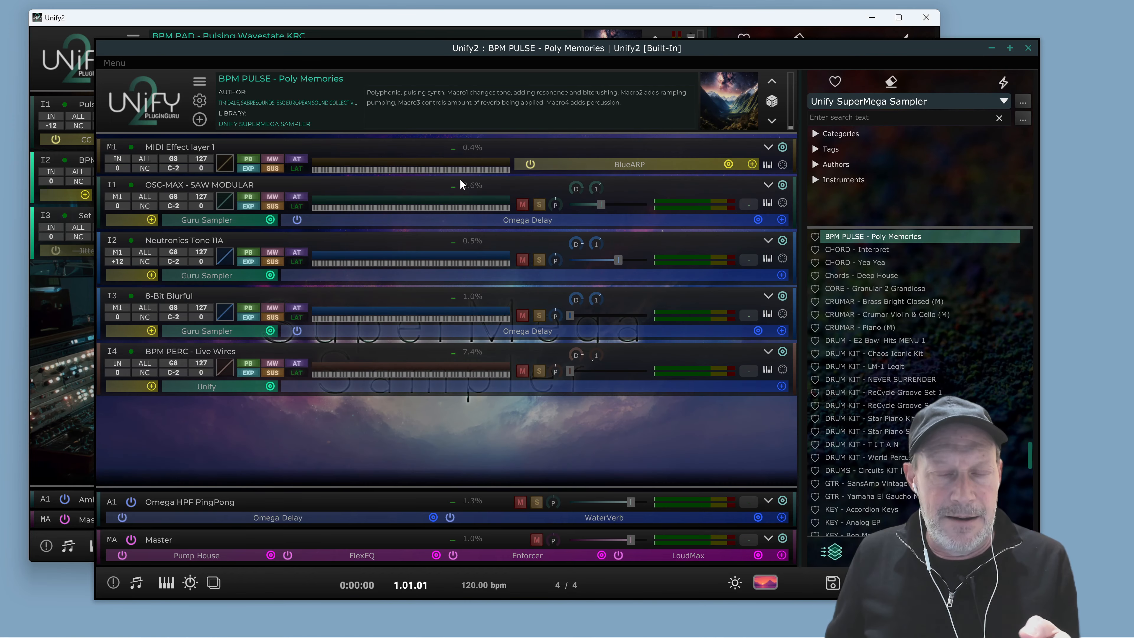
click(1027, 49)
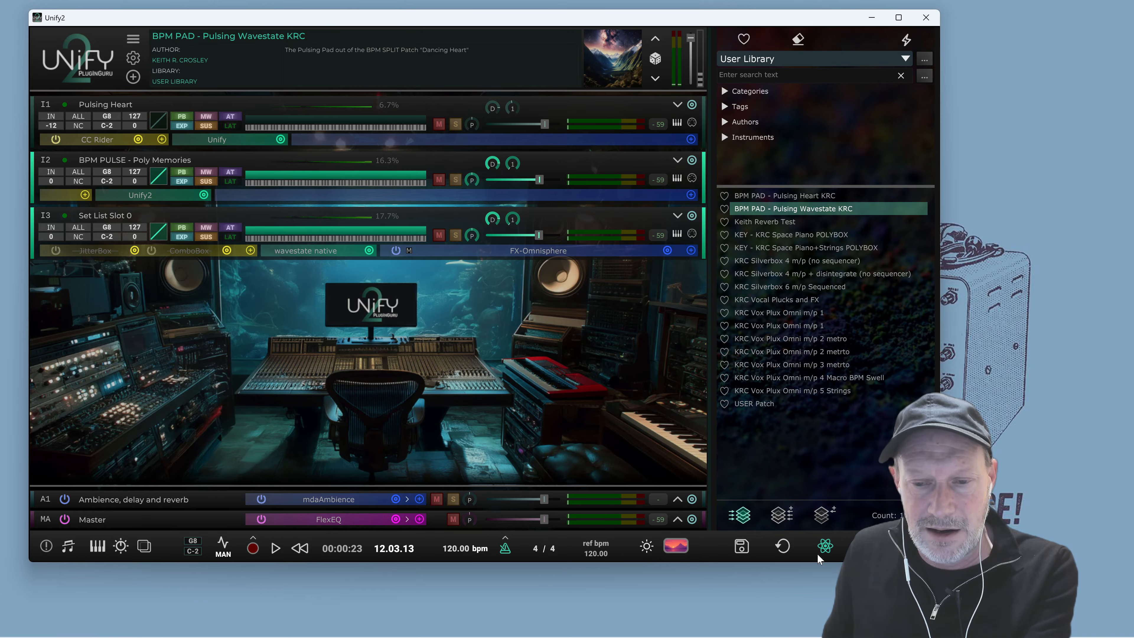
Create a new blank patch and open then close the metronome options
click(823, 545)
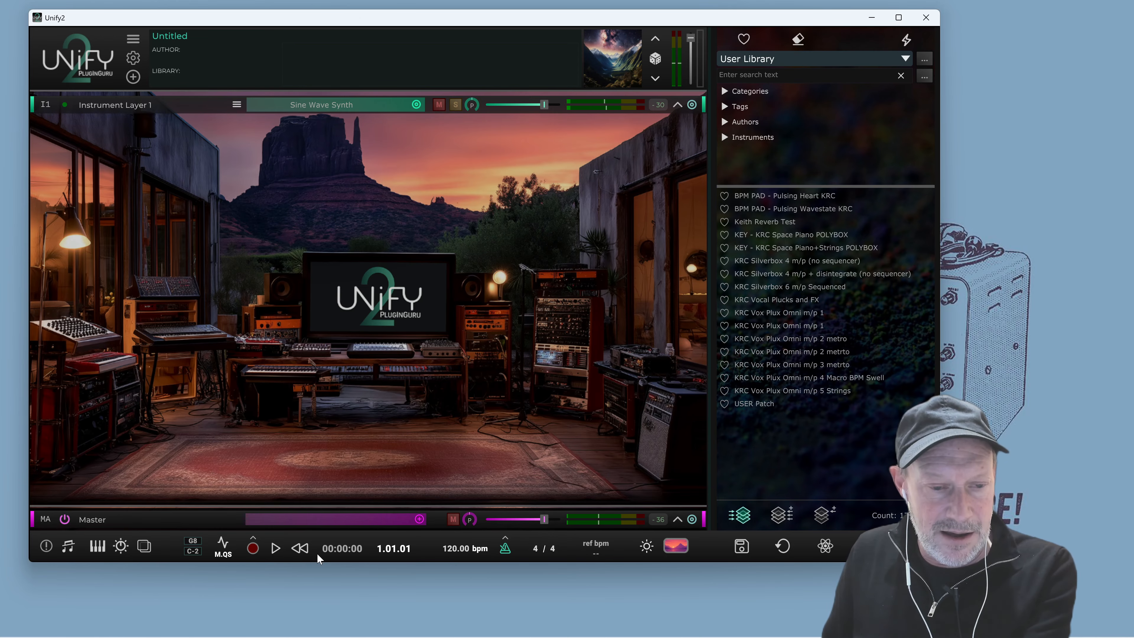
click(505, 538)
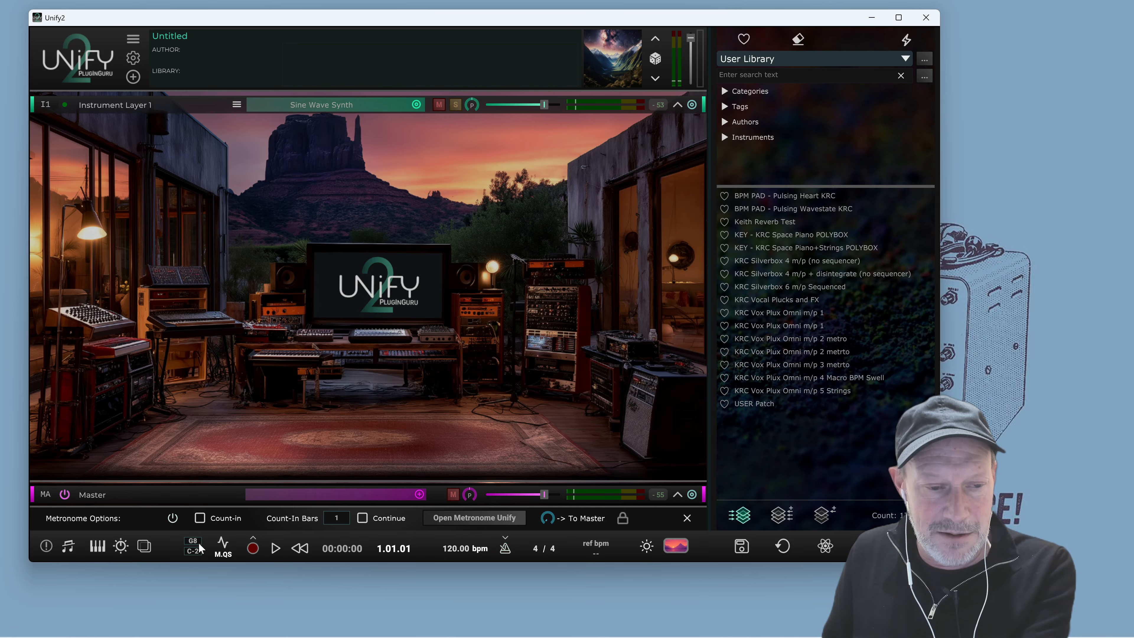
click(506, 541)
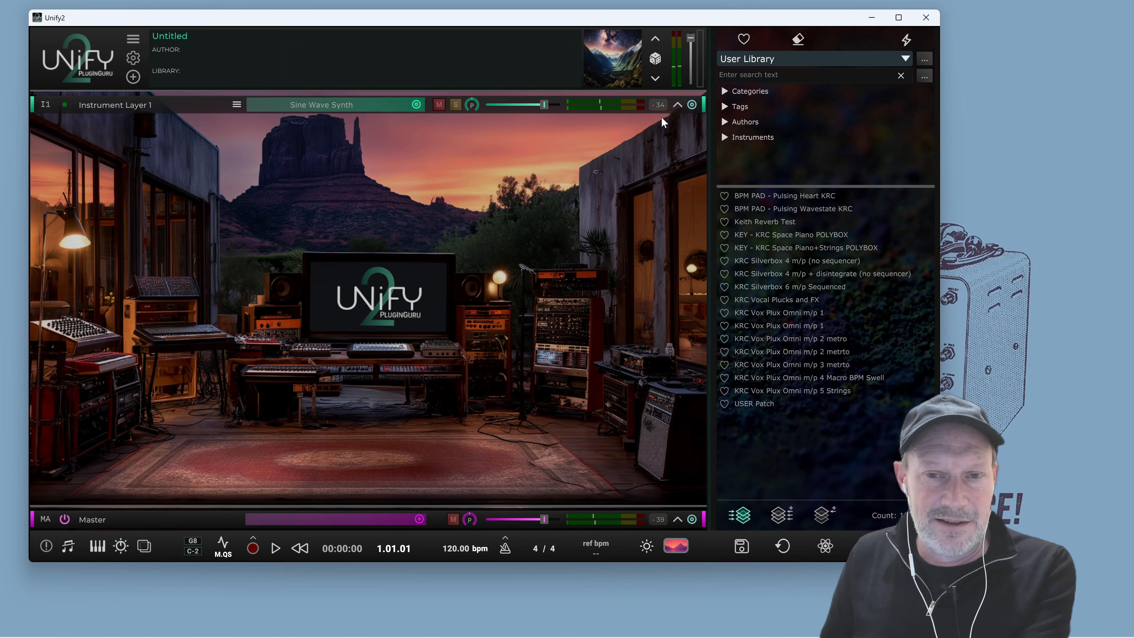
Replace the Sine Wave Synth on the instrument layer with Serum 2 (VST3) by searching the plugin list for serum
click(677, 105)
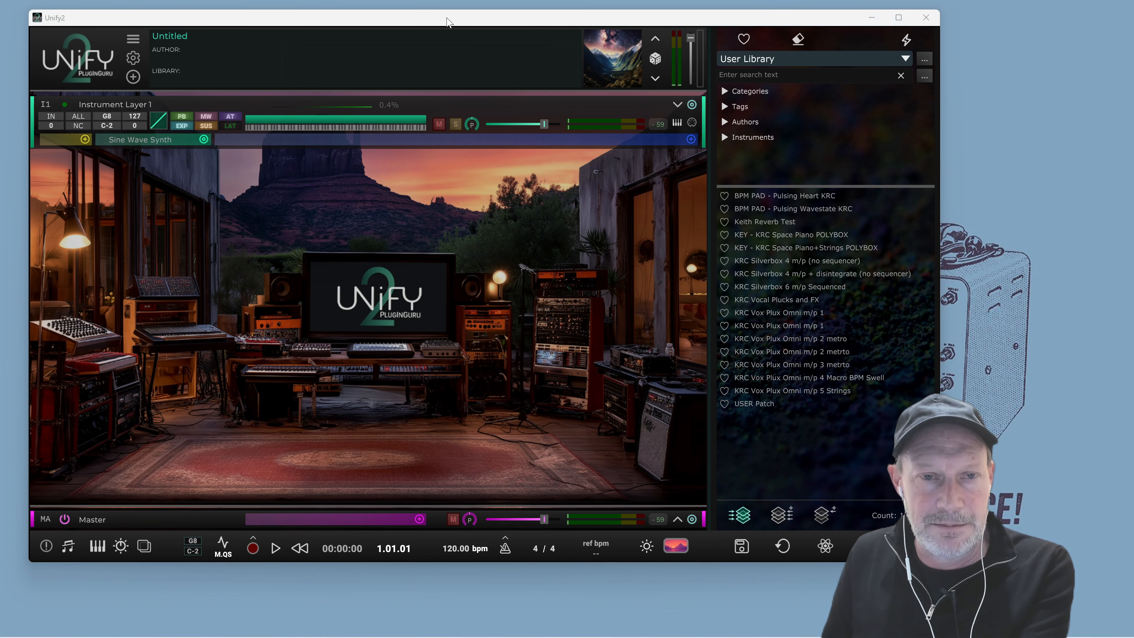
mouse_move(446, 22)
mouse_down()
mouse_move(498, 38)
mouse_move(432, 25)
mouse_up()
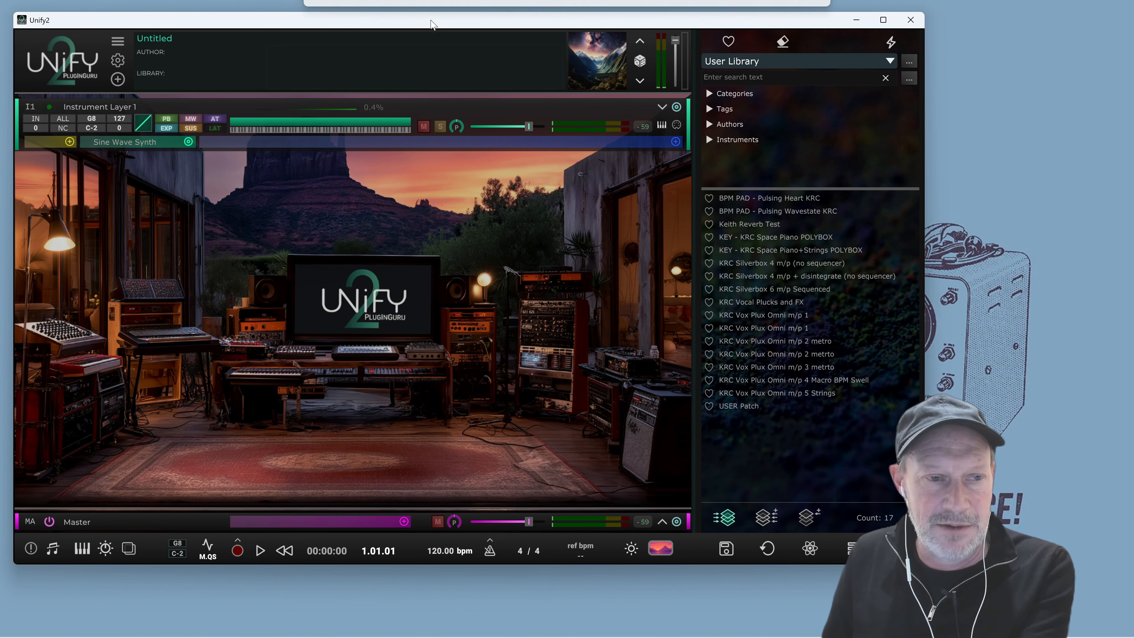
click(166, 141)
click(163, 139)
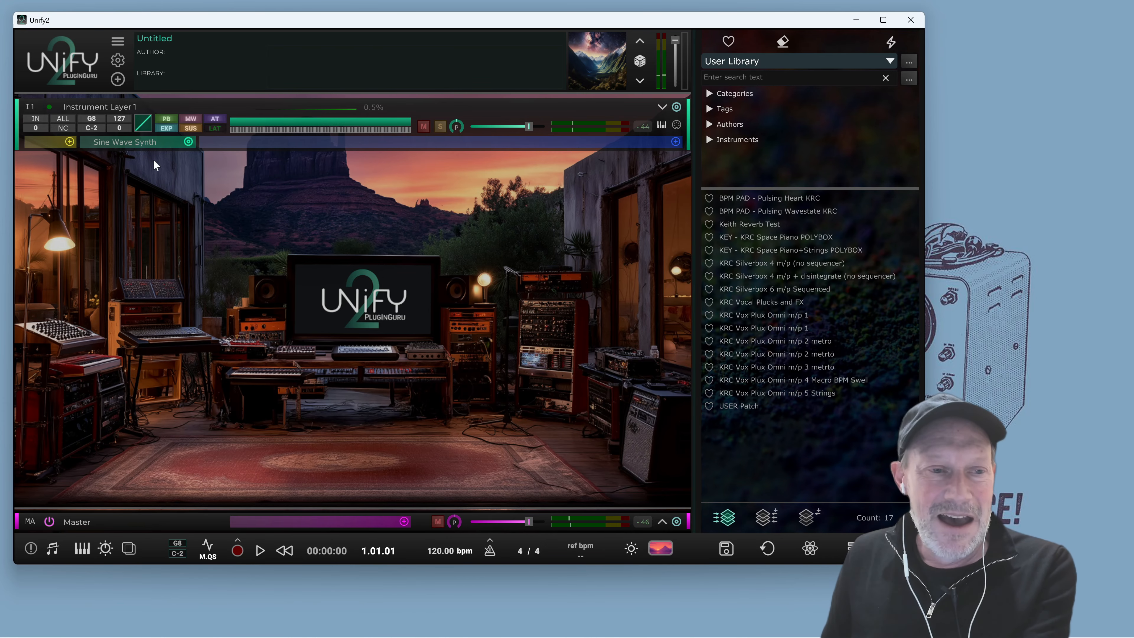
click(142, 140)
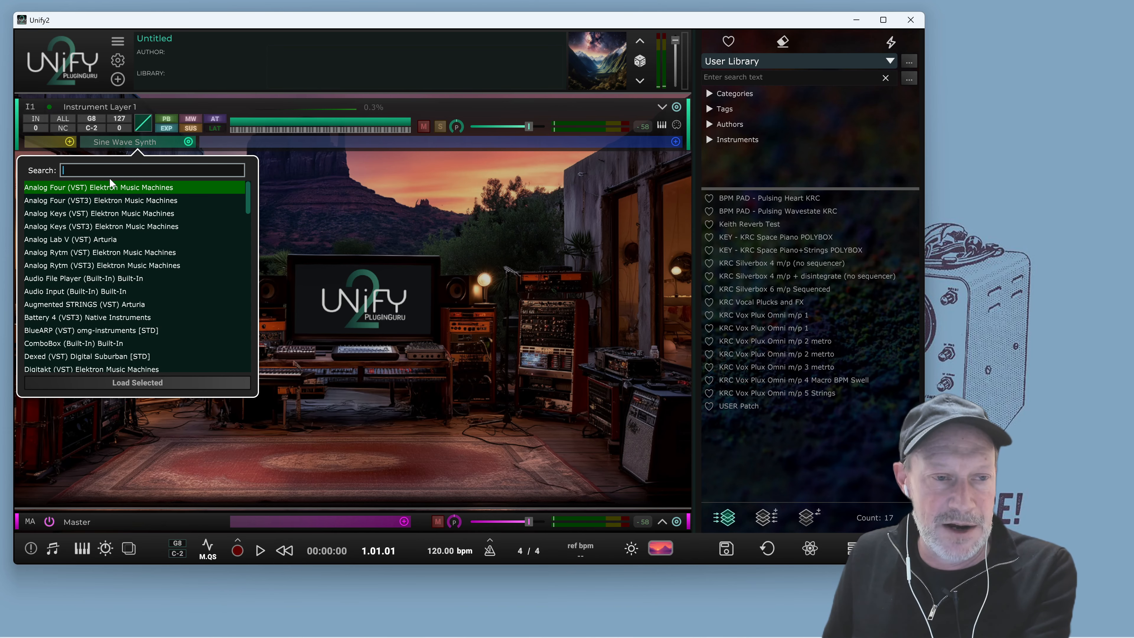
text(serum)
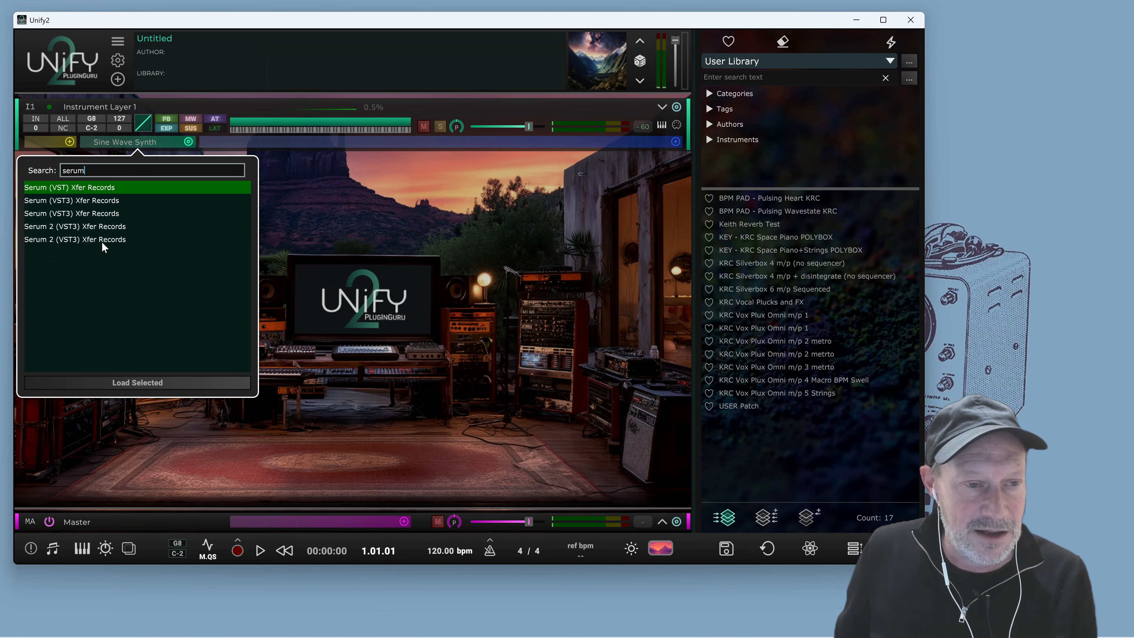
click(99, 225)
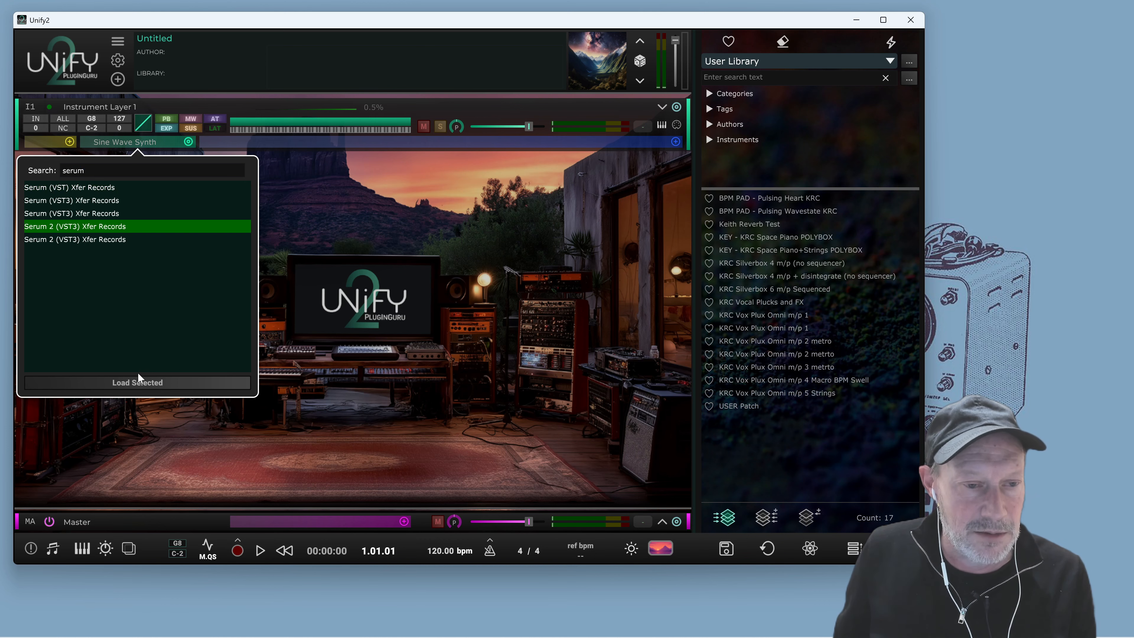
click(138, 382)
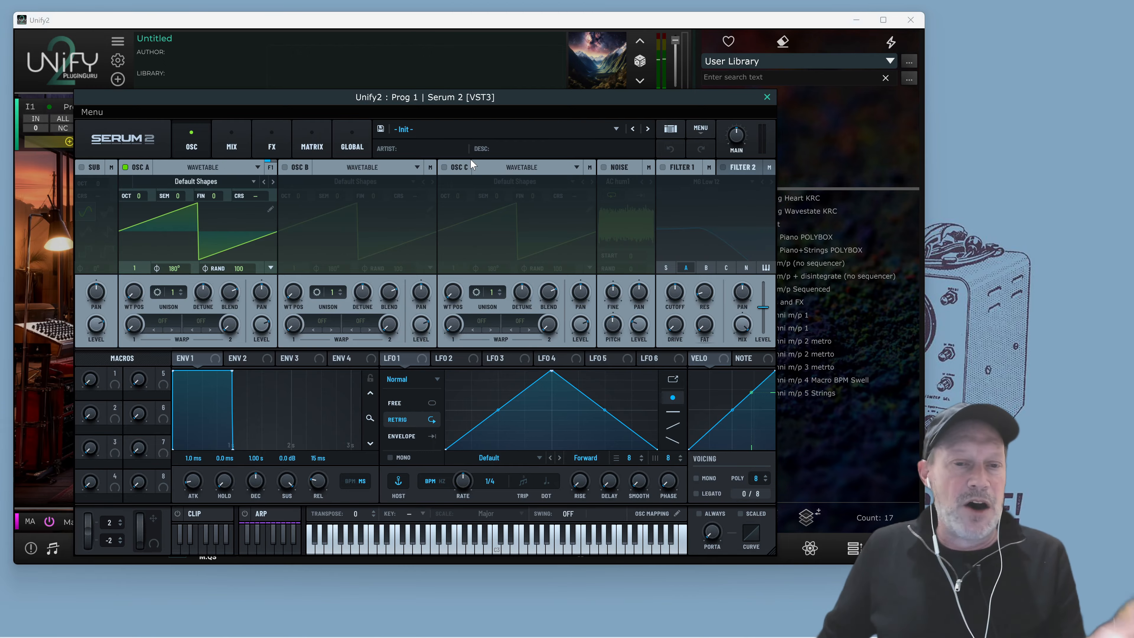
In Serum 2, load the factory Brass preset BR - Brass Wall, then step to BR - Bright Octaves Synth Brass
drag(522, 94, 555, 51)
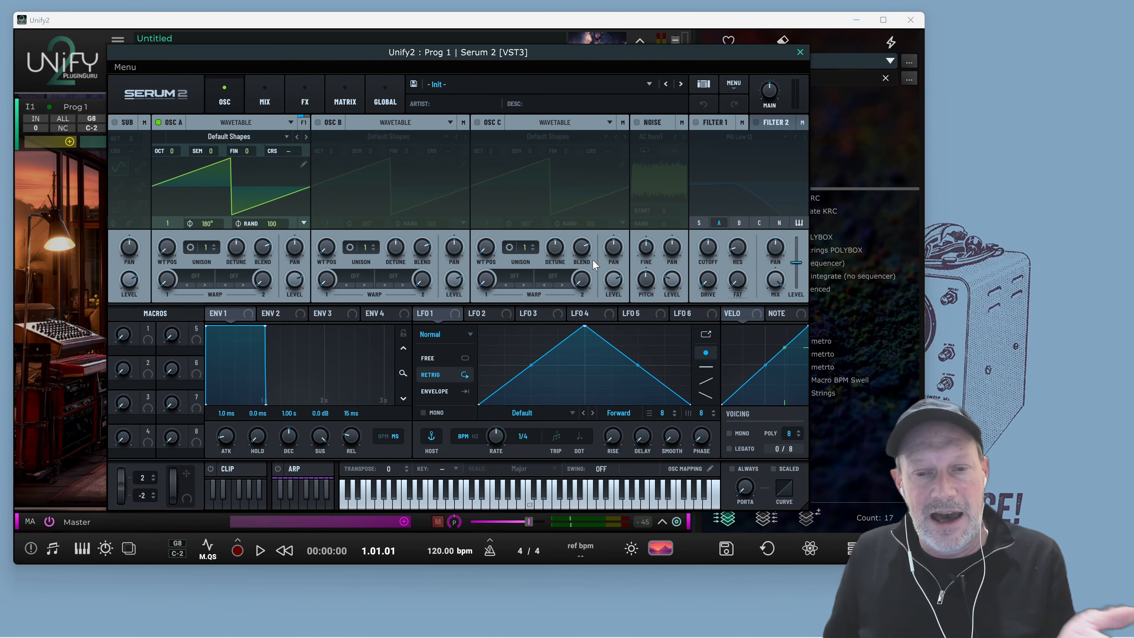
click(856, 19)
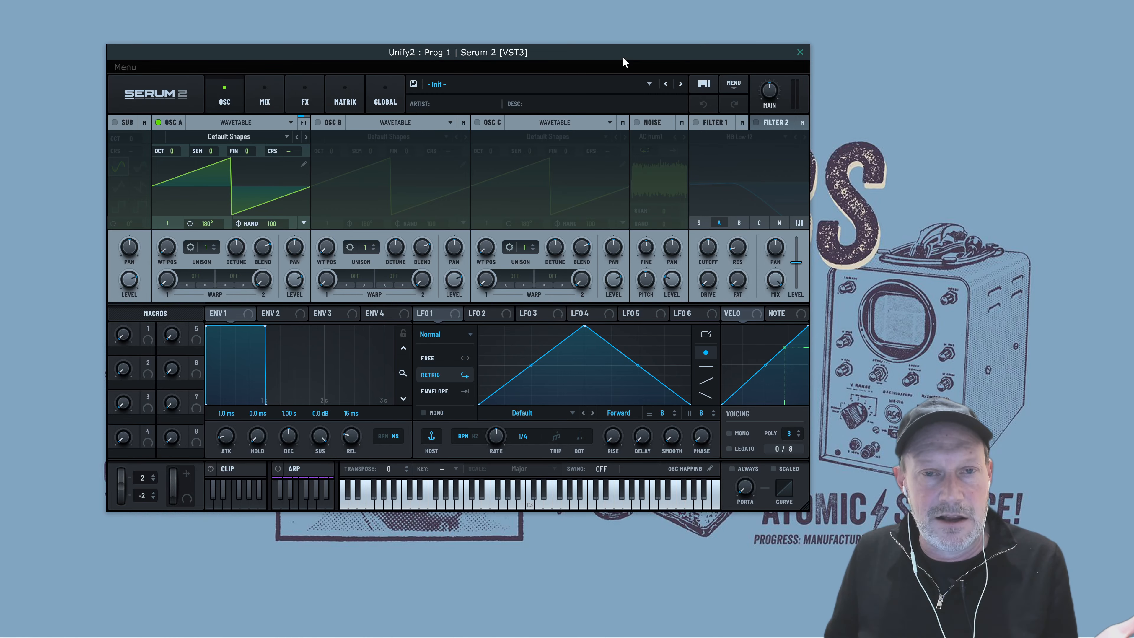
drag(622, 56, 583, 40)
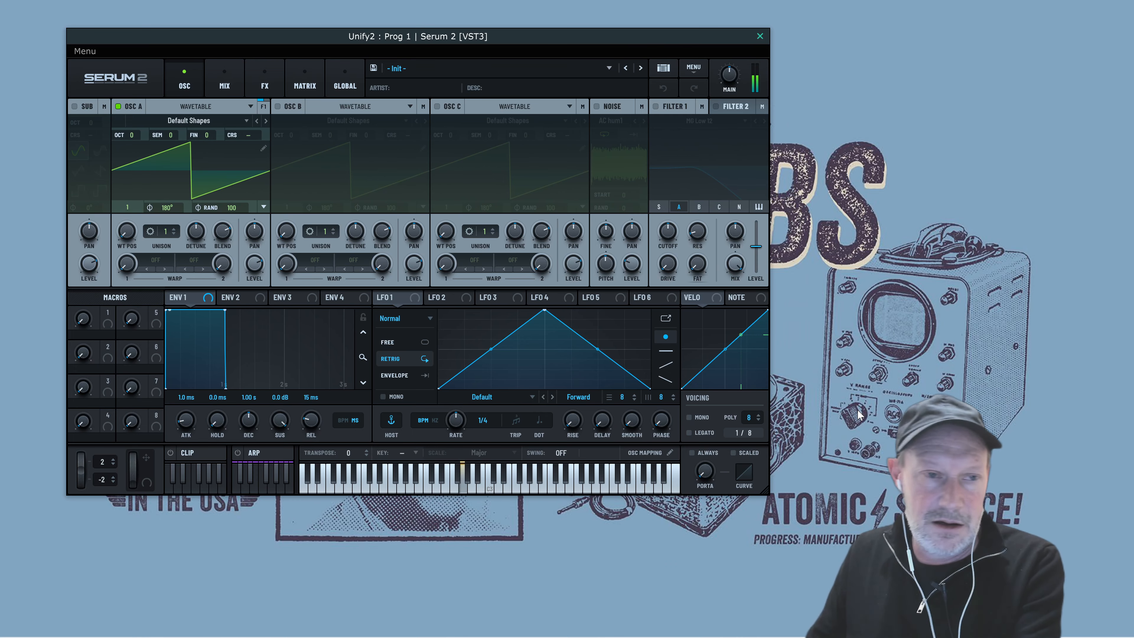
click(407, 64)
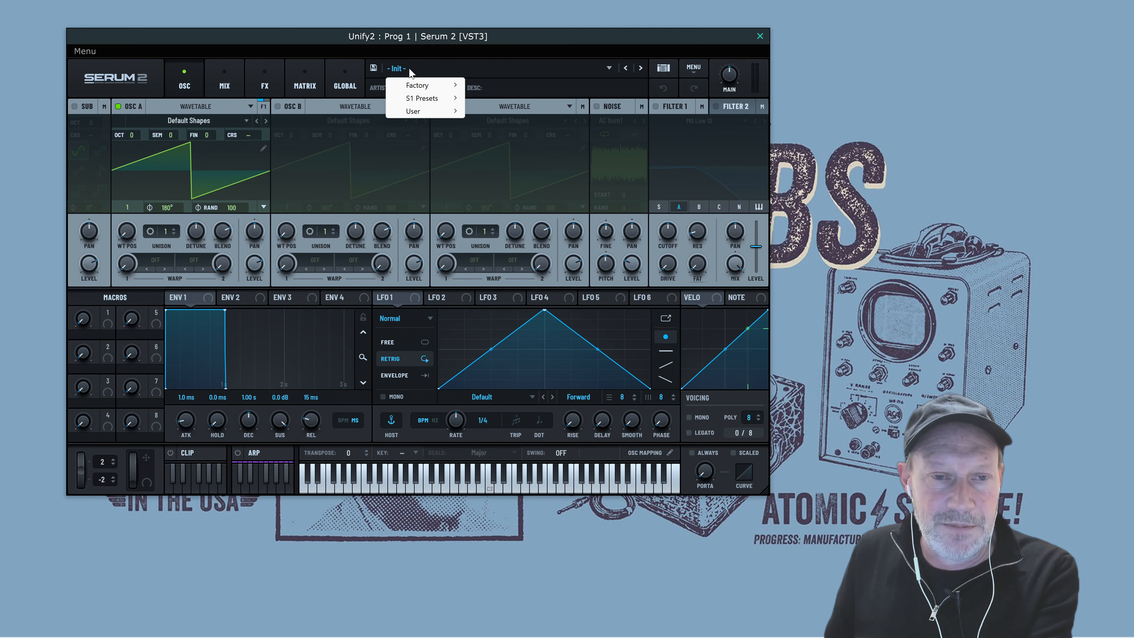
mouse_move(423, 86)
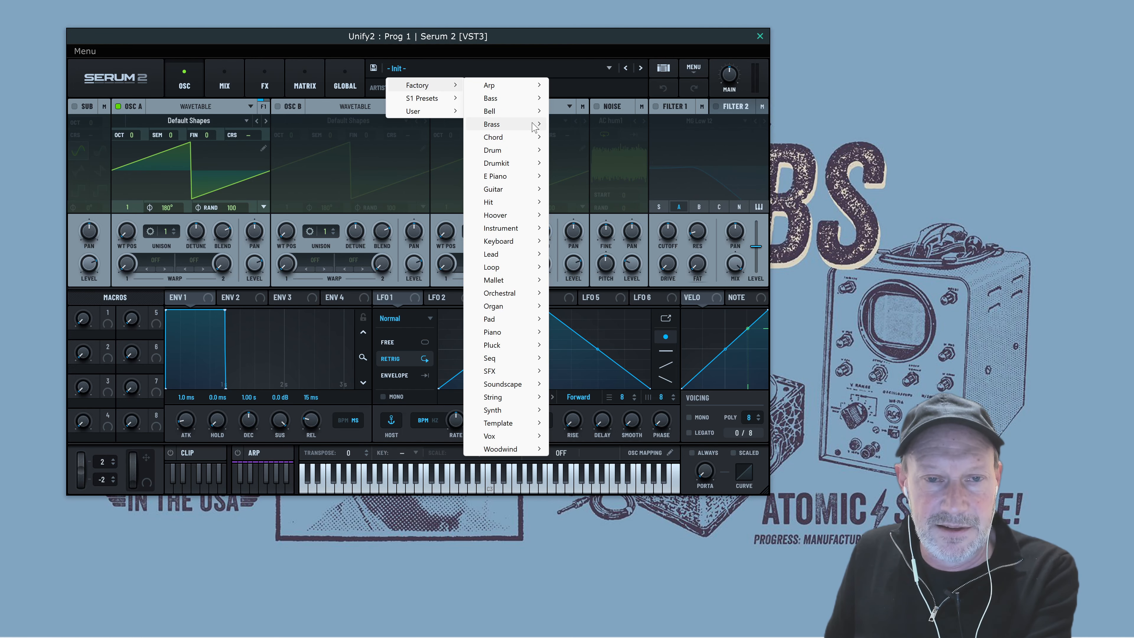
mouse_move(509, 125)
click(612, 137)
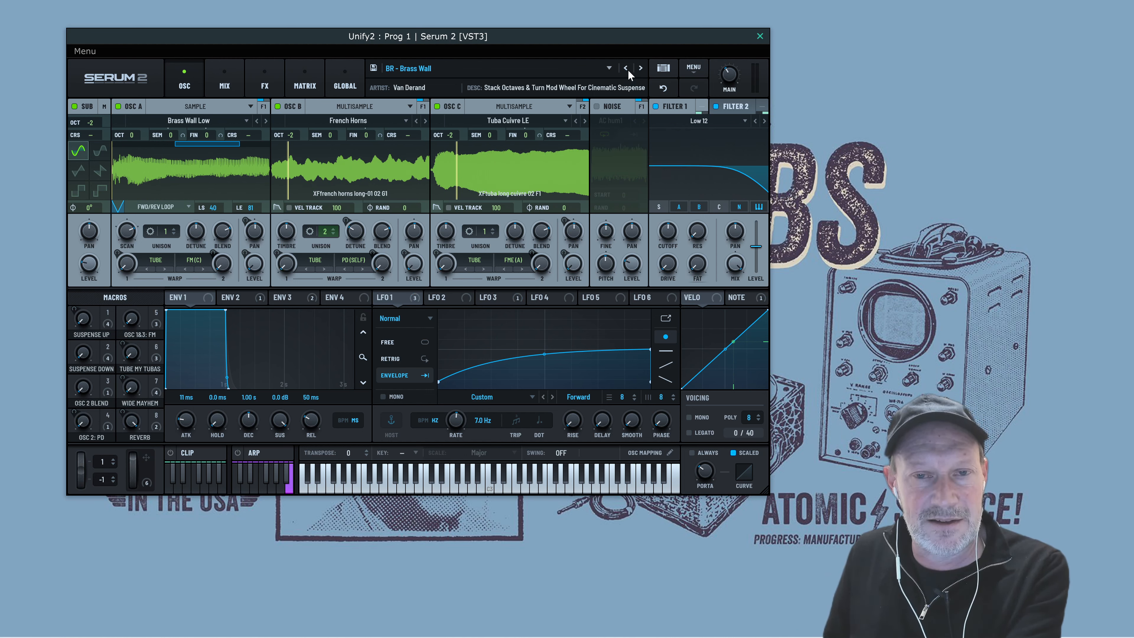
click(641, 68)
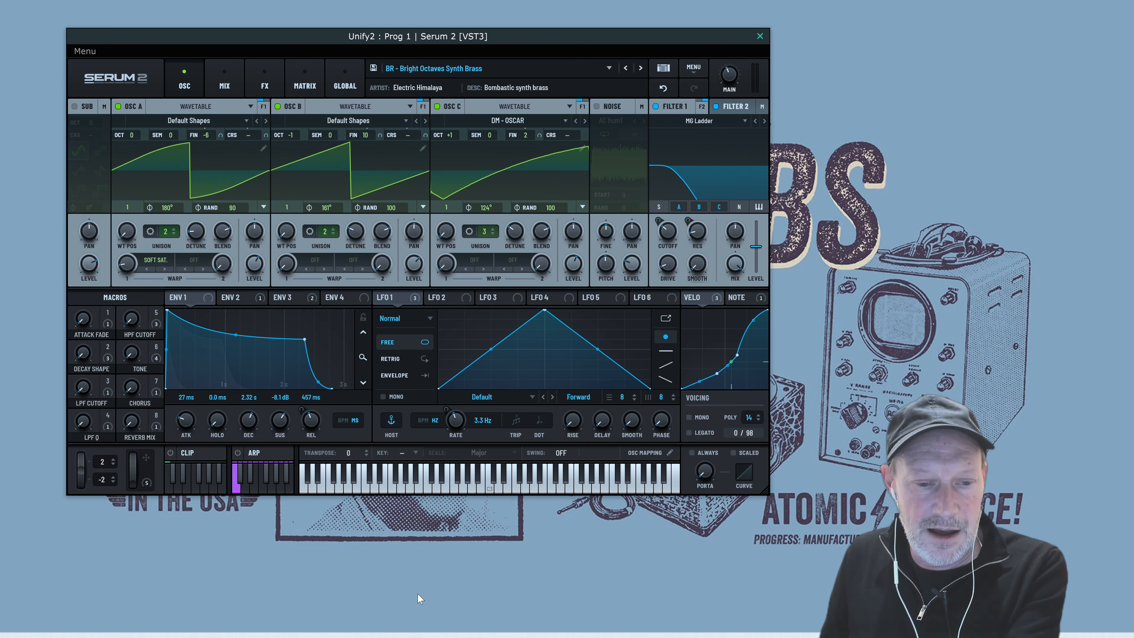
Switch back to the Unify window and review the recording options and metronome options
mouse_move(364, 631)
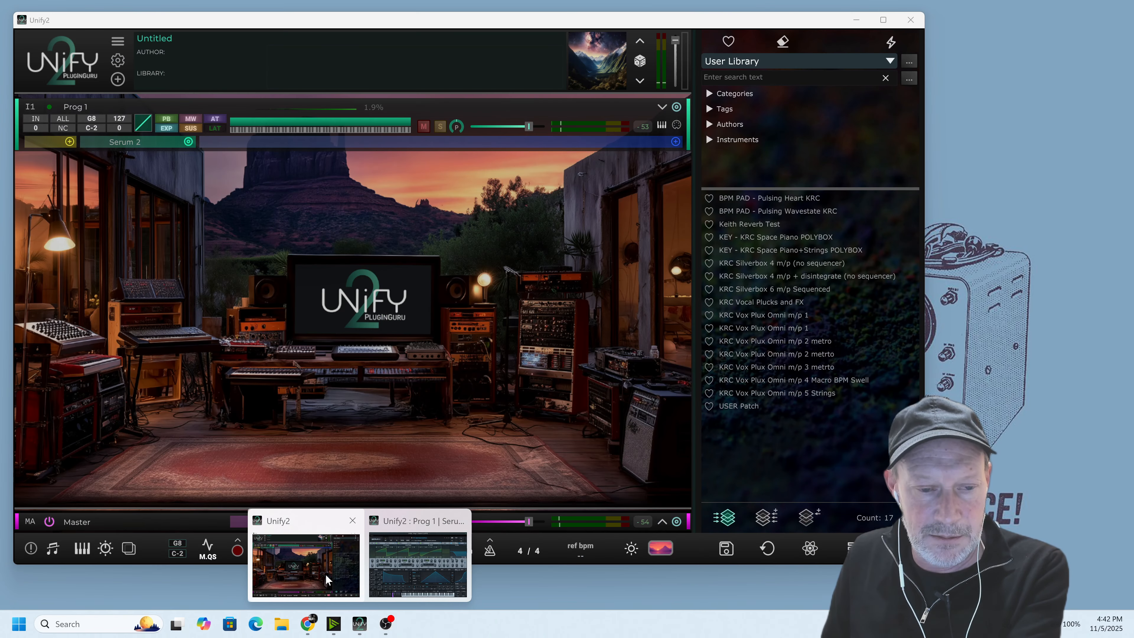
click(325, 574)
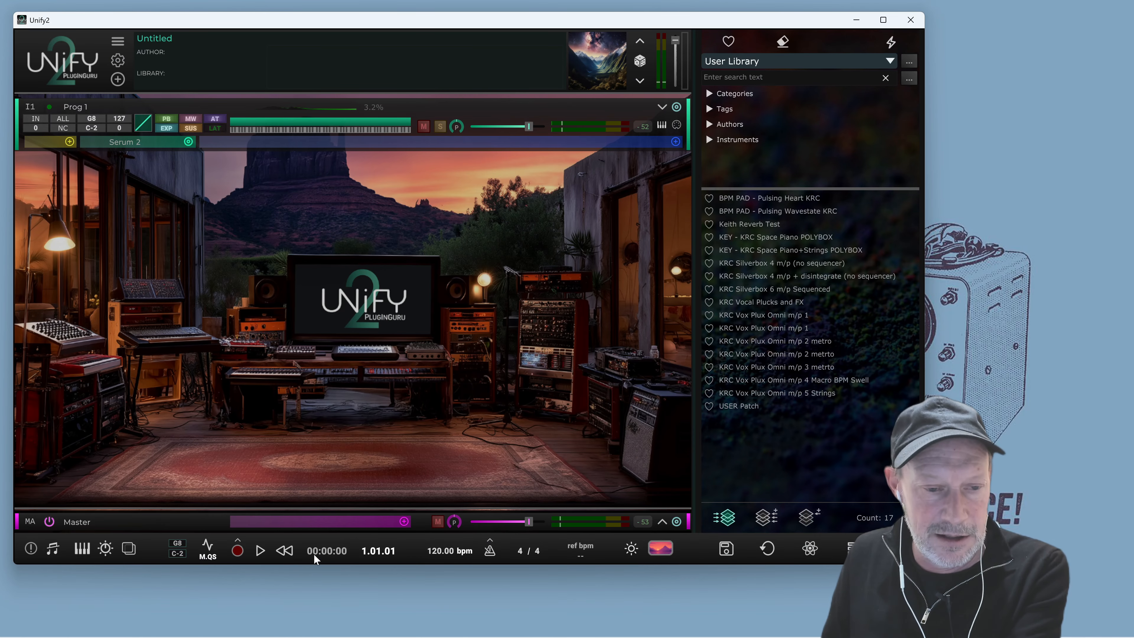
click(238, 541)
click(297, 519)
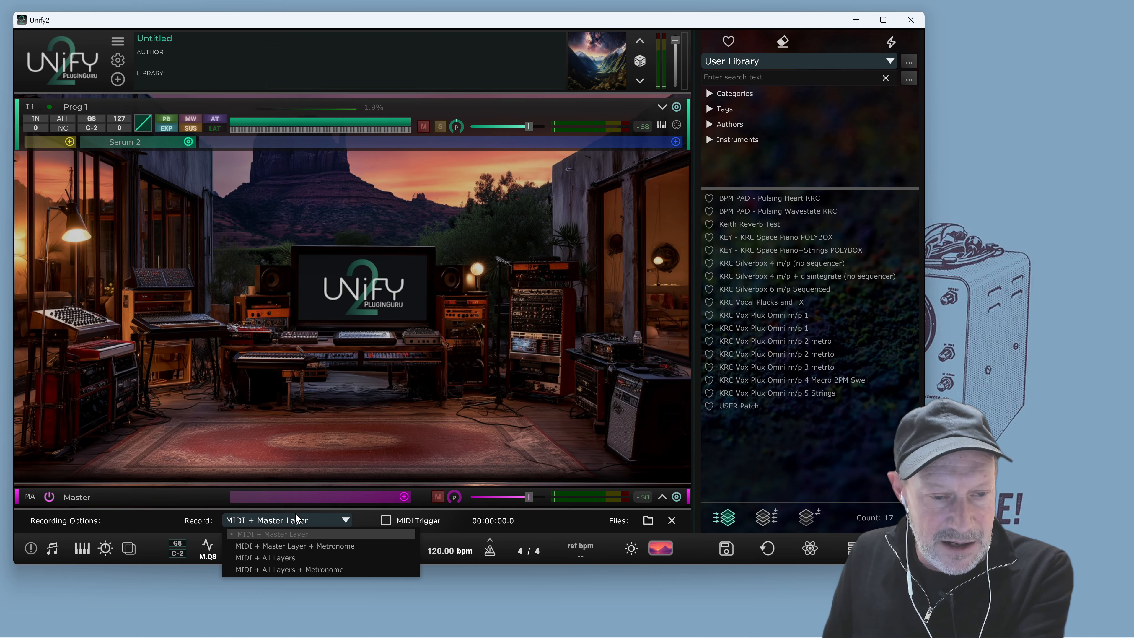
click(193, 525)
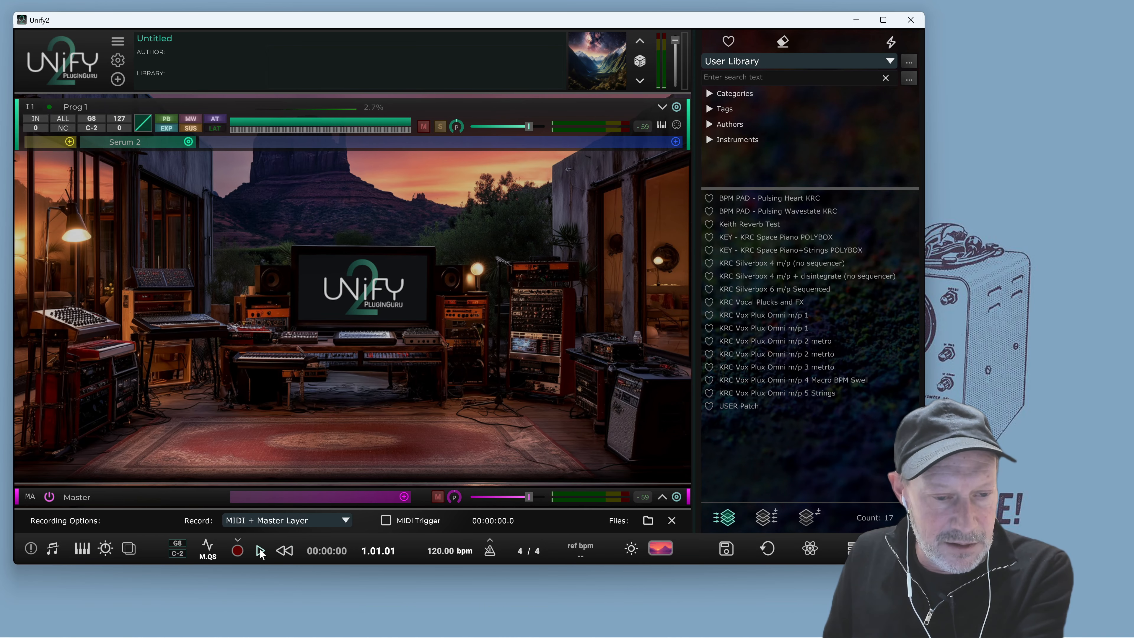
click(240, 541)
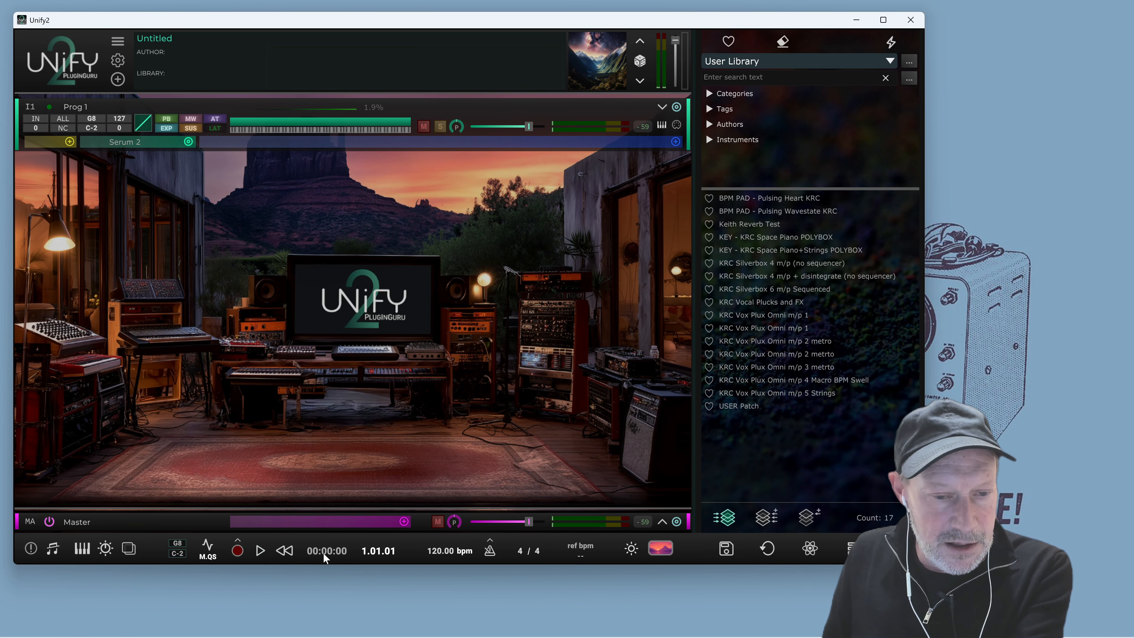
click(490, 541)
click(490, 542)
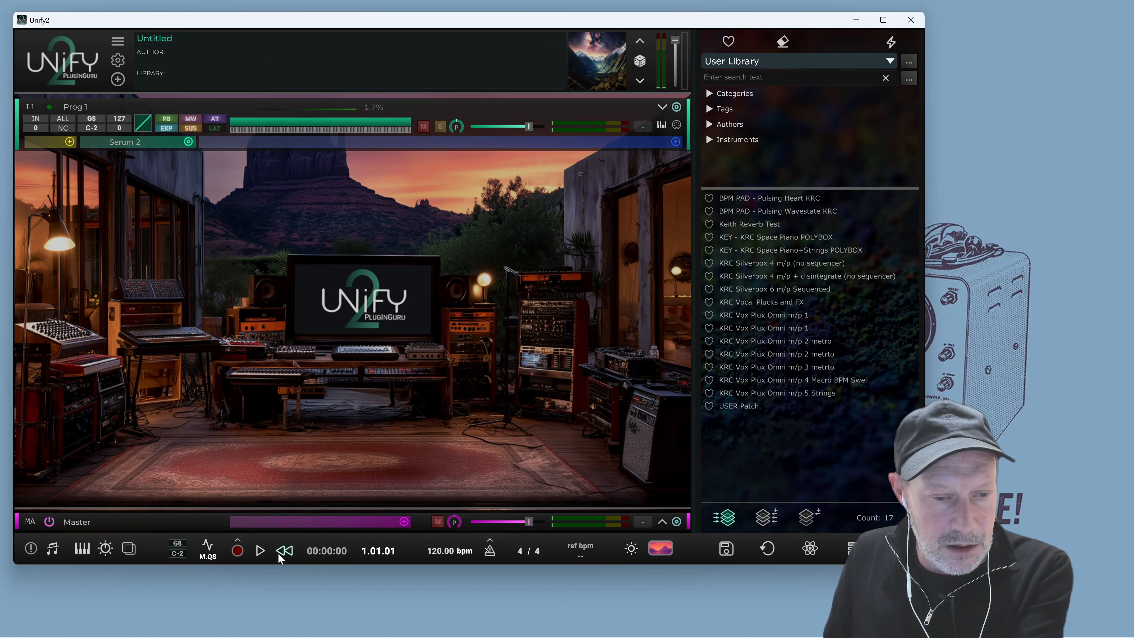
Open the recording options and set the recording stop mode to Manual Start/Stop
click(239, 541)
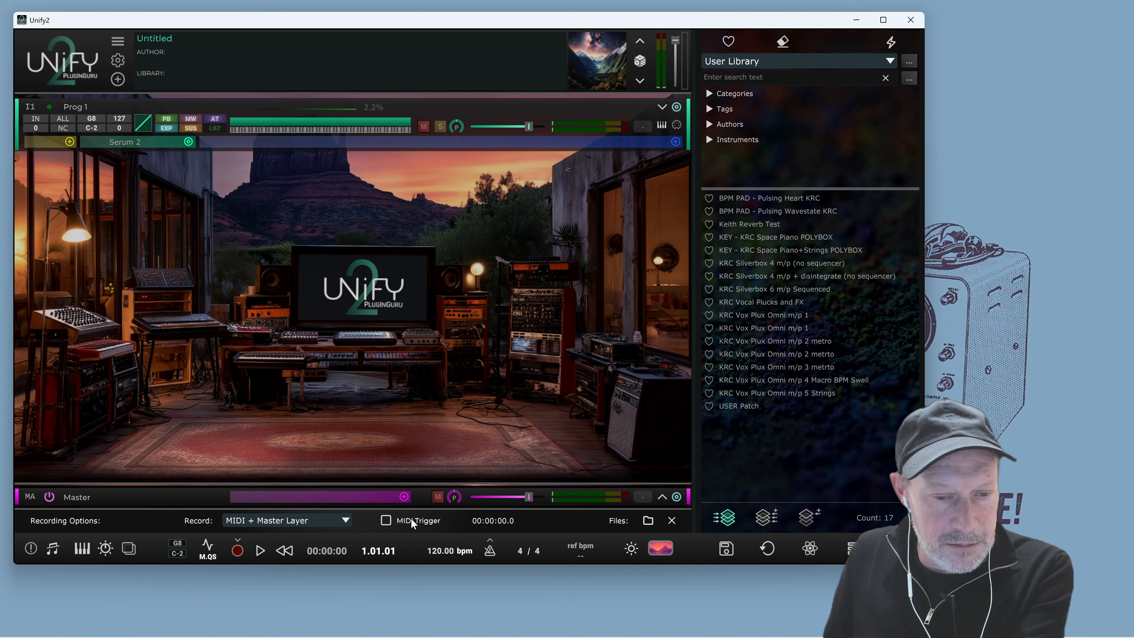
click(385, 521)
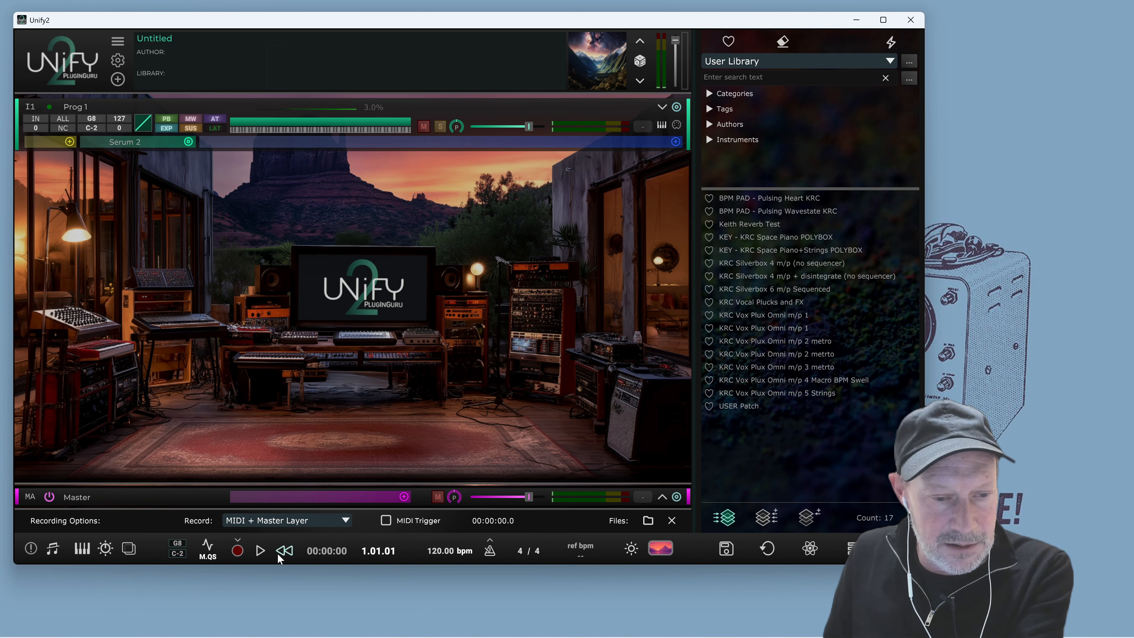
click(205, 545)
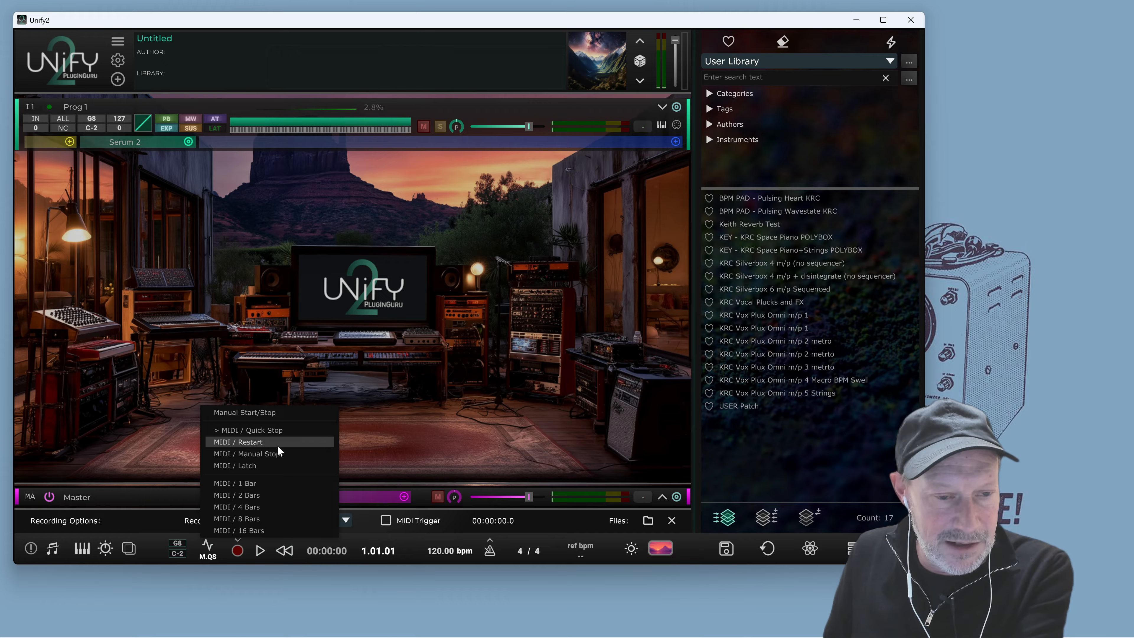
click(273, 412)
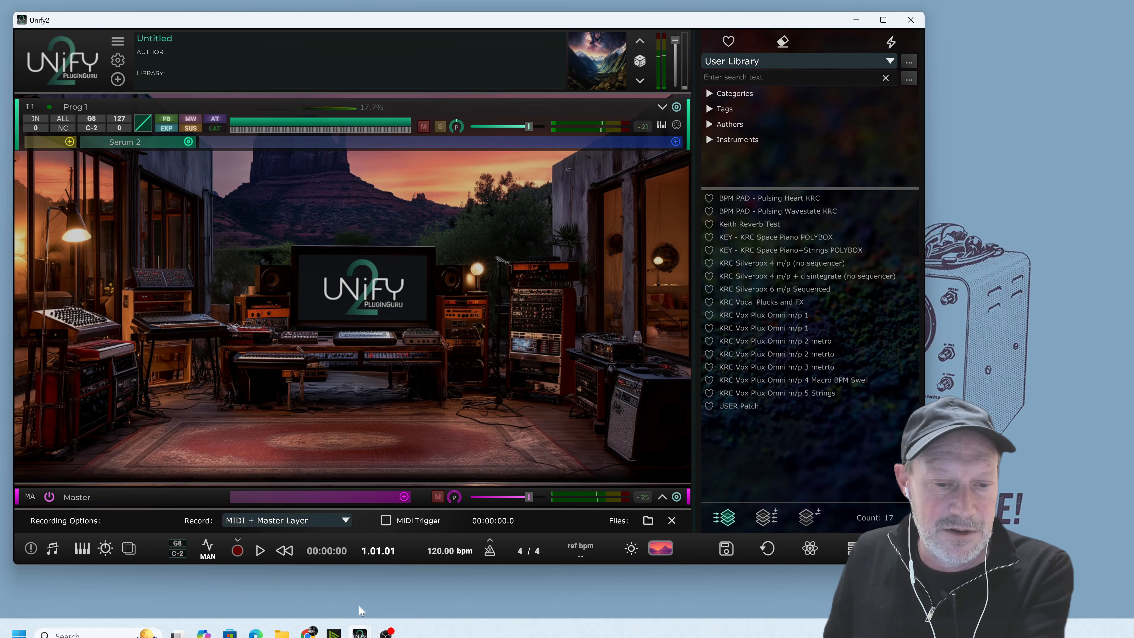
Open the Serum 2 editor from the instrument layer, reposition its window, and close it
click(149, 144)
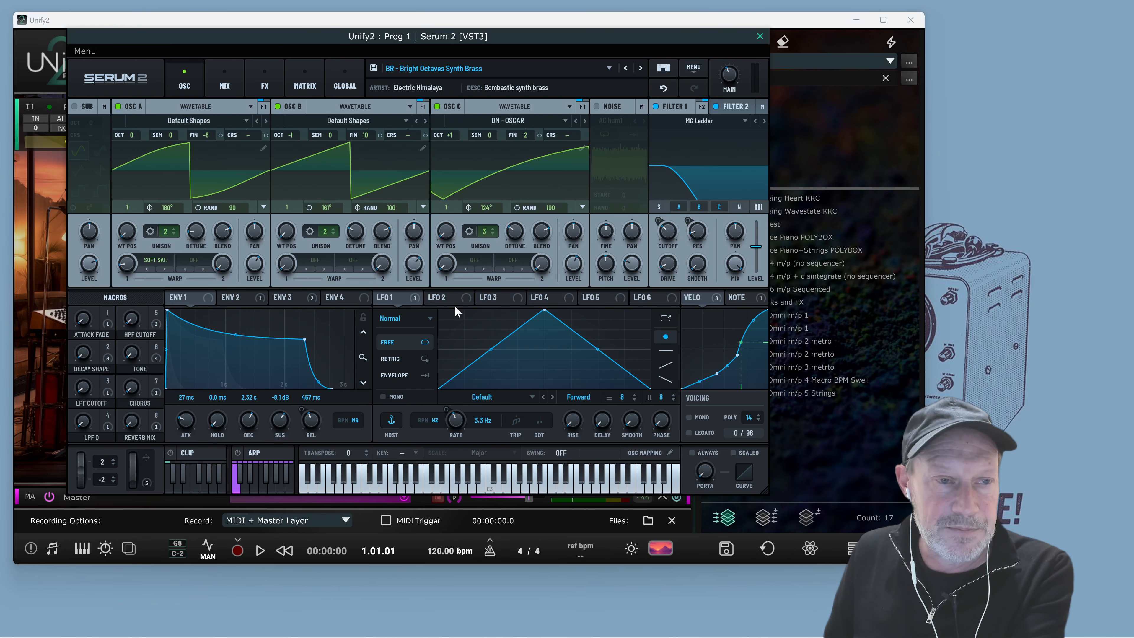
drag(507, 23, 532, 76)
drag(177, 41, 311, 45)
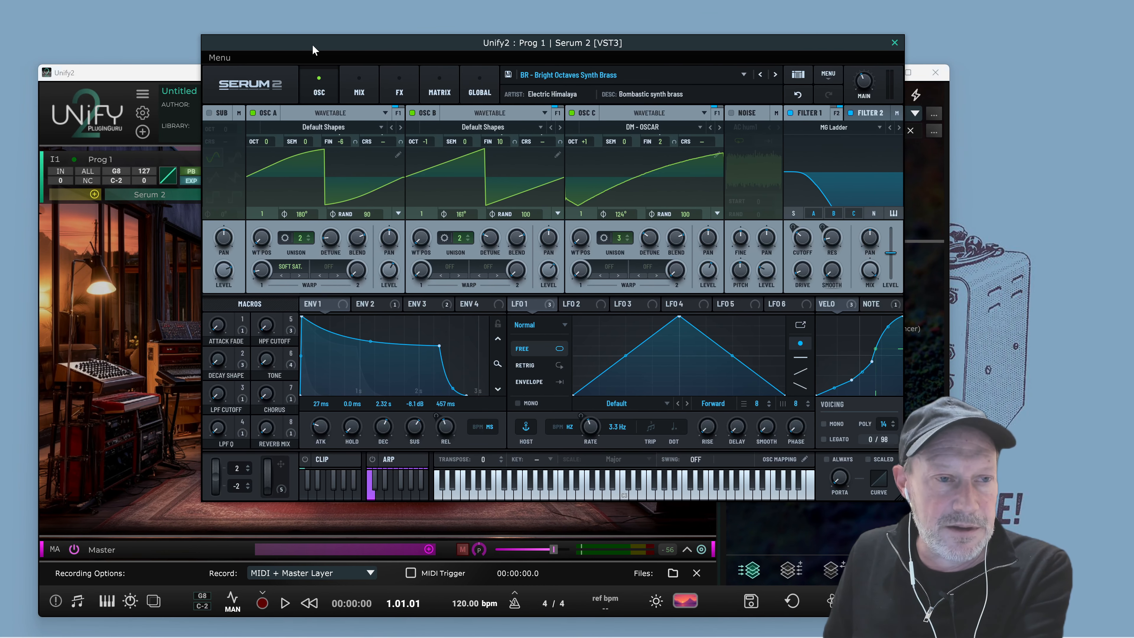
drag(112, 75, 108, 67)
drag(313, 44, 205, 28)
drag(833, 69, 809, 49)
click(544, 27)
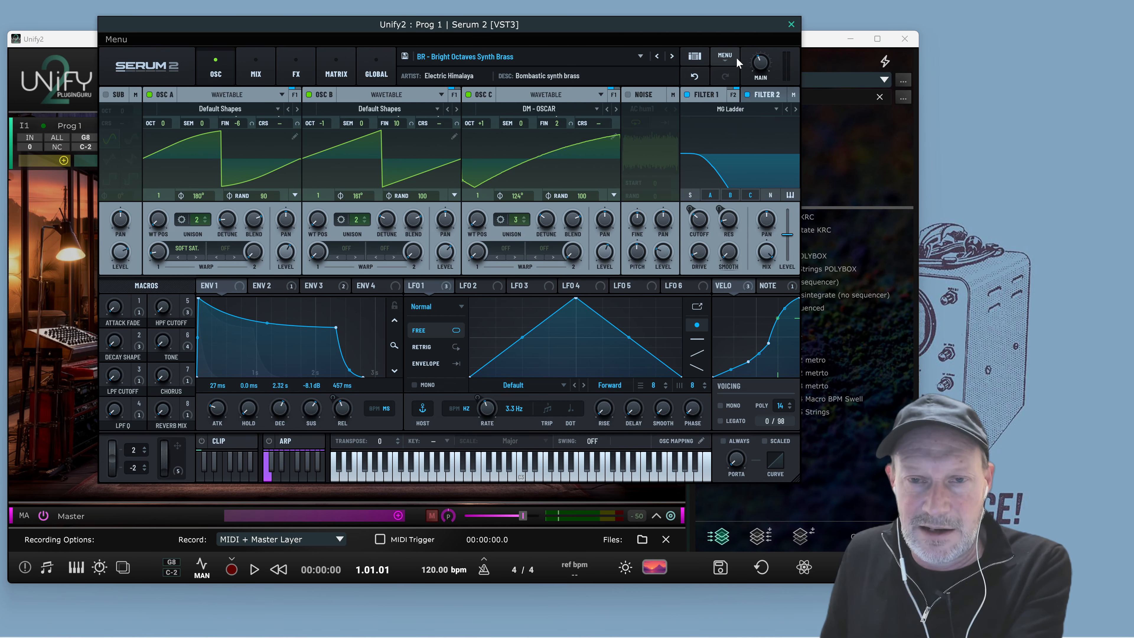
click(791, 25)
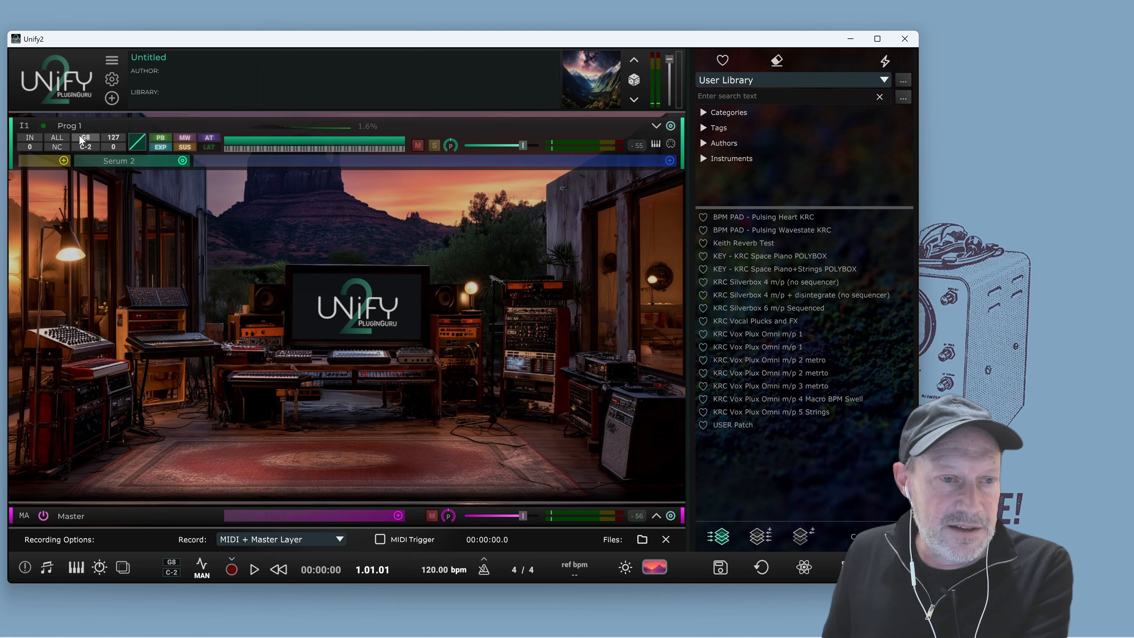
Open the add-layer menu to review its layer options, then dismiss it
click(112, 99)
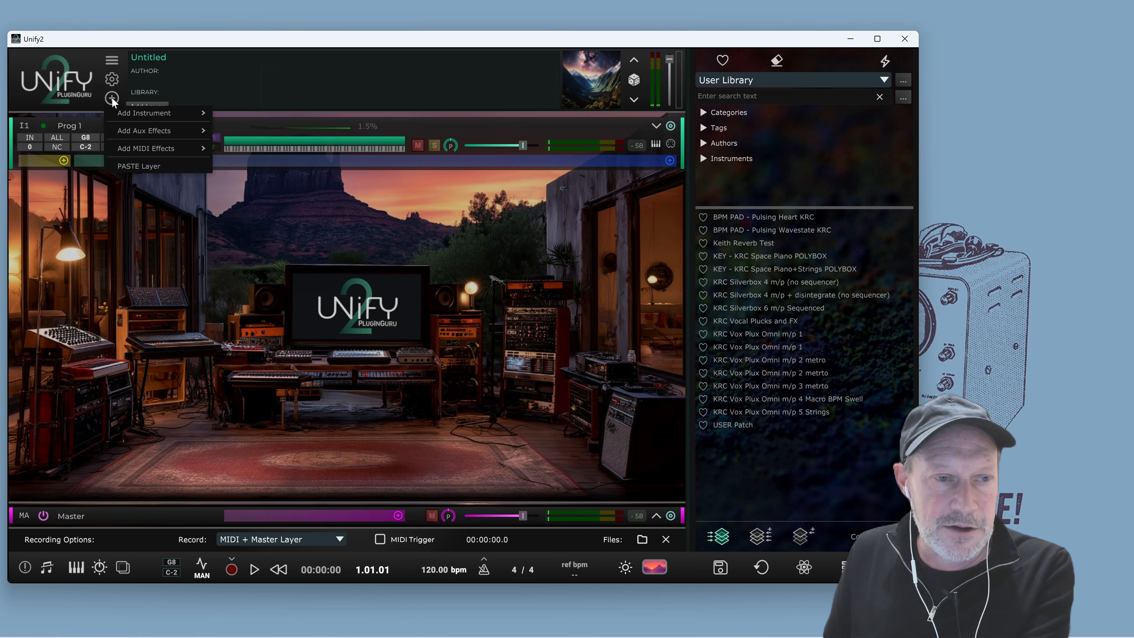
mouse_move(135, 111)
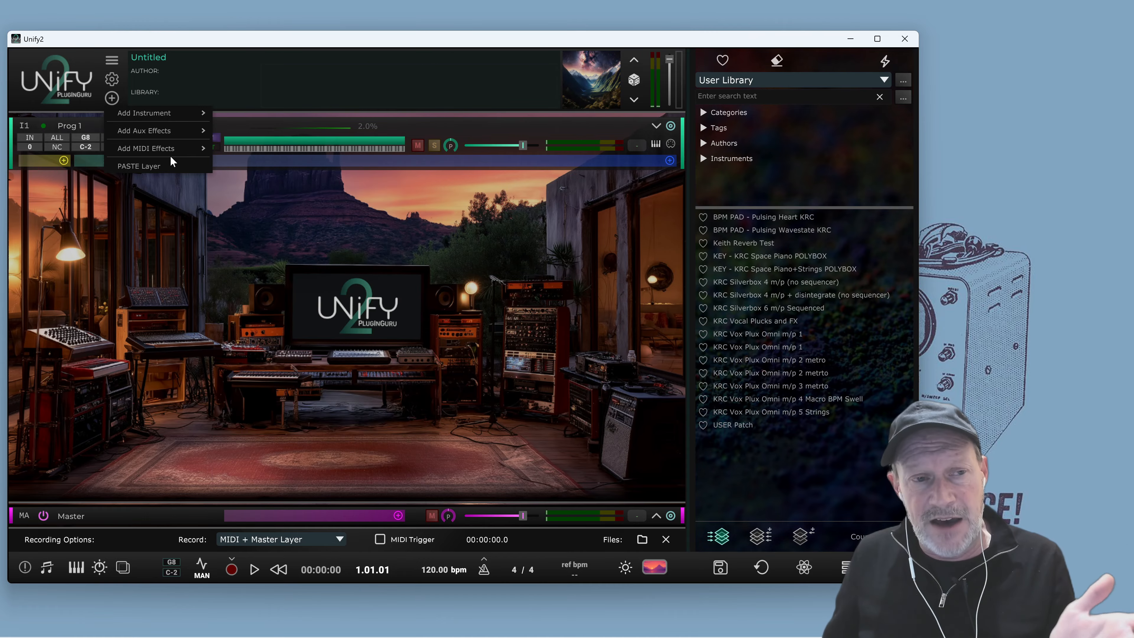
click(213, 209)
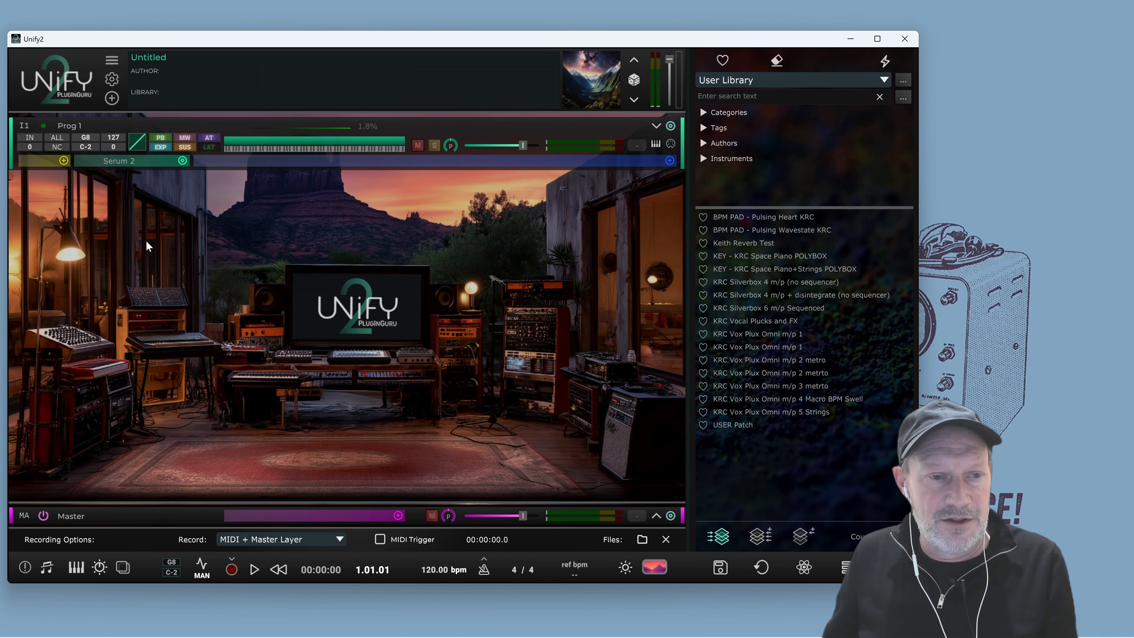
Reopen and close the Serum 2 editor, then browse the instrument swap menu's All Instruments list without choosing
click(122, 159)
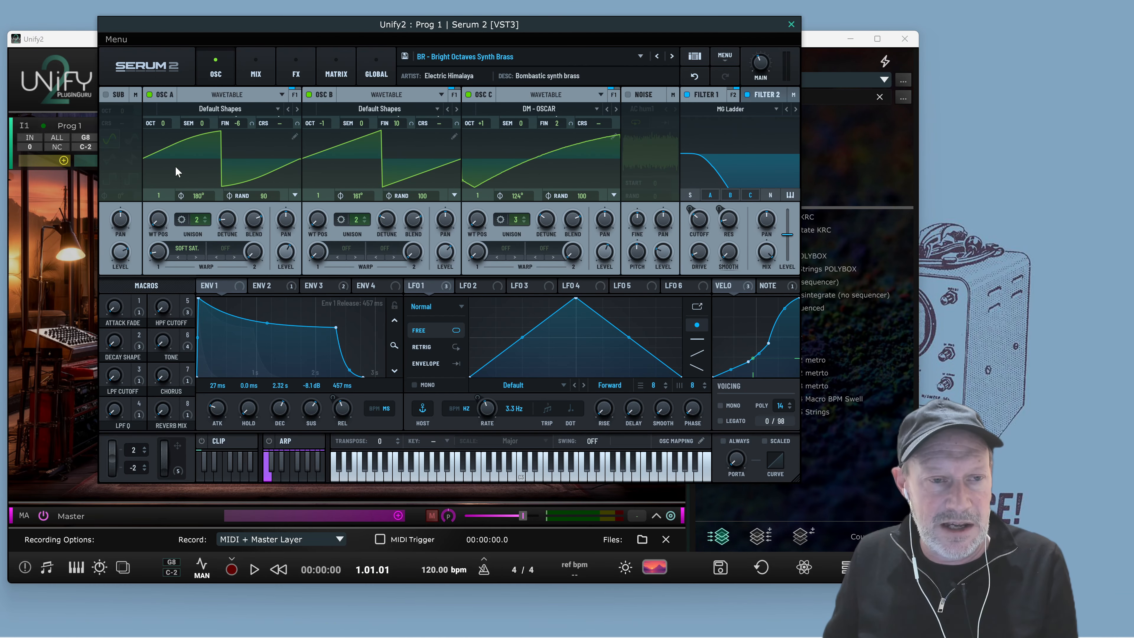
click(792, 24)
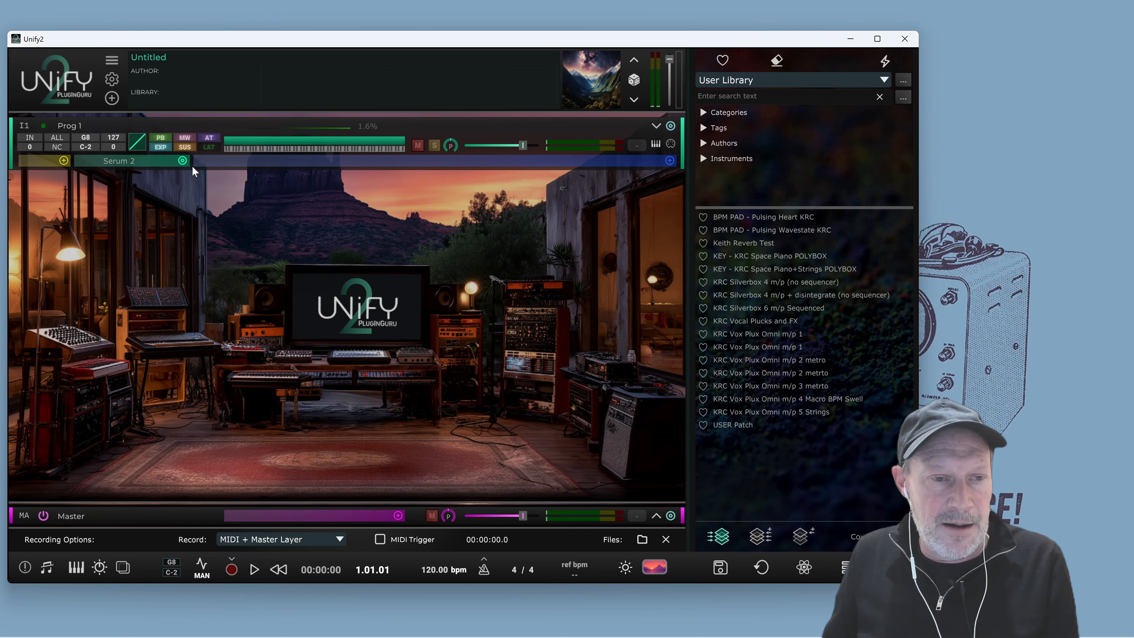
click(182, 160)
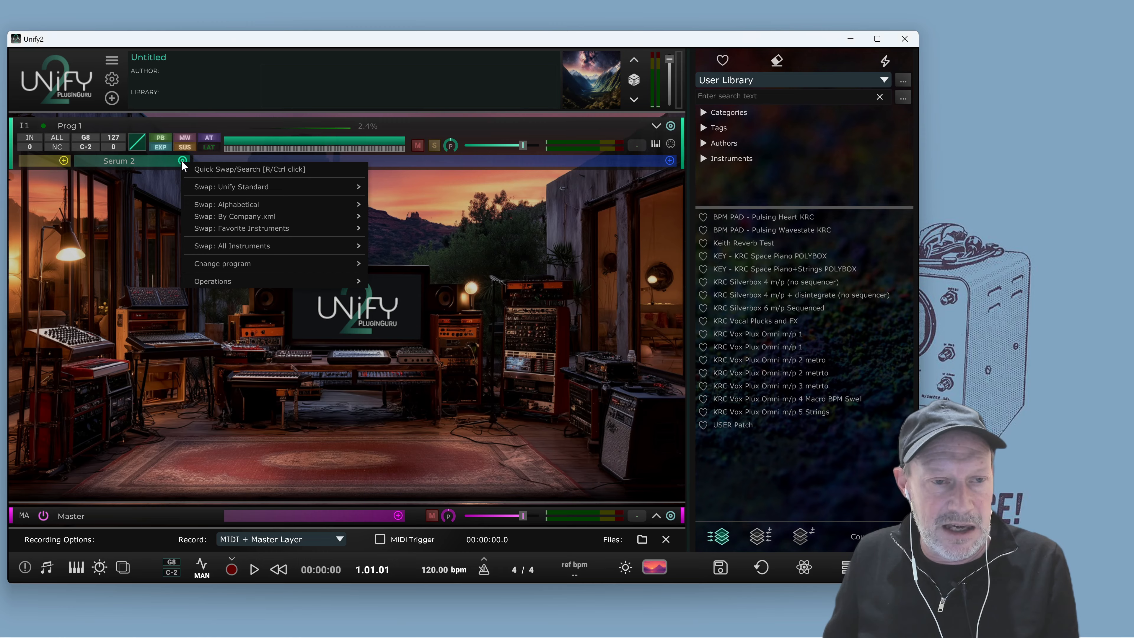
mouse_move(224, 245)
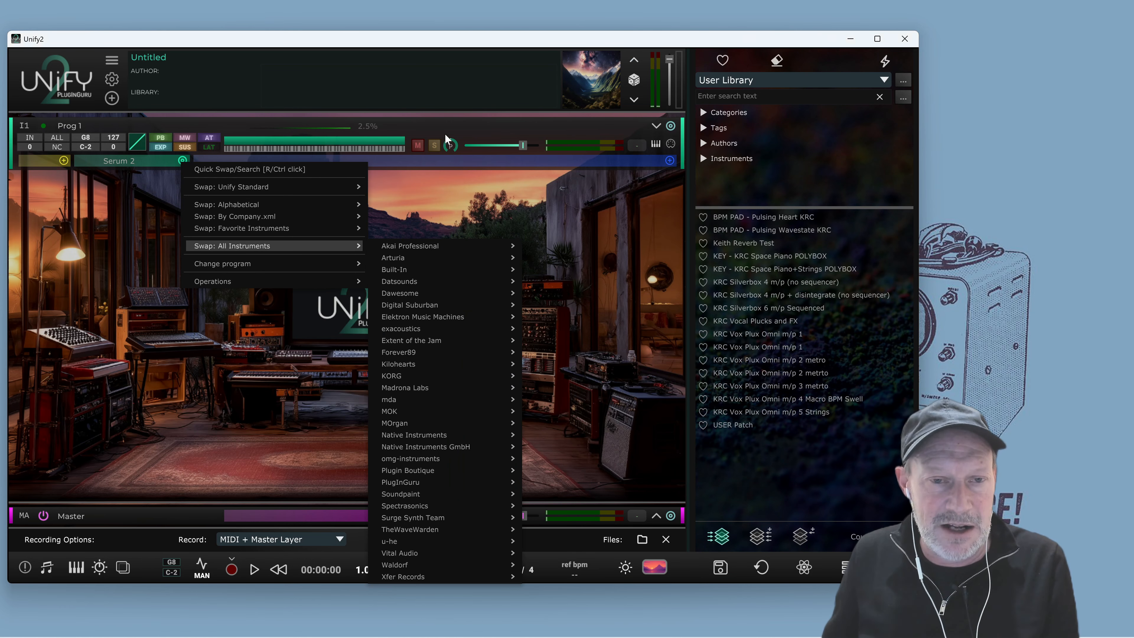
click(498, 199)
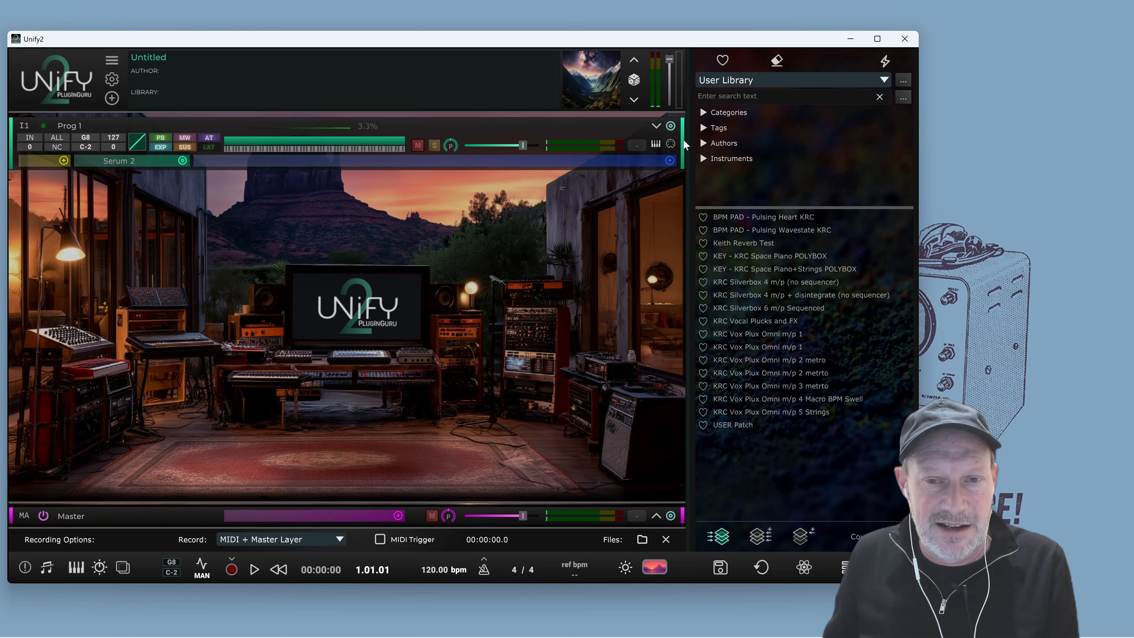
Add Spectrasonics Omnisphere FX as an insert effect on the instrument layer
click(670, 161)
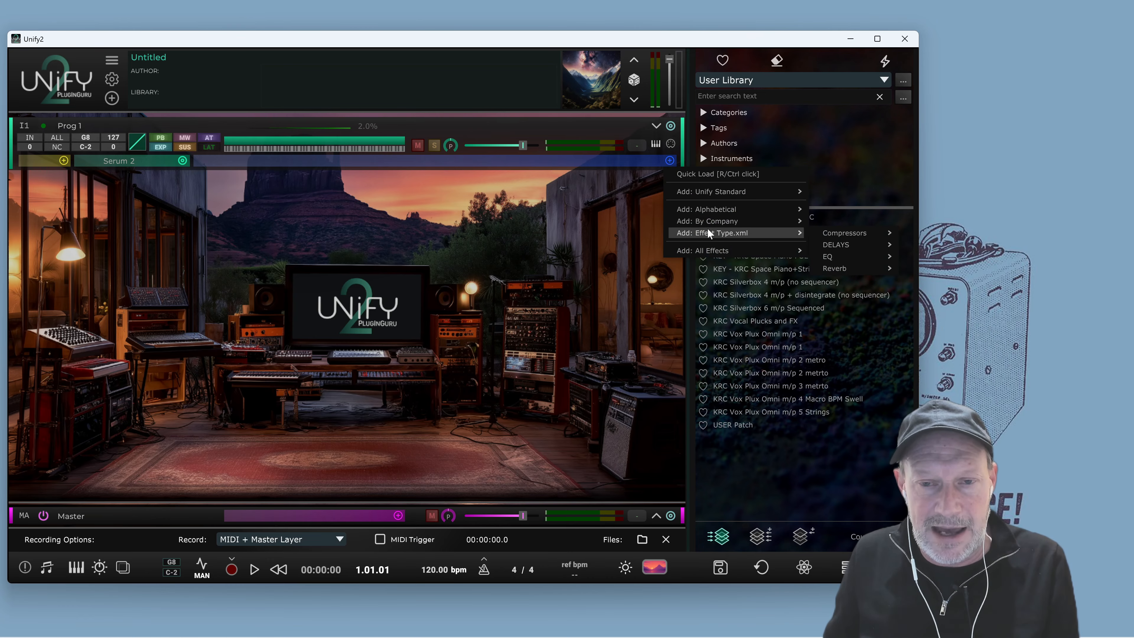
mouse_move(706, 251)
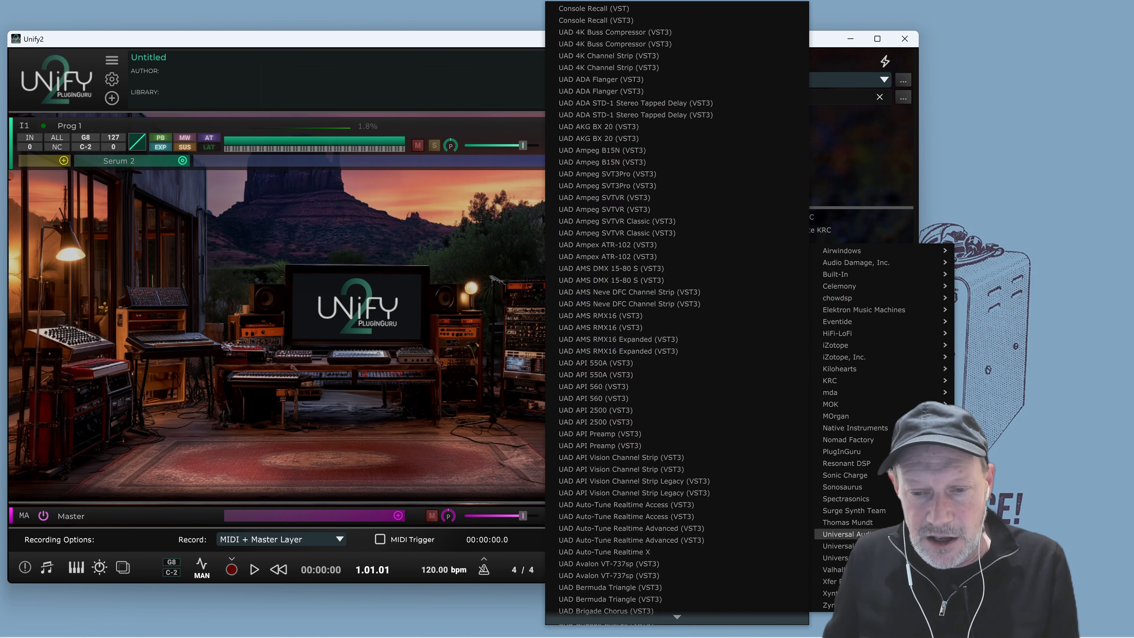
mouse_move(884, 498)
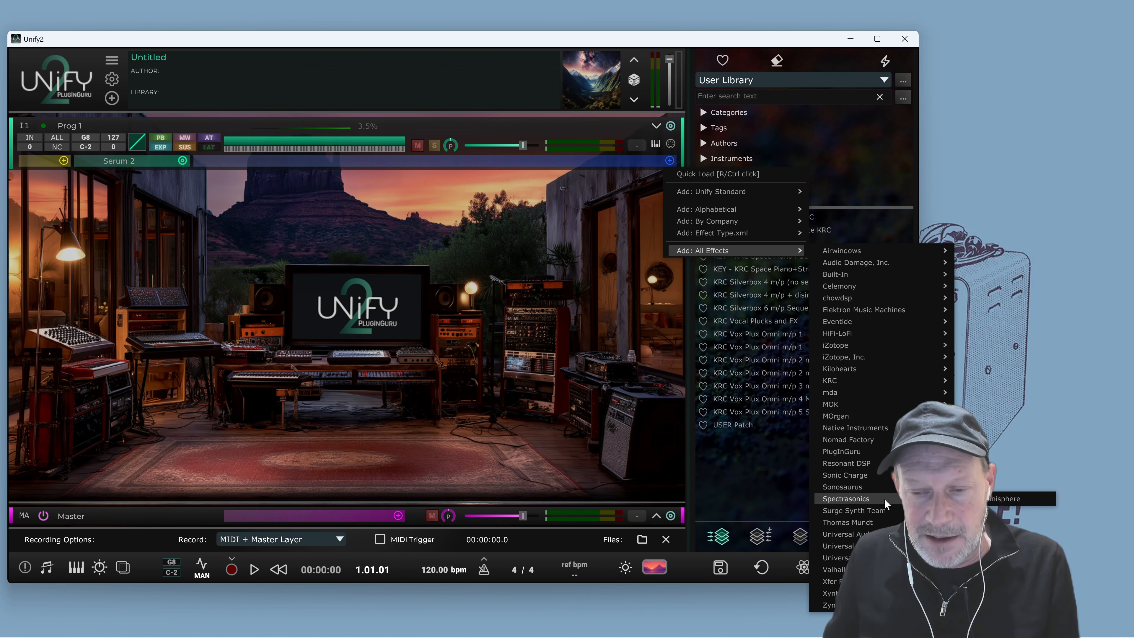
click(991, 499)
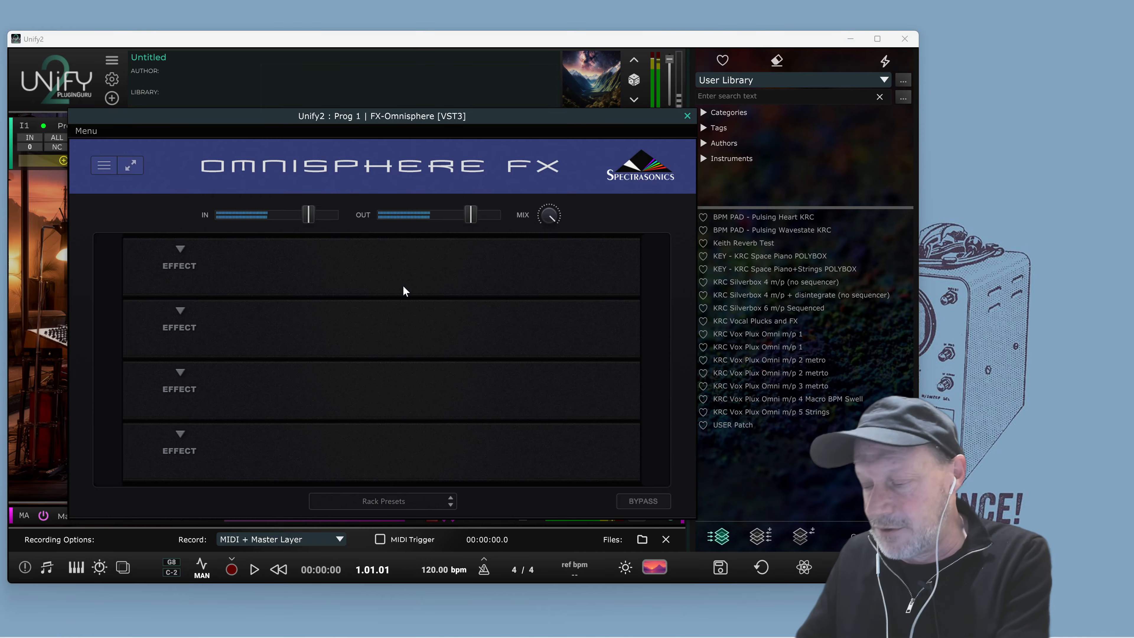
In the first Omnisphere FX slot, load the Unstable Drifter chorus and apply its Drifting Clean preset
click(180, 249)
mouse_move(214, 245)
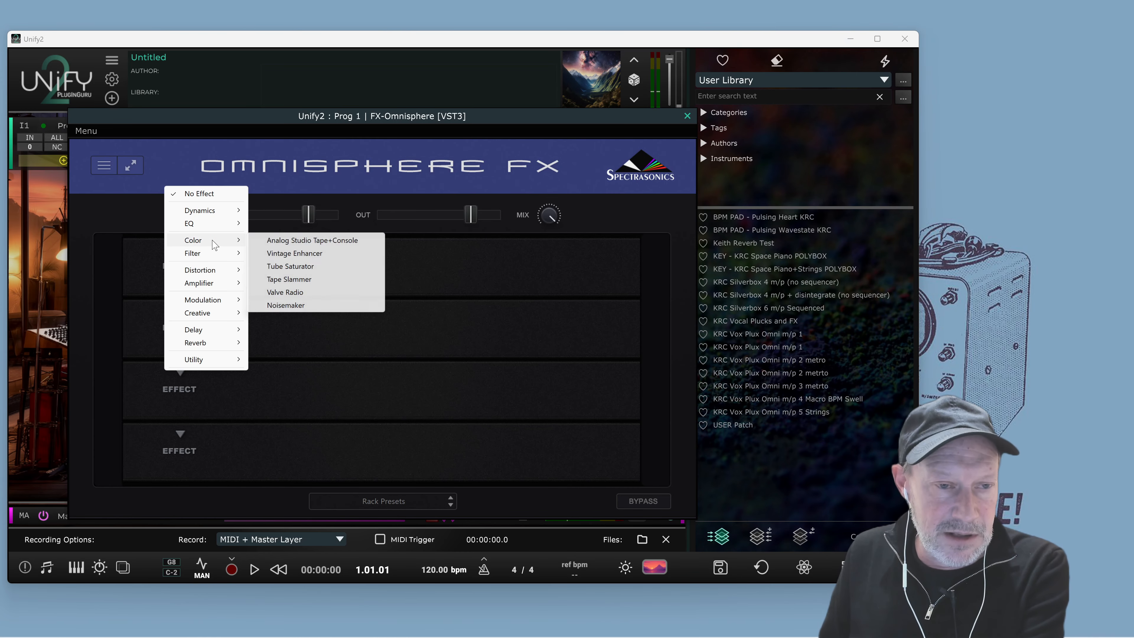
mouse_move(227, 302)
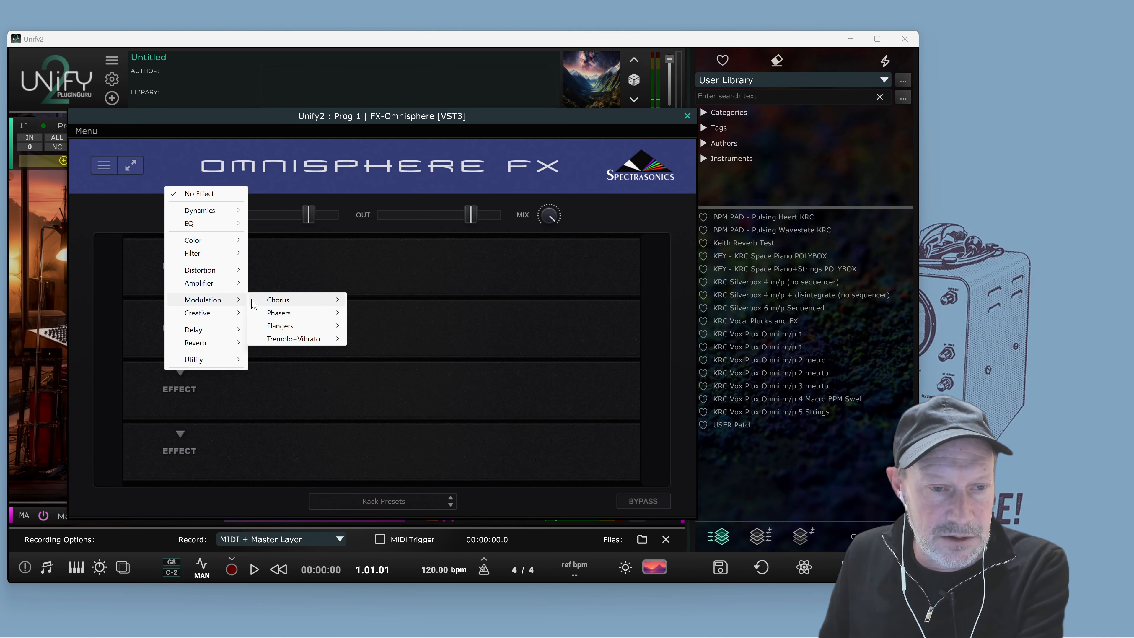
mouse_move(286, 300)
click(399, 314)
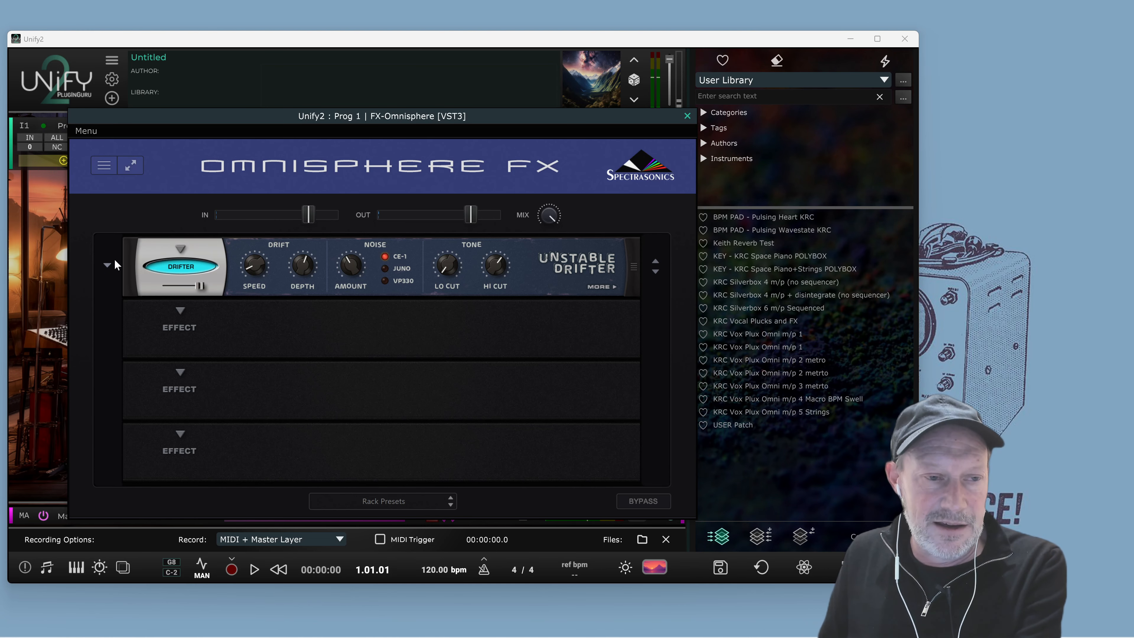
click(108, 266)
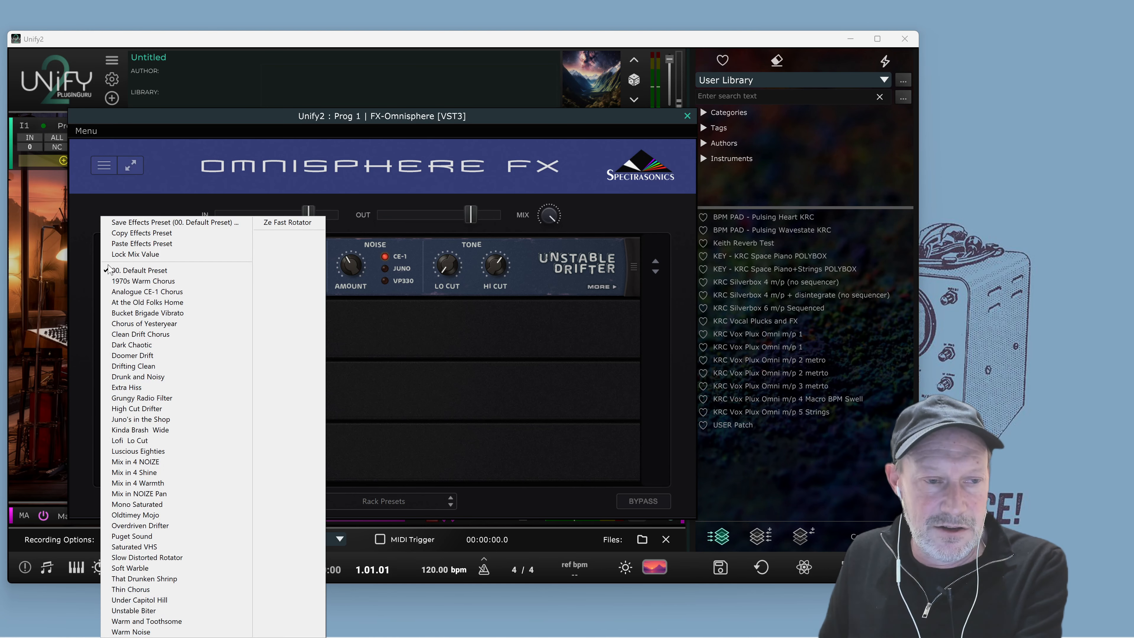
click(163, 369)
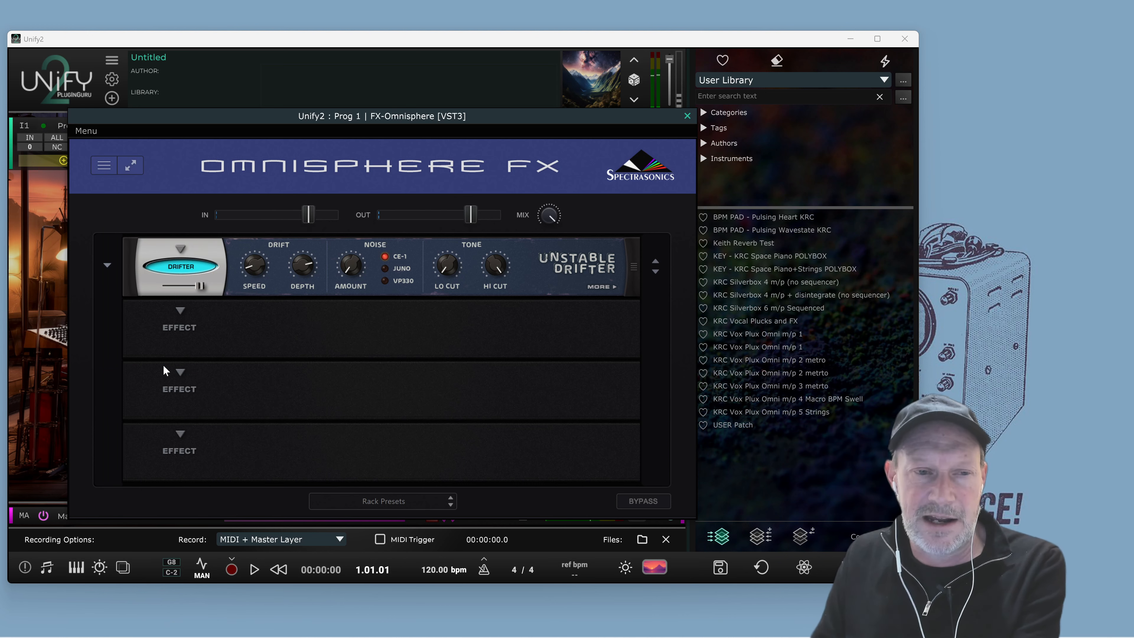
Load Super Verb into the fourth Omnisphere FX slot, lower its mix, and close the plugin window
click(180, 434)
mouse_move(216, 428)
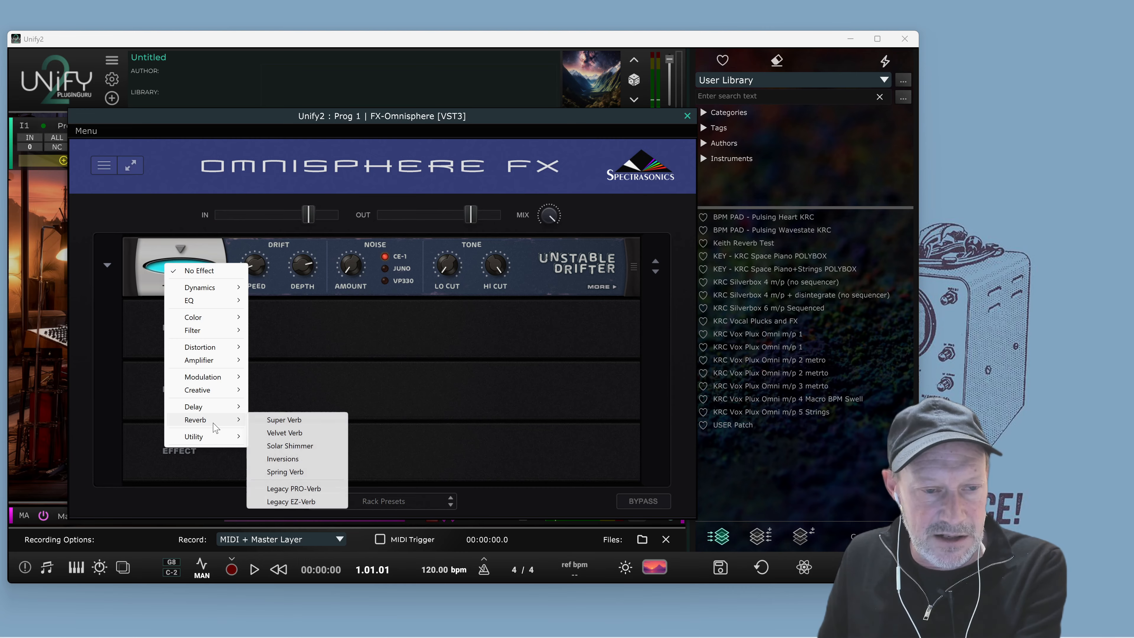
click(282, 420)
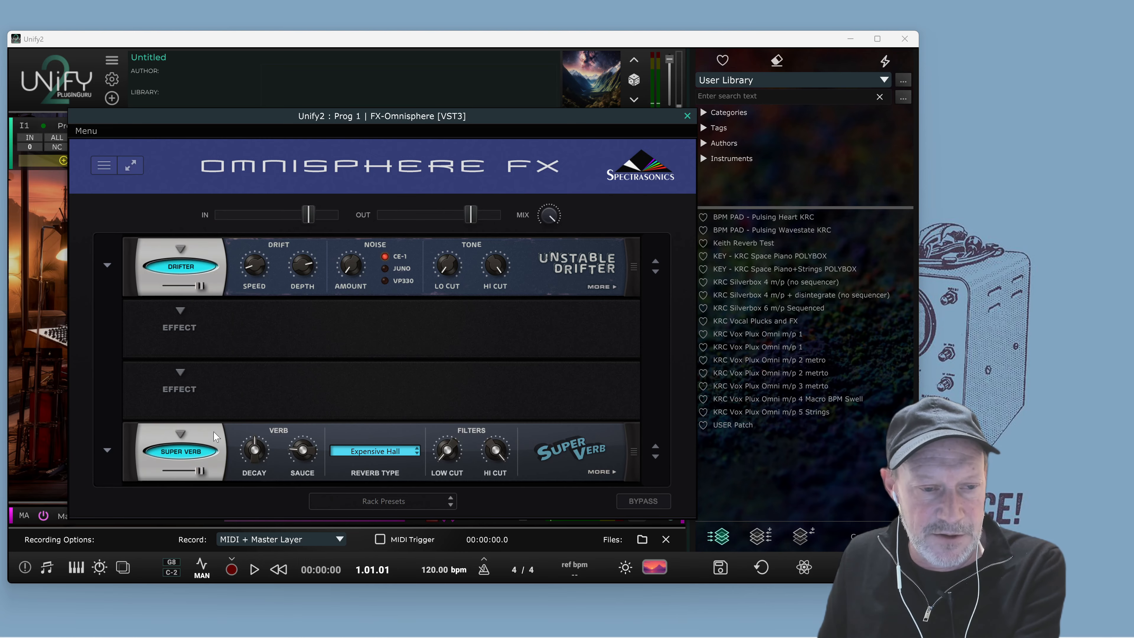
drag(201, 471, 173, 483)
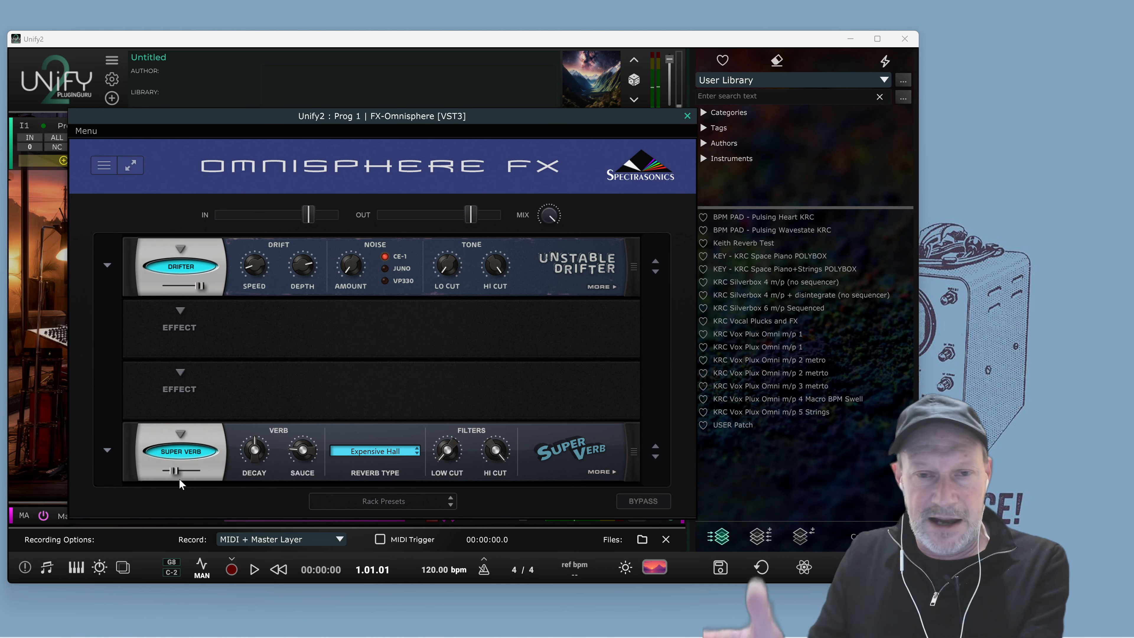
click(687, 115)
Add an empty aux effects layer to the patch
click(111, 97)
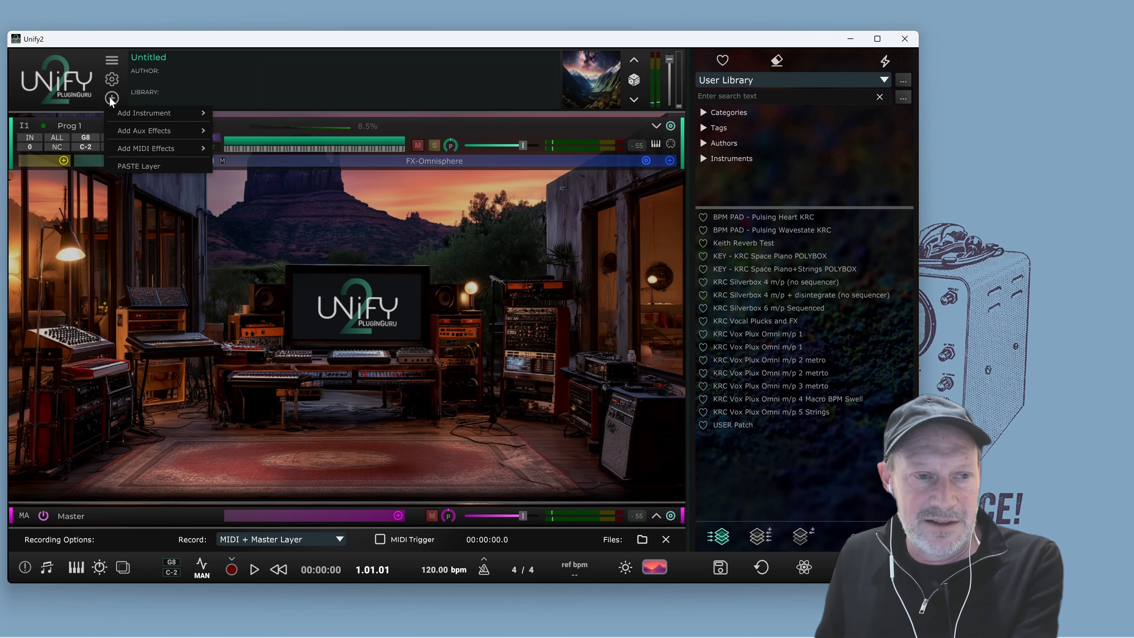
mouse_move(146, 132)
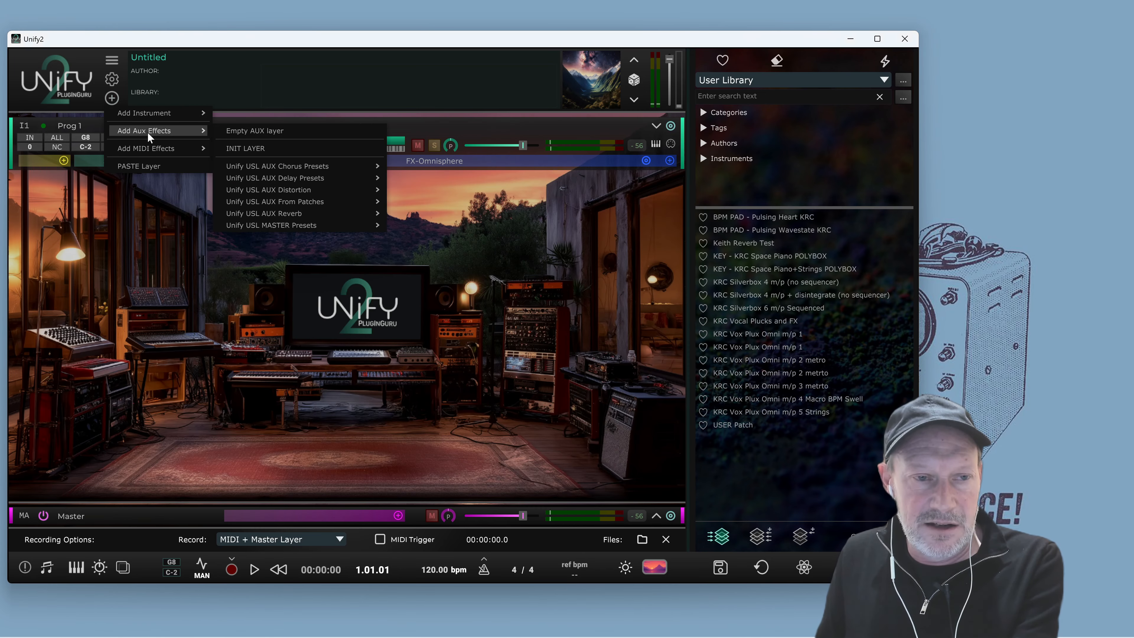
click(286, 132)
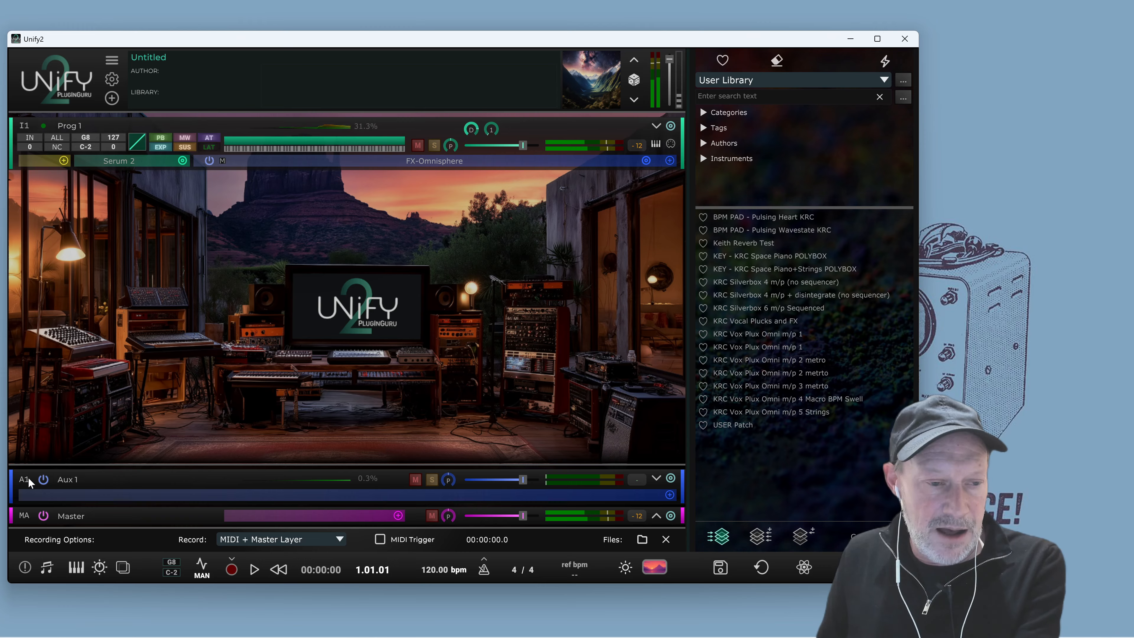
Add Spectrasonics Omnisphere FX as an effect on the Aux 1 layer
click(669, 494)
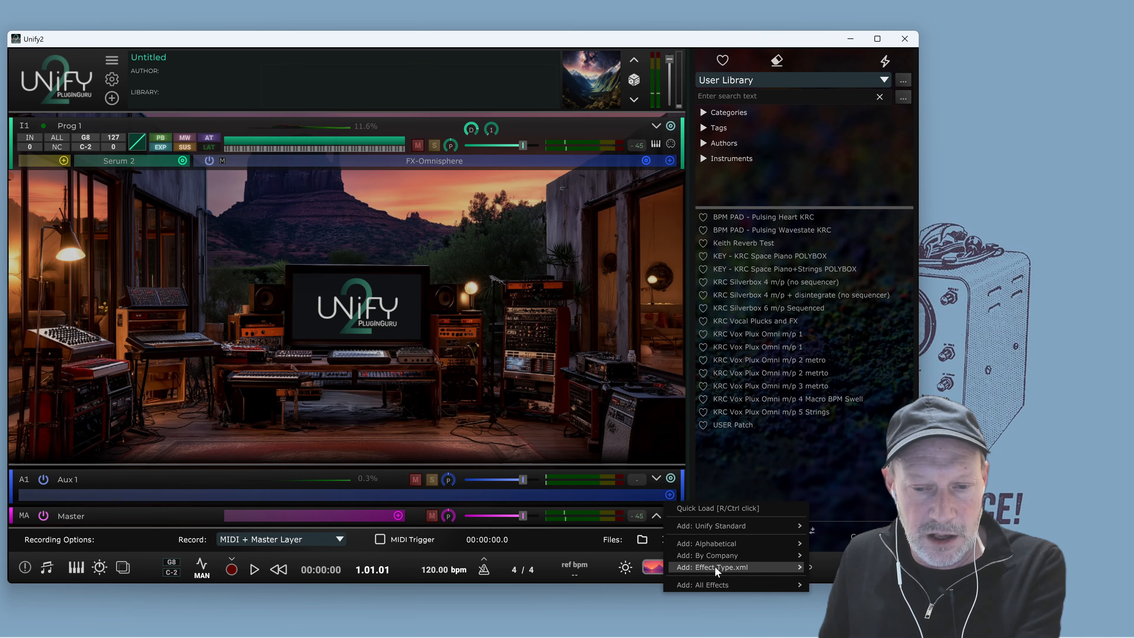
mouse_move(715, 566)
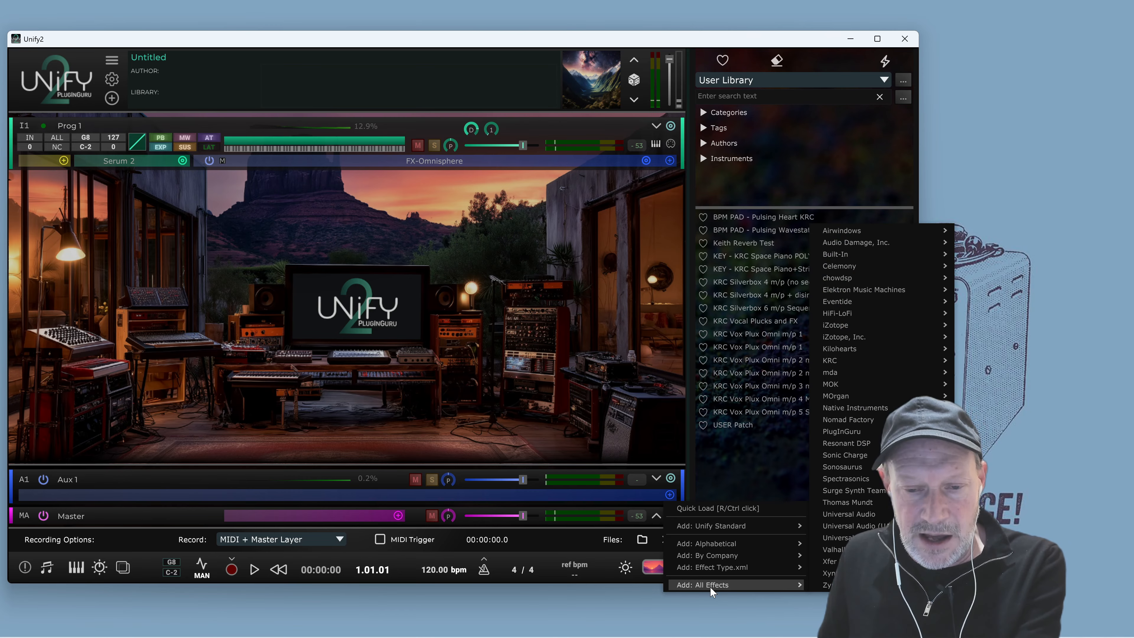
mouse_move(873, 477)
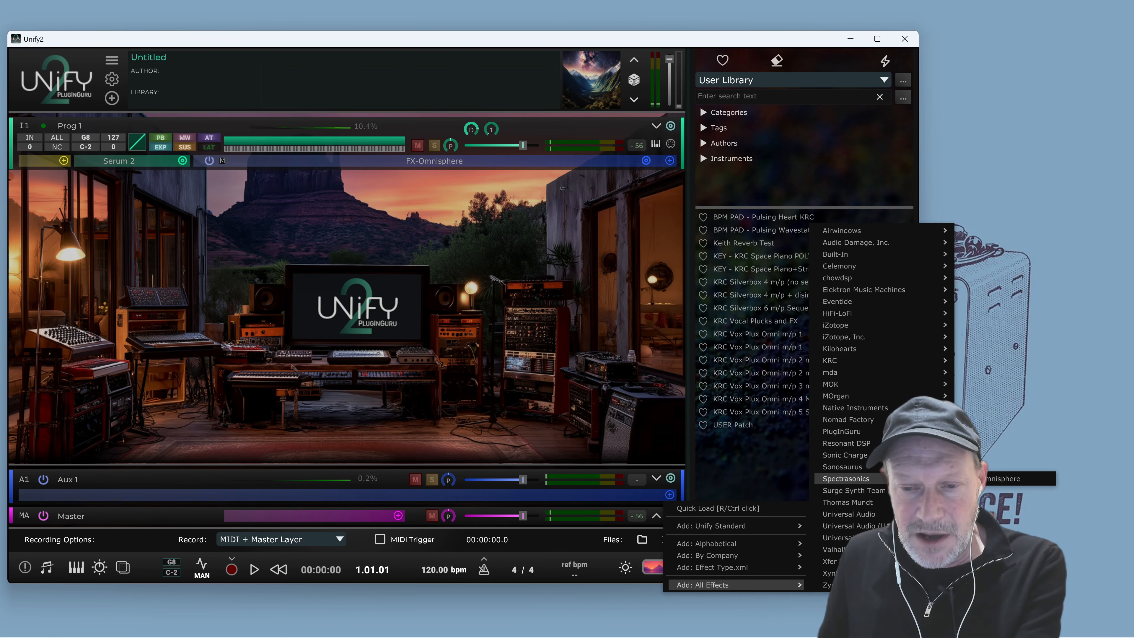
click(1005, 478)
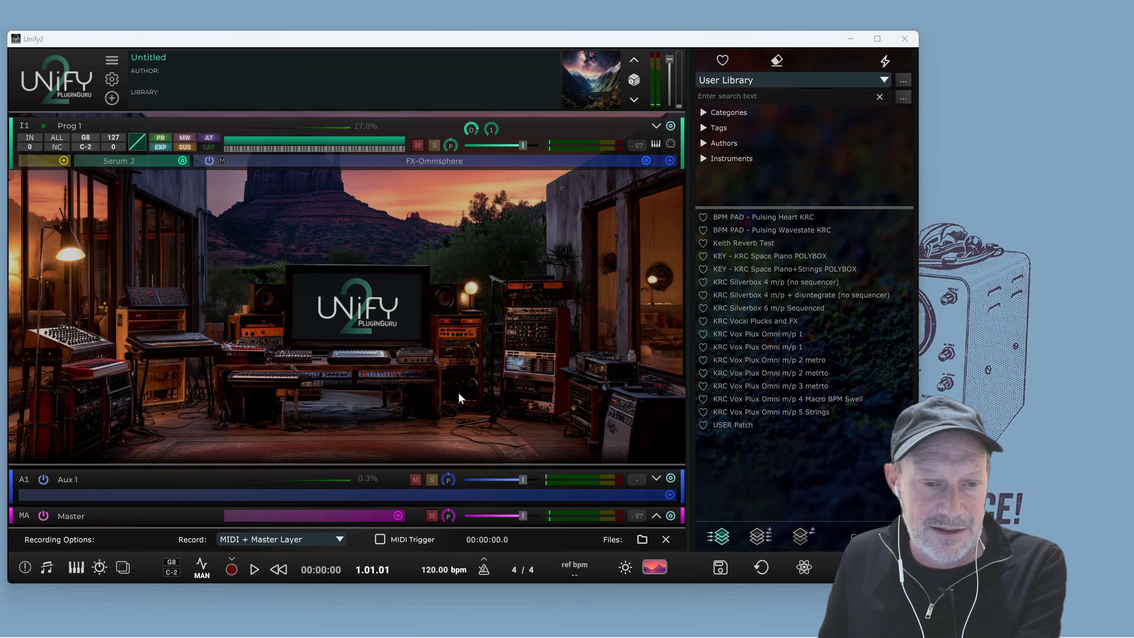
Load the Swiss Army Delay into the first slot of the Aux 1 layer's Omnisphere FX
click(183, 260)
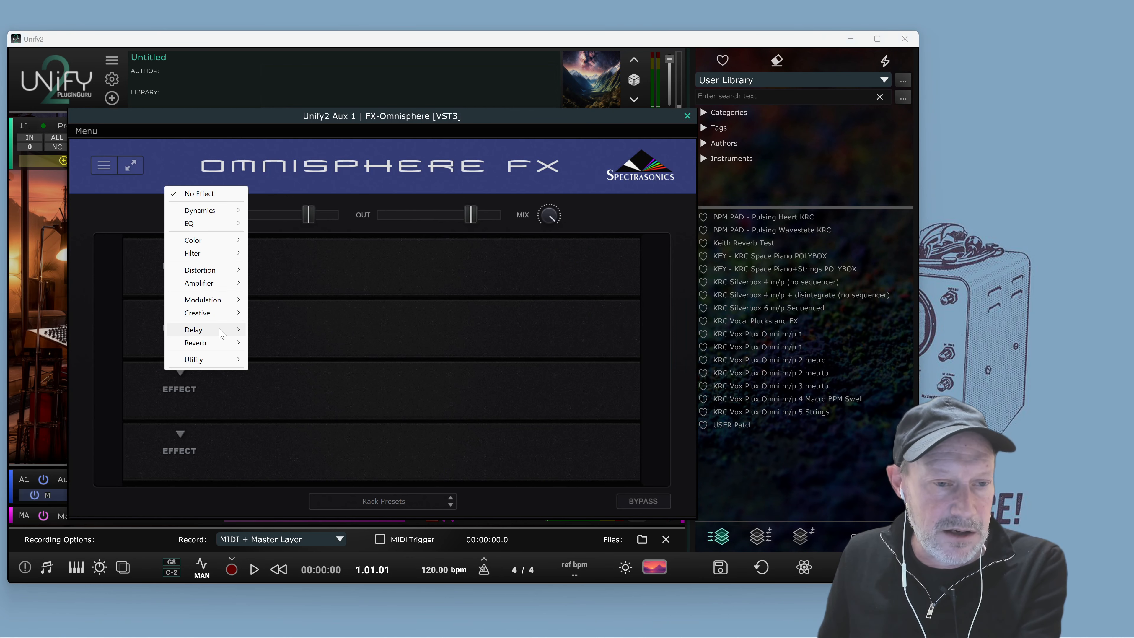
mouse_move(224, 330)
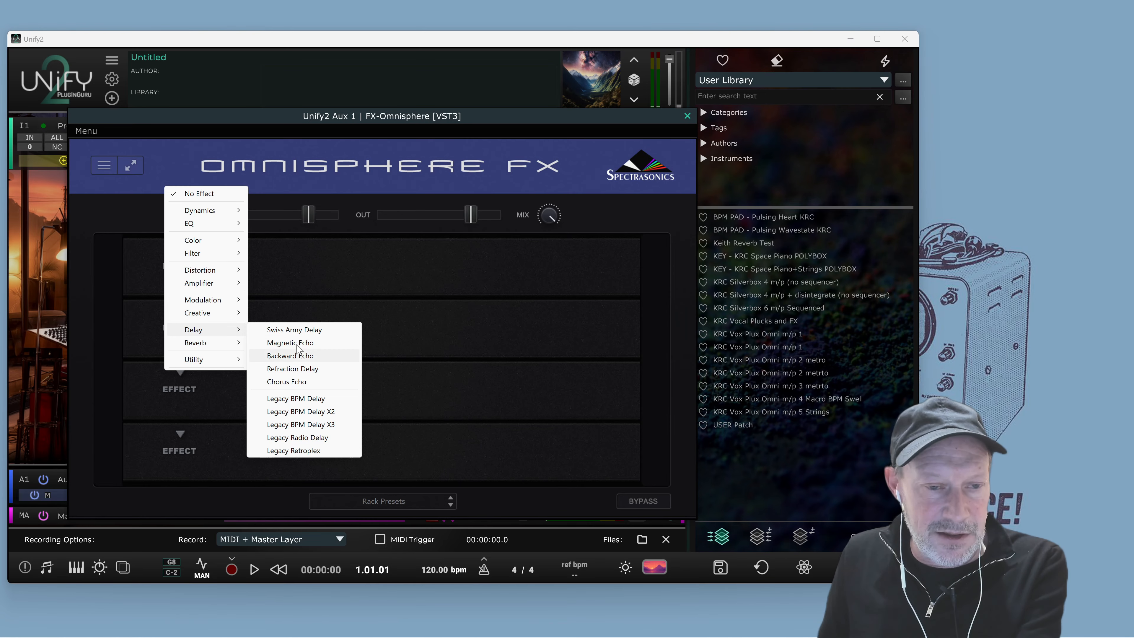
click(301, 330)
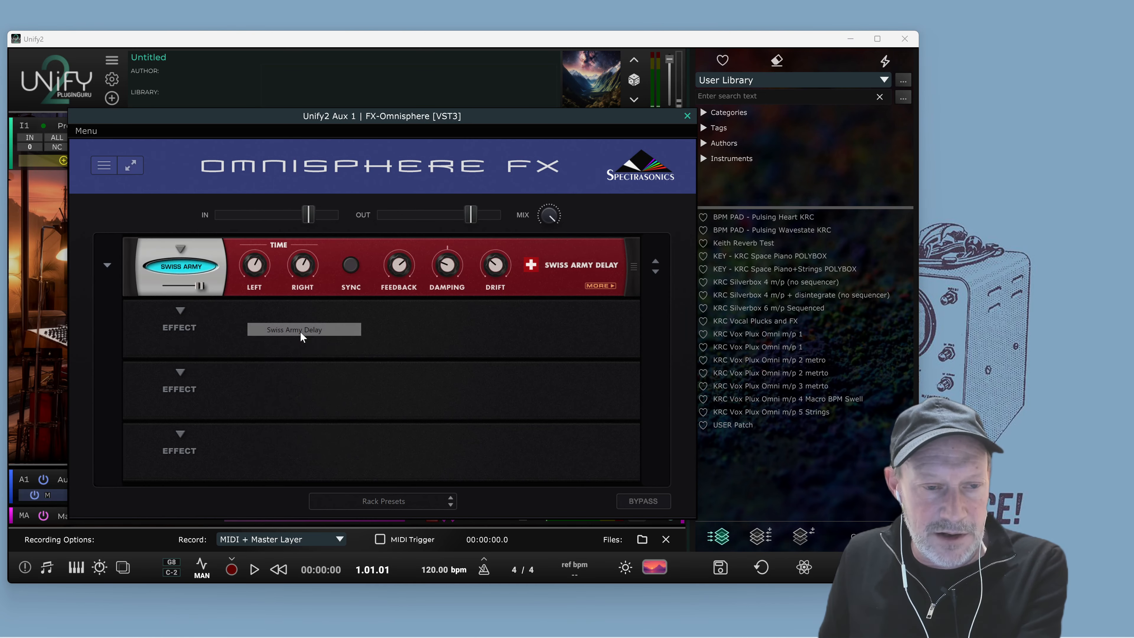
Choose a preset for the Swiss Army Delay from its preset menu
click(109, 270)
click(112, 263)
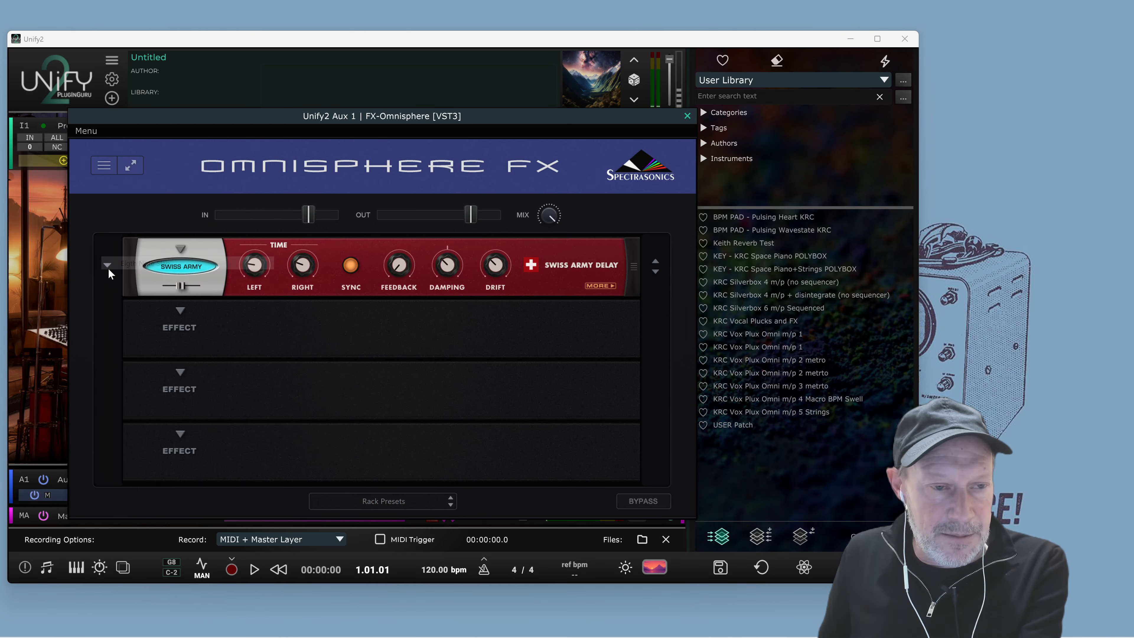
click(109, 268)
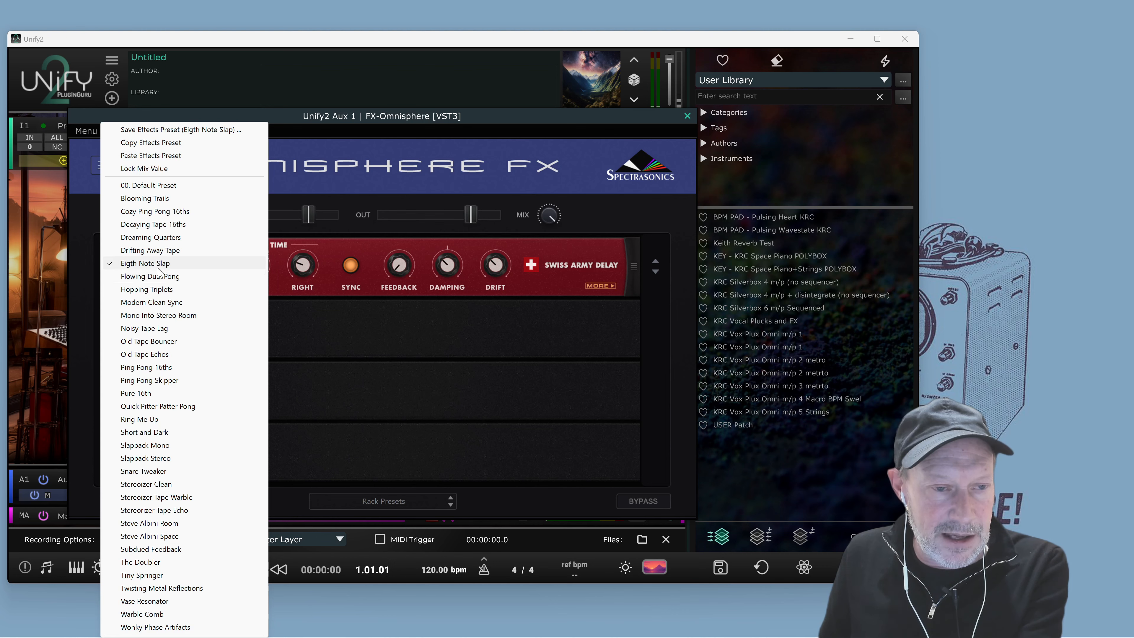
click(165, 264)
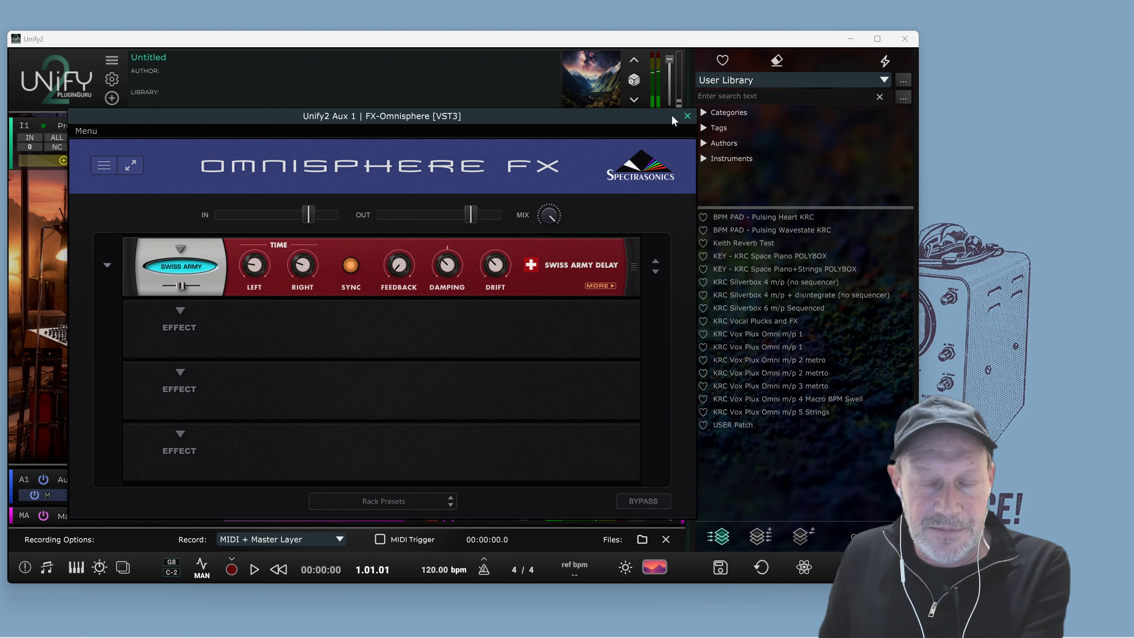
Raise the Prog 1 layer's aux send level to about +0.5 dB
drag(528, 117, 969, 48)
click(331, 80)
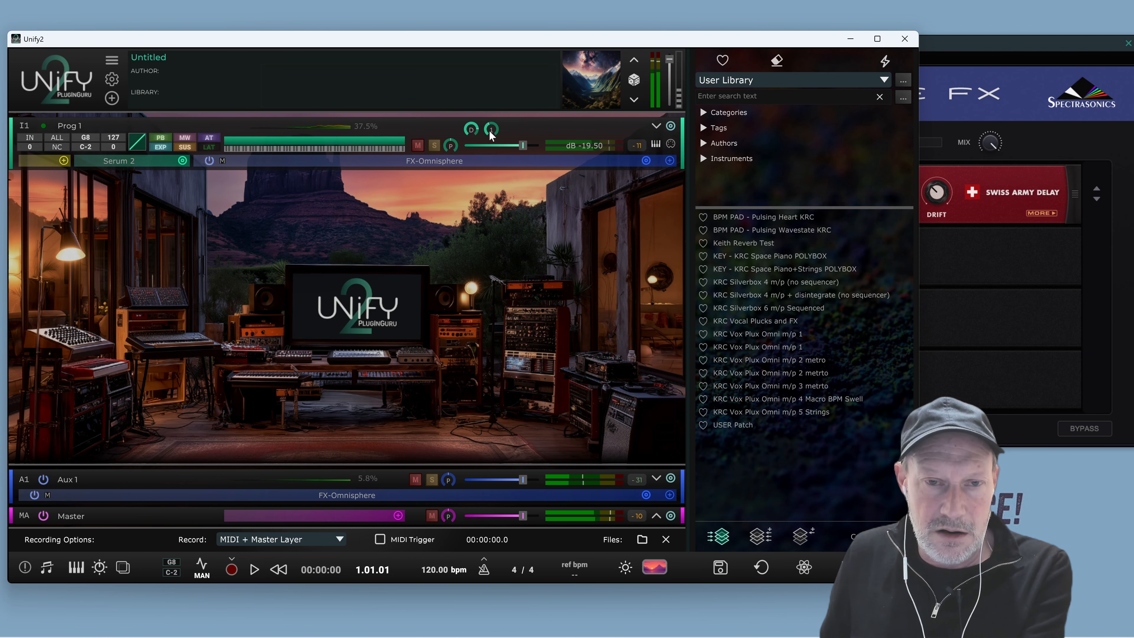
drag(490, 134, 503, 109)
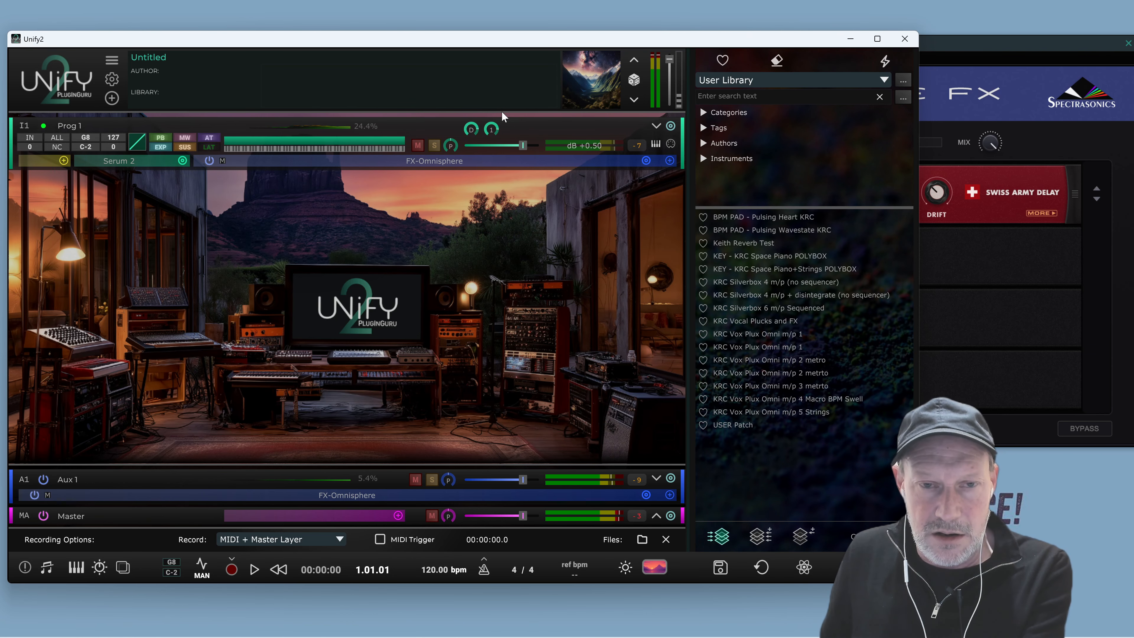
Apply the Drifting Away Tape preset to the Swiss Army Delay and close the plugin window
click(987, 51)
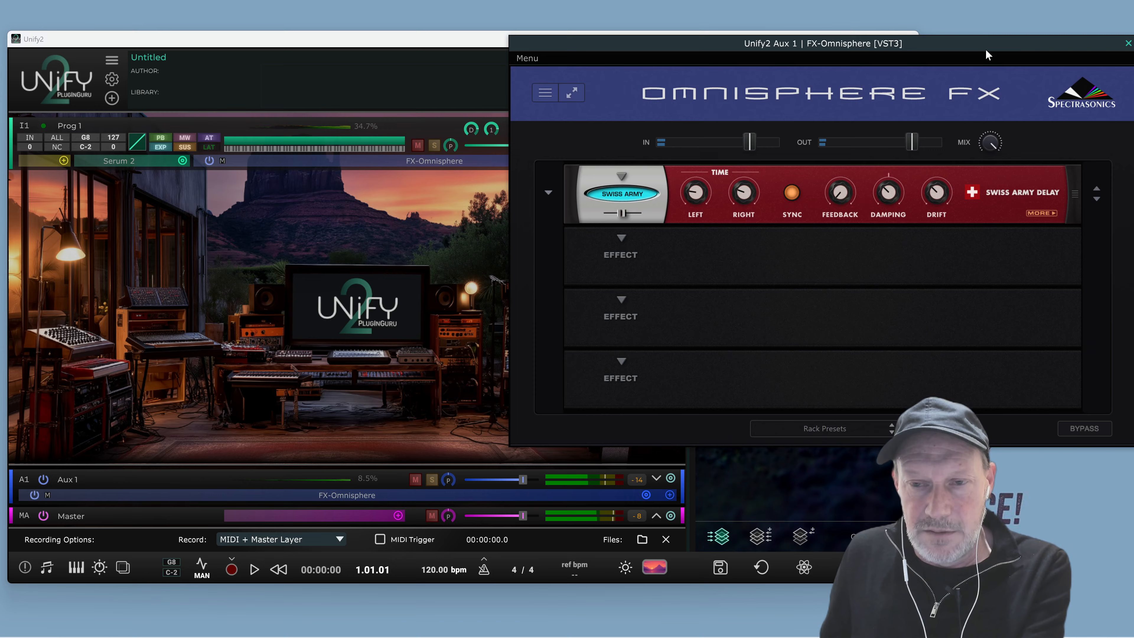
click(549, 192)
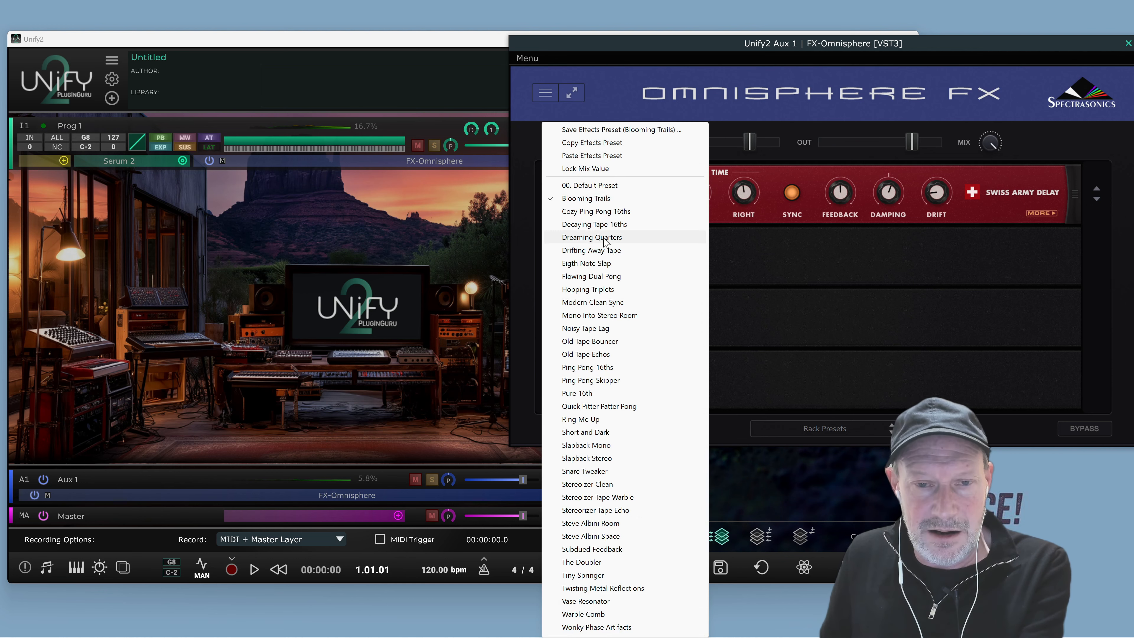
click(614, 251)
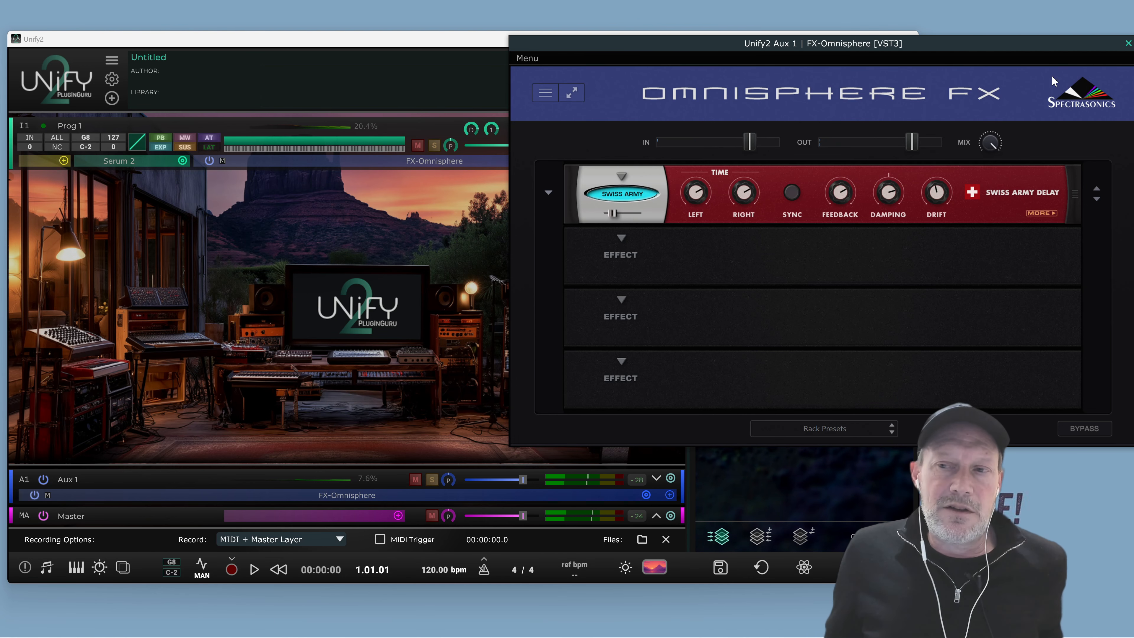
drag(1005, 50, 899, 40)
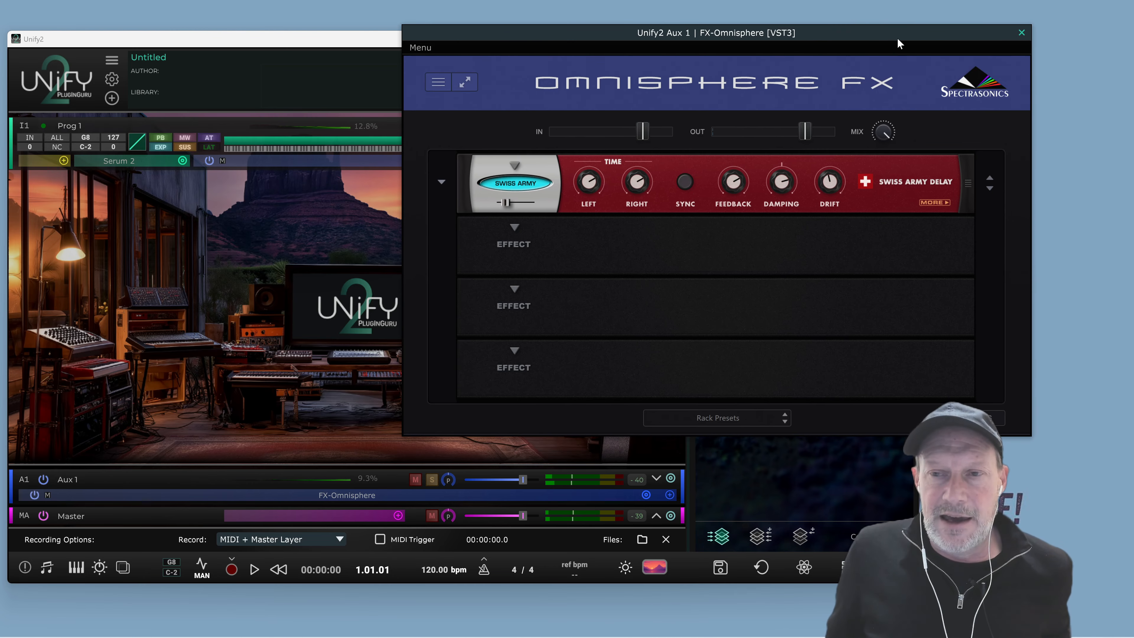
click(1022, 33)
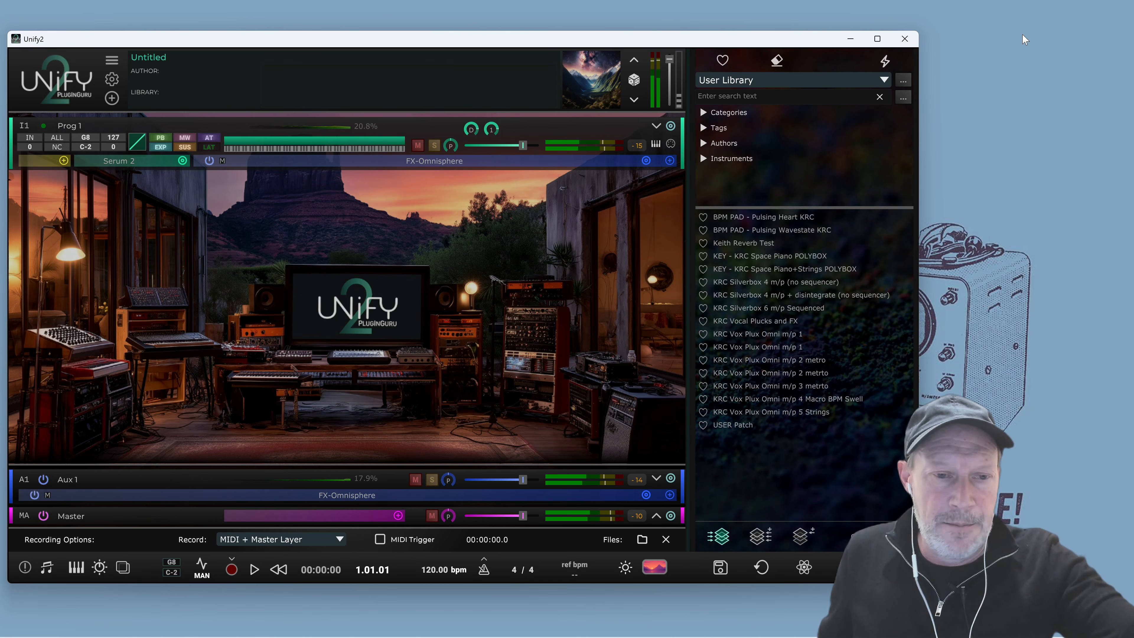
Add an empty instrument layer to the patch
mouse_move(727, 241)
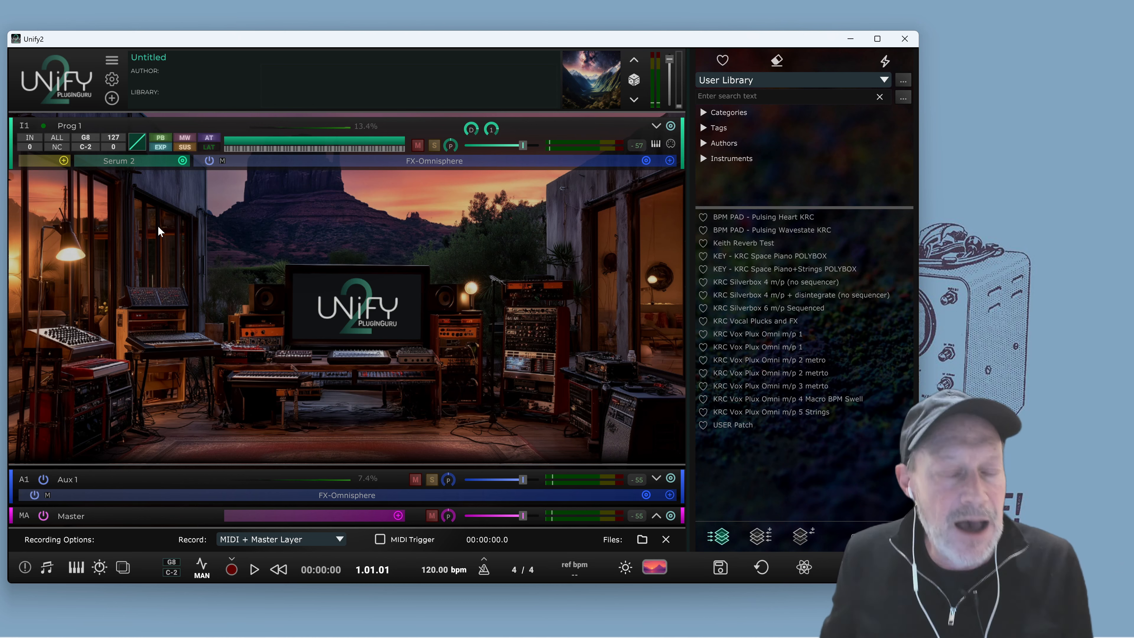
click(112, 98)
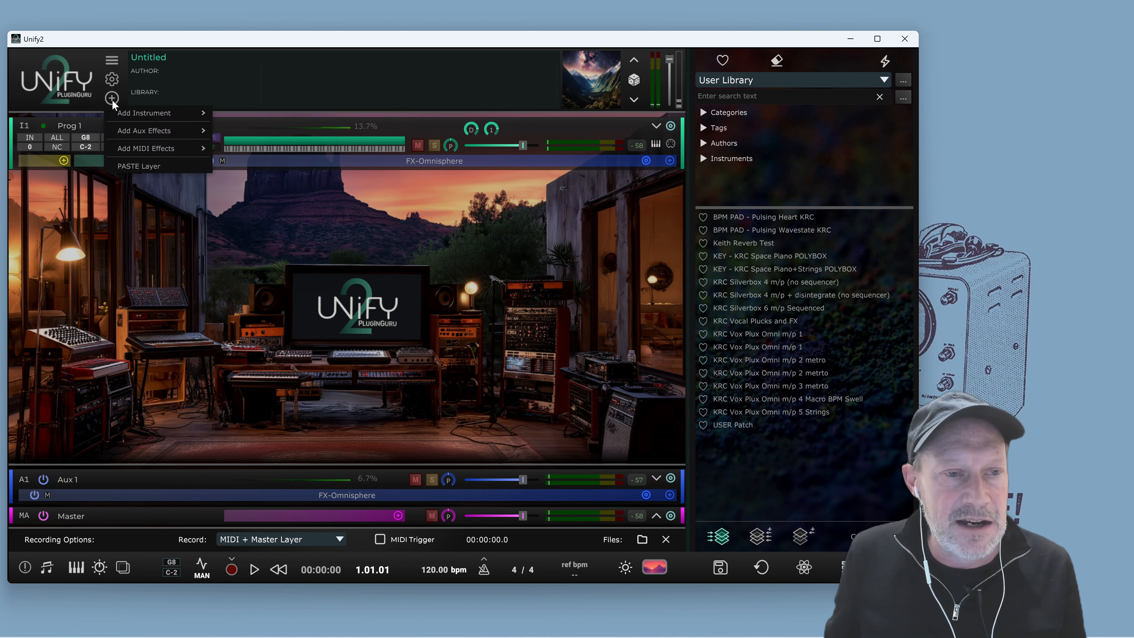
mouse_move(143, 114)
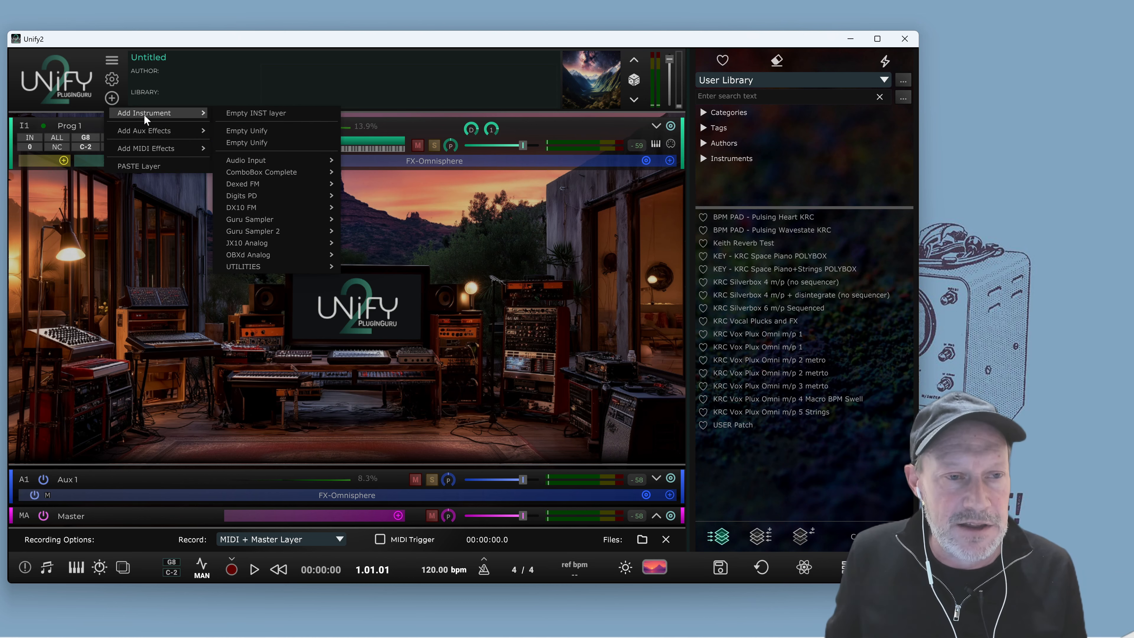
click(270, 115)
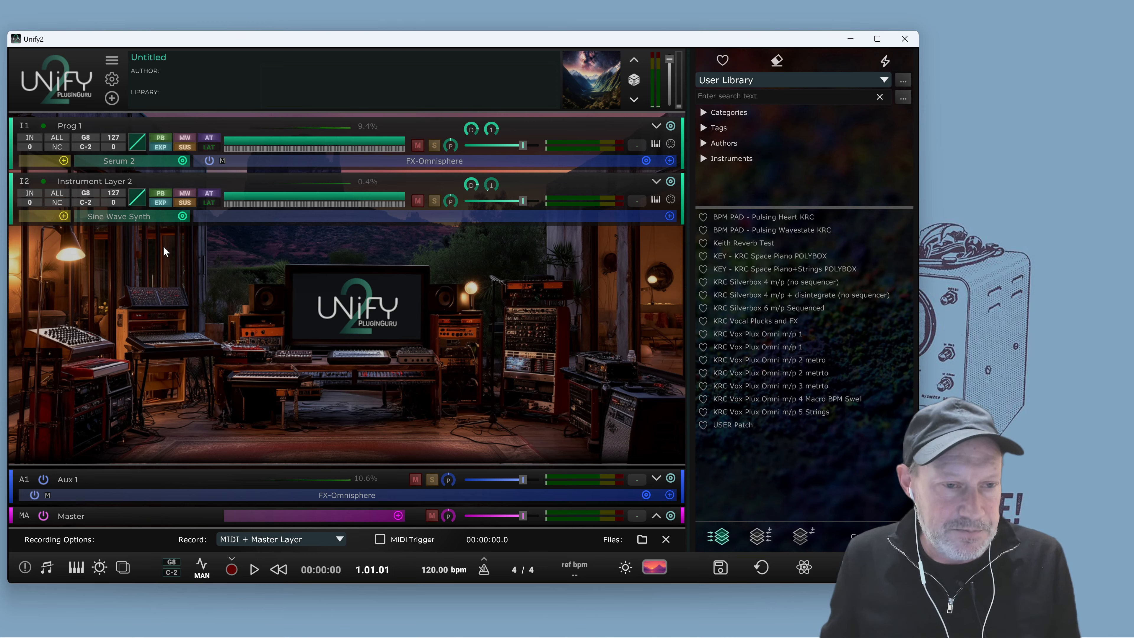
Lower the Prog 1 layer's volume slightly below 0 dB
click(184, 215)
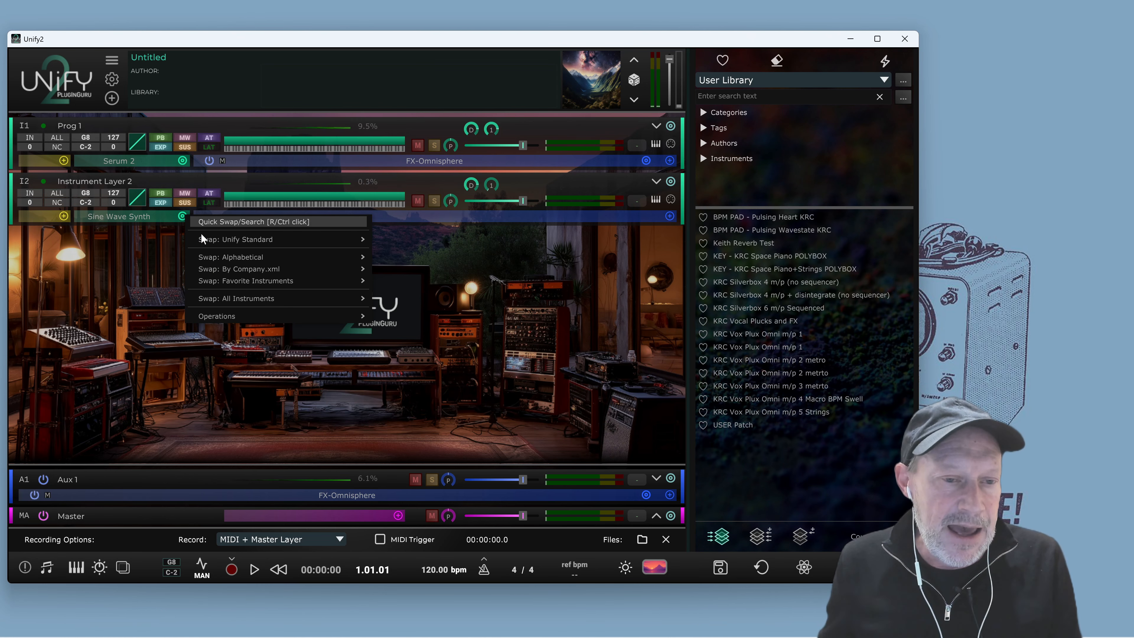
mouse_move(215, 260)
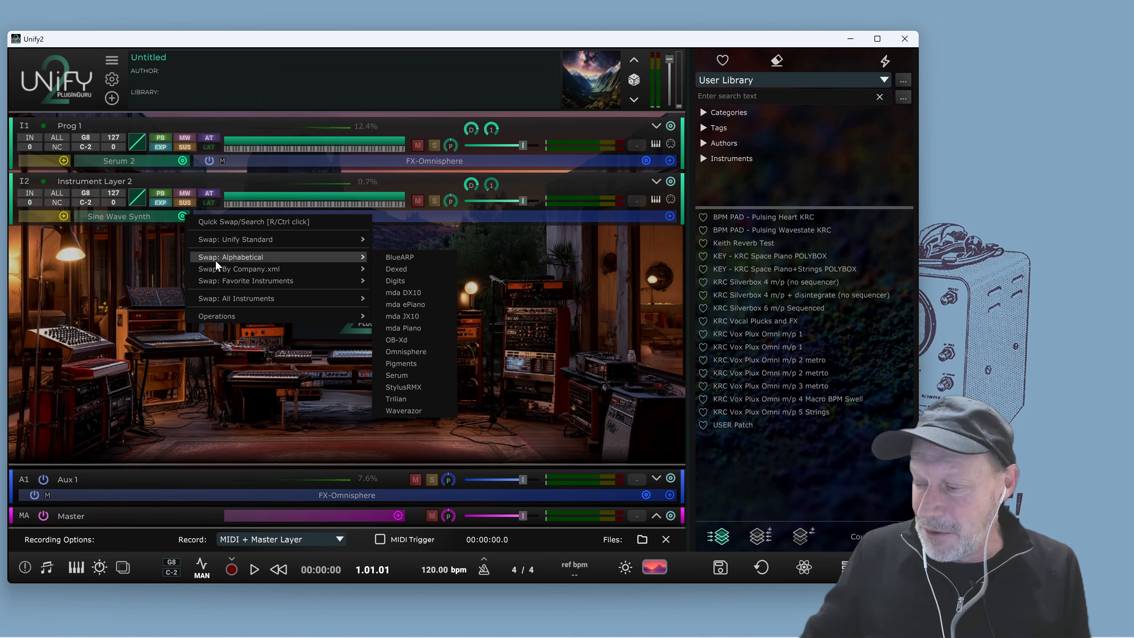
click(523, 150)
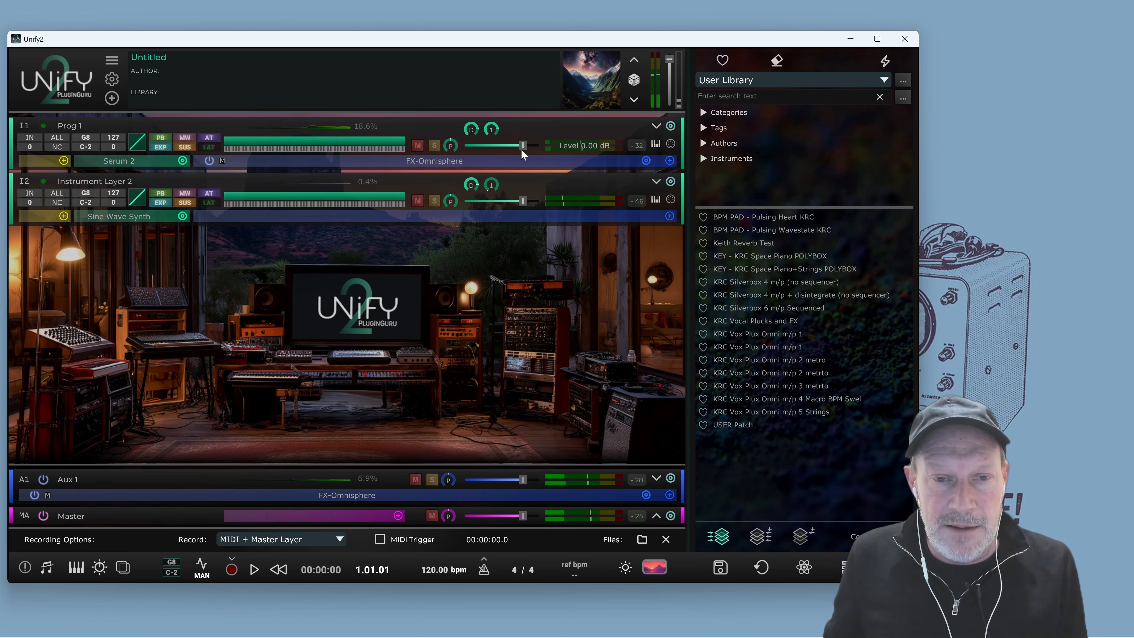
drag(523, 149, 513, 150)
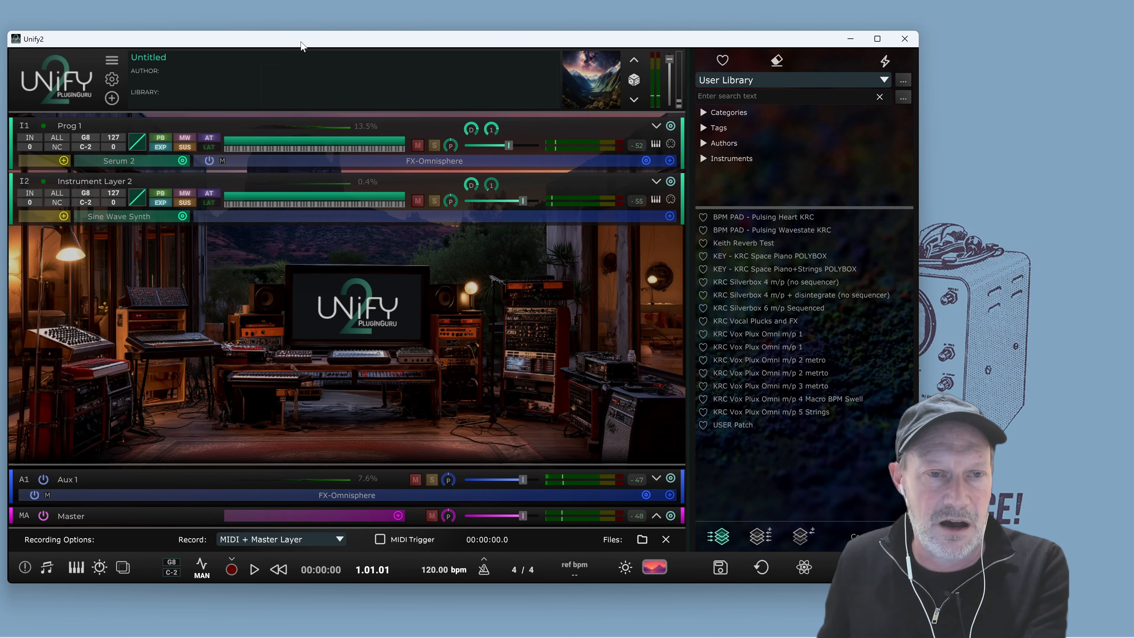
Swap the new Instrument Layer 2's synth for Spectrasonics Omnisphere (VST3)
mouse_move(301, 45)
mouse_down()
mouse_move(304, 9)
mouse_move(309, 25)
mouse_up()
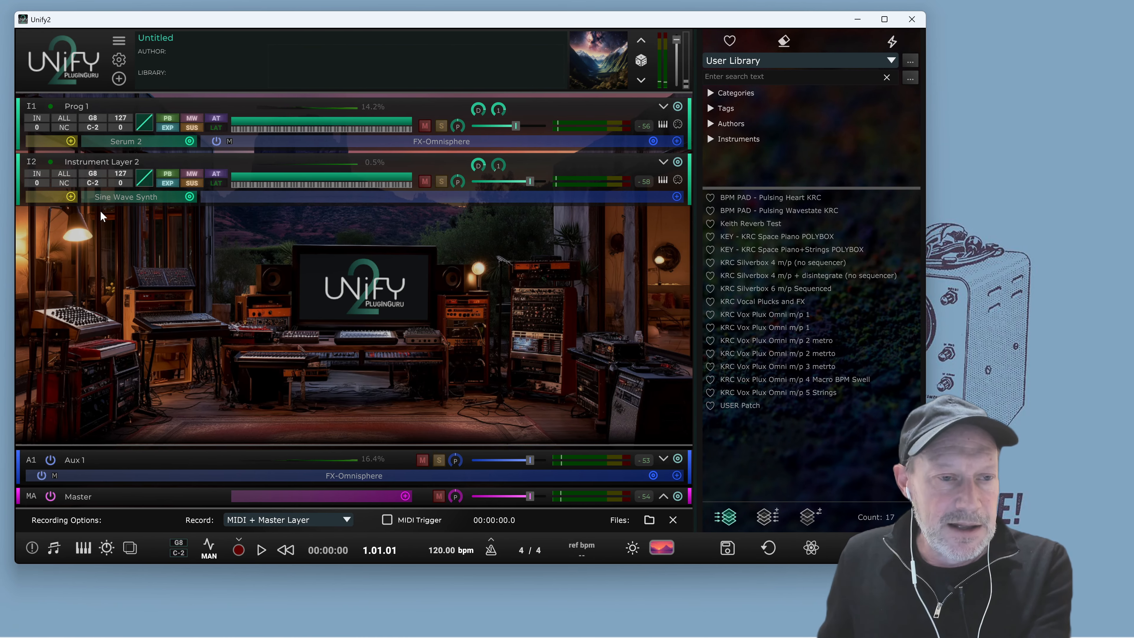
click(190, 197)
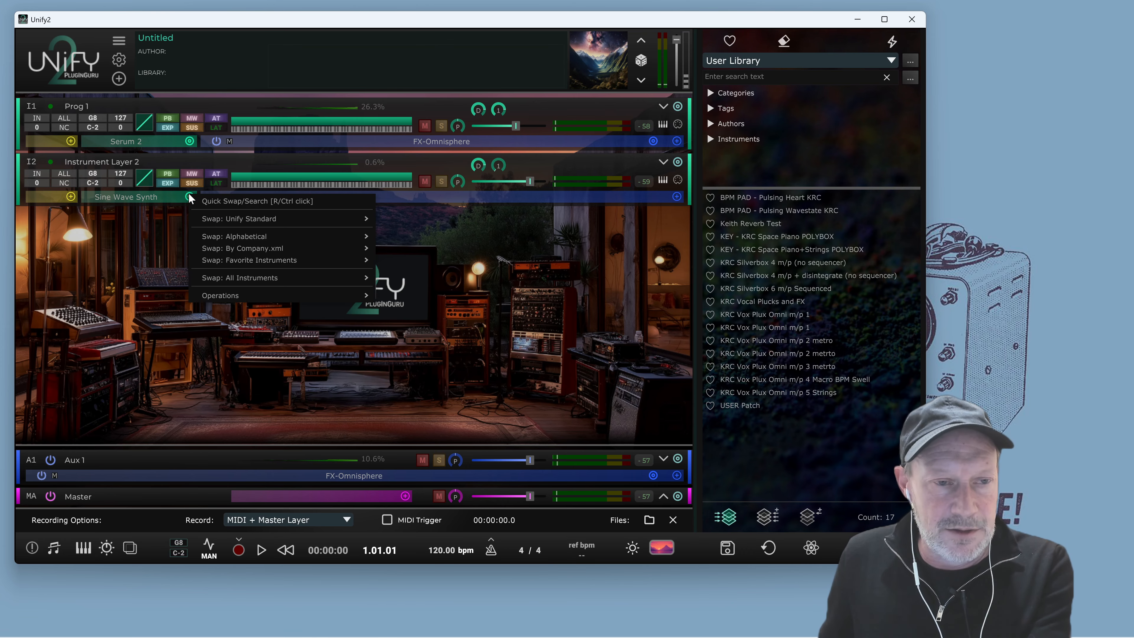
mouse_move(214, 281)
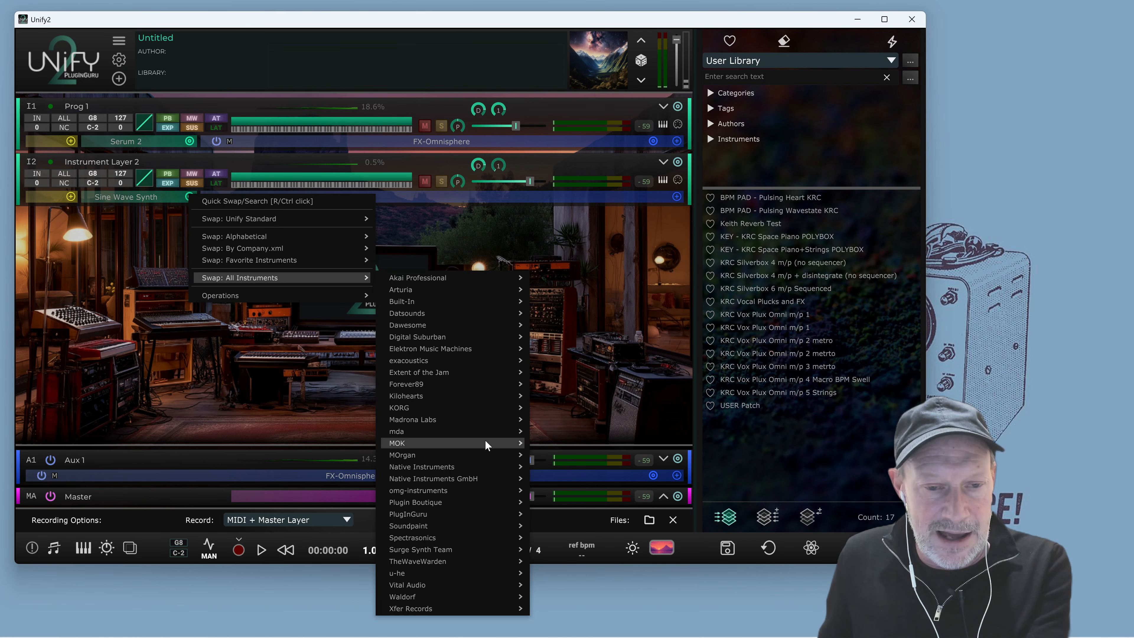
mouse_move(466, 543)
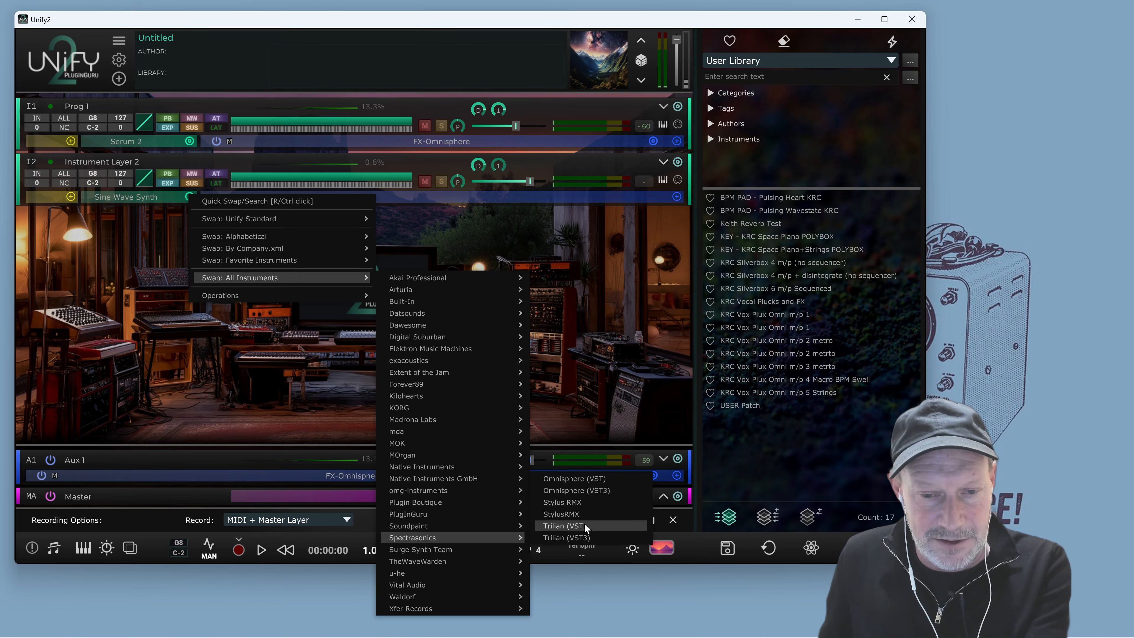
click(601, 490)
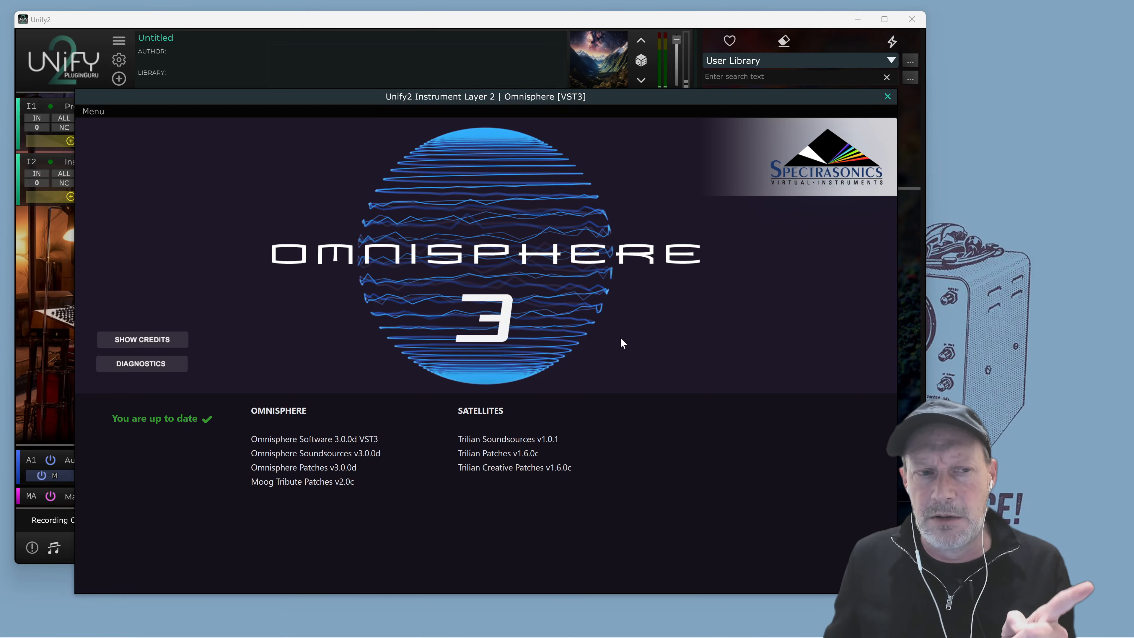
In Omnisphere's patch browser, load Maurice Automap Ooohs 1 from the User directory's Iconic Sounds category
drag(422, 100, 438, 59)
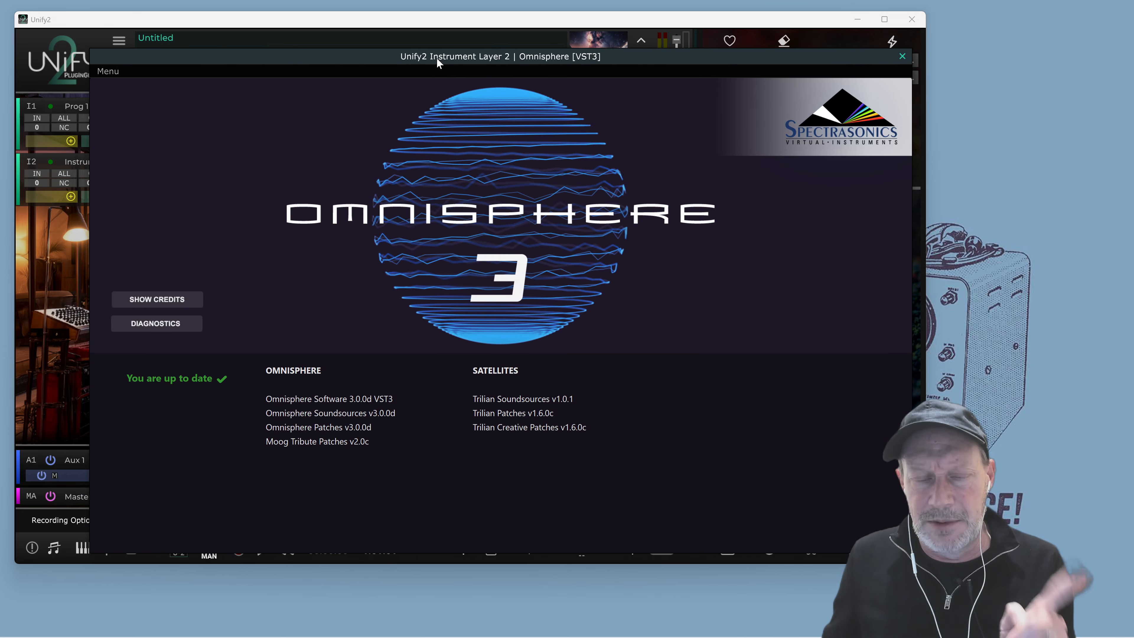
click(676, 239)
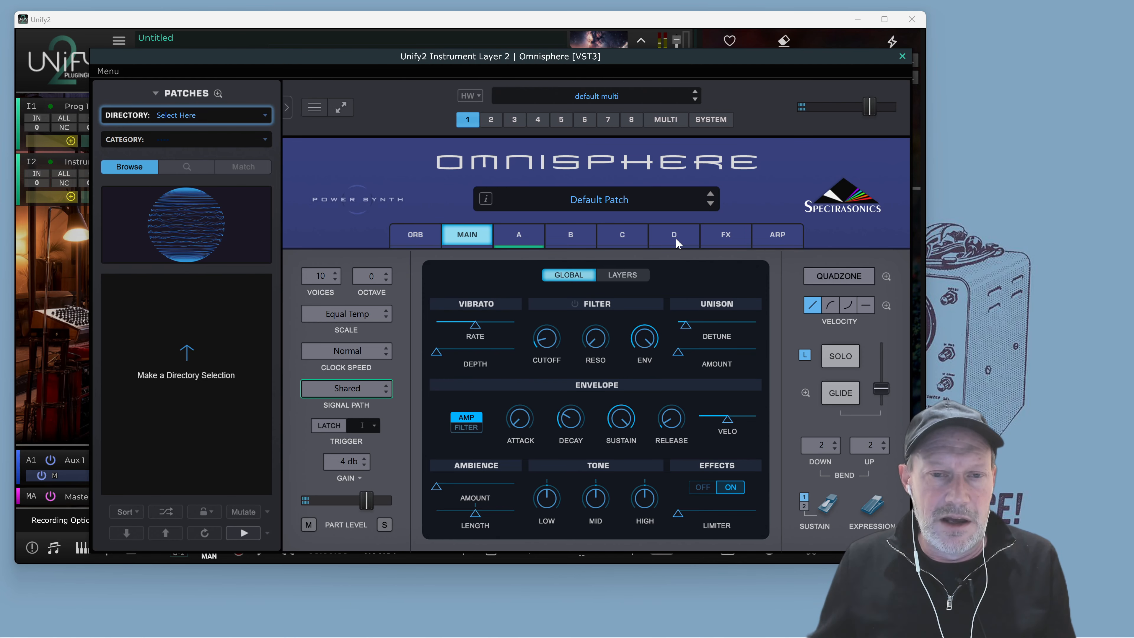
mouse_move(554, 58)
mouse_down()
mouse_move(536, 74)
mouse_move(552, 67)
mouse_up()
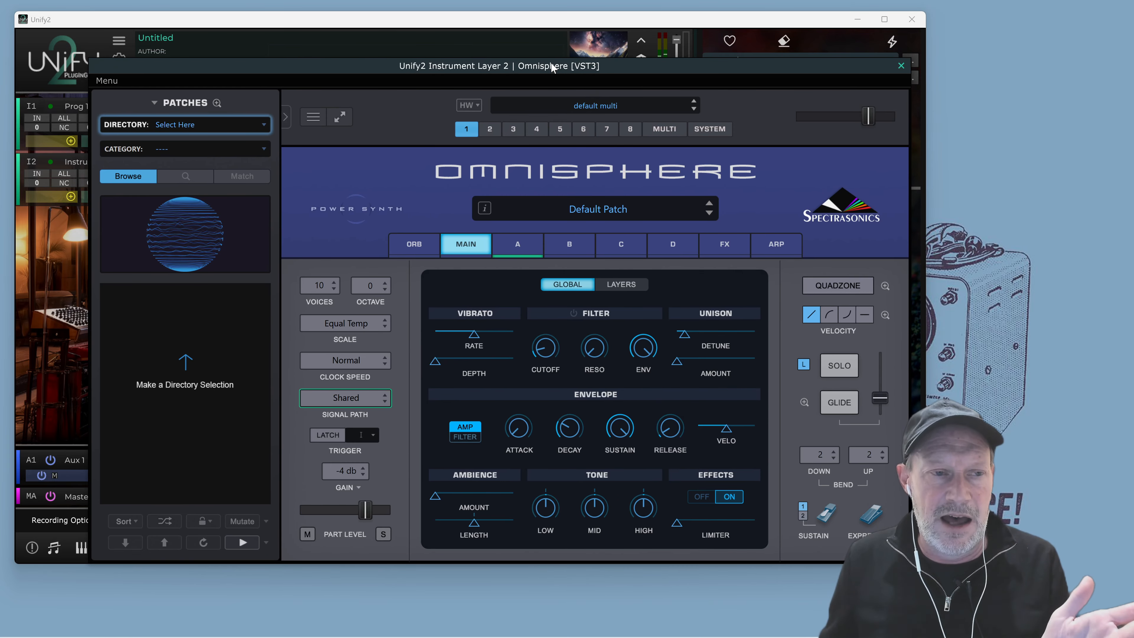
click(612, 211)
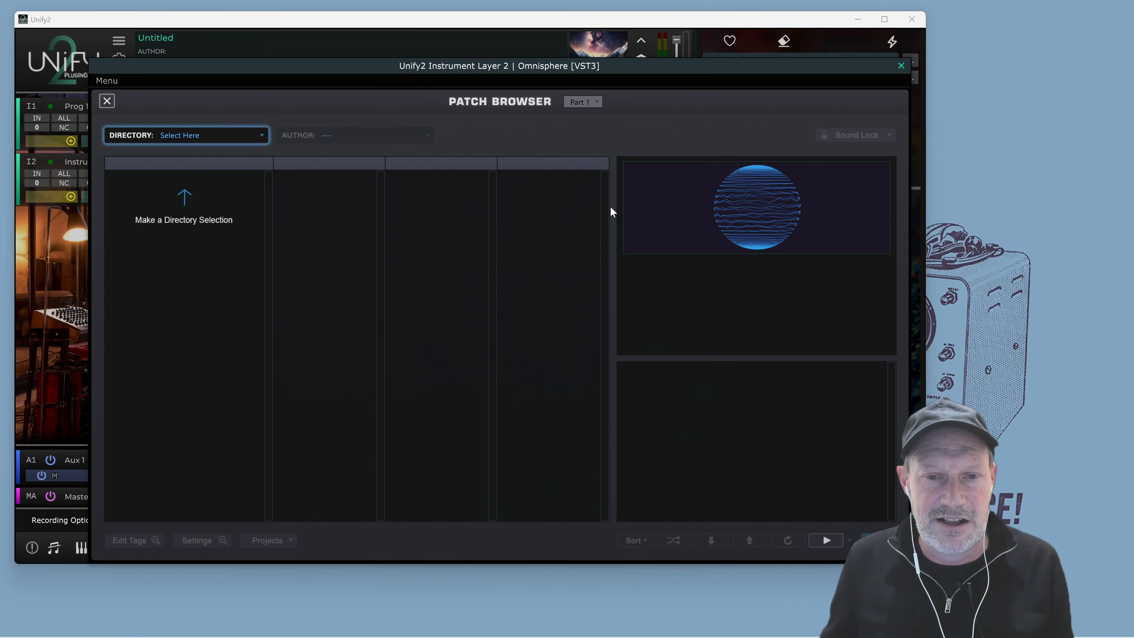
click(190, 136)
mouse_move(244, 473)
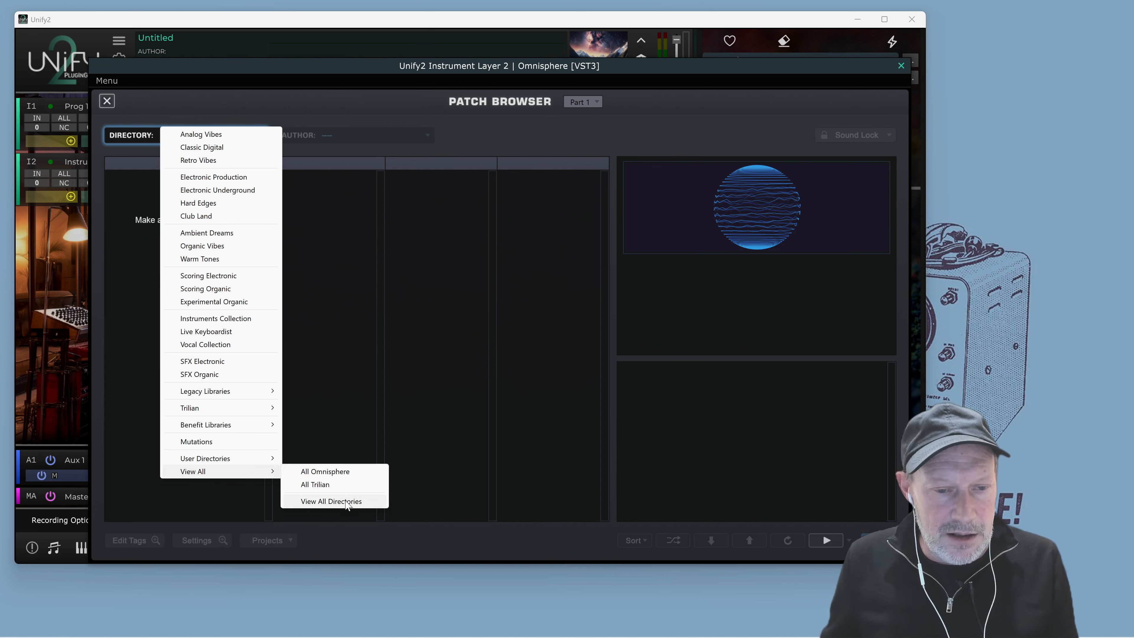
mouse_move(208, 456)
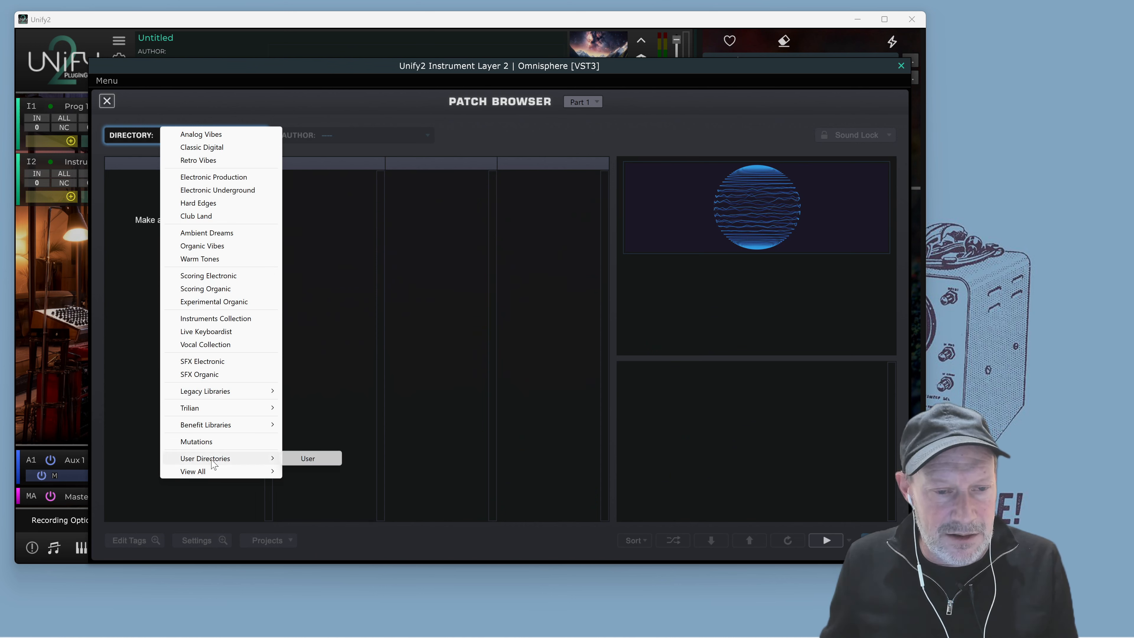
click(306, 458)
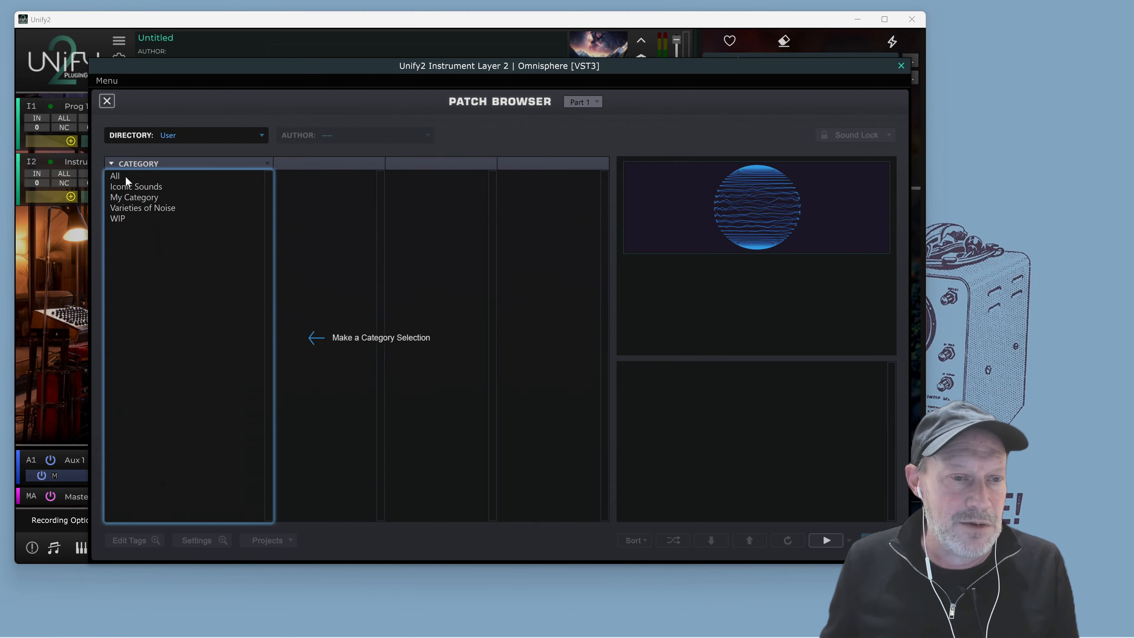
click(127, 189)
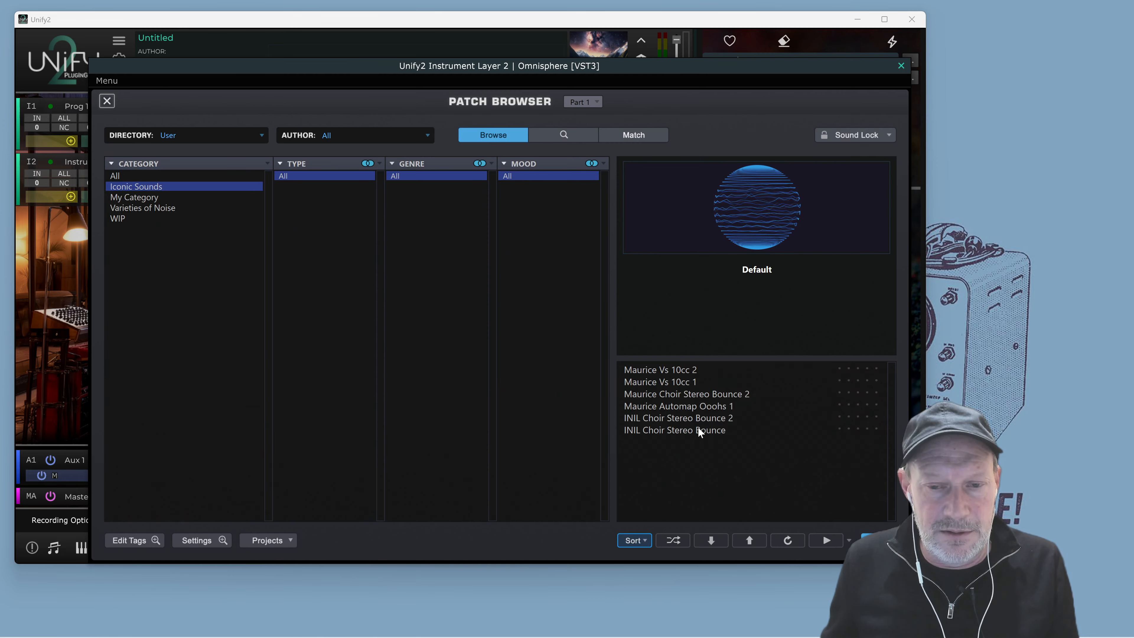
click(714, 406)
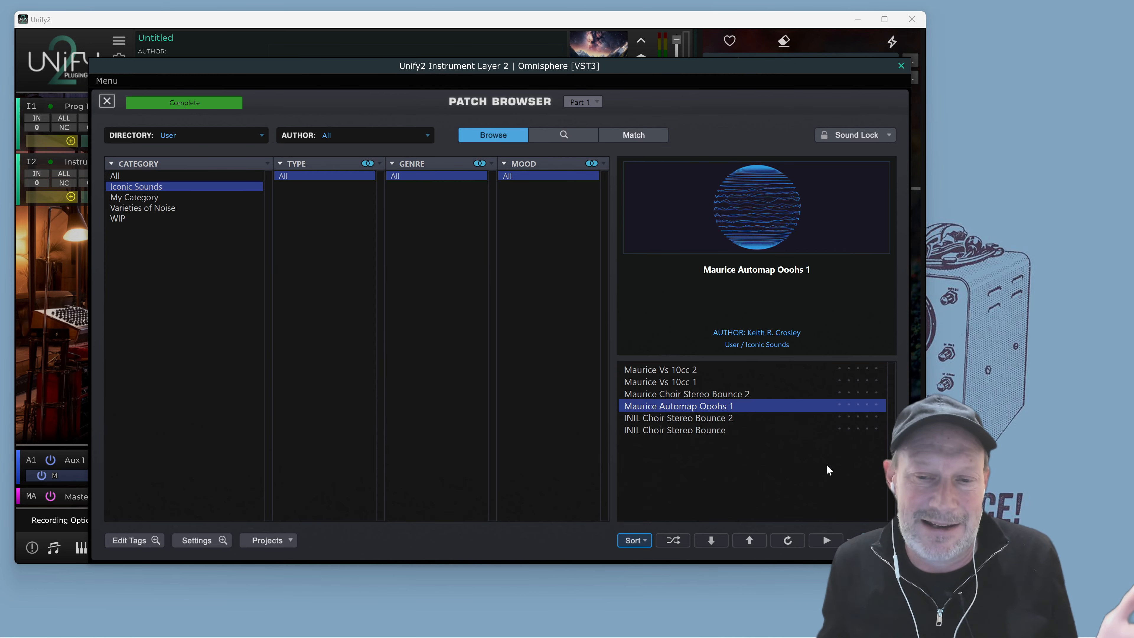
Close the Omnisphere window, bend Instrument Layer 2's velocity curve into an exponential shape, and set its low key to F3
click(900, 67)
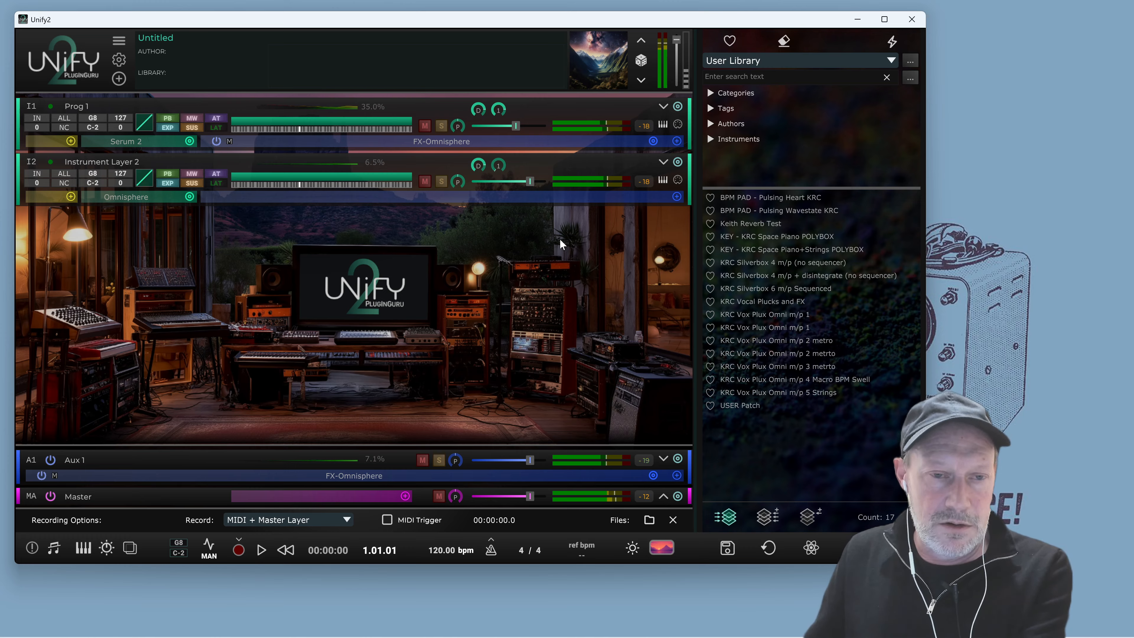
click(149, 171)
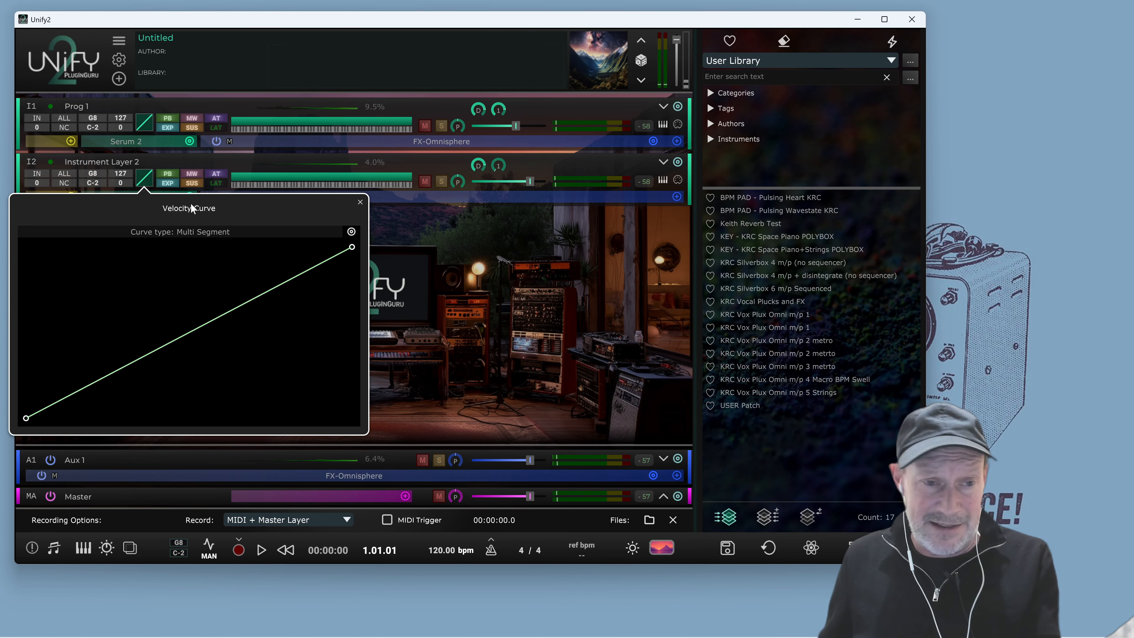
drag(184, 340, 193, 369)
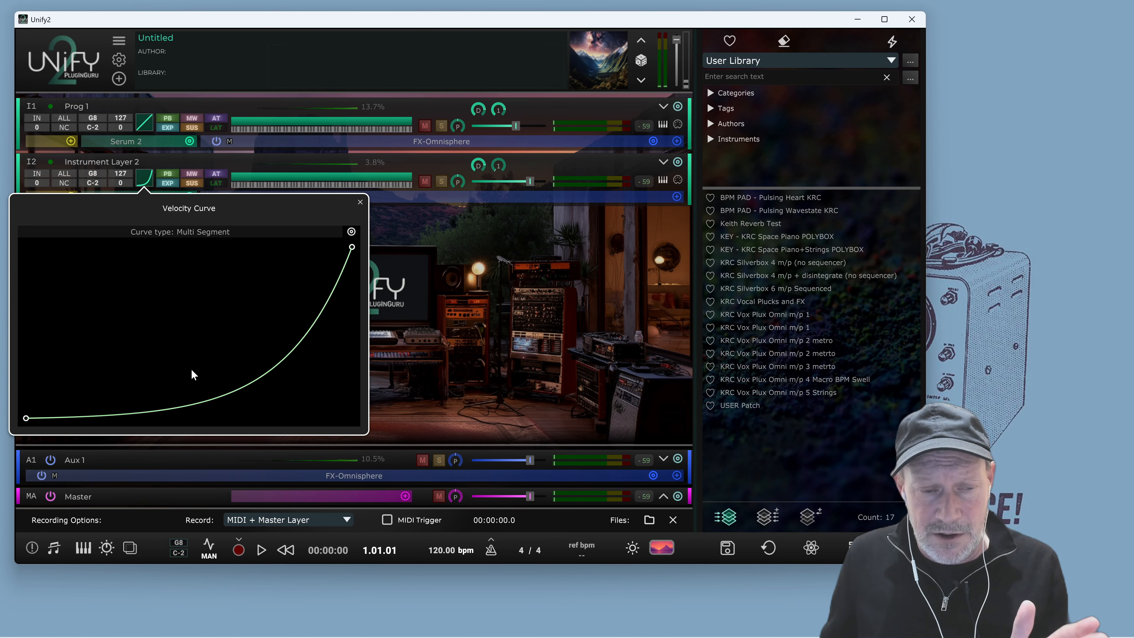
click(361, 202)
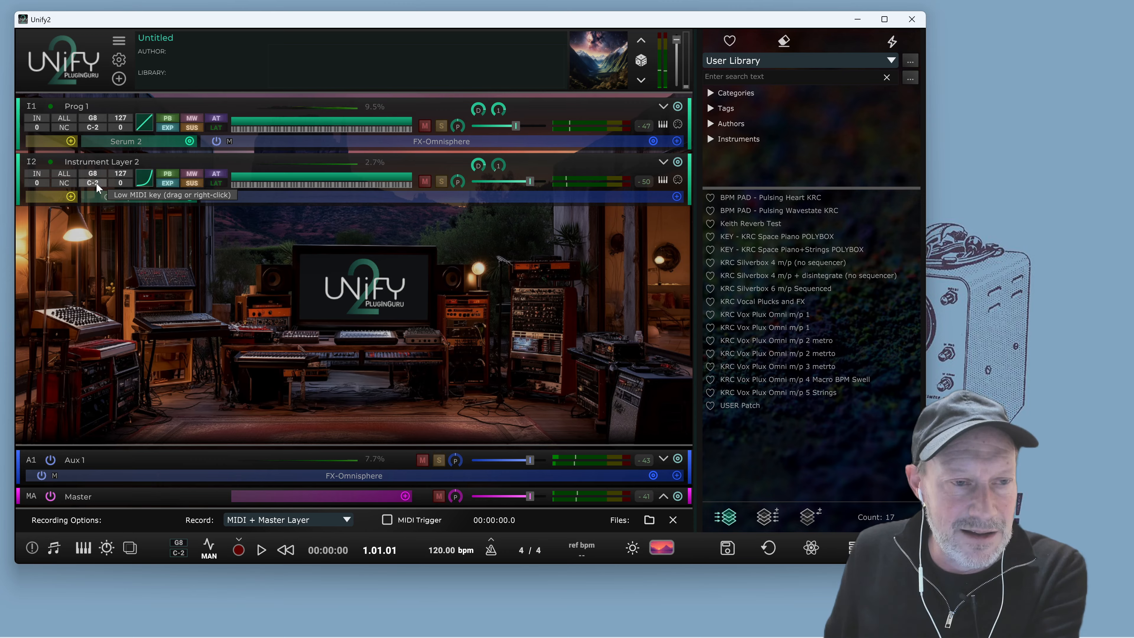
click(96, 183)
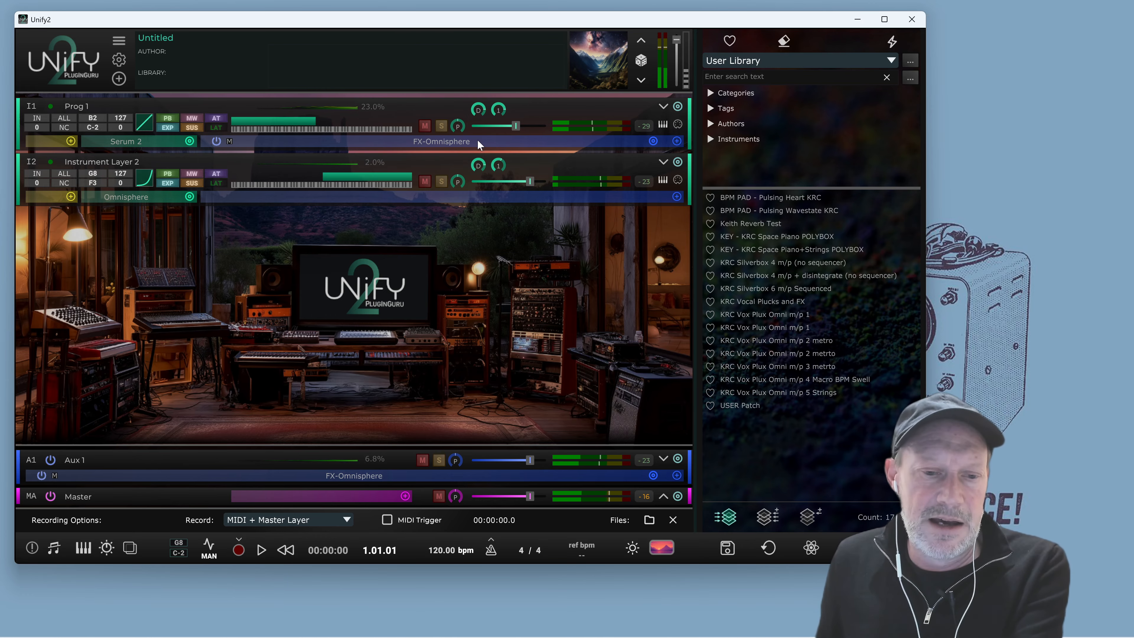
Insert the KRC Liminal Space effect on the Master layer
click(663, 495)
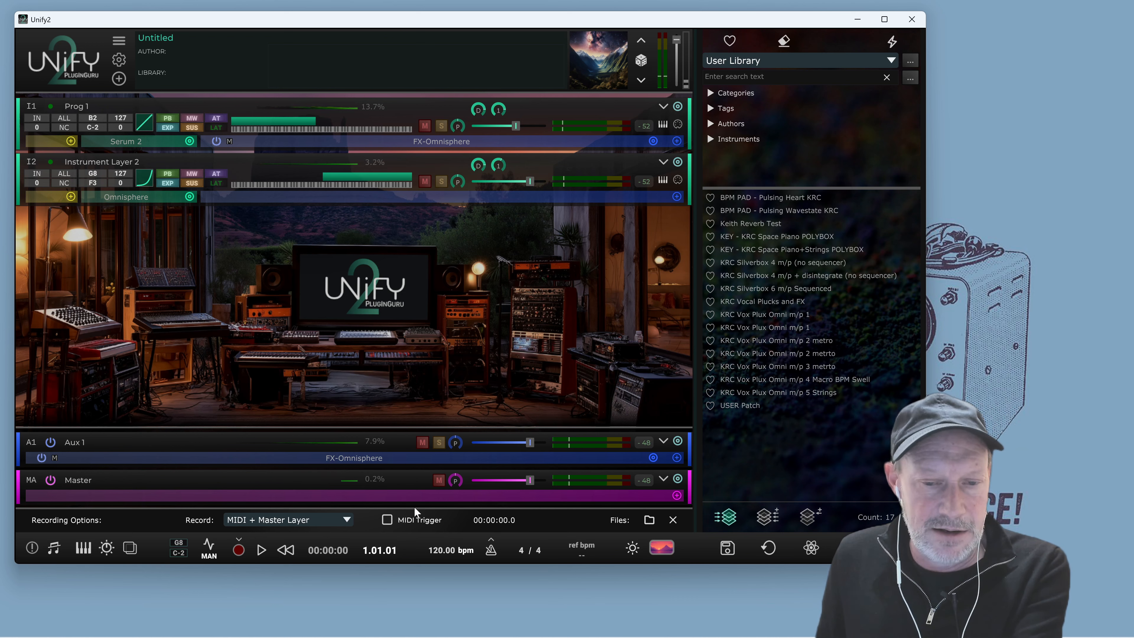
click(677, 496)
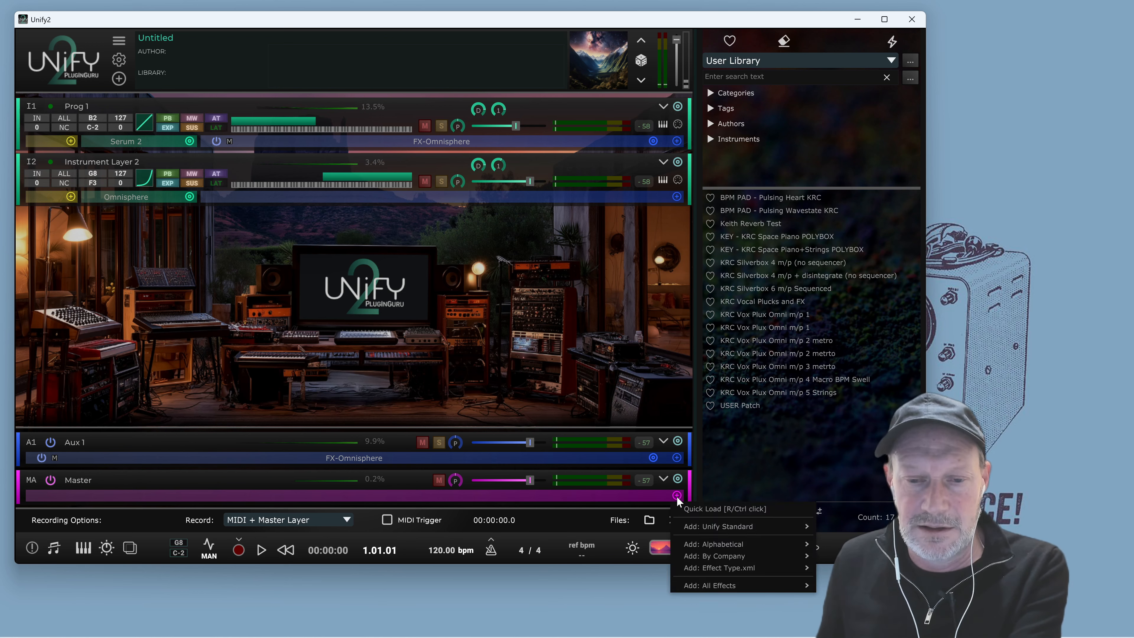
mouse_move(727, 583)
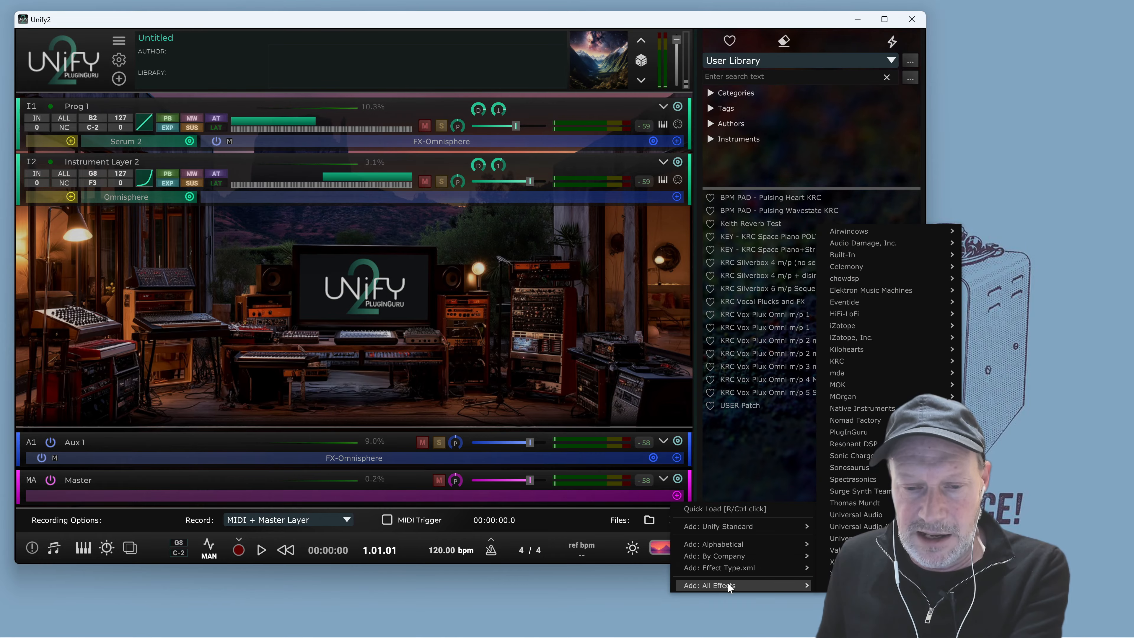
mouse_move(856, 361)
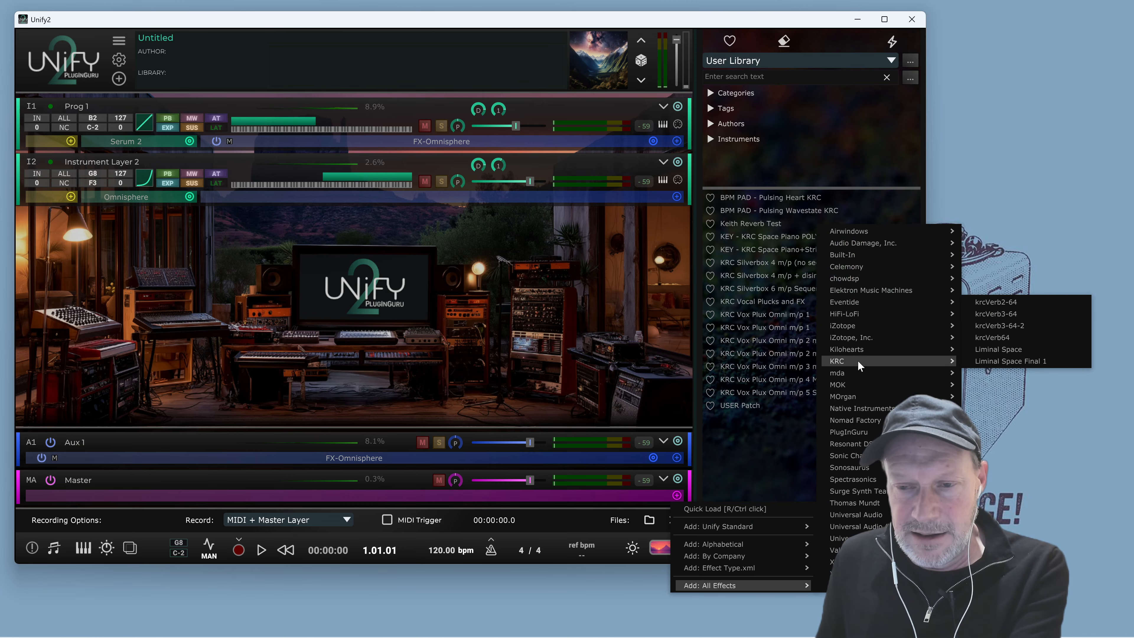
click(1022, 350)
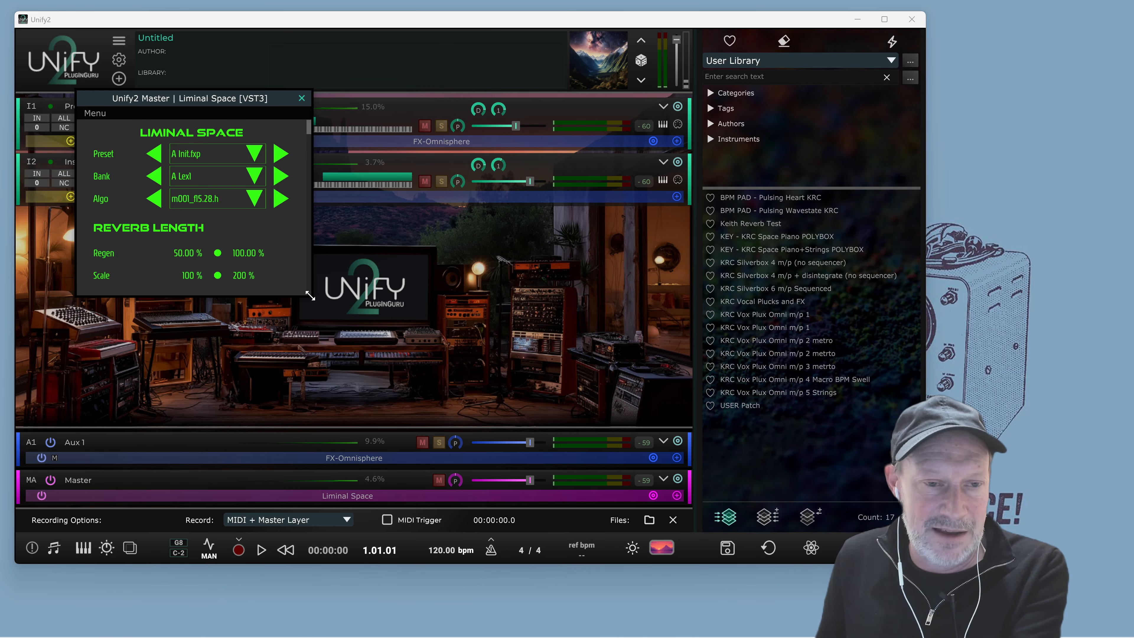
Step through Liminal Space presets to DblBloom.fxp and close the effect window
drag(343, 97, 338, 37)
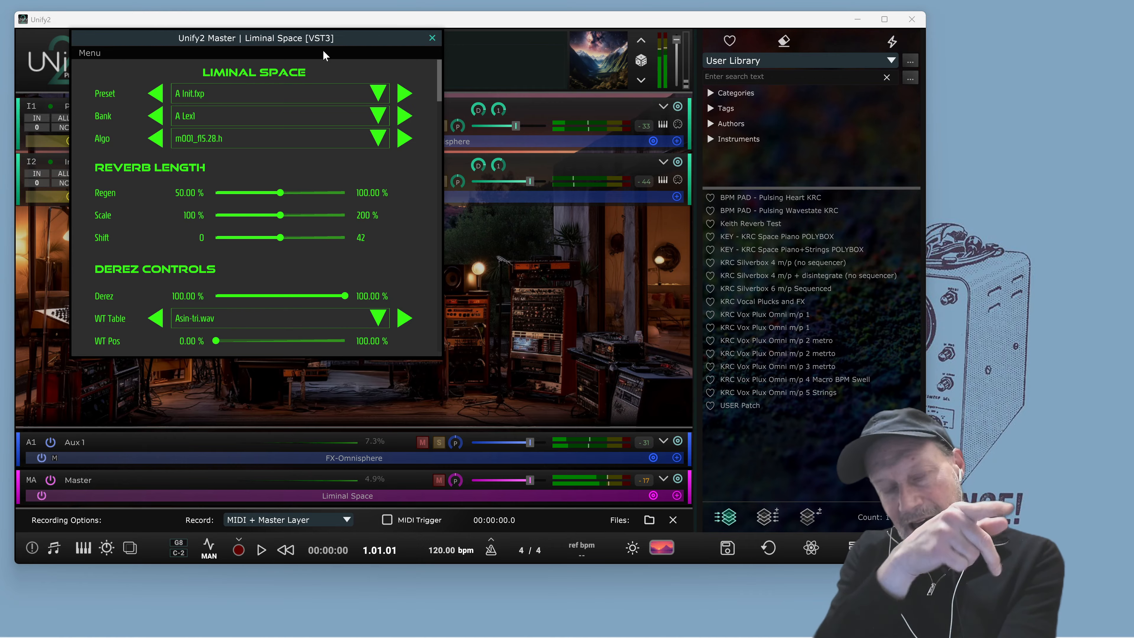
click(402, 101)
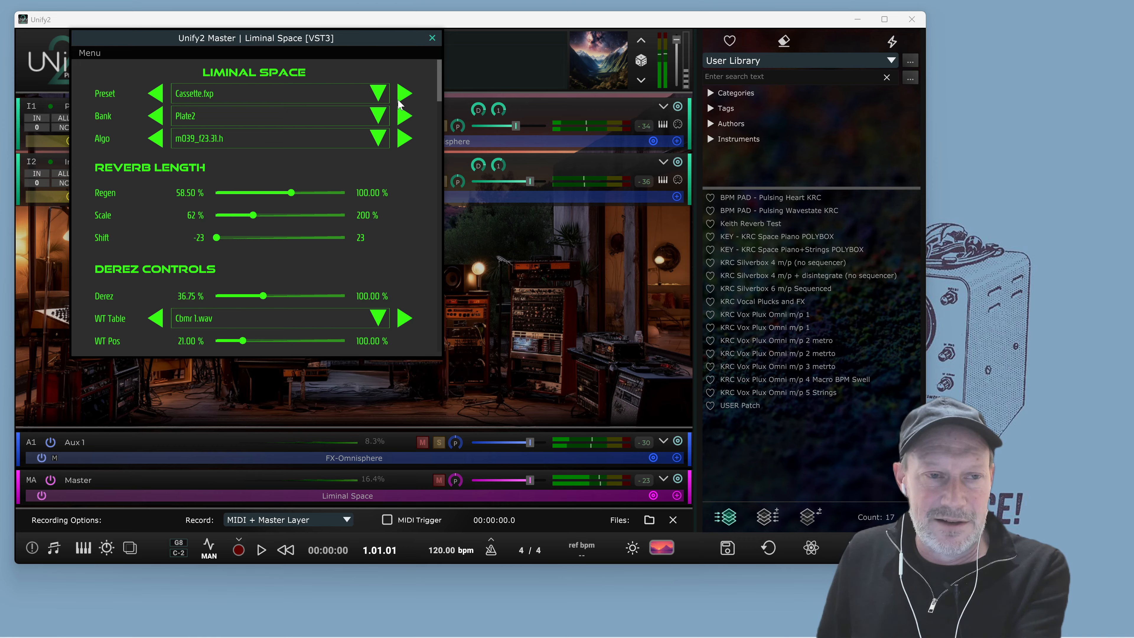
click(405, 100)
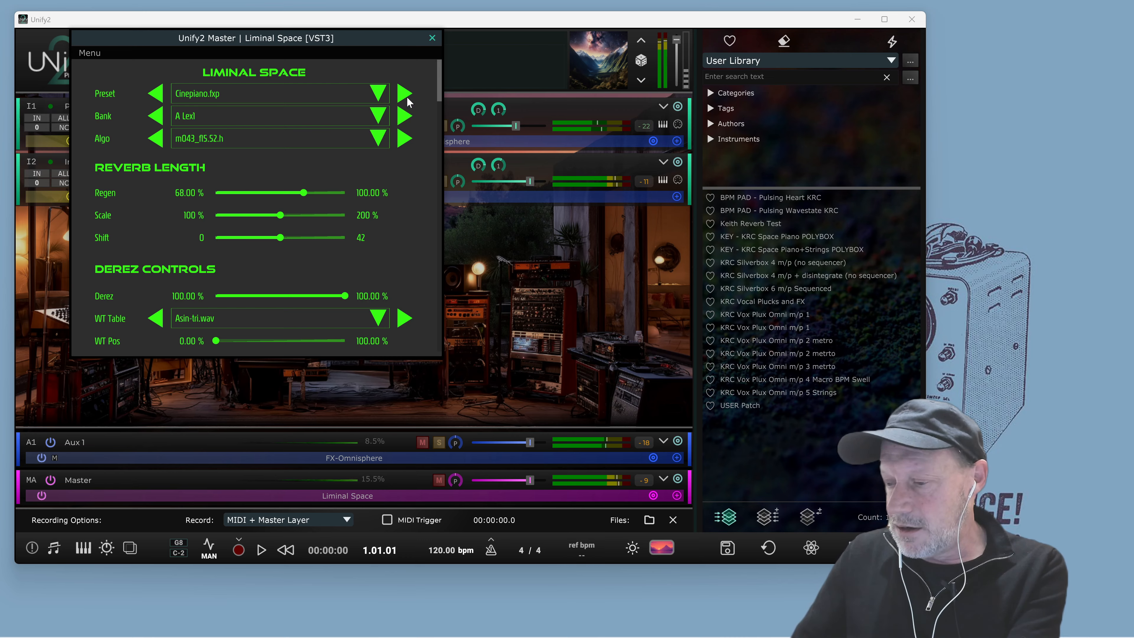
click(406, 99)
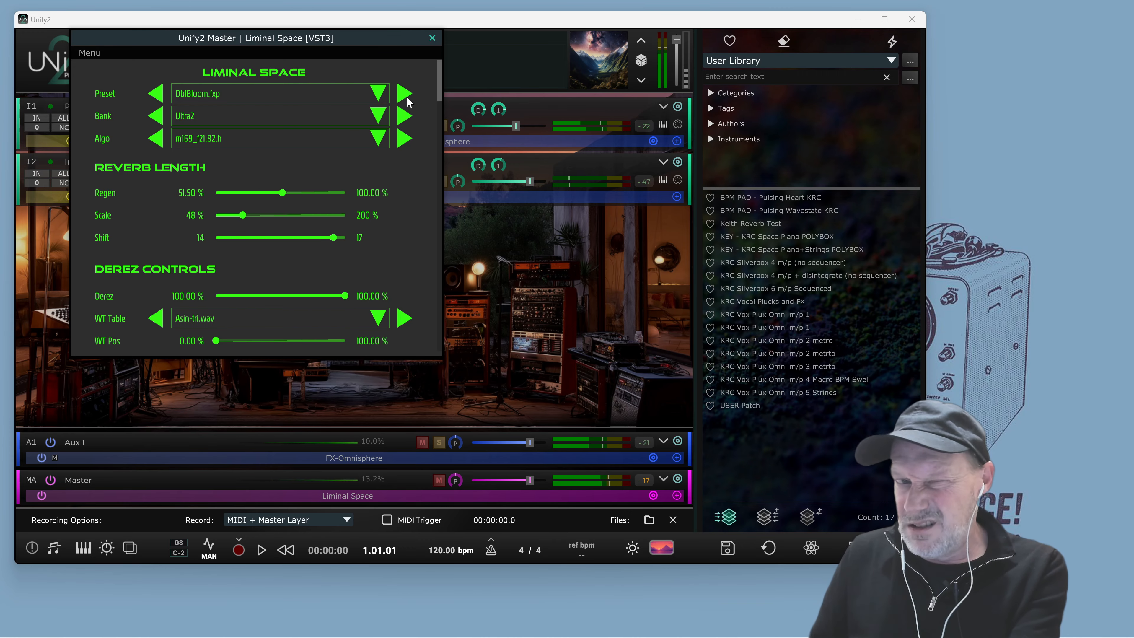
scroll(354, 211, down, 3)
scroll(354, 211, up, 3)
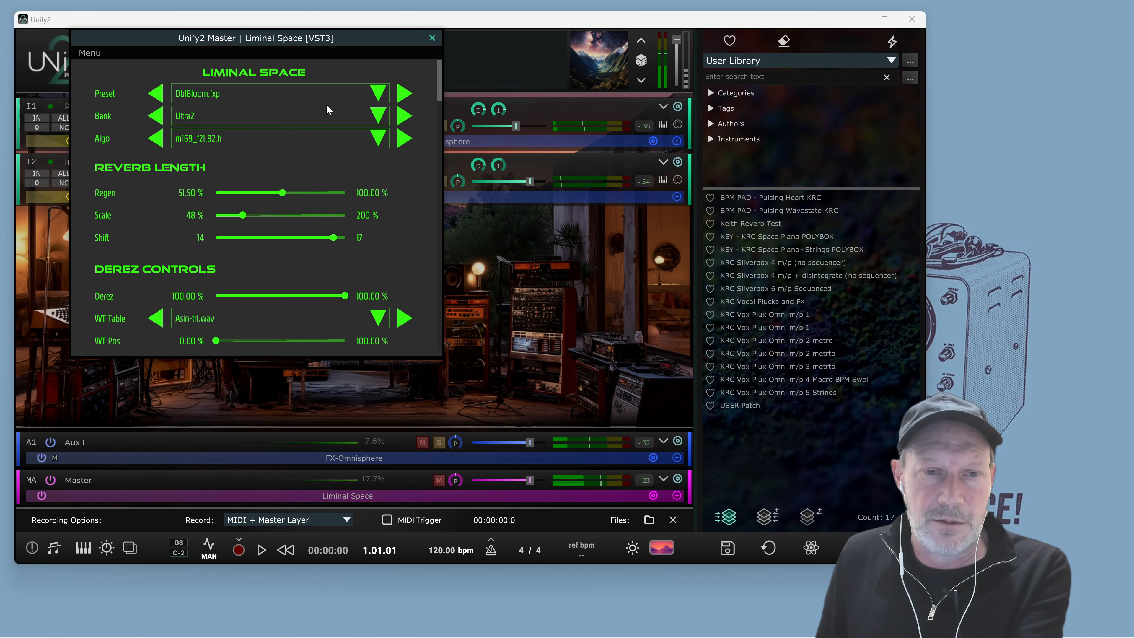
click(432, 38)
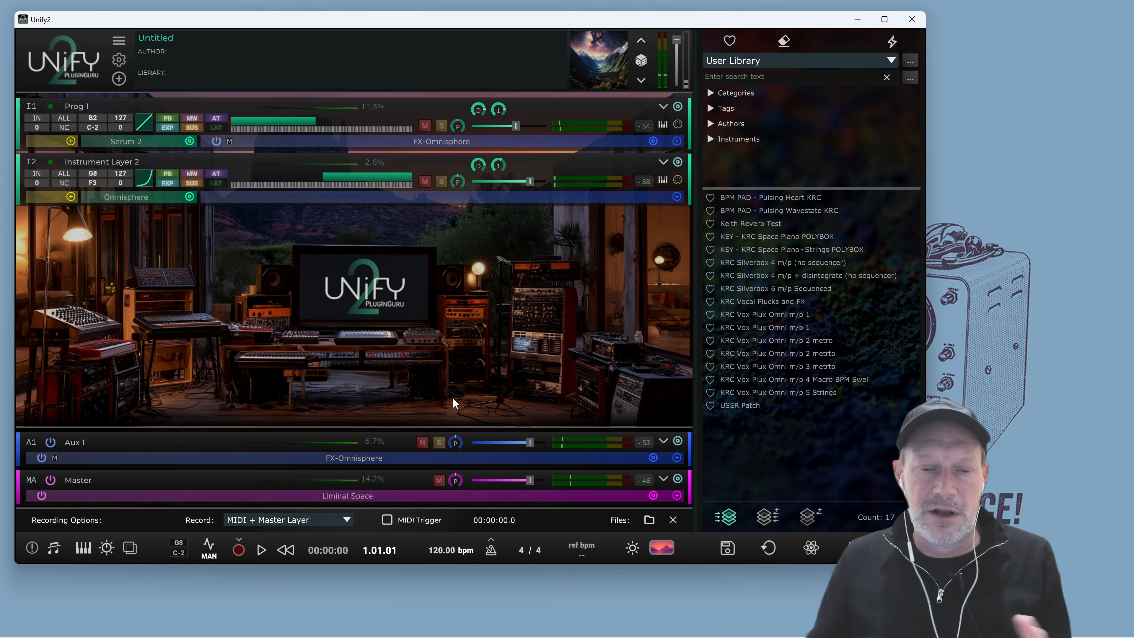
key(super)
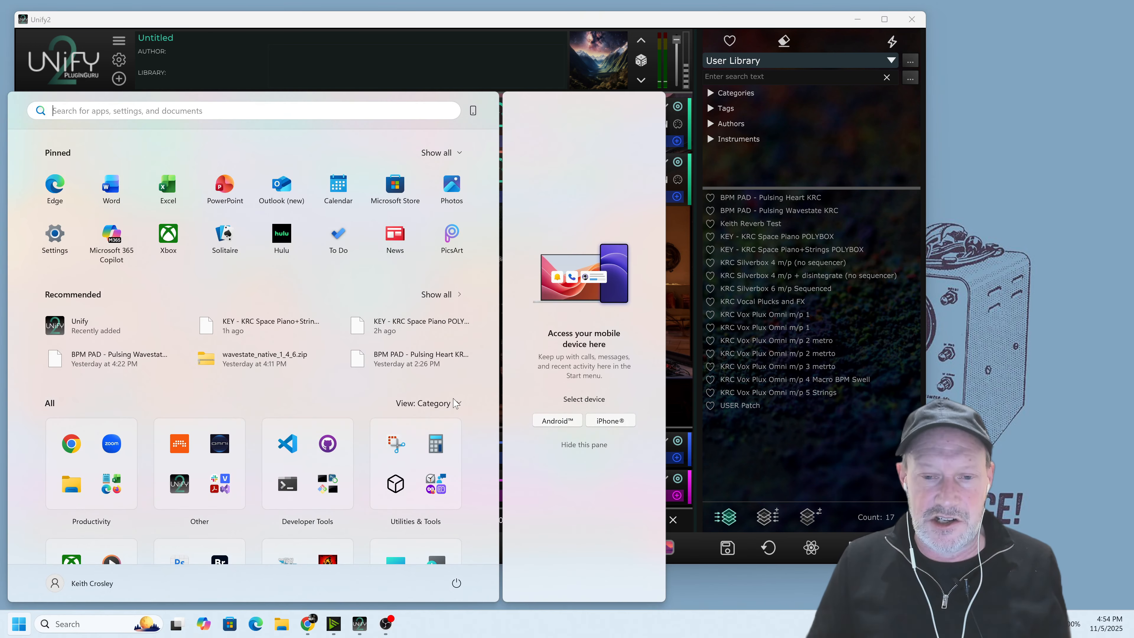
key(super)
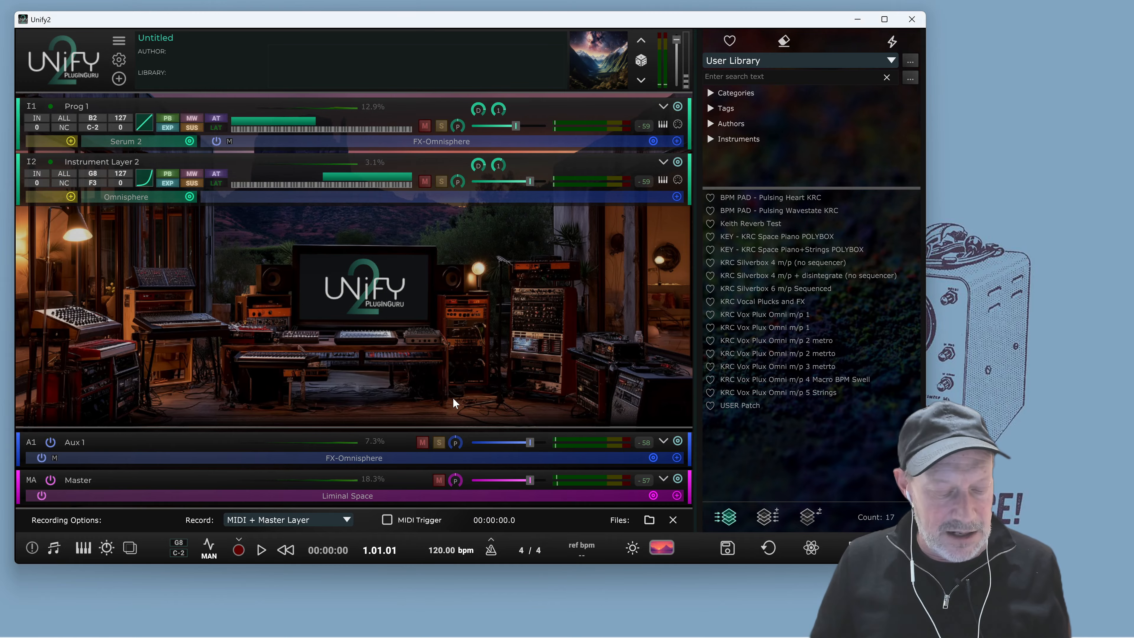
Open the About Unify dialog to check the version, then close it
mouse_move(718, 385)
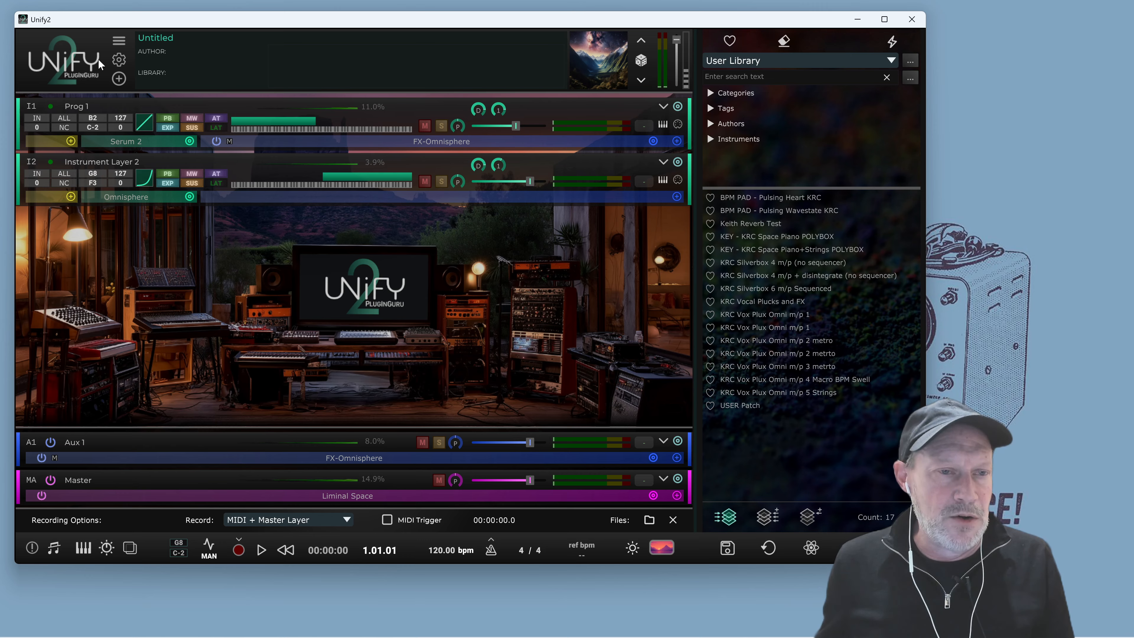
click(120, 40)
click(123, 55)
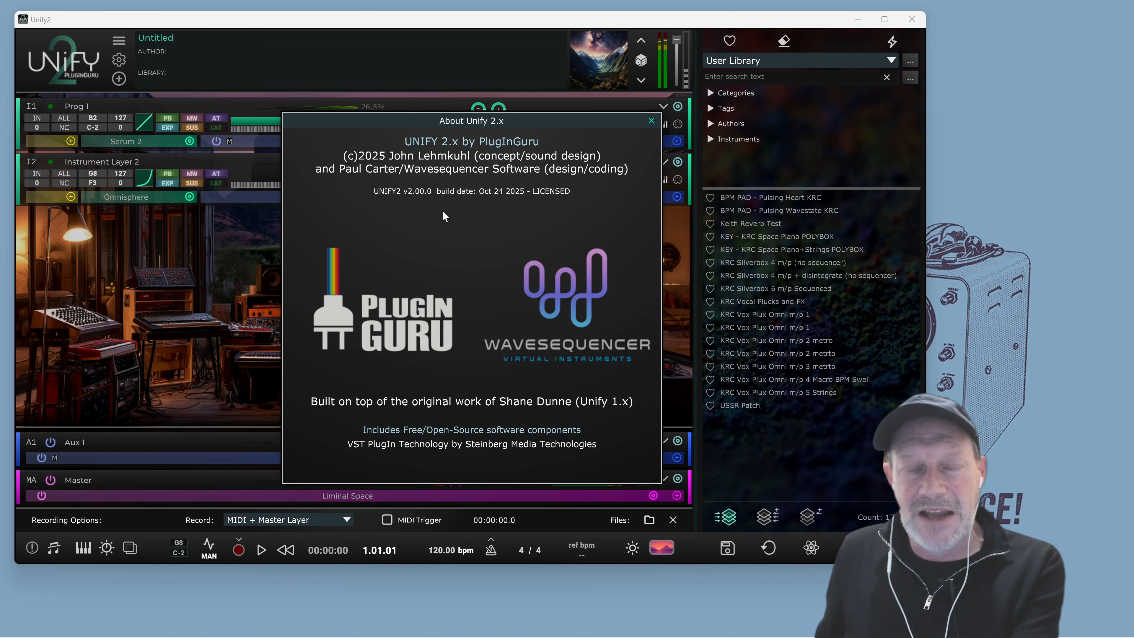
click(651, 120)
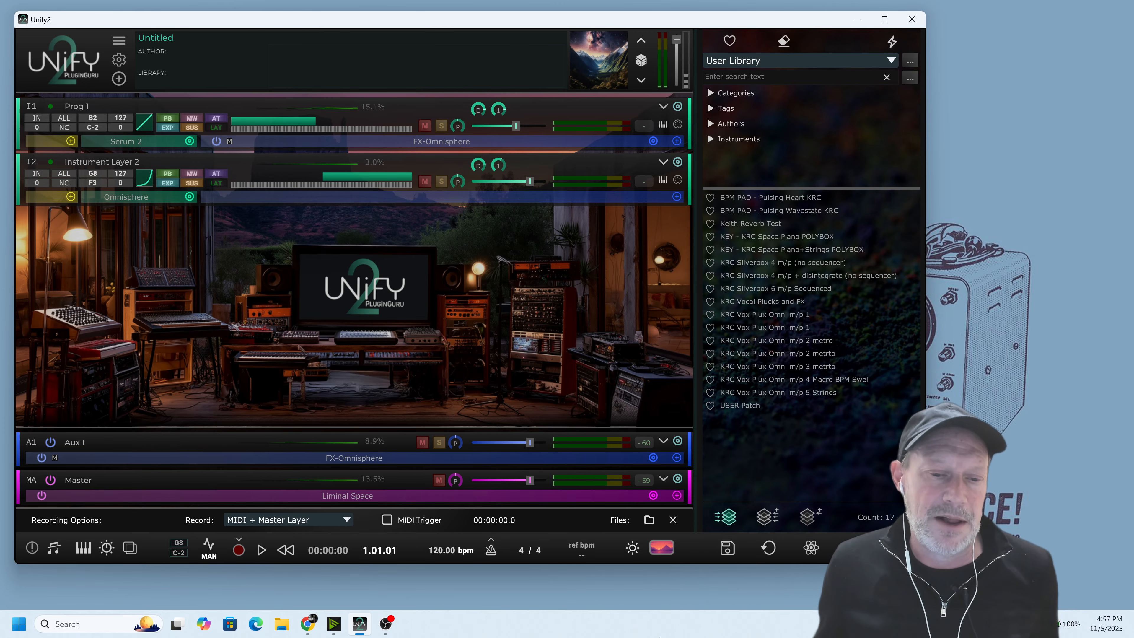
Switch to the browser and read through the Unify 2 product page on pluginguru.com
mouse_move(388, 625)
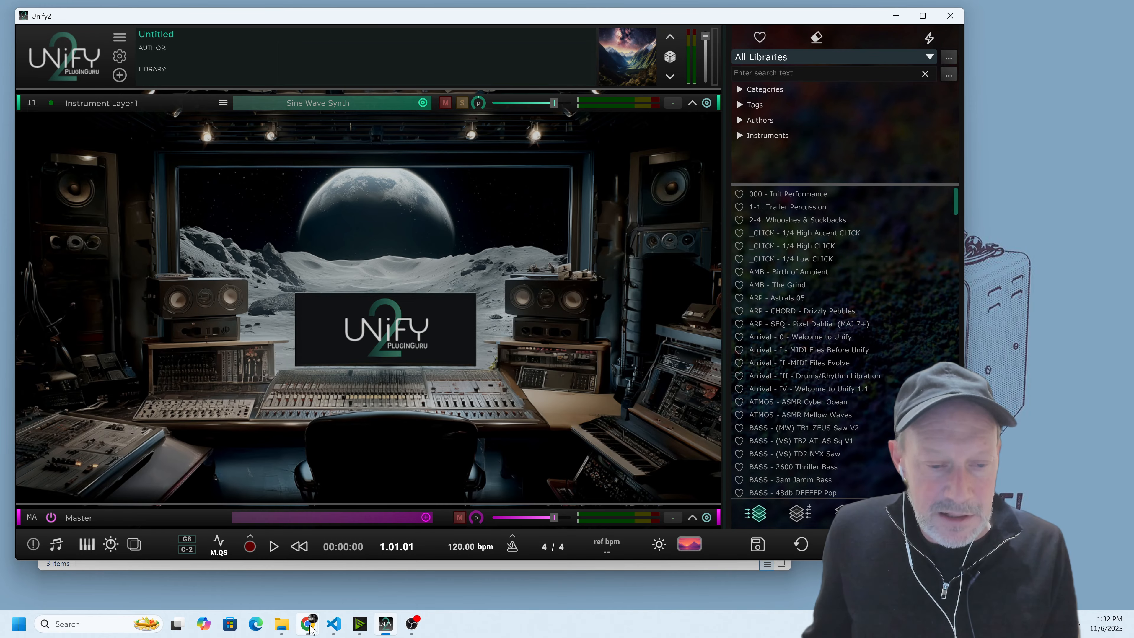
mouse_move(301, 628)
click(360, 563)
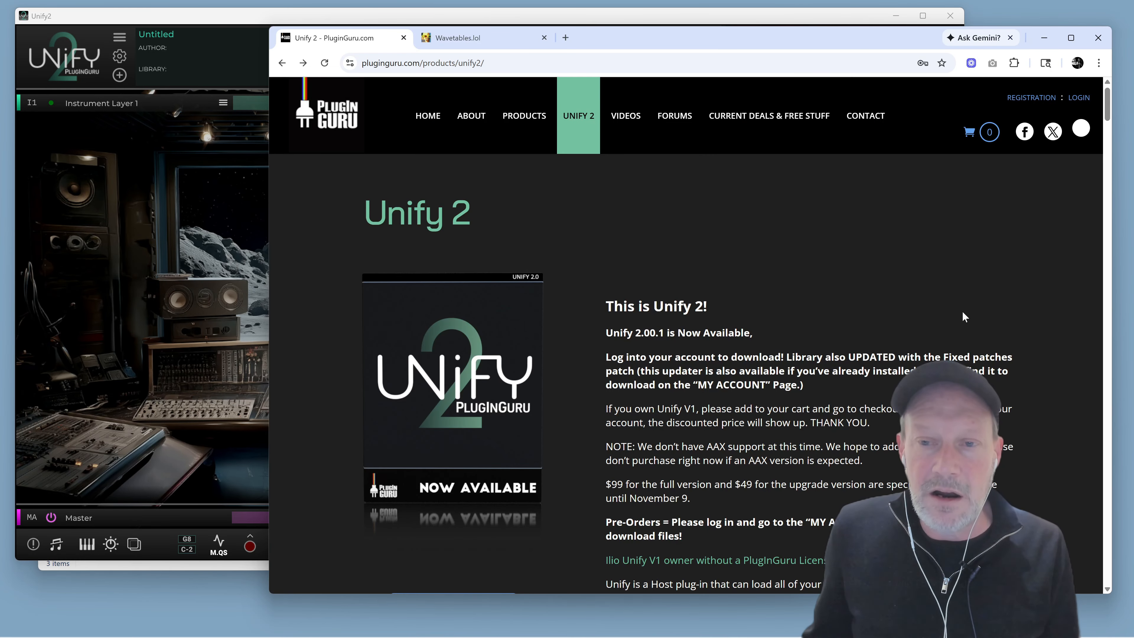
scroll(967, 306, down, 5)
scroll(968, 307, down, 10)
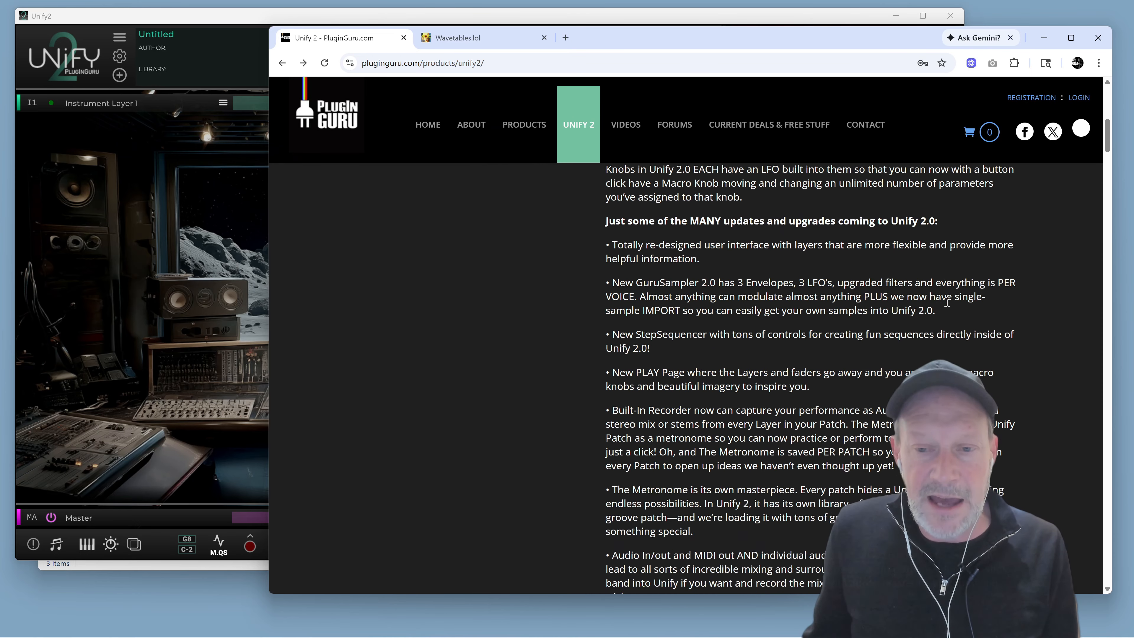
scroll(945, 308, down, 15)
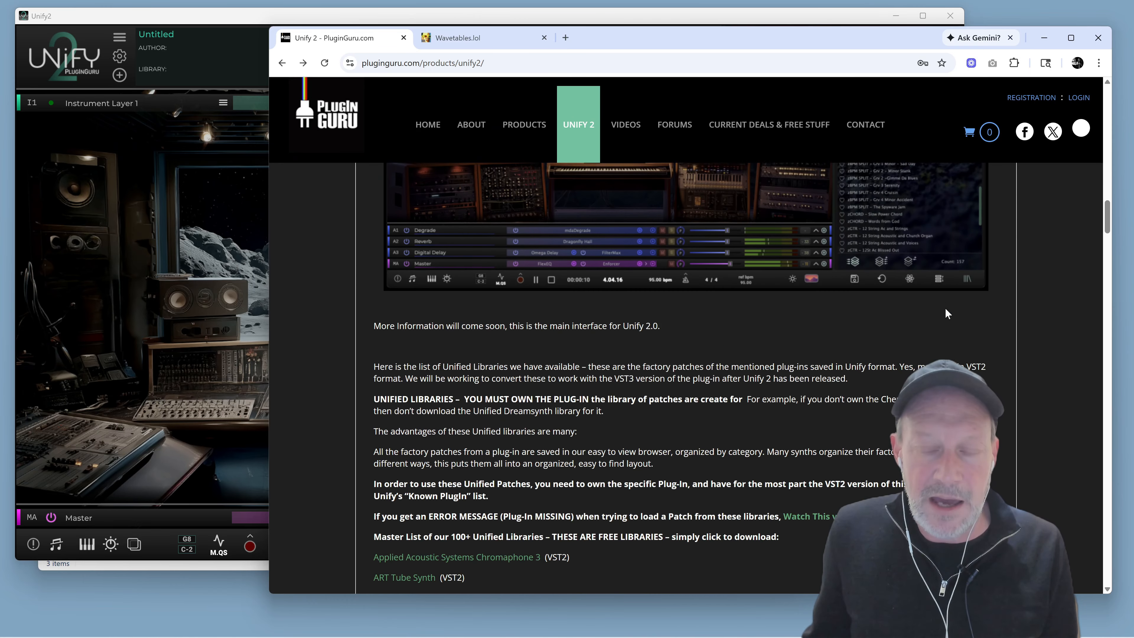
scroll(944, 310, down, 5)
scroll(929, 320, up, 8)
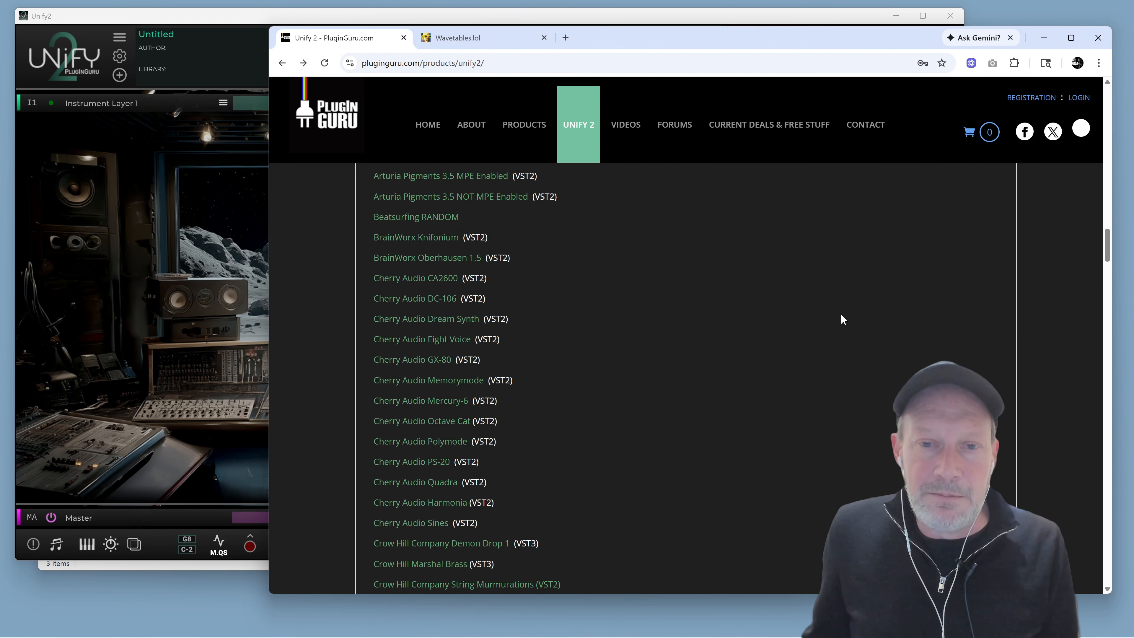
scroll(816, 284, up, 3)
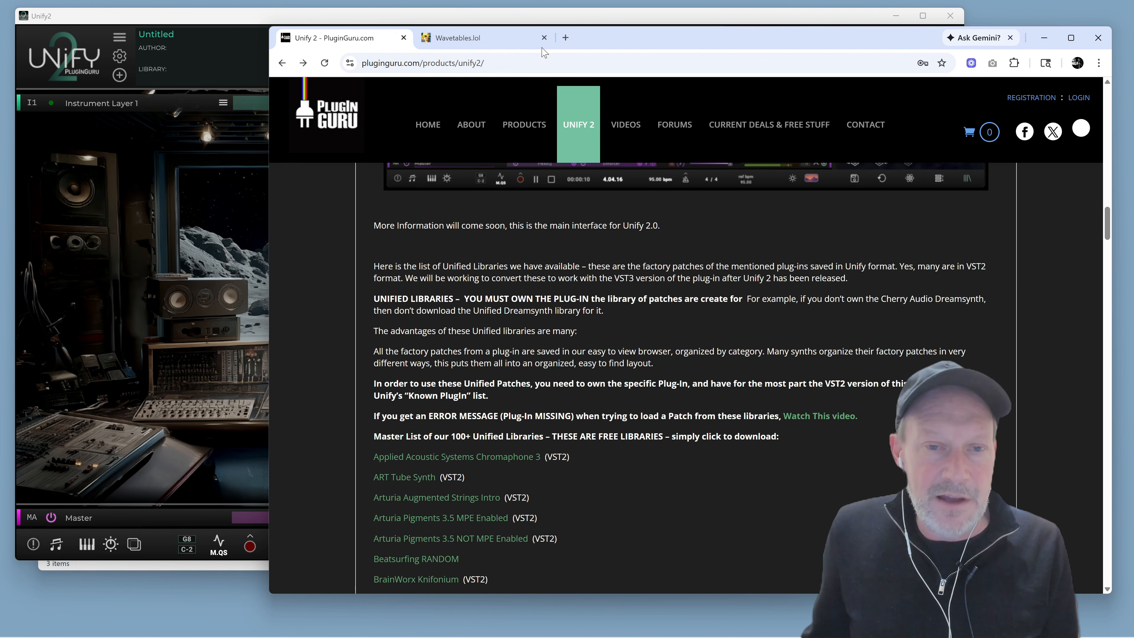
Move the browser window and scroll through the master list of Unified Libraries
drag(579, 47, 447, 42)
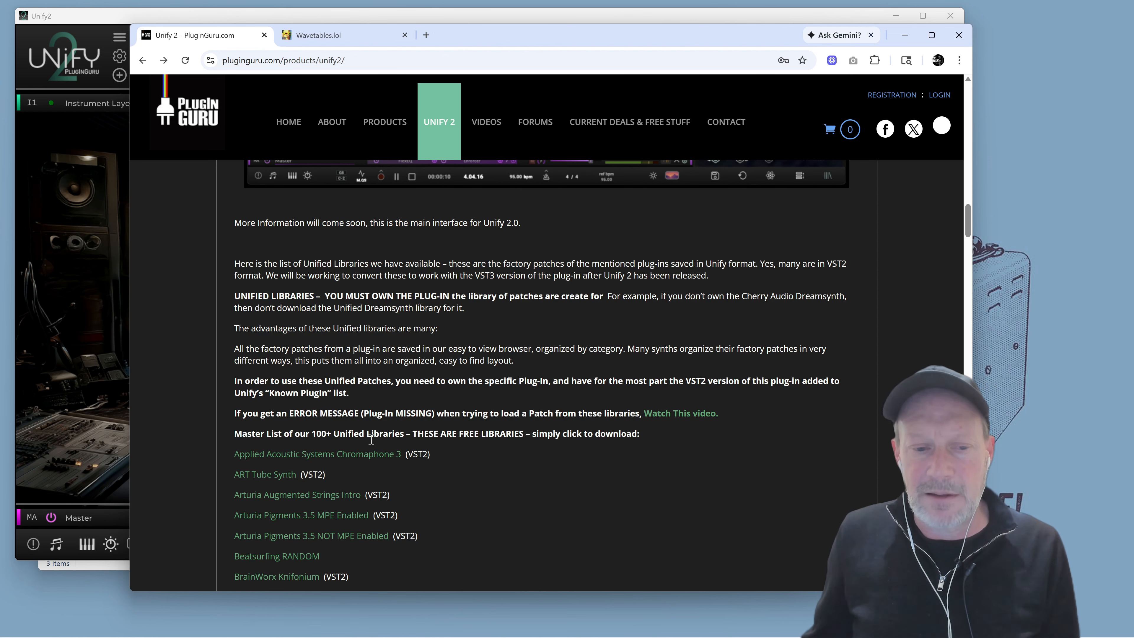
scroll(384, 433, down, 2)
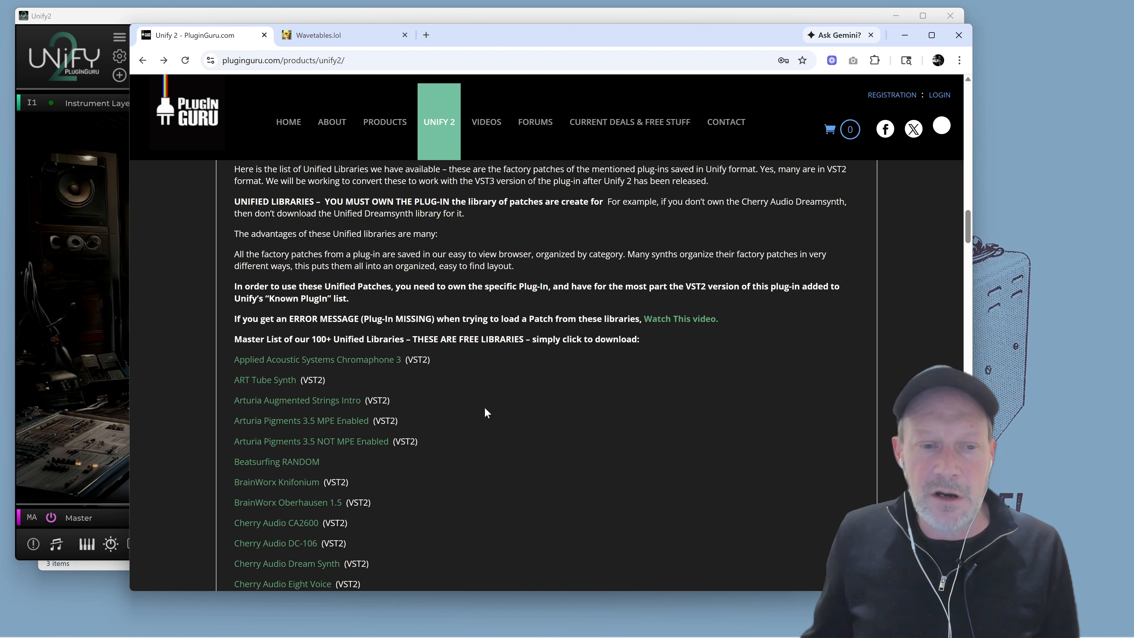
scroll(486, 408, down, 6)
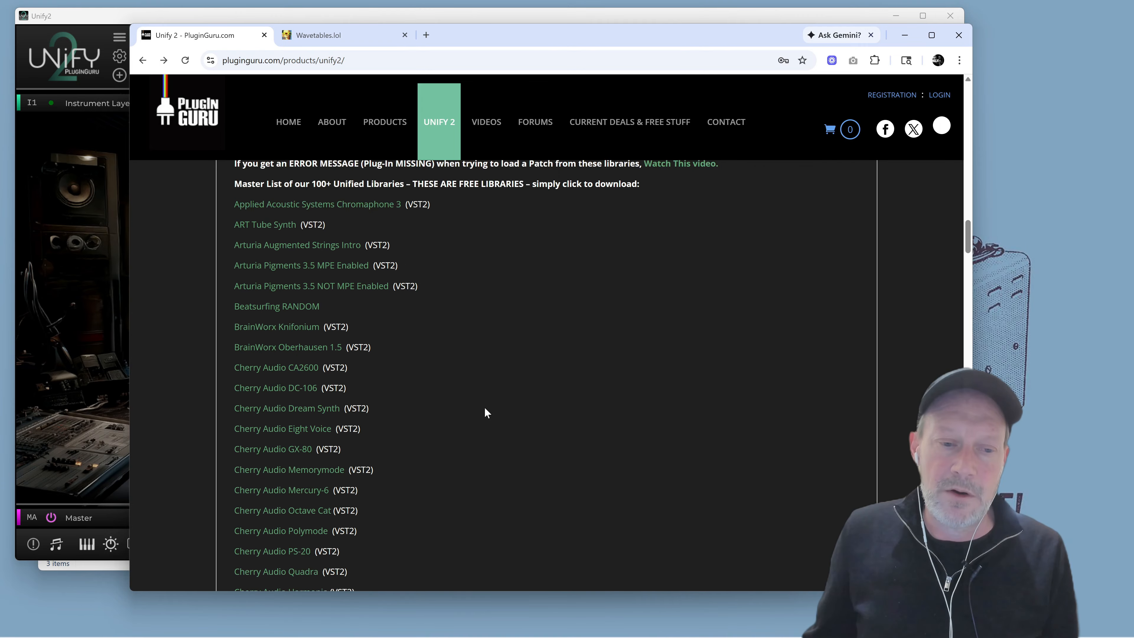
scroll(485, 408, down, 3)
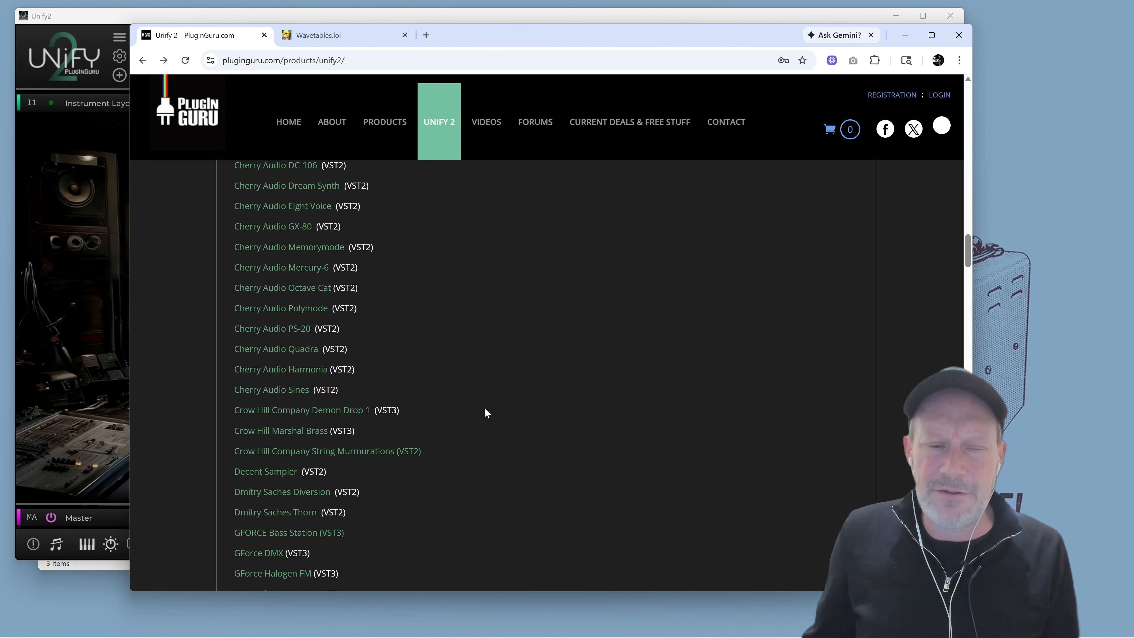
scroll(485, 408, down, 3)
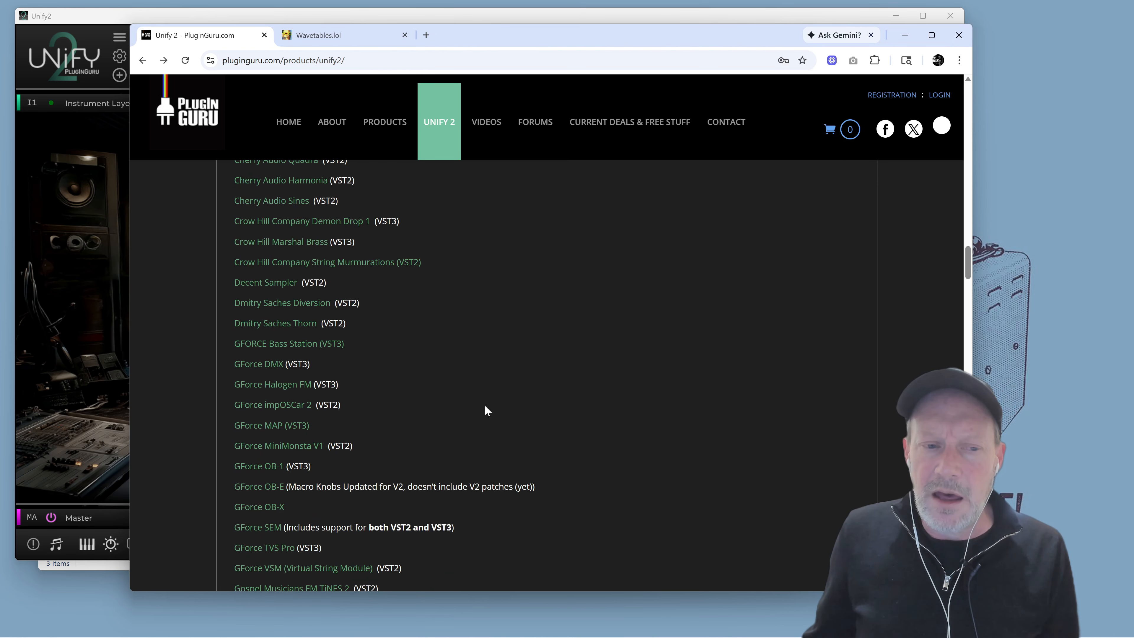
scroll(485, 404, up, 3)
scroll(484, 402, down, 7)
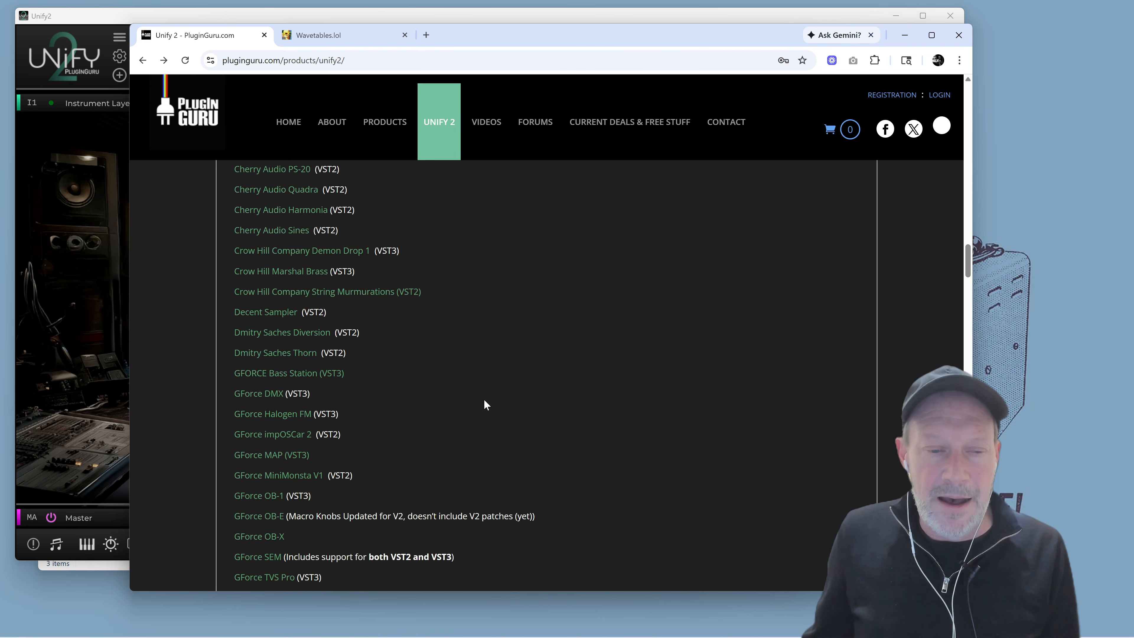
scroll(500, 391, down, 2)
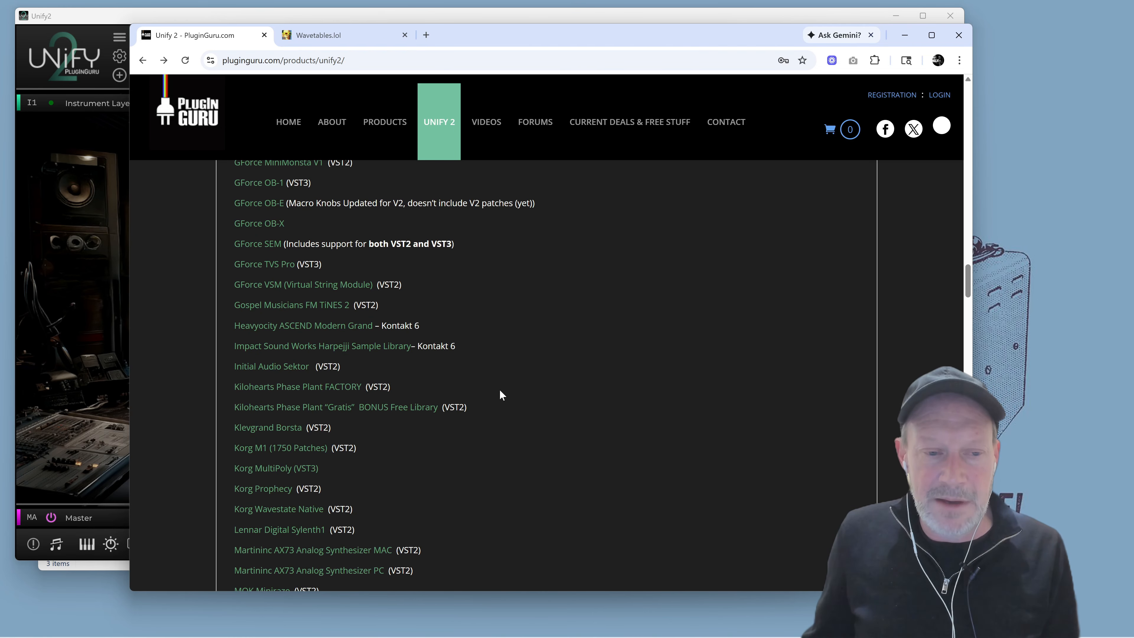
scroll(500, 394, down, 5)
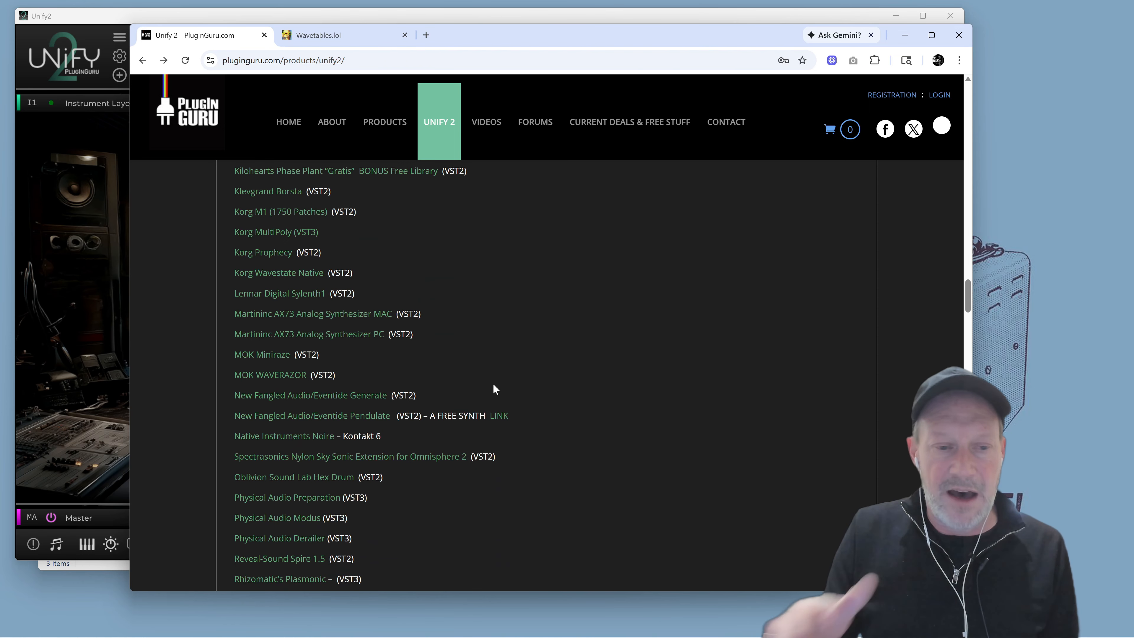
Search the Unified Libraries list on the product page for "poly" and jump to the next match
scroll(496, 366, down, 5)
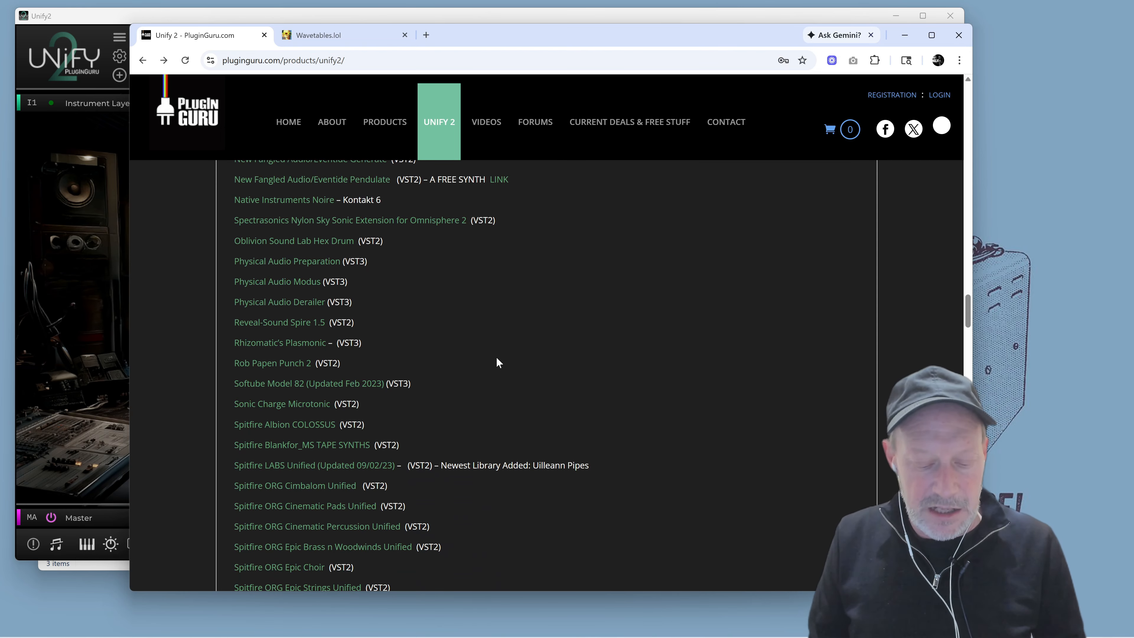
key(ctrl+f)
text(m)
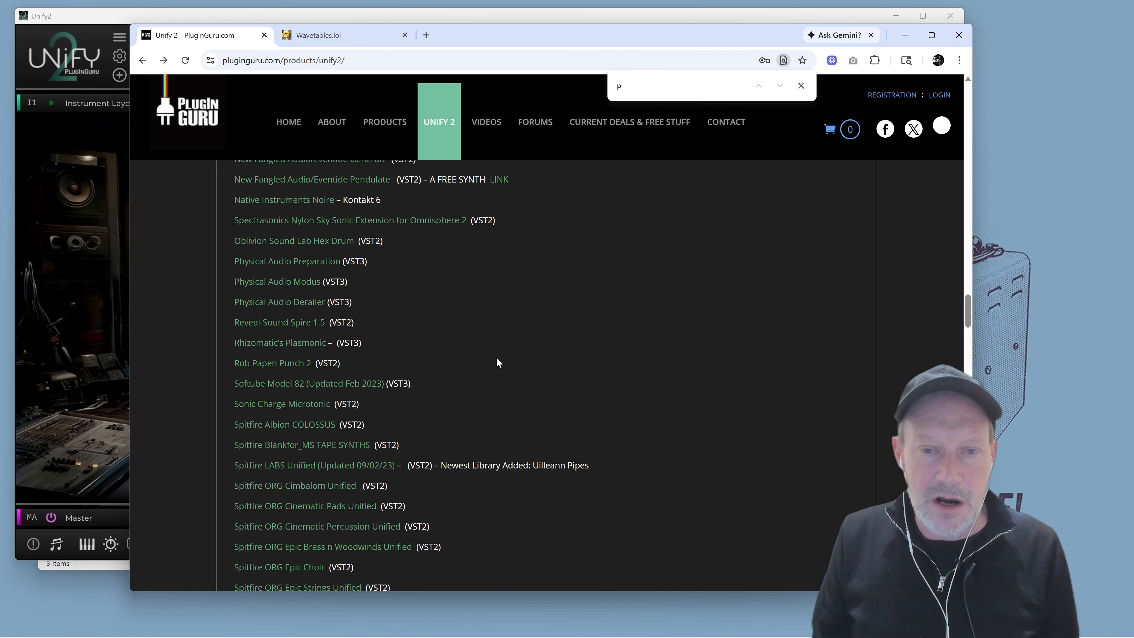
text(oly)
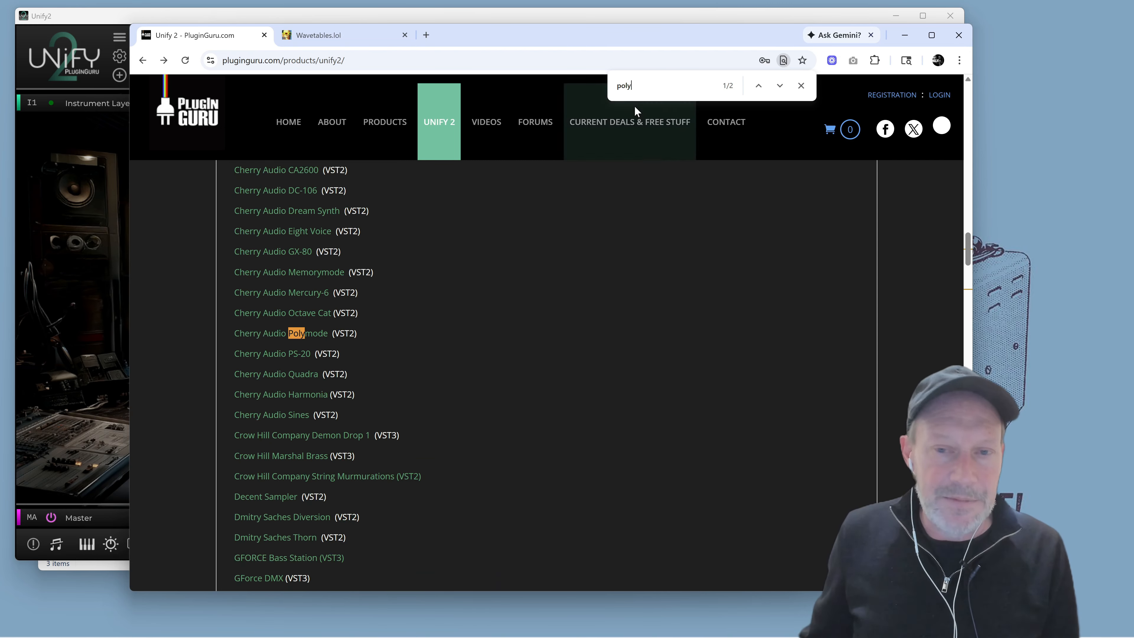
click(780, 86)
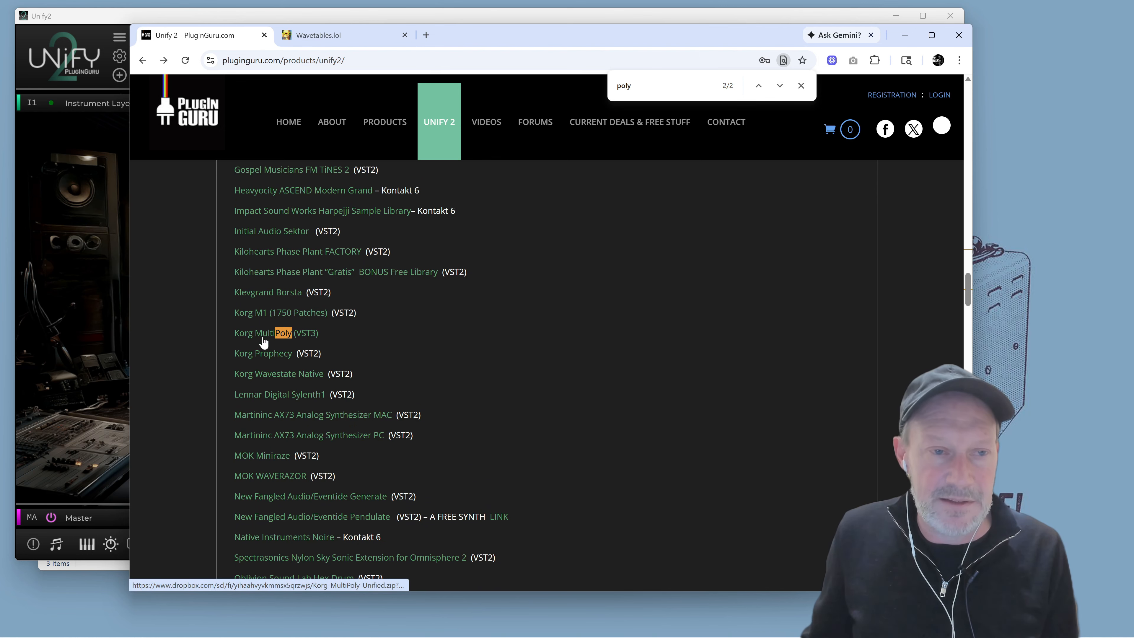
Download the Korg MultiPoly Unified library and open its extracted folder in File Explorer
click(86, 566)
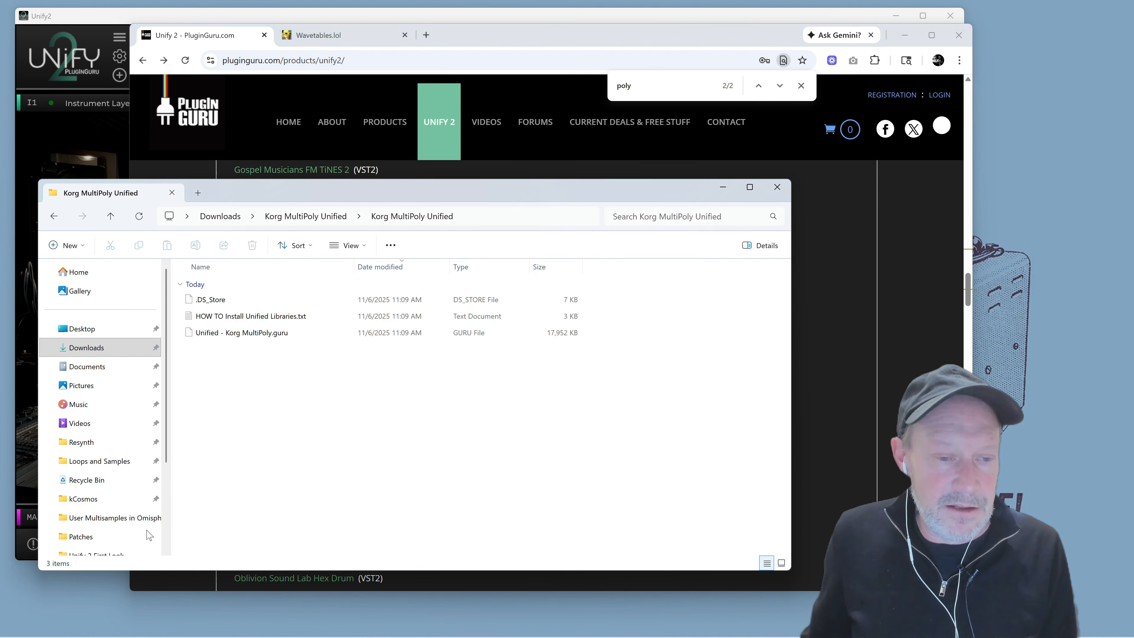
drag(337, 192, 392, 249)
click(300, 395)
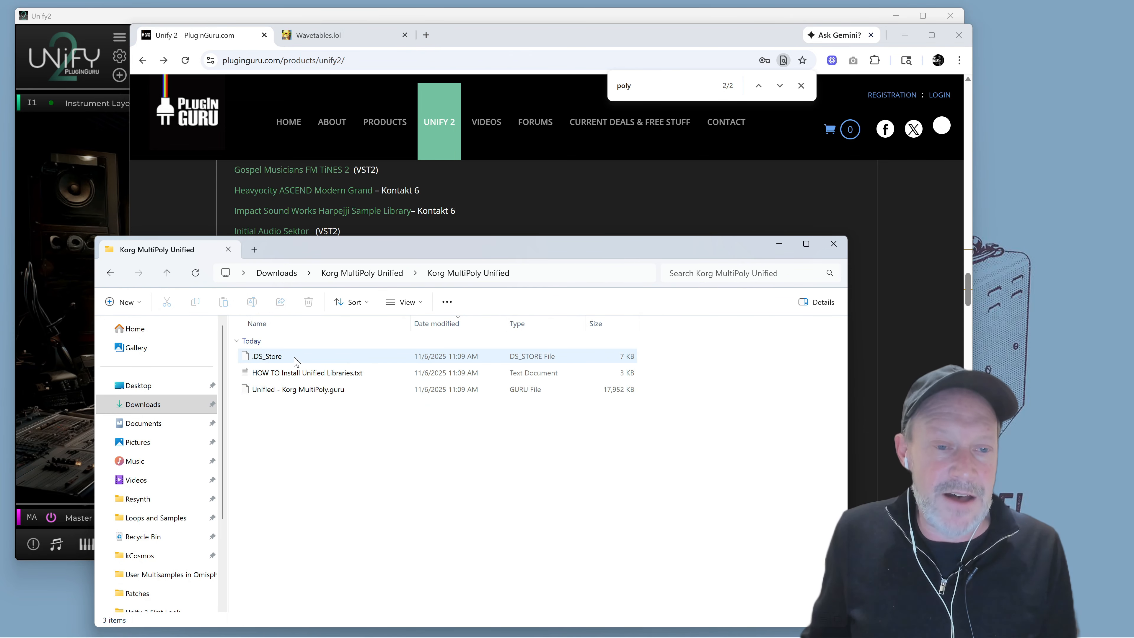
drag(446, 250, 350, 246)
drag(214, 18, 308, 24)
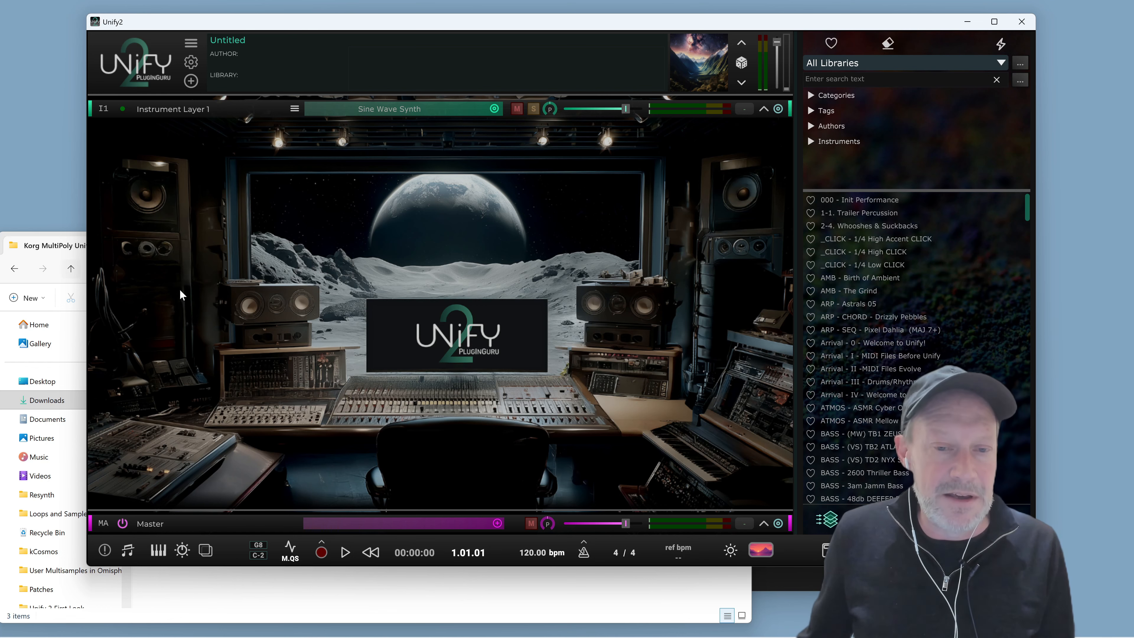
Drag the Unified - Korg MultiPoly.guru file onto Unify and confirm installing the content
click(68, 258)
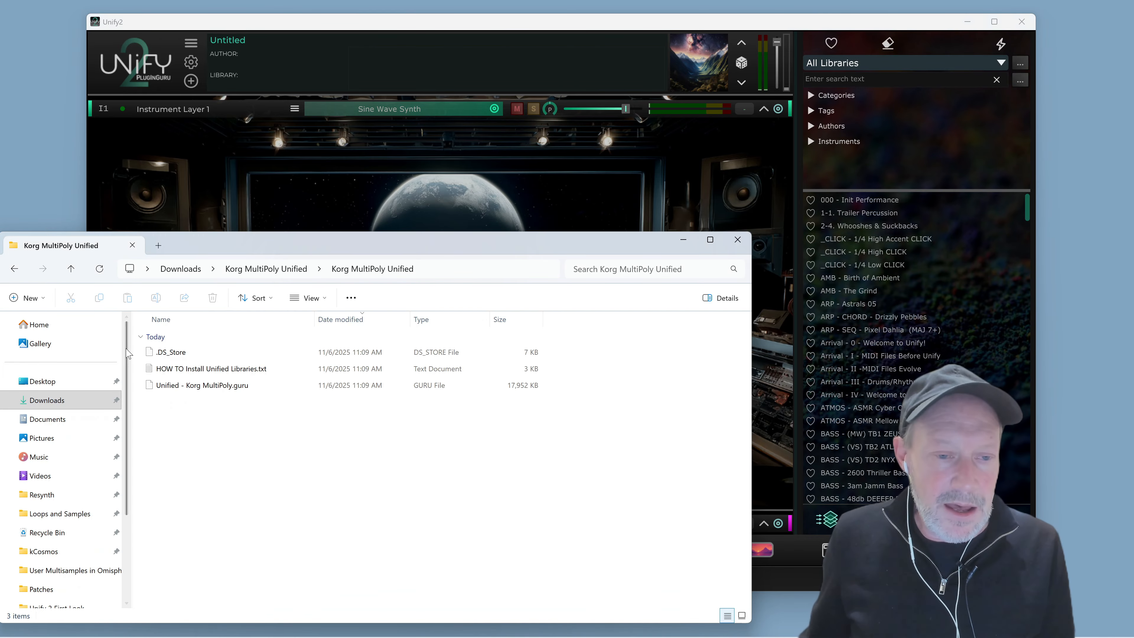
click(197, 387)
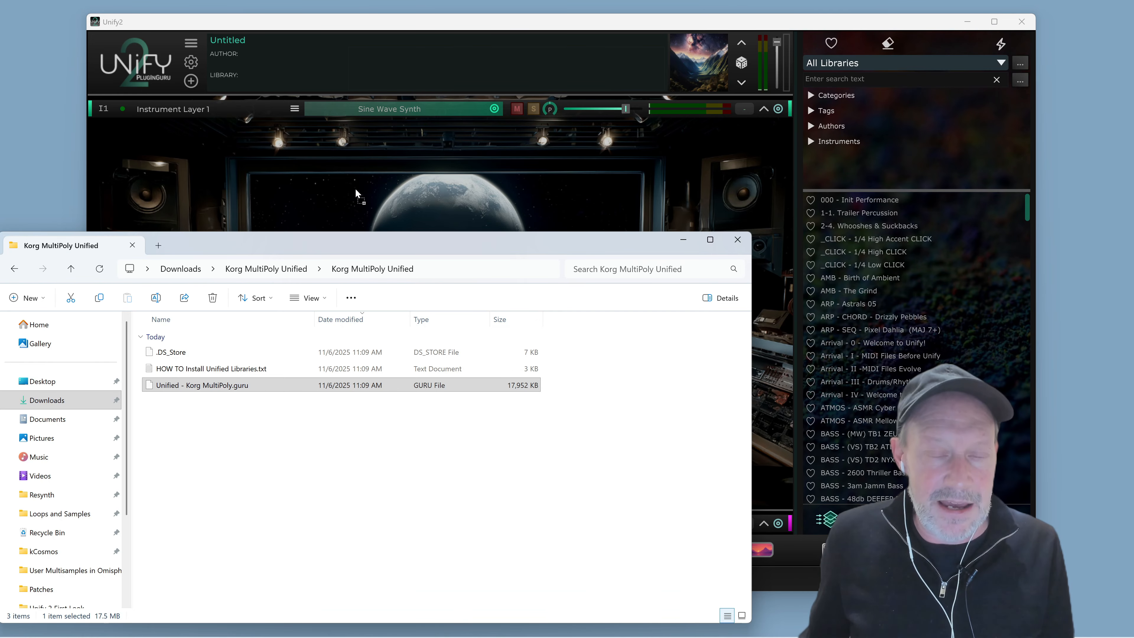
drag(355, 190, 355, 189)
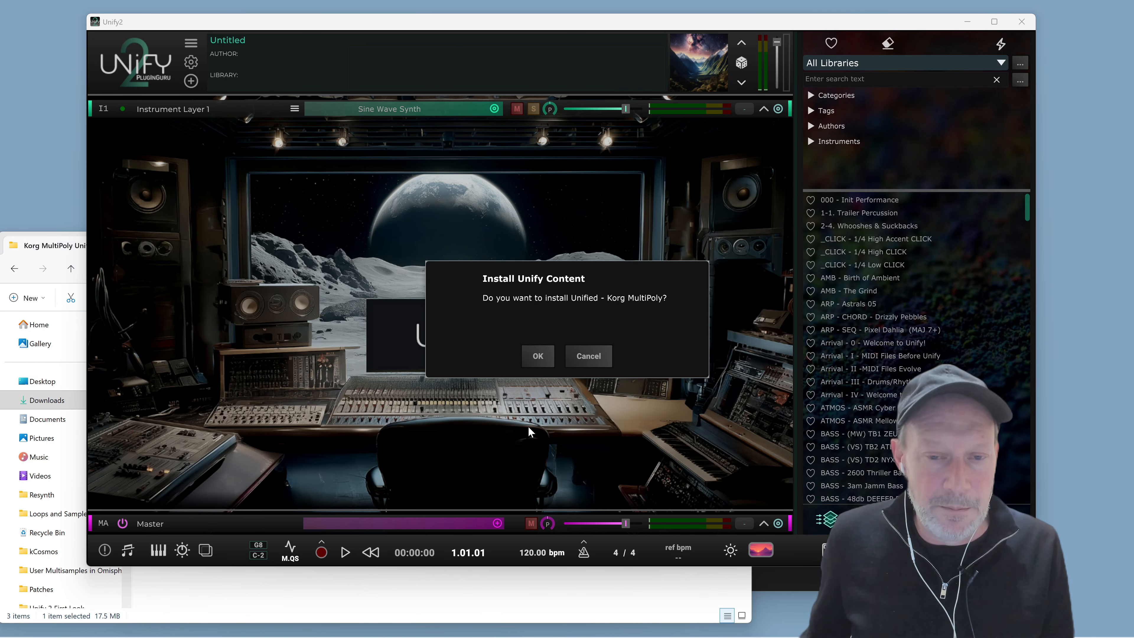
click(541, 362)
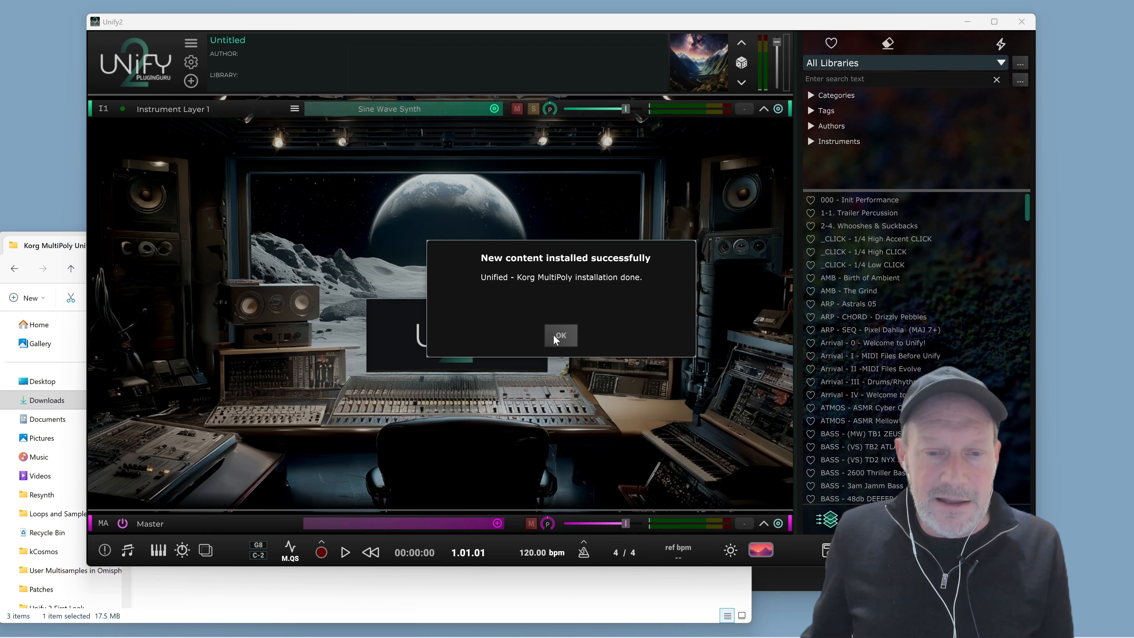
click(557, 337)
Filter the browser to the Unified - Korg MultiPoly library, load BASS - Done For Me Lately and audition it
click(887, 60)
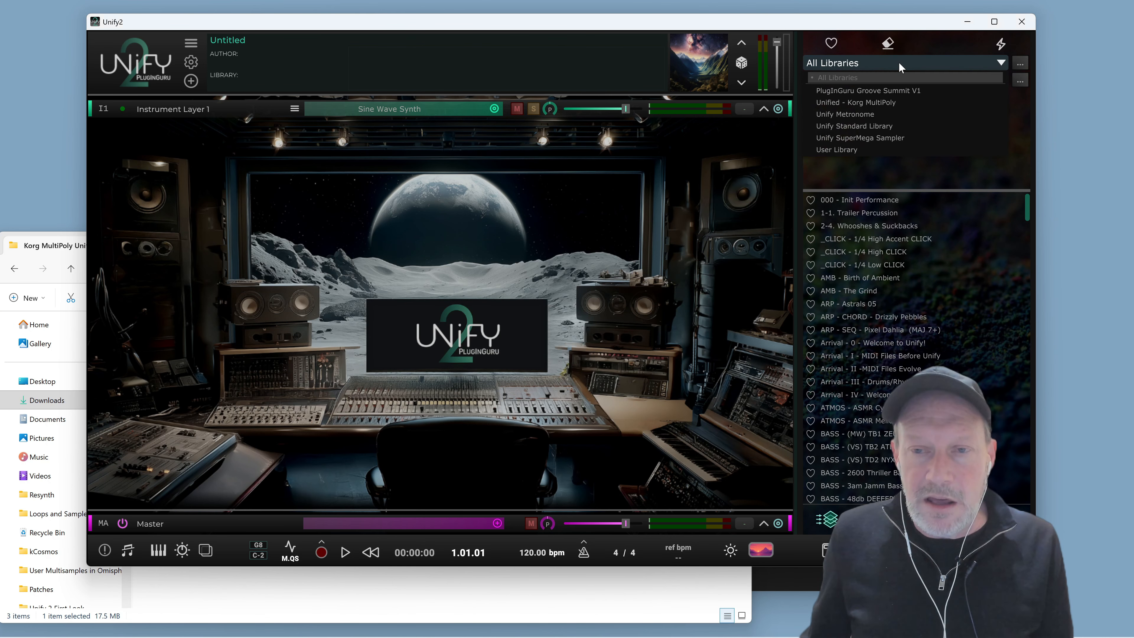
click(863, 106)
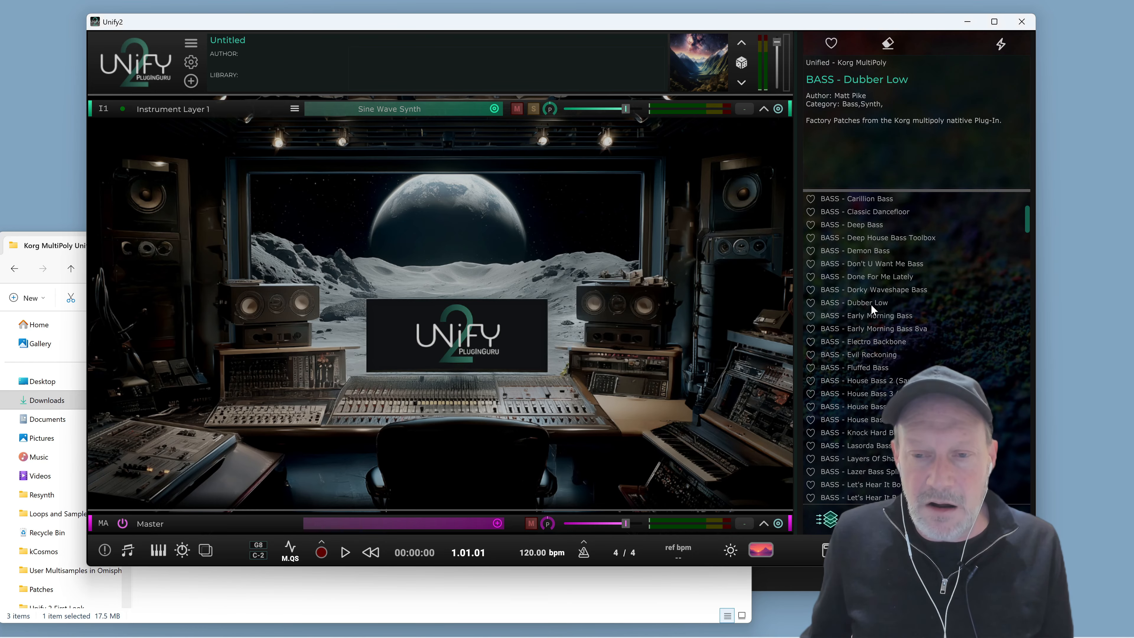
click(867, 280)
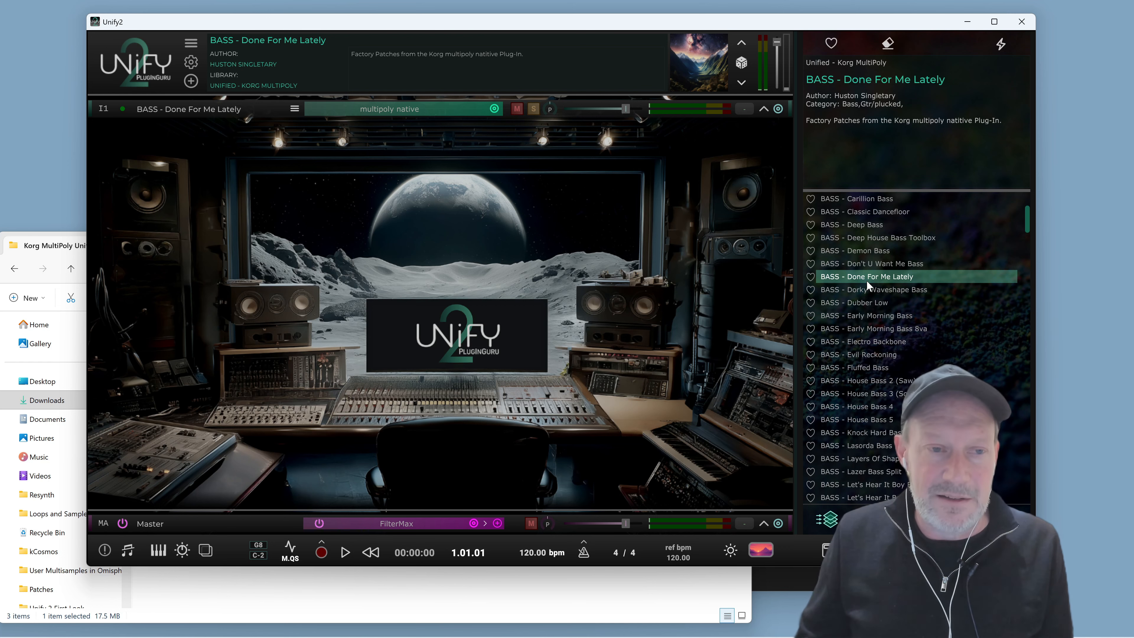
key(space)
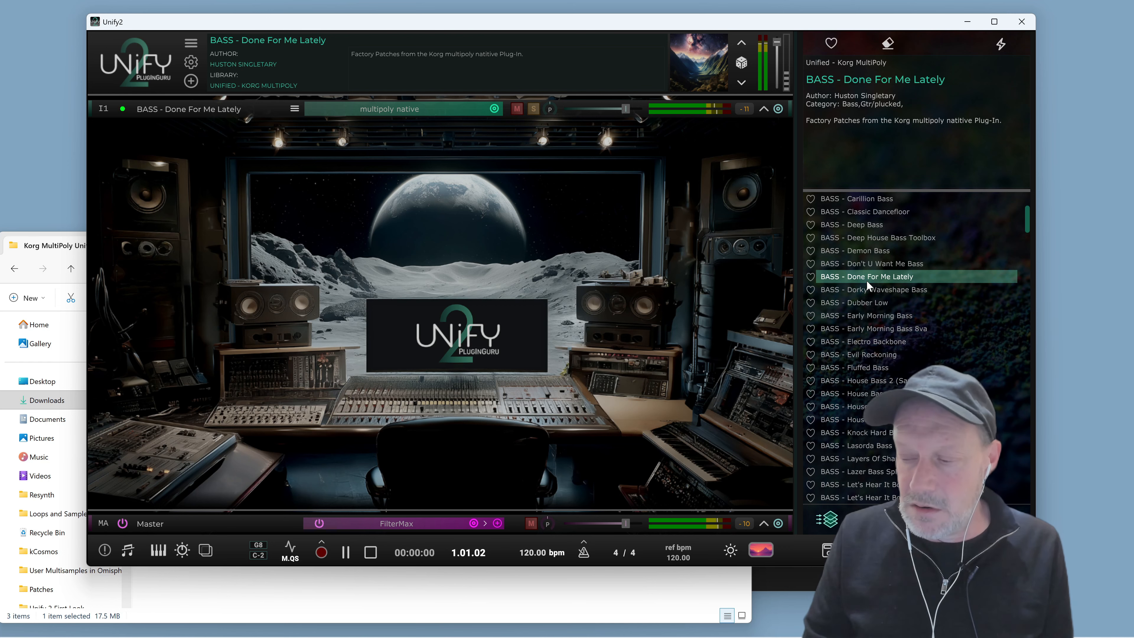
key(space)
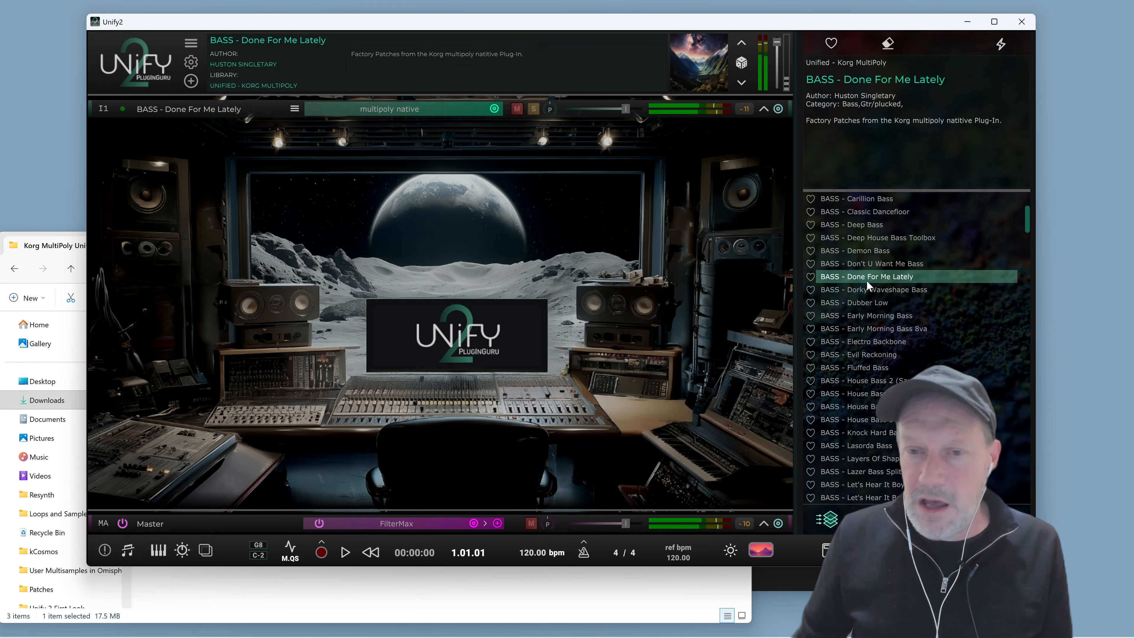
Switch the library filter back to All Libraries
mouse_move(921, 265)
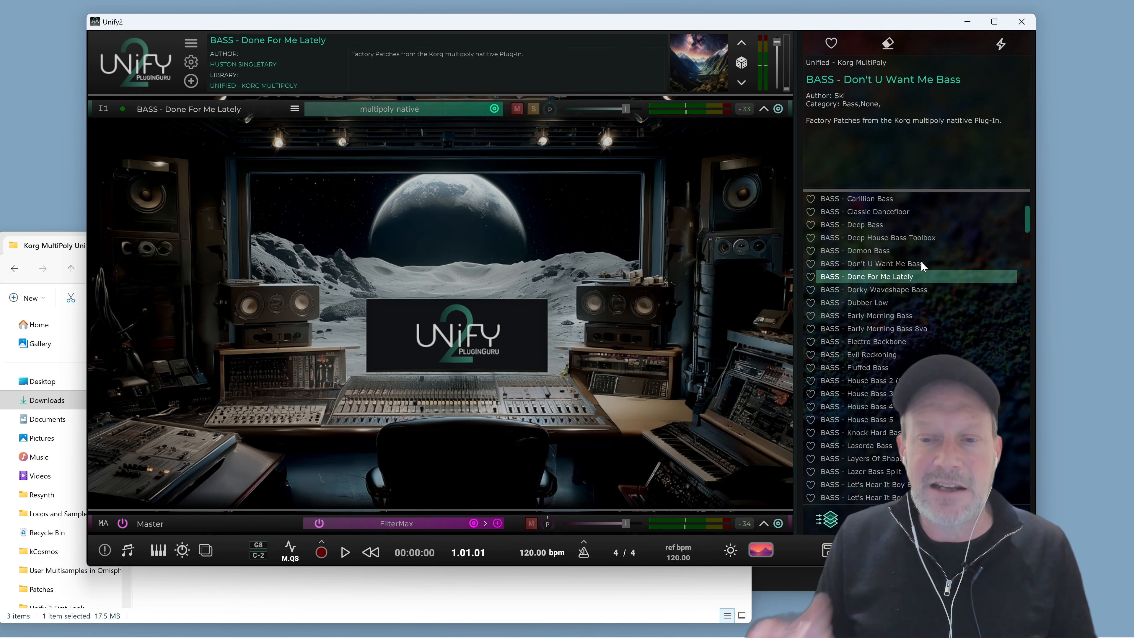
mouse_move(968, 289)
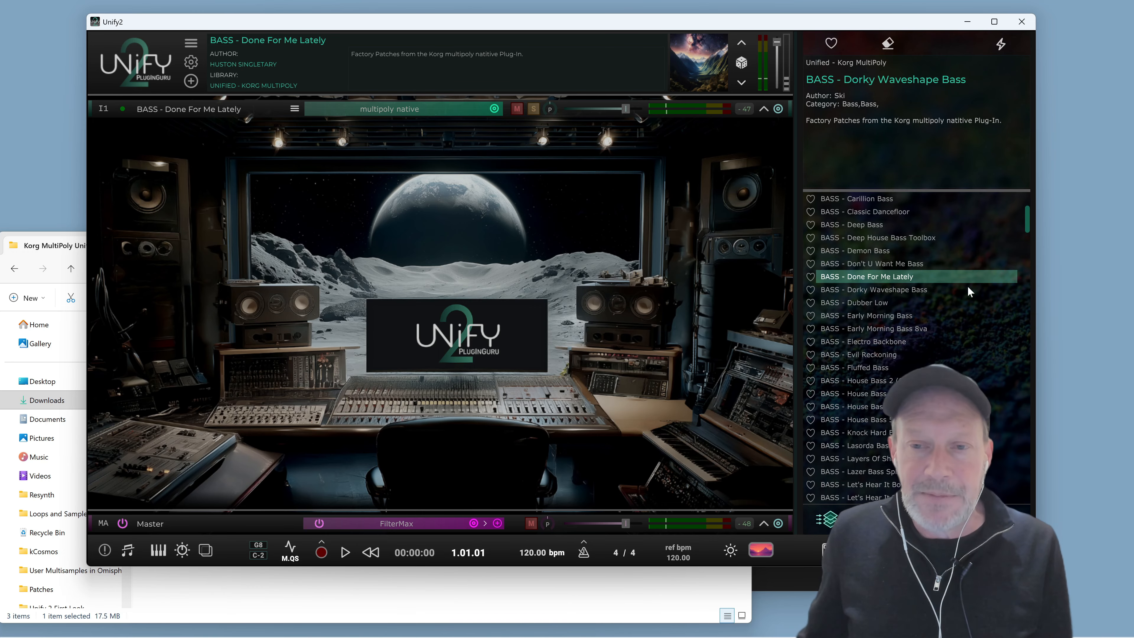
mouse_move(902, 63)
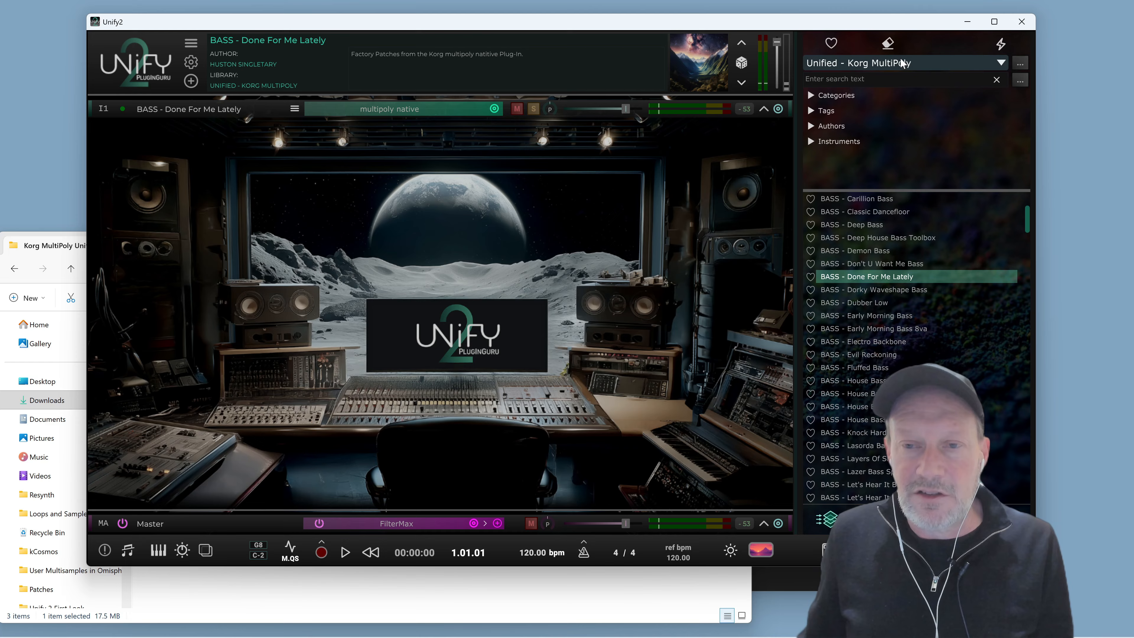
click(947, 58)
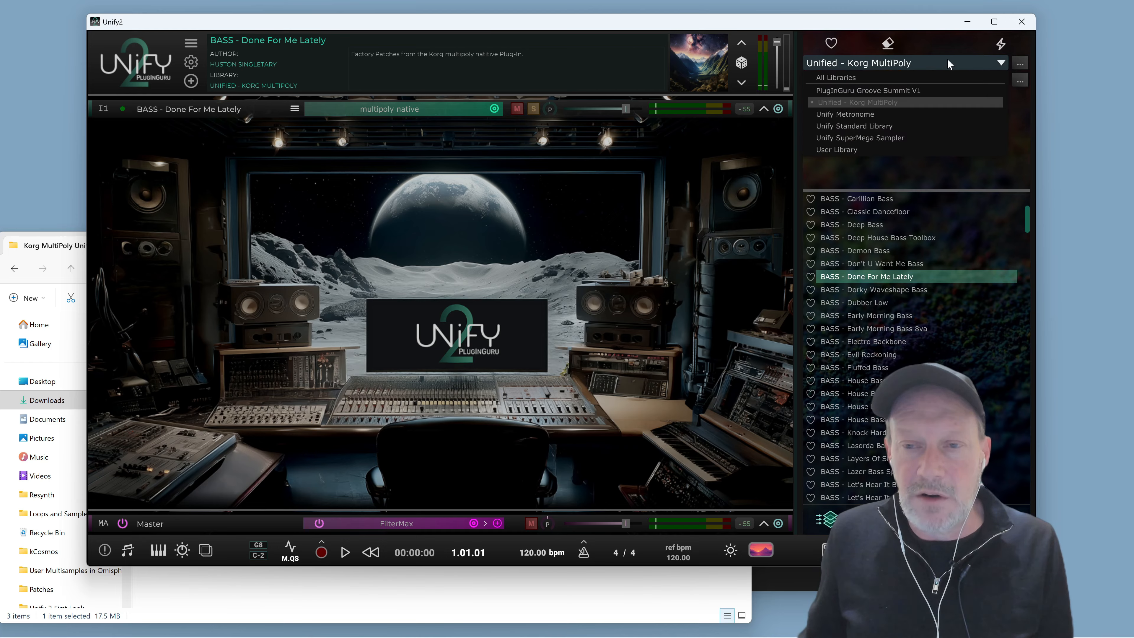
click(889, 82)
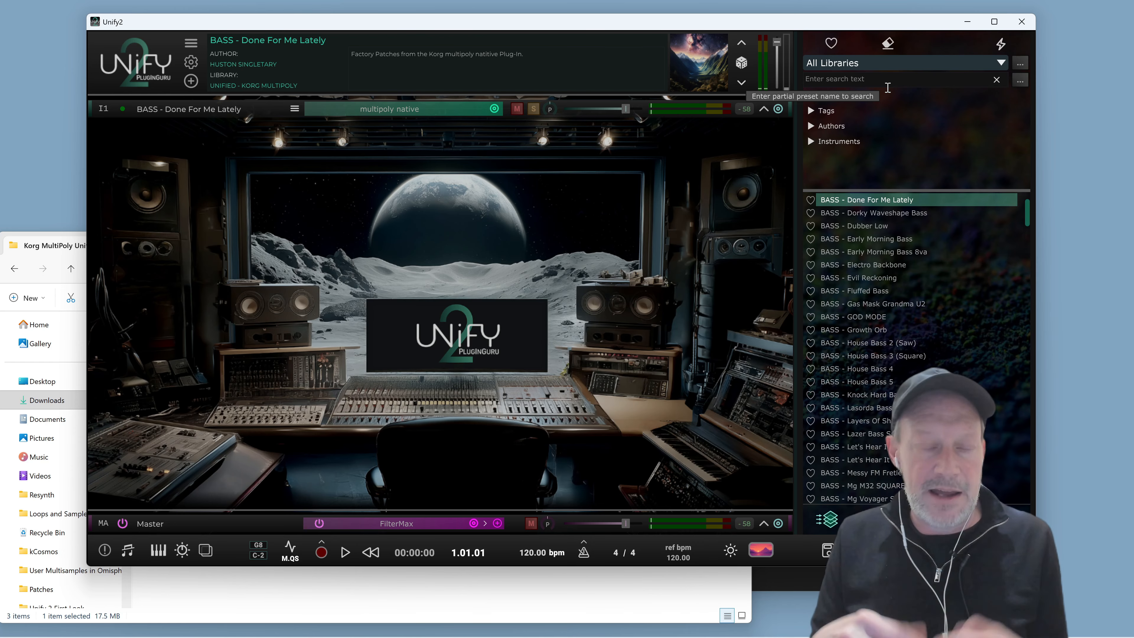
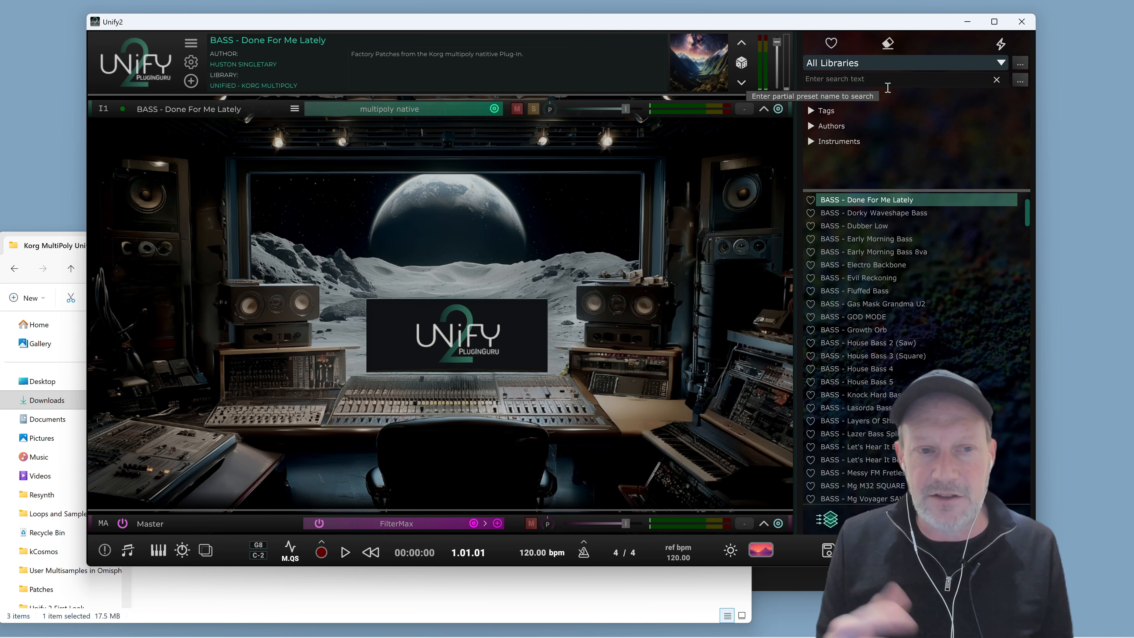
Search the presets for "sweet dreams", load STR - Sweet Dreams Strings and audition it
click(871, 80)
text(sweet)
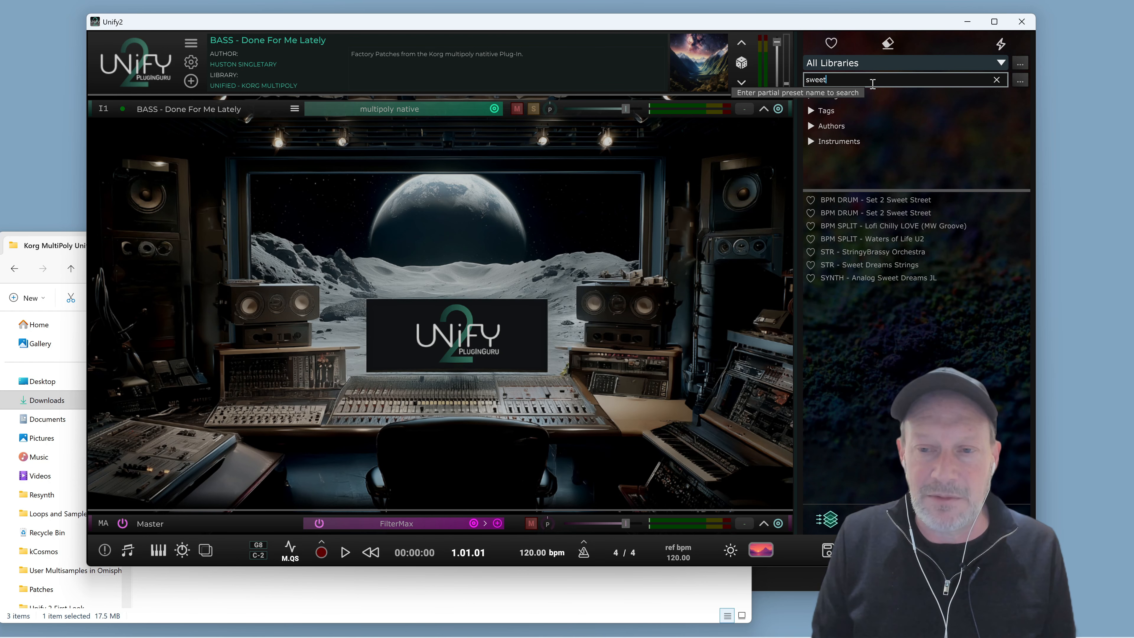
text( dreams)
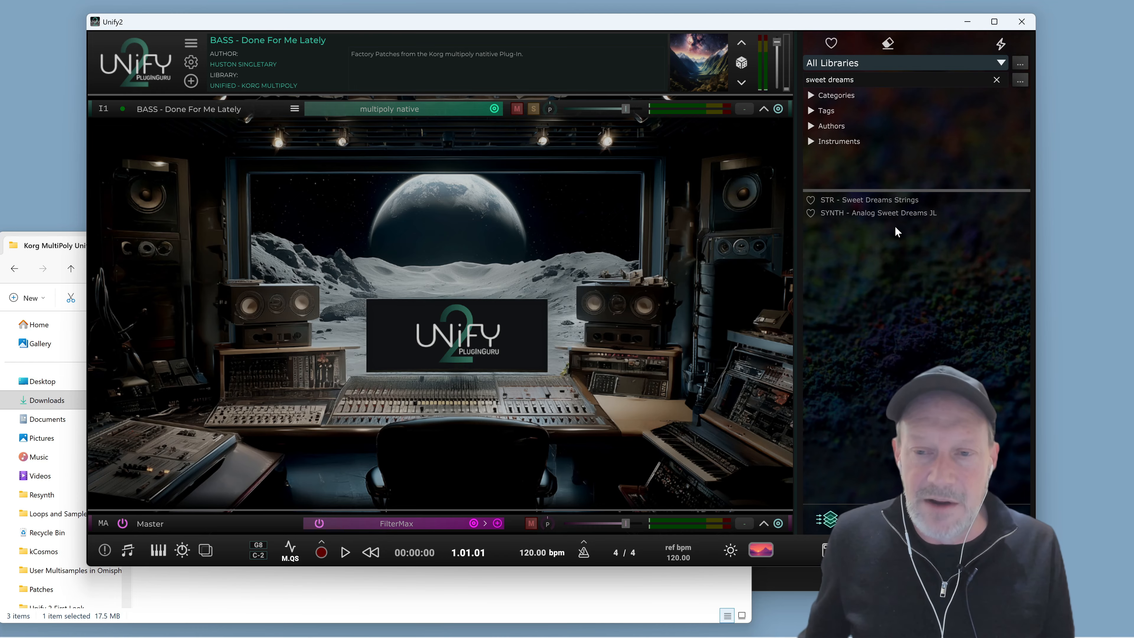
click(866, 202)
double_click(862, 203)
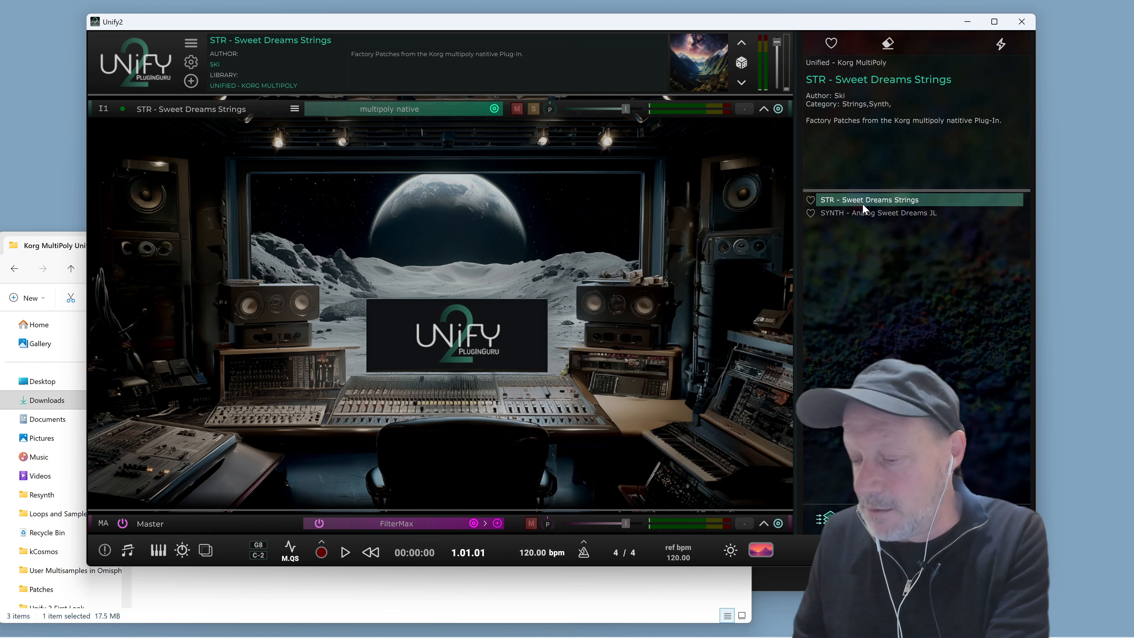
key(space)
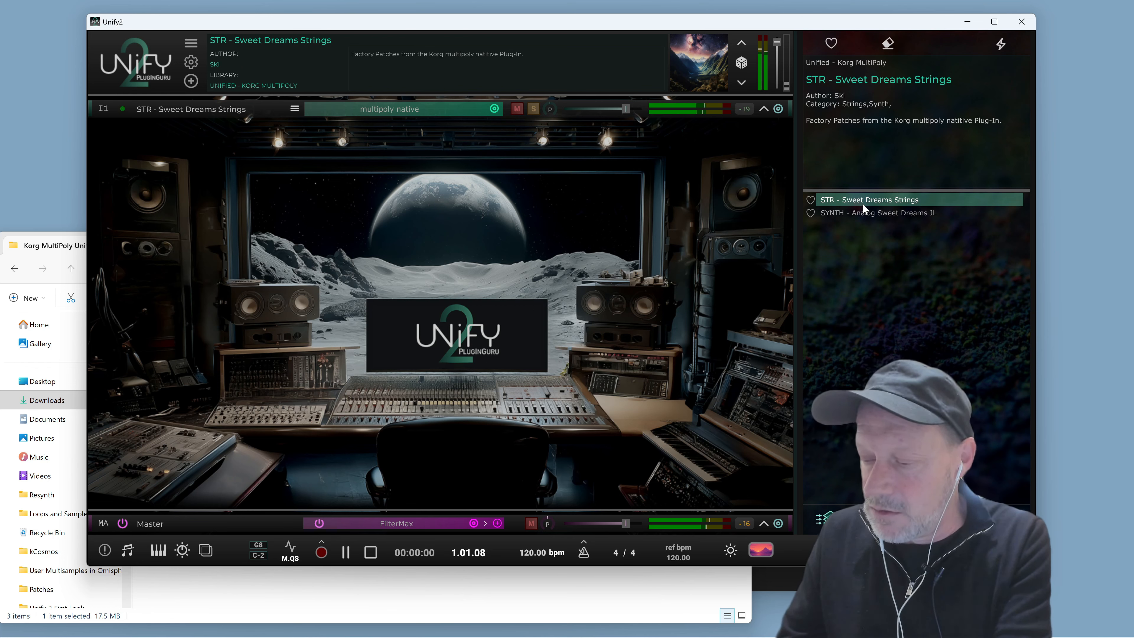
key(space)
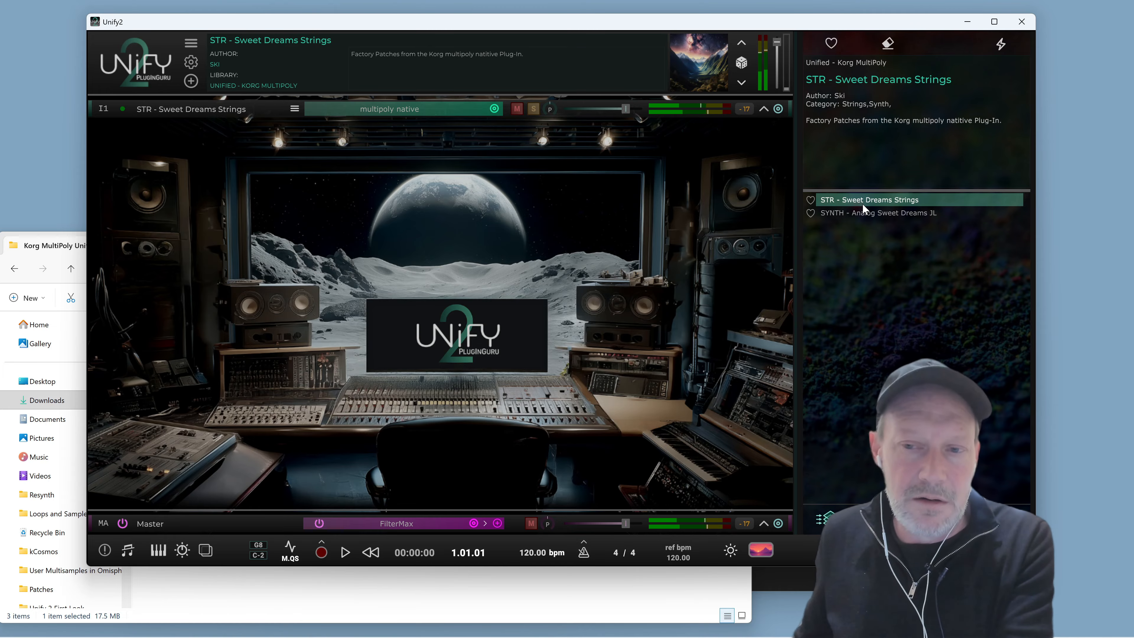
Load SYNTH - Analog Sweet Dreams JL and audition it
mouse_move(864, 214)
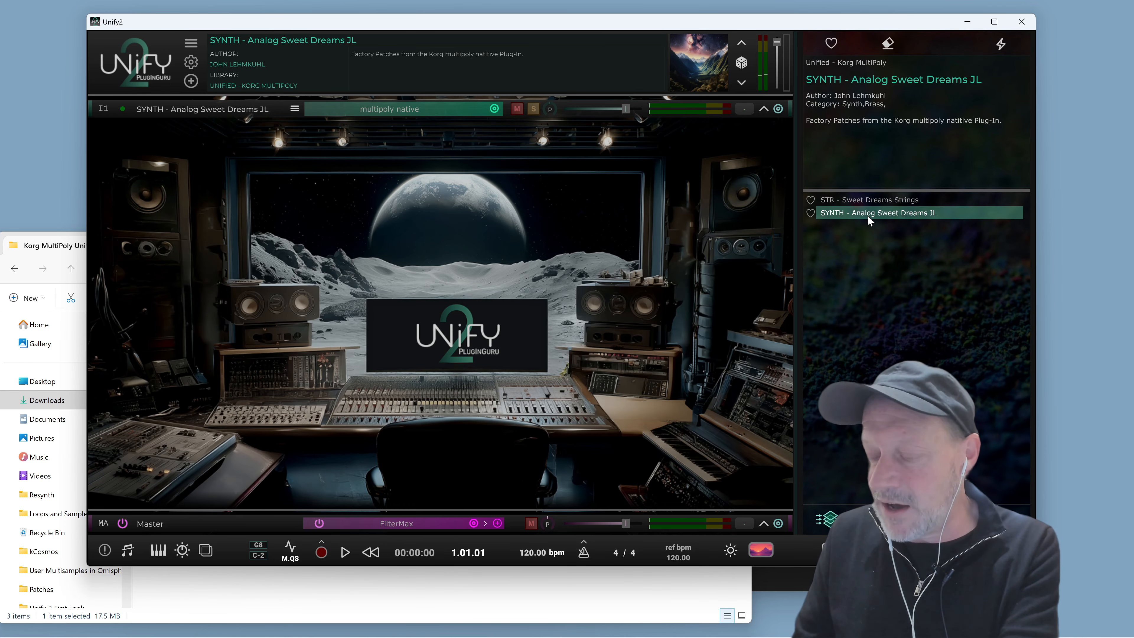
key(space)
key(space)
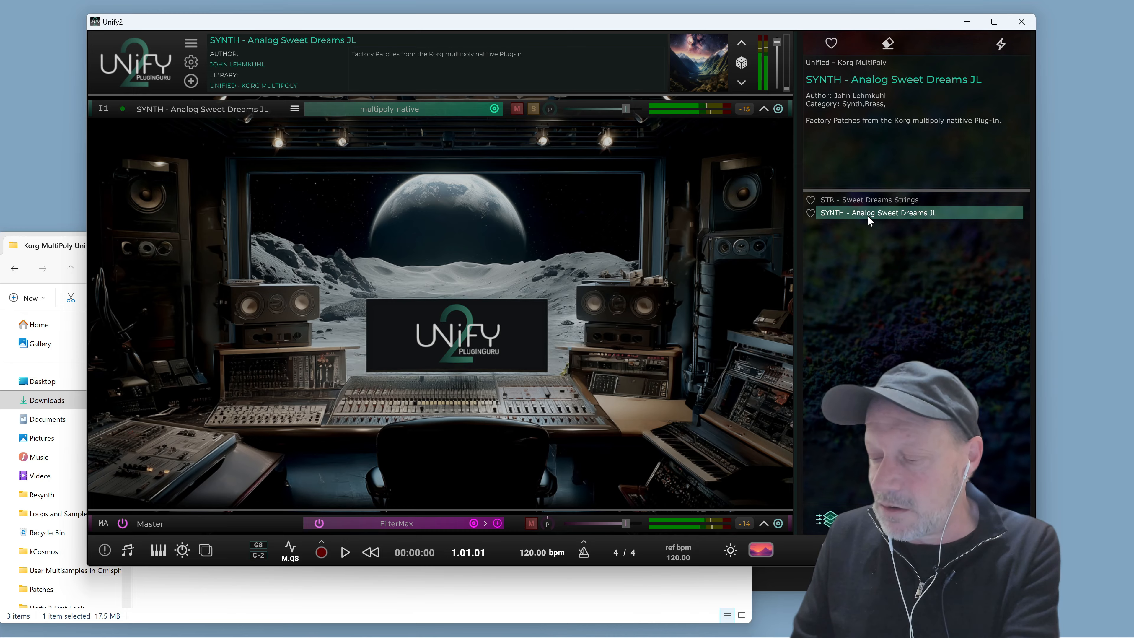
key(space)
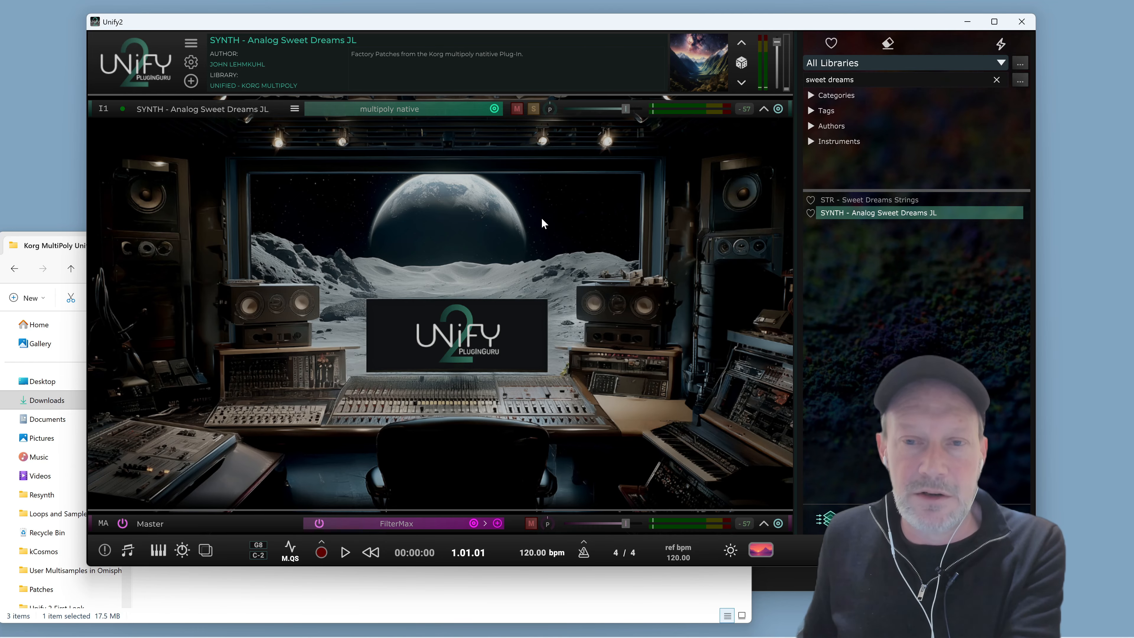
Minimize the File Explorer window and reposition the Unify window
drag(619, 27, 609, 22)
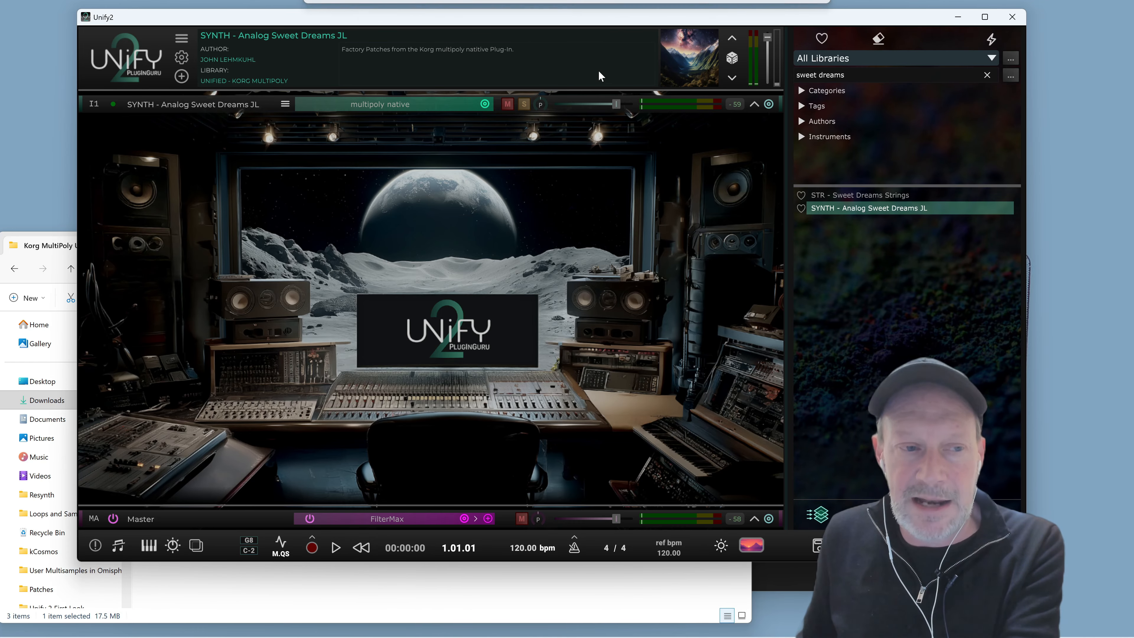
click(57, 247)
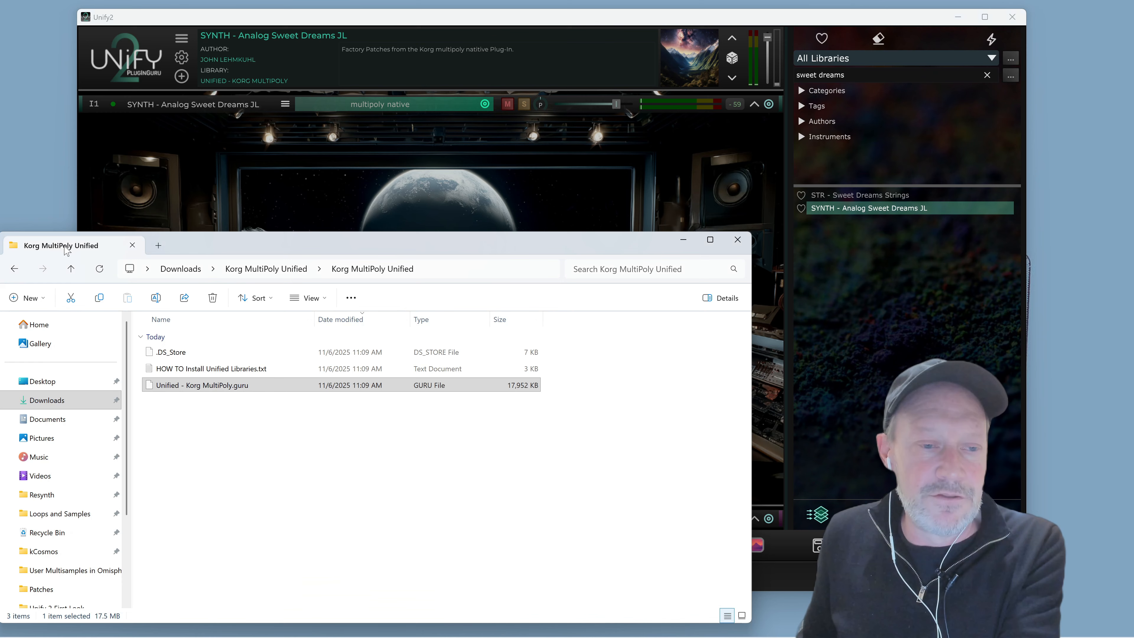
click(678, 241)
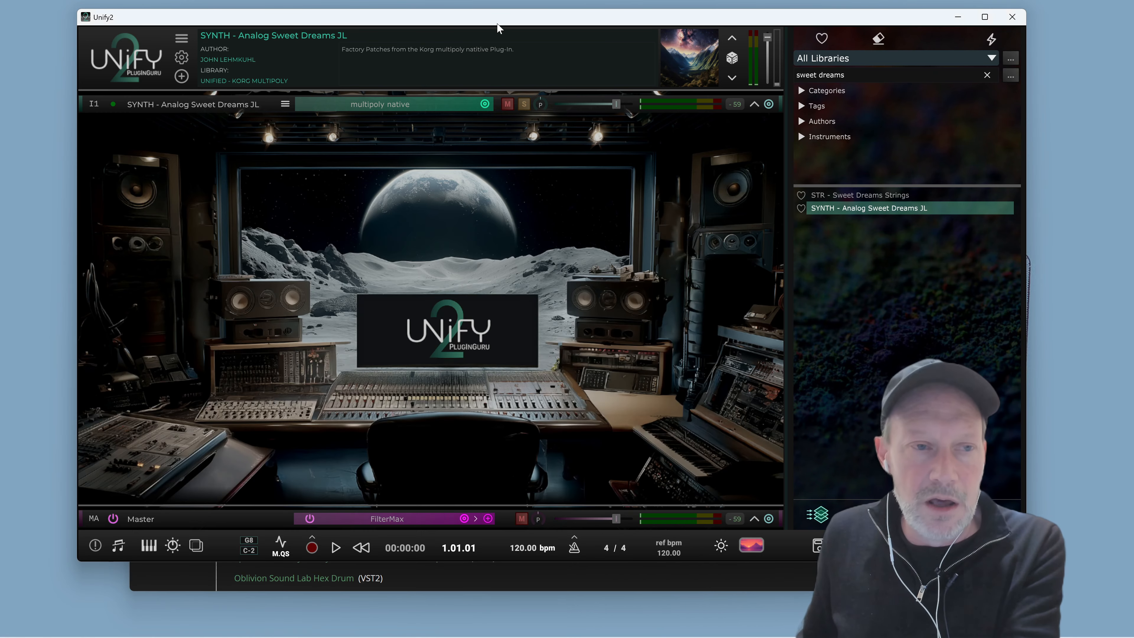
drag(496, 21, 475, 21)
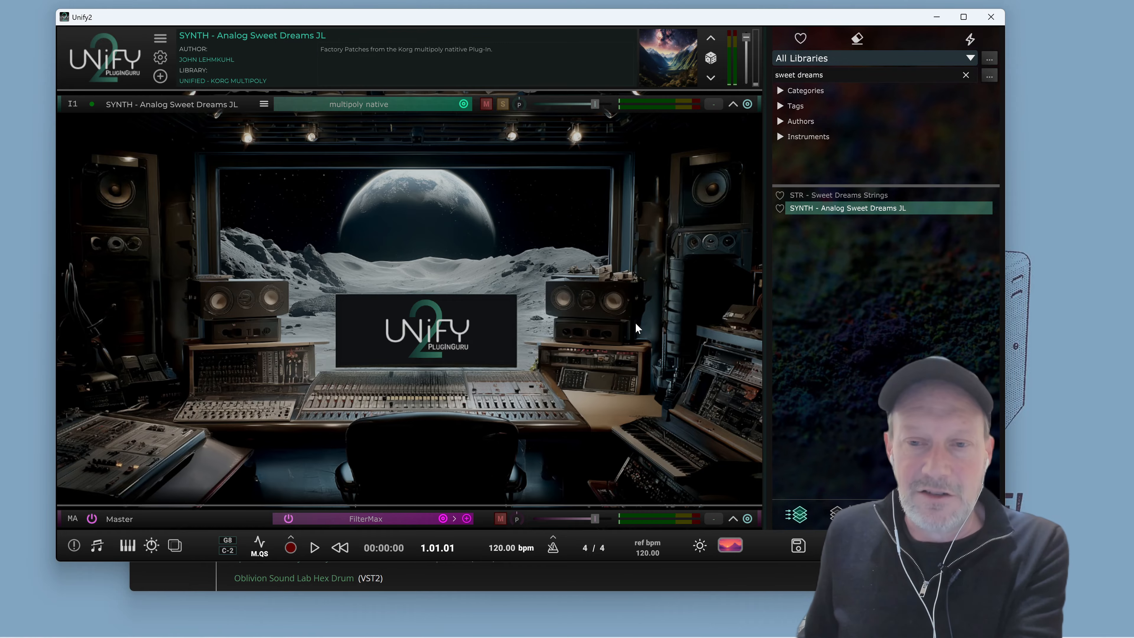
Clear the preset search text and scroll through the full preset list
click(966, 75)
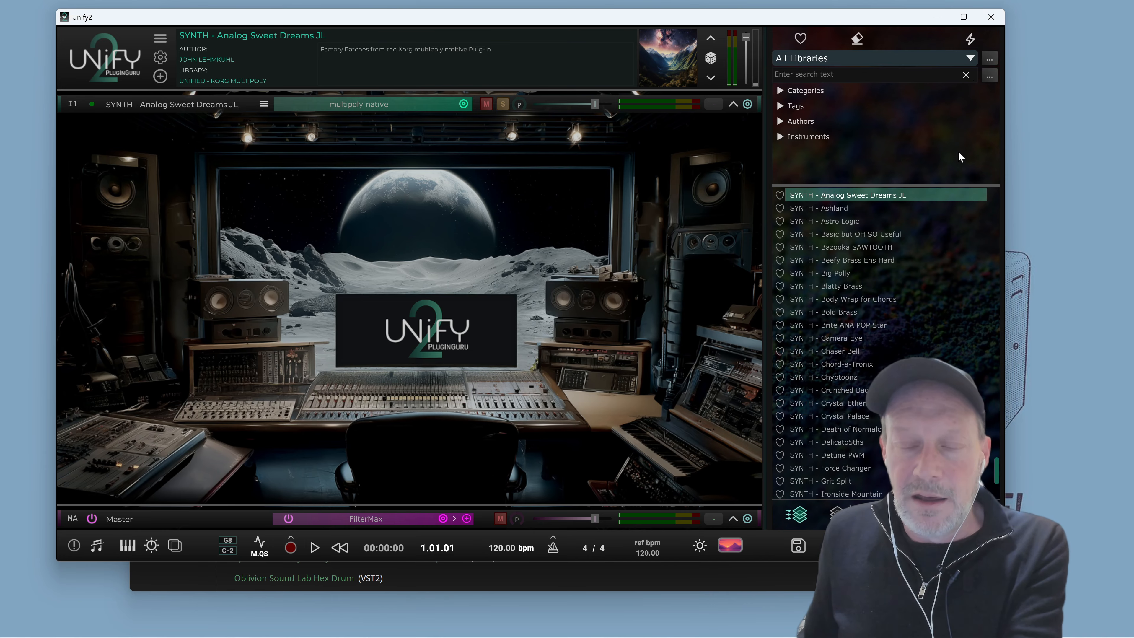
mouse_move(960, 250)
scroll(920, 213, up, 10)
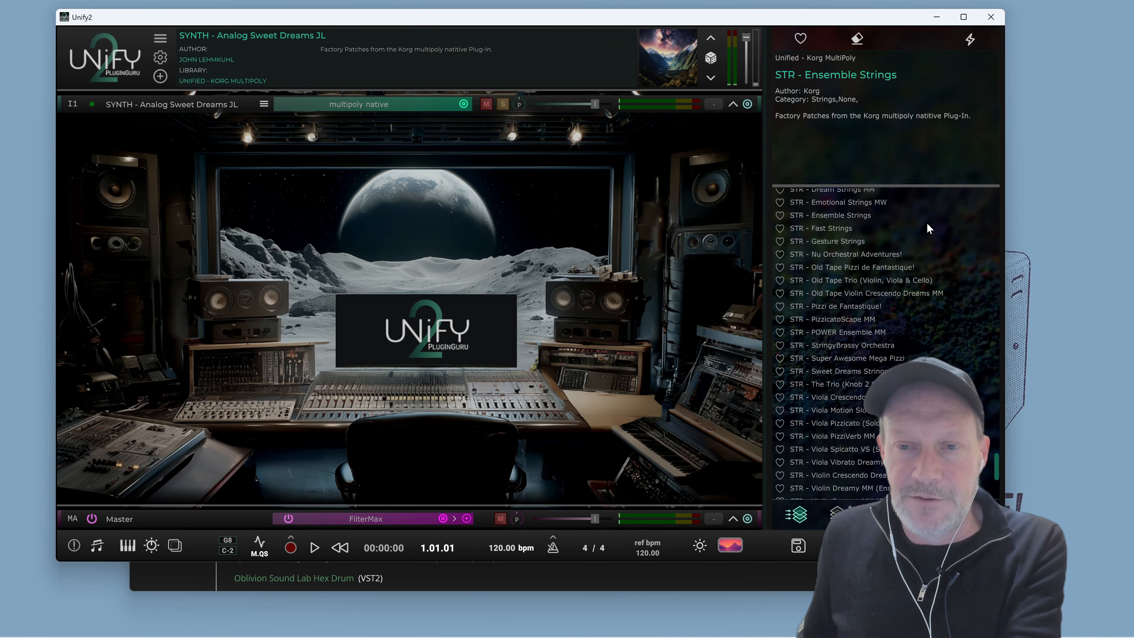
drag(997, 465, 1032, 495)
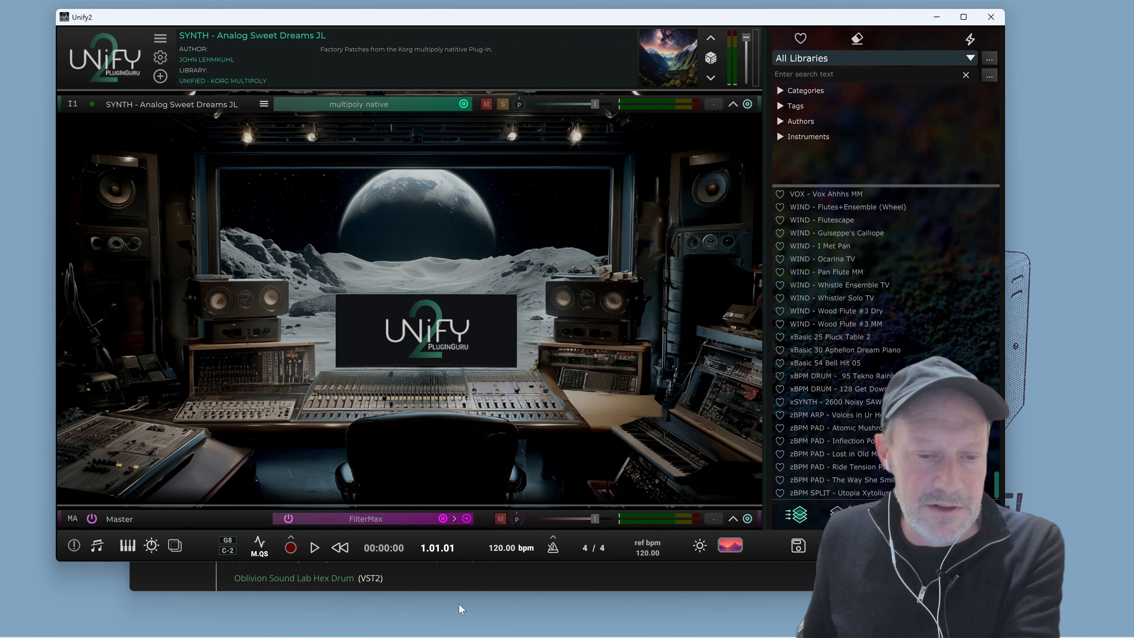
Glance at the PluginGuru Unify 2 web page in the browser and return to Unify
click(548, 586)
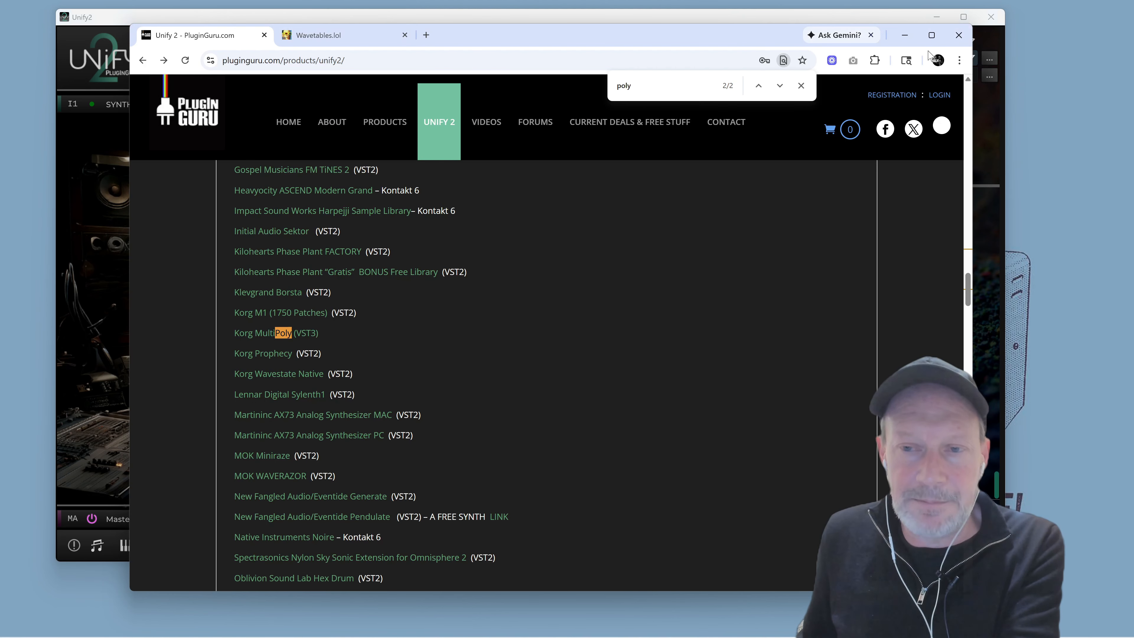
click(903, 33)
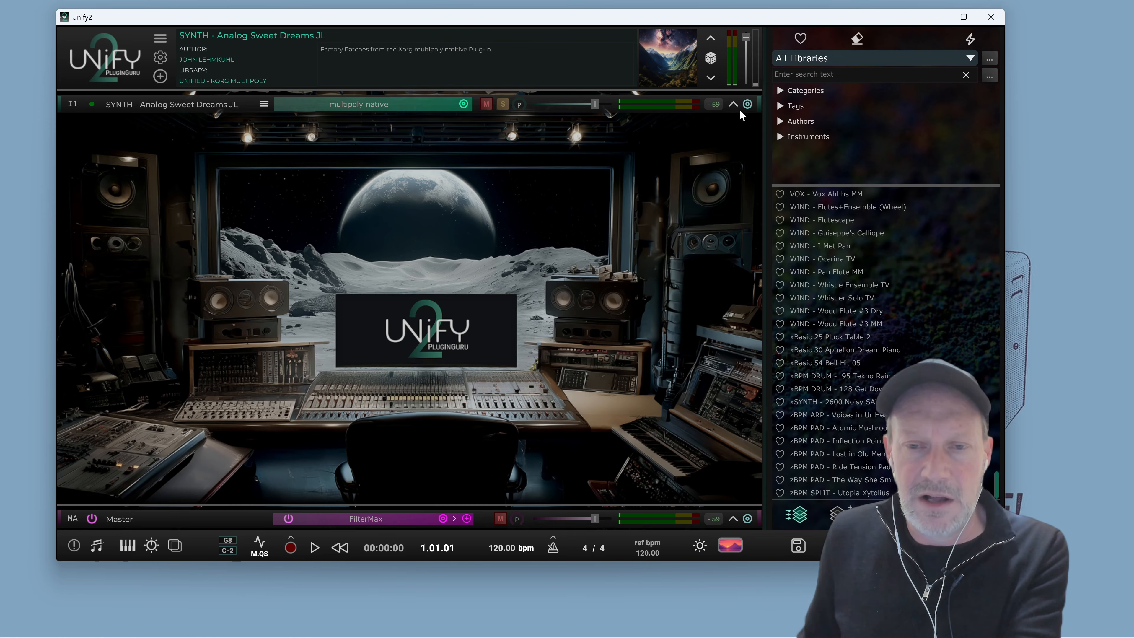
Expand the instrument layer to show its effects and audition the patch
click(733, 104)
key(space)
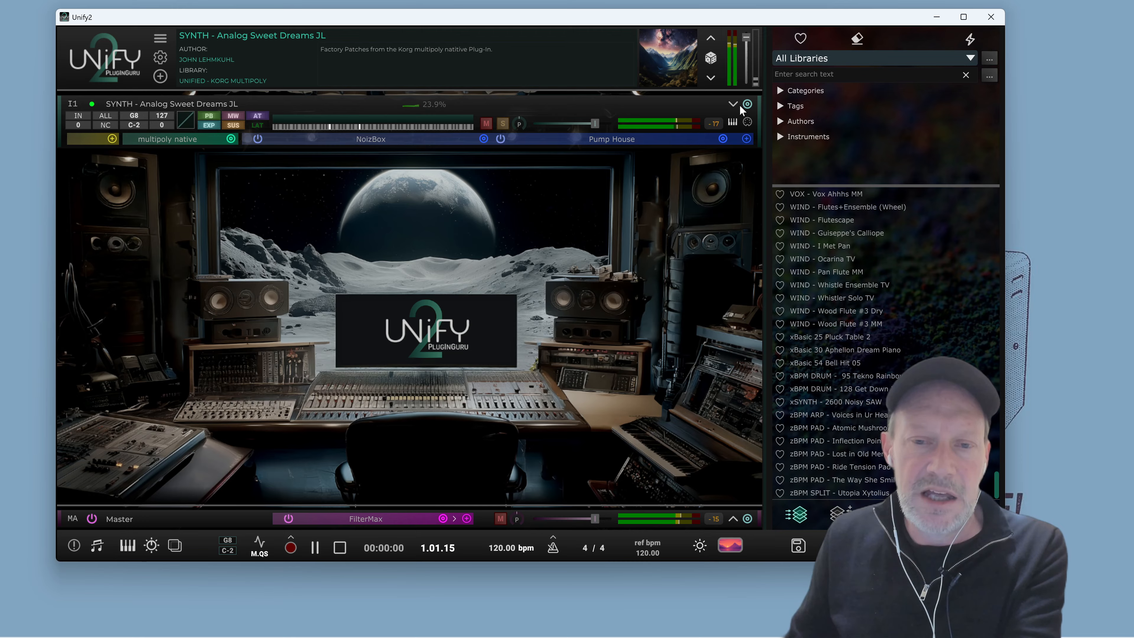
key(space)
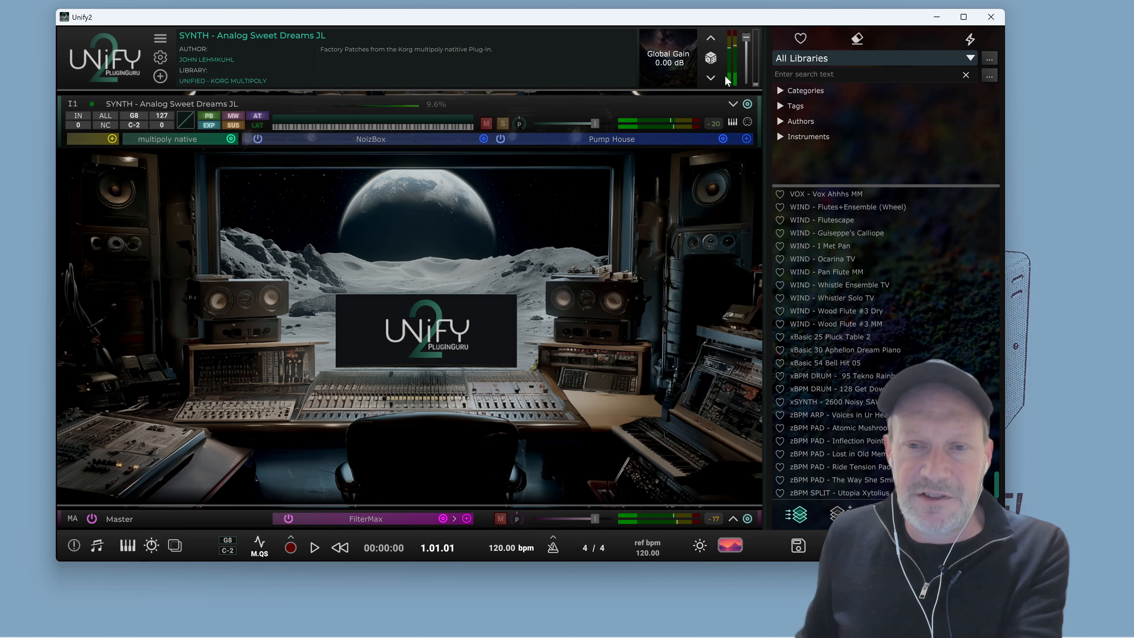
Search the presets for "mood" and load PAD - Moody Strings
click(849, 75)
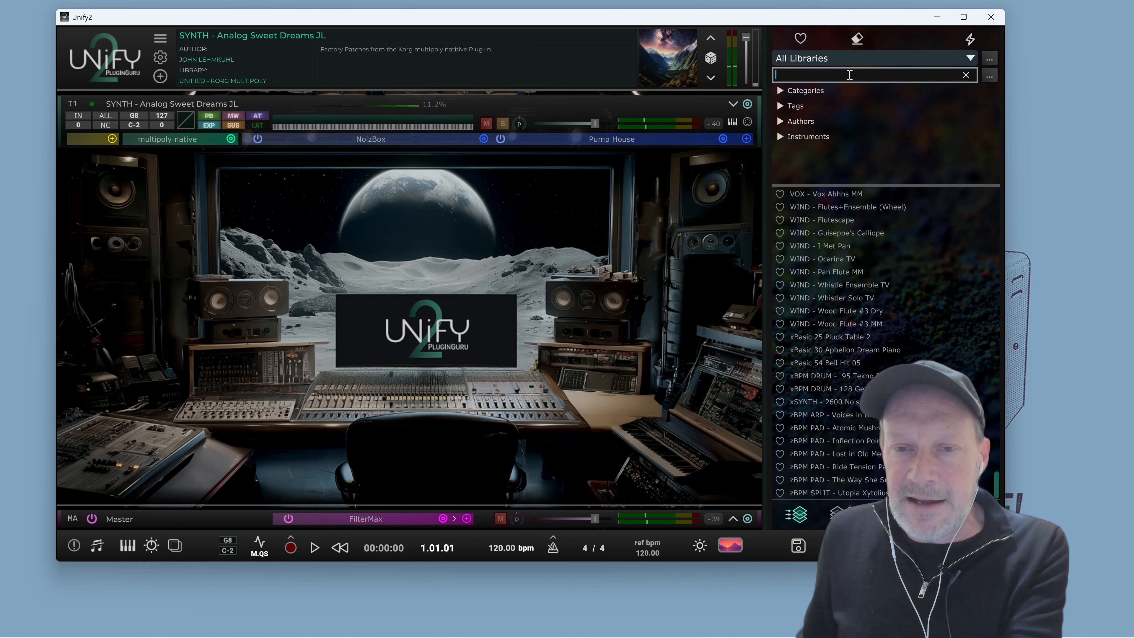
text(mood)
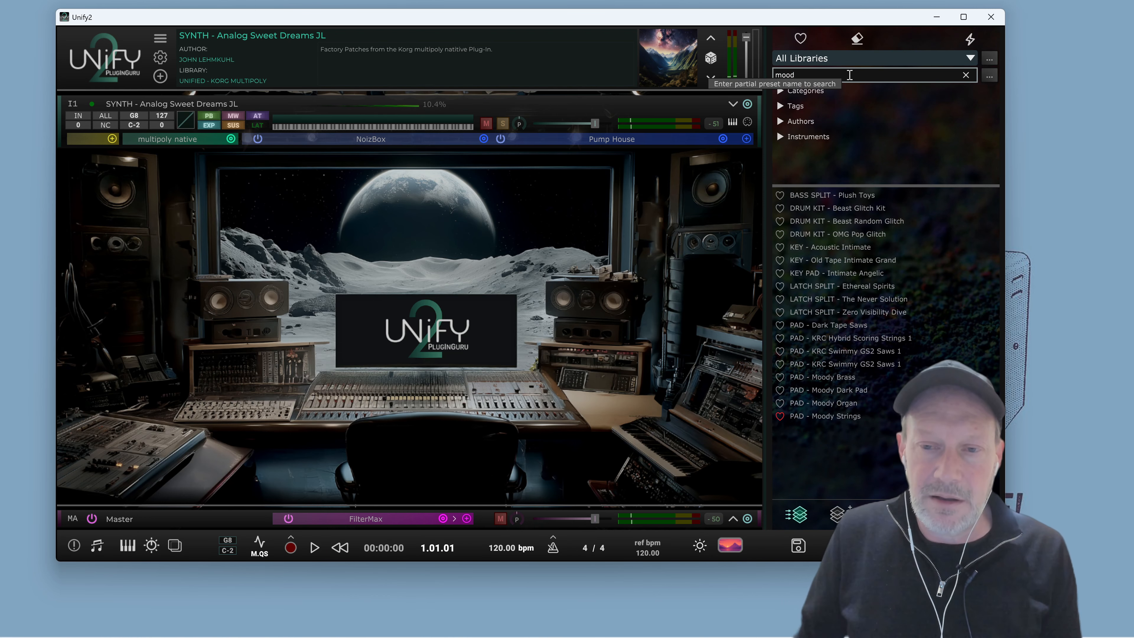
mouse_move(844, 414)
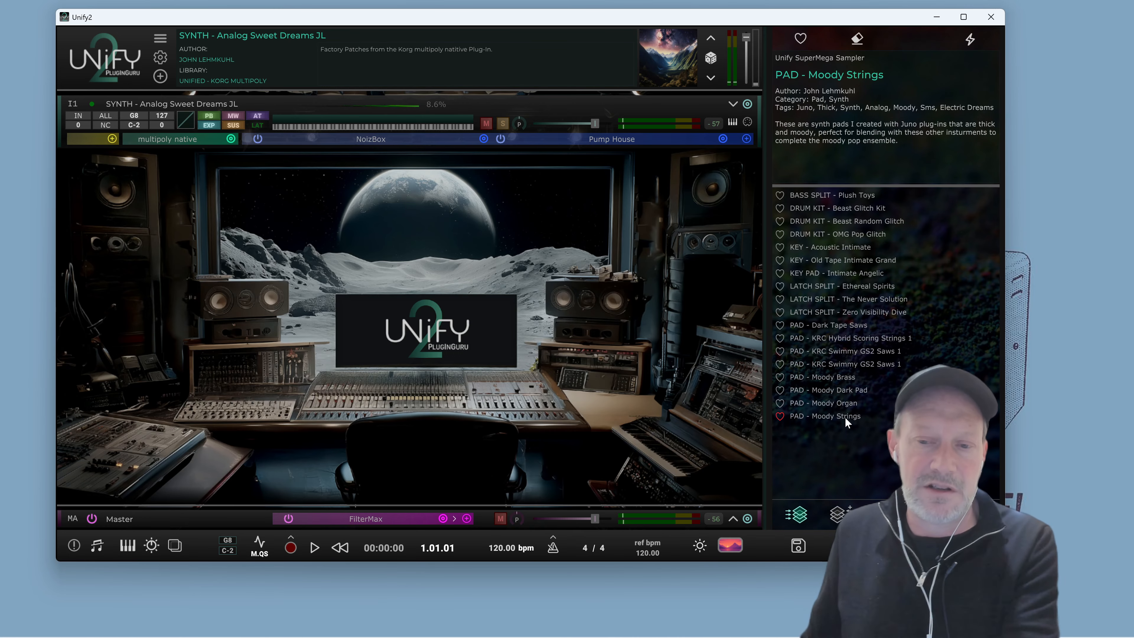
click(845, 418)
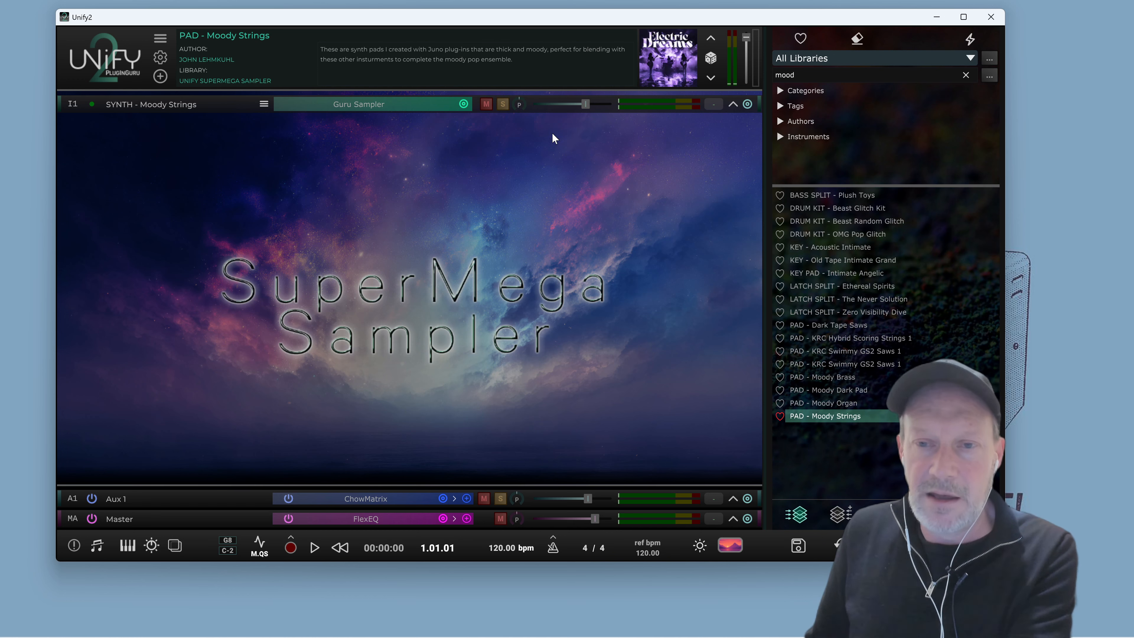
Review the library filter list and audition the Moody Strings patch
click(907, 62)
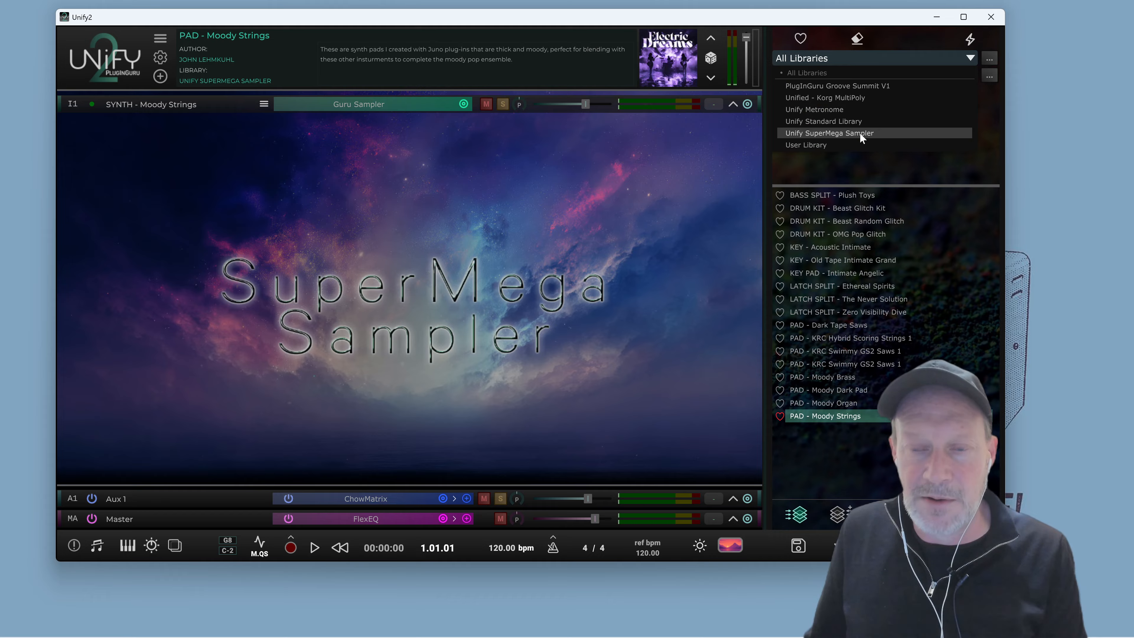
click(806, 20)
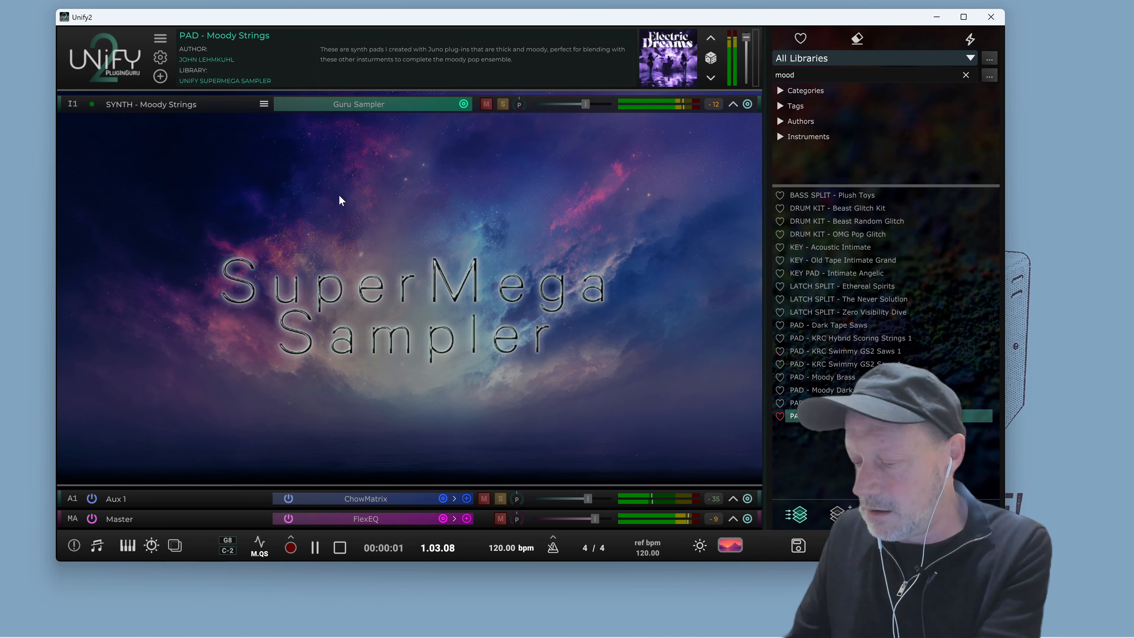
key(space)
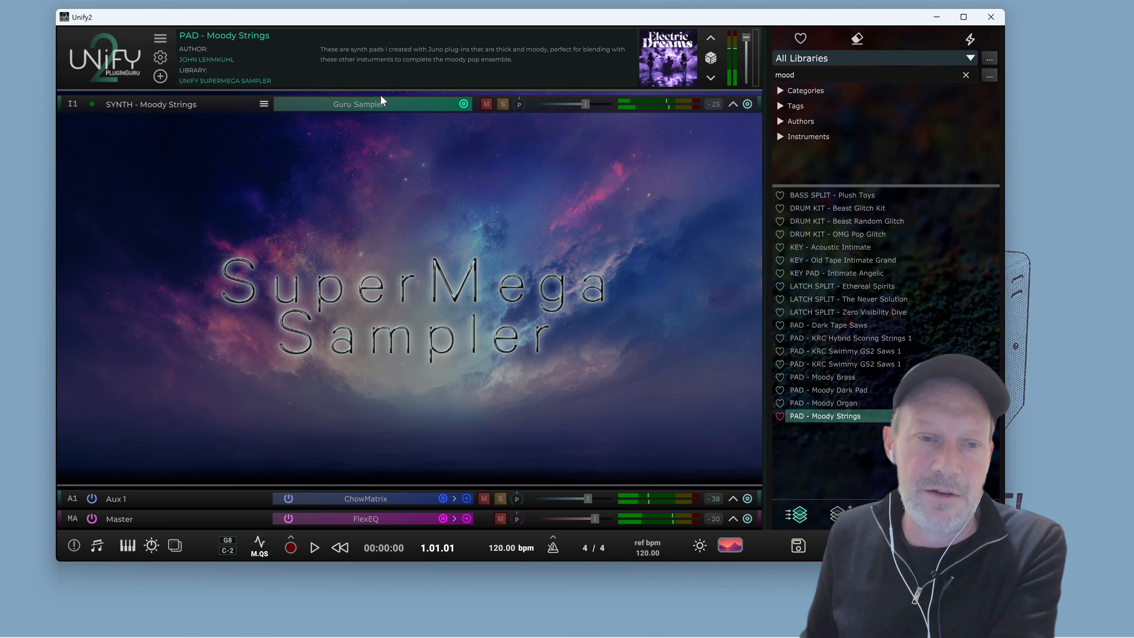
Open the layer's Guru Sampler editor, audition the sound, and close the editor
click(371, 105)
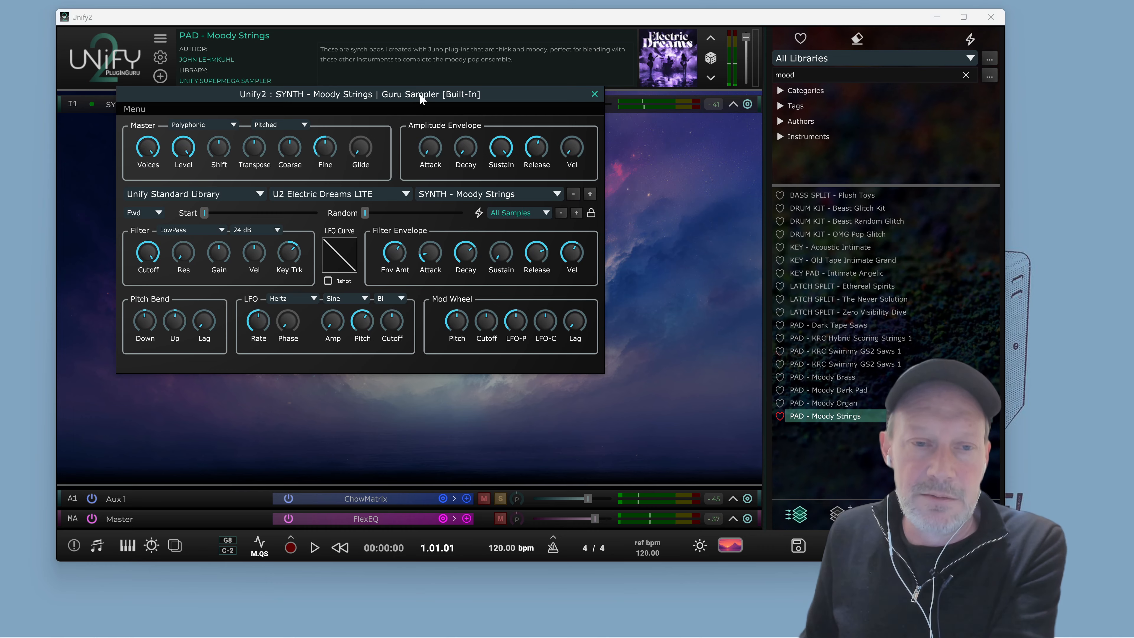
drag(421, 99, 383, 67)
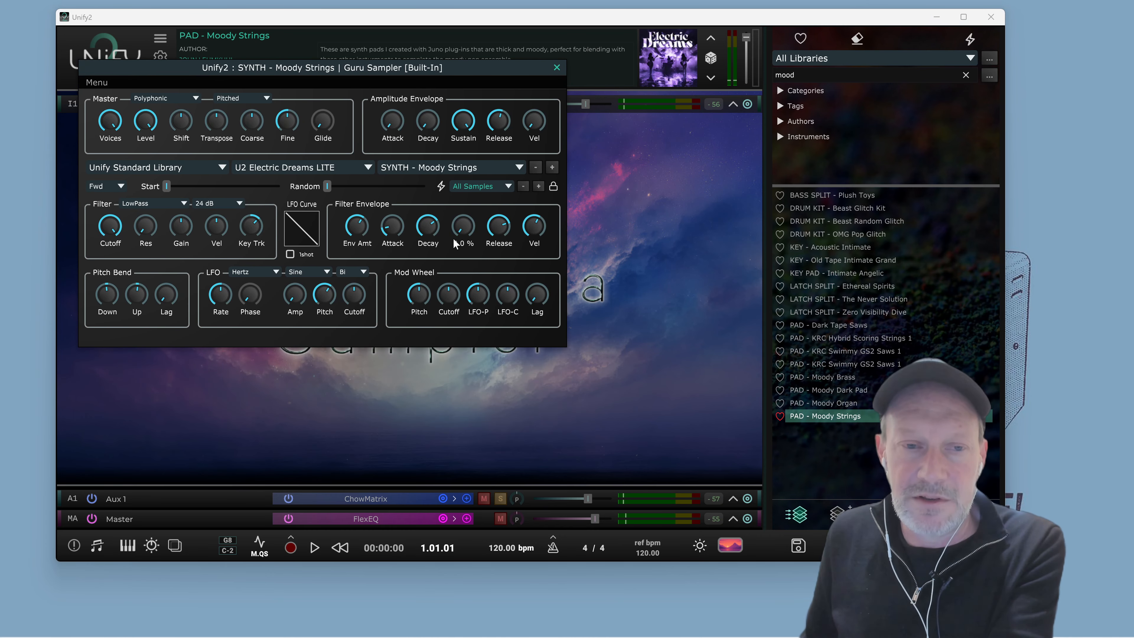
key(space)
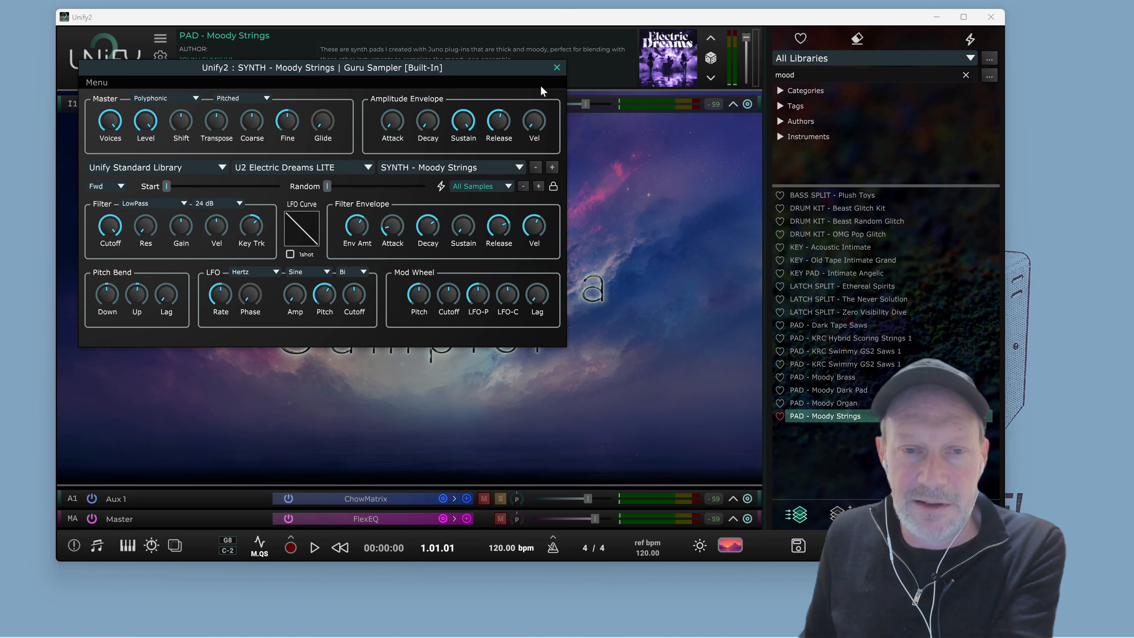
click(557, 68)
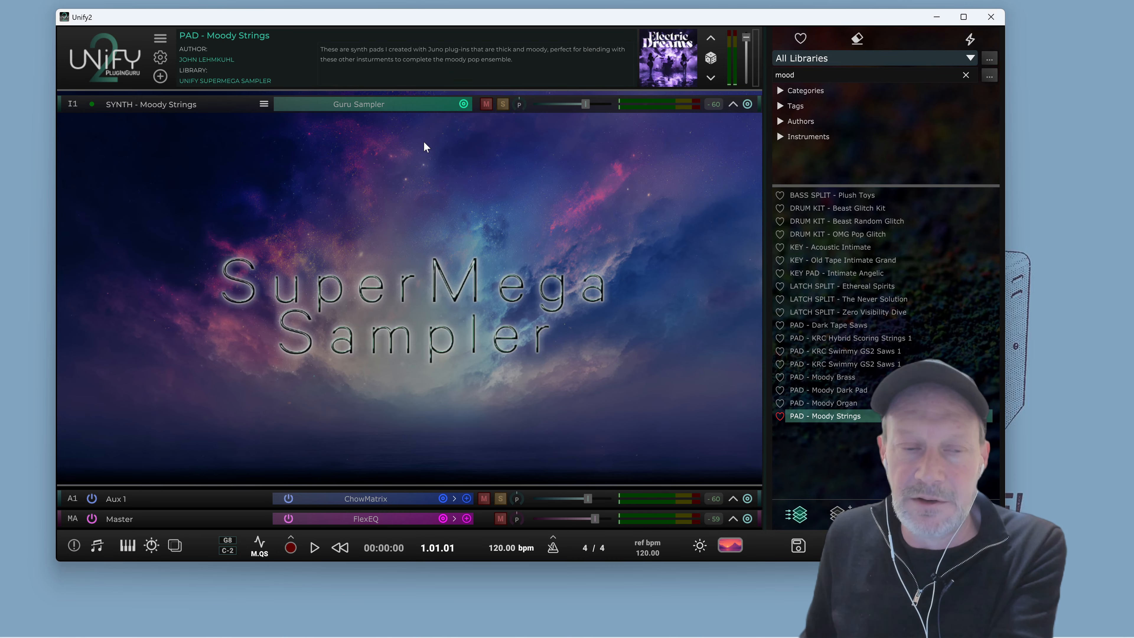
Swap the layer's instrument to Guru Sampler 2 from the Unify Standard instruments and close its editor
click(464, 104)
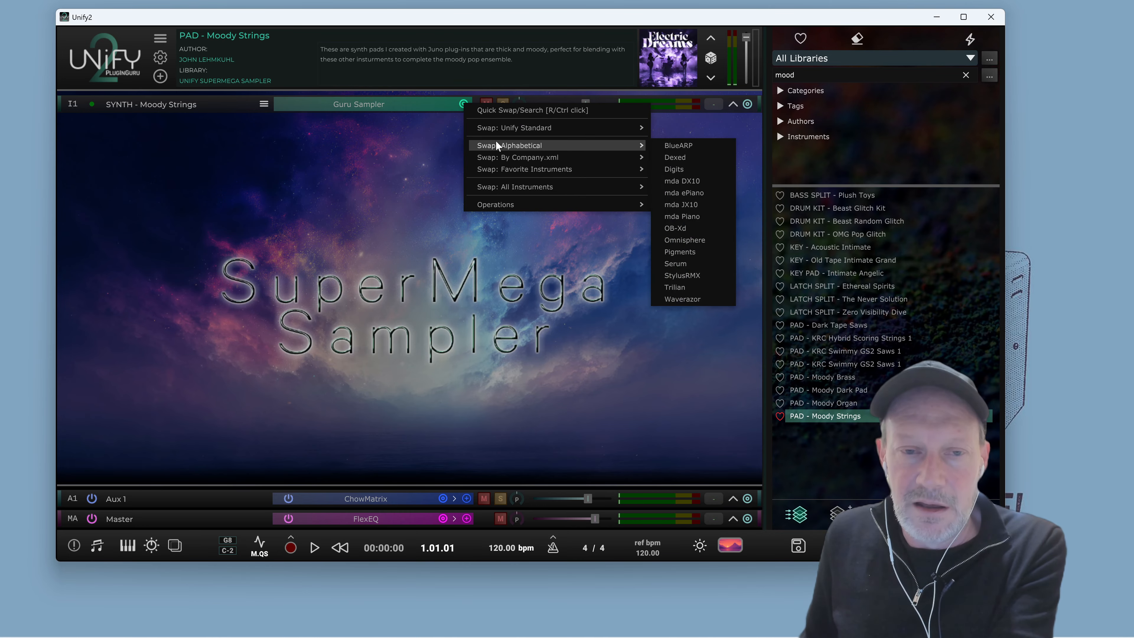
mouse_move(514, 127)
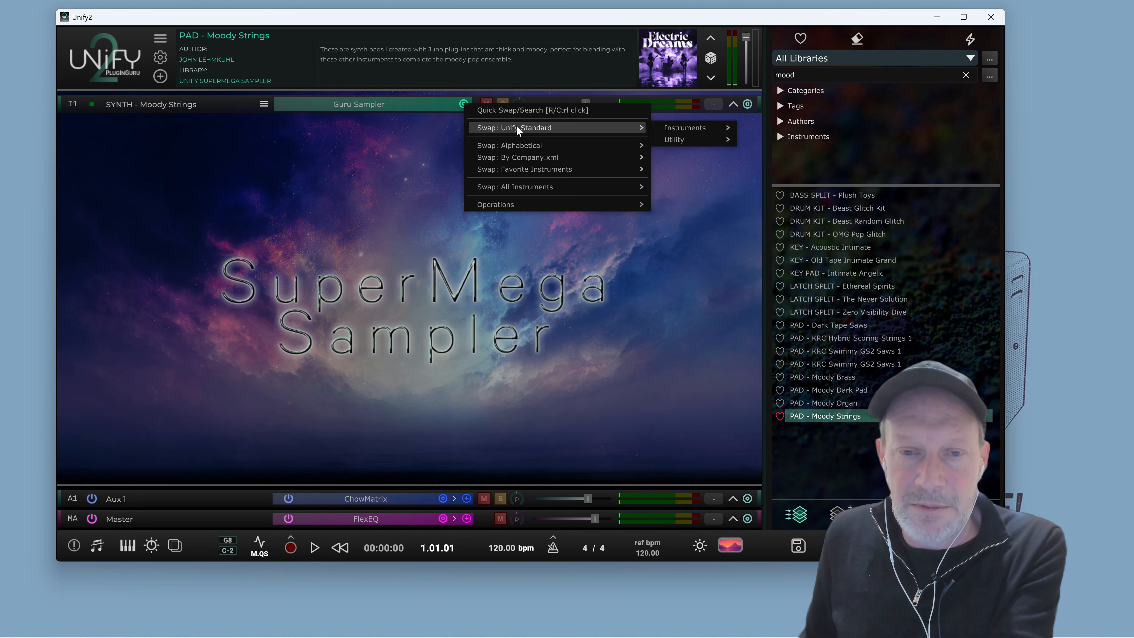
mouse_move(665, 129)
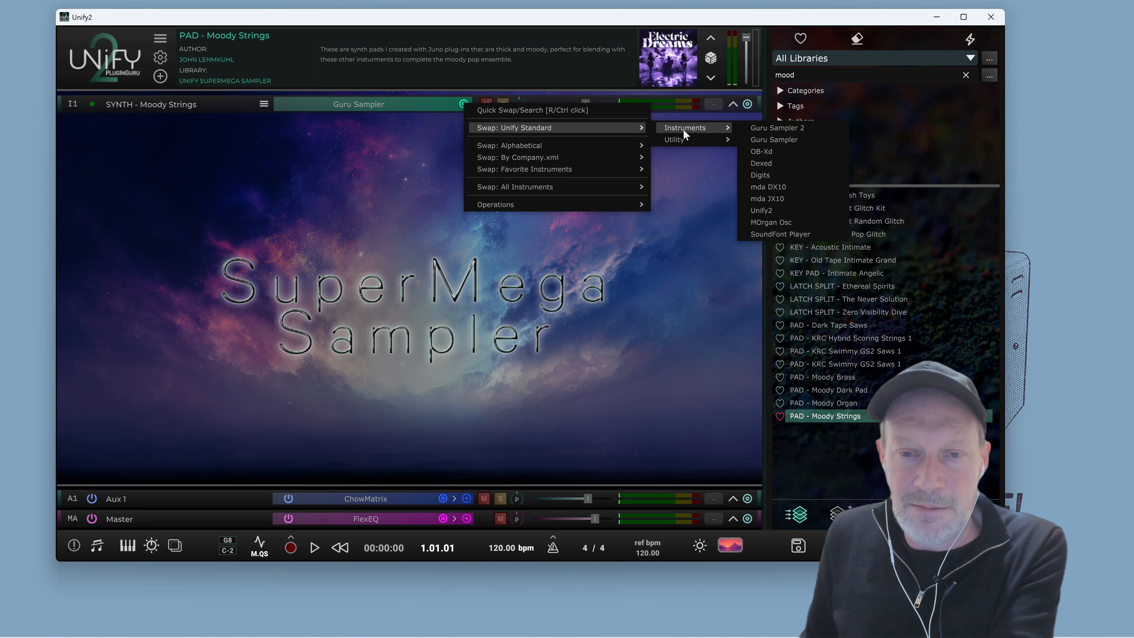
click(772, 132)
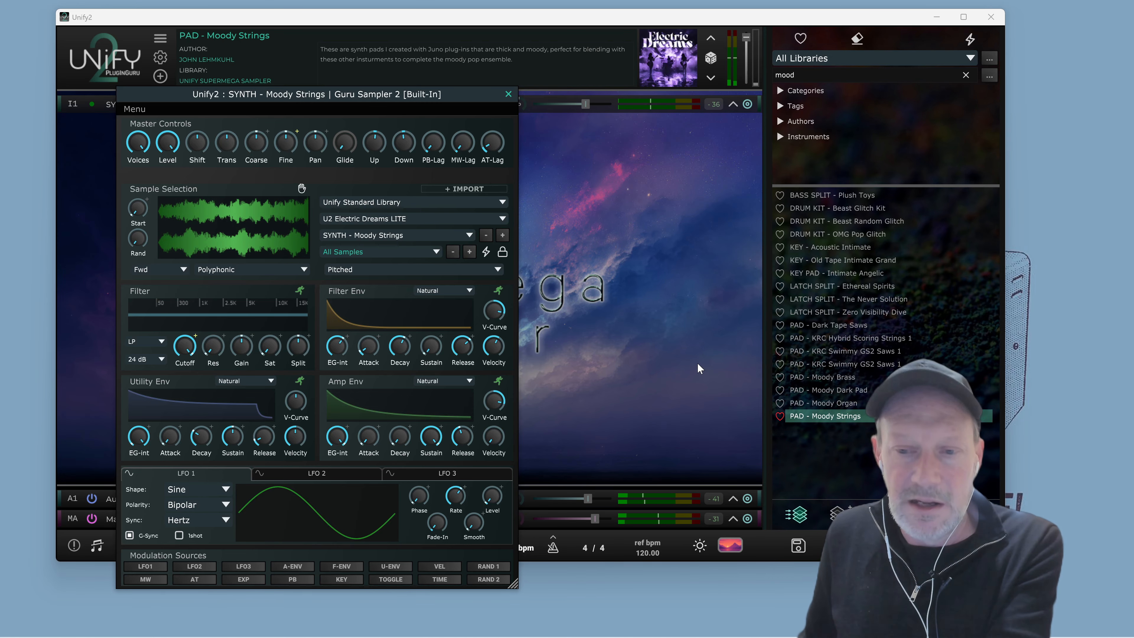
click(509, 95)
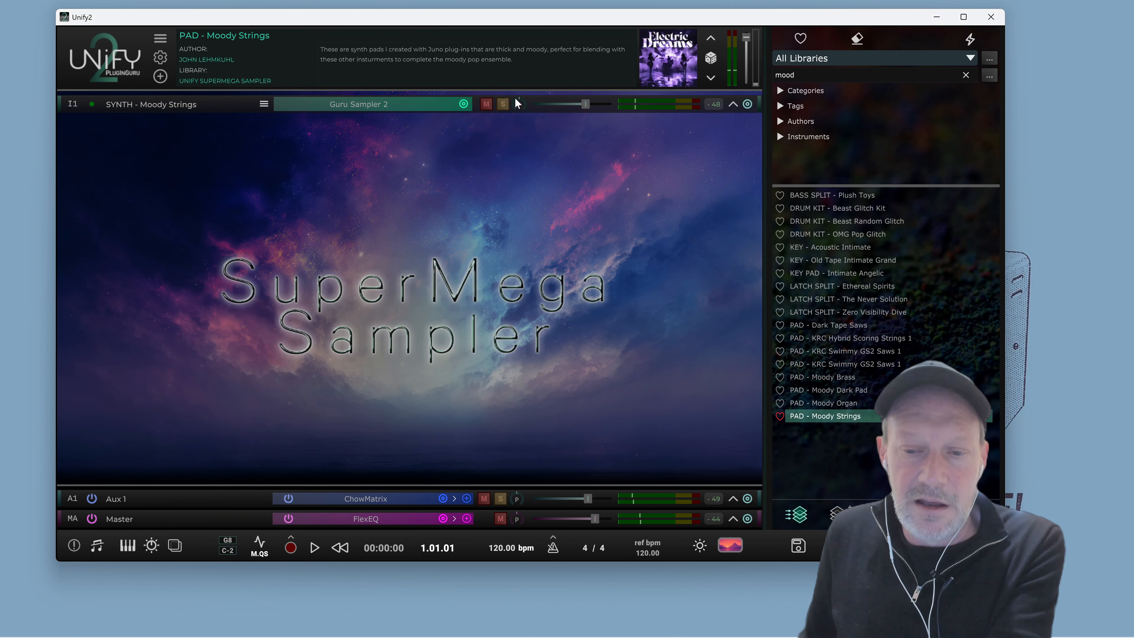
Open the Moody Strings layer's sampler editor, move it up out of the way, and audition the patch
right_click(826, 419)
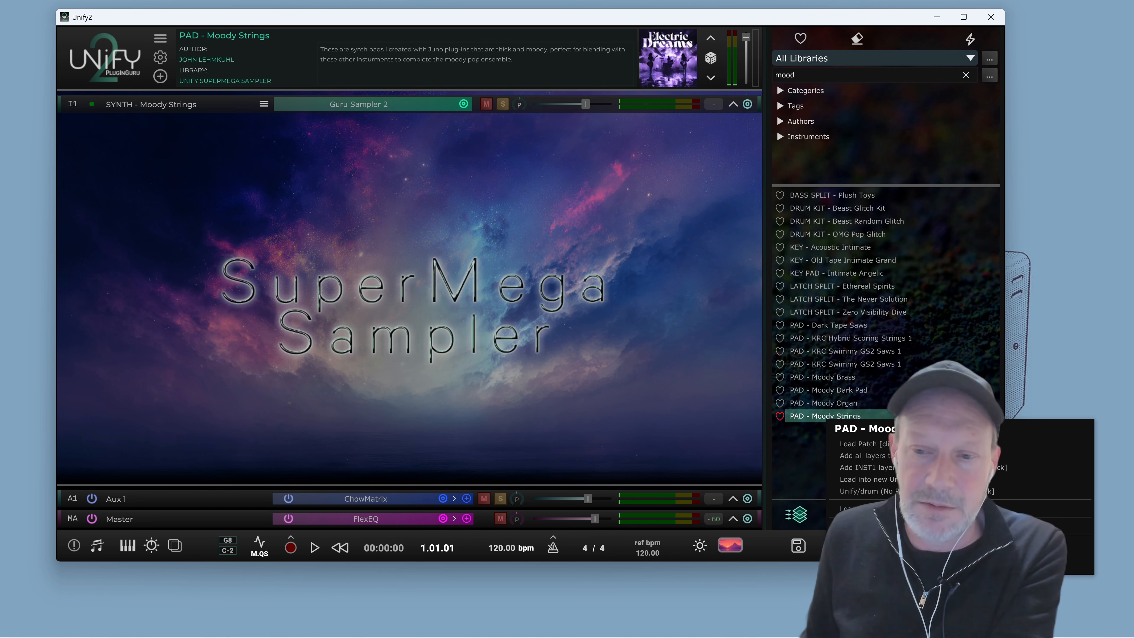
click(732, 459)
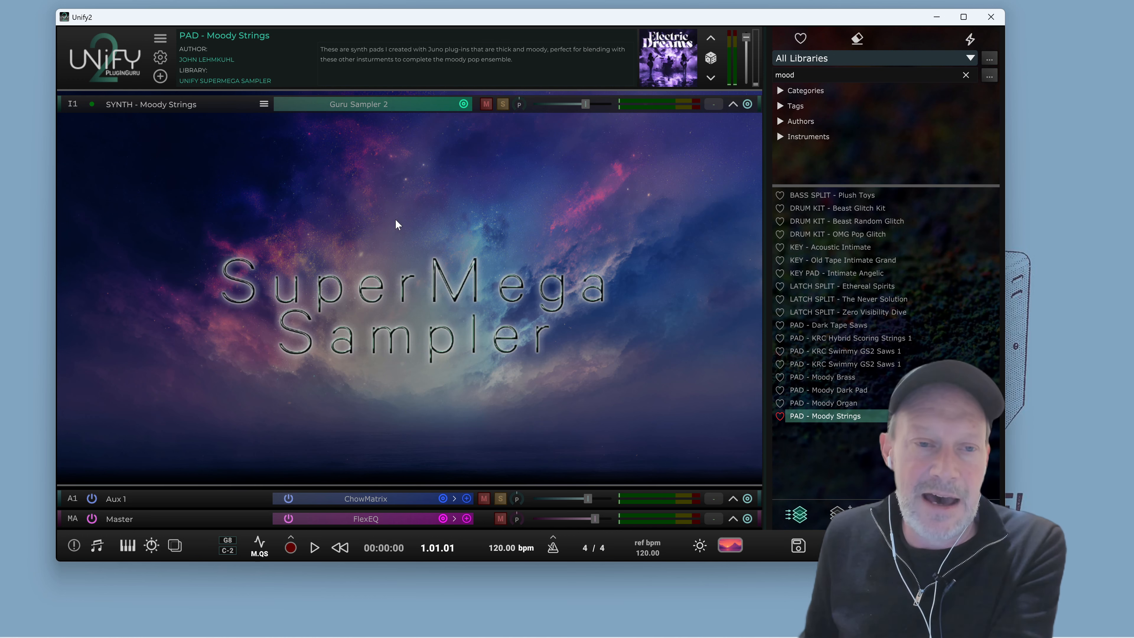
click(344, 107)
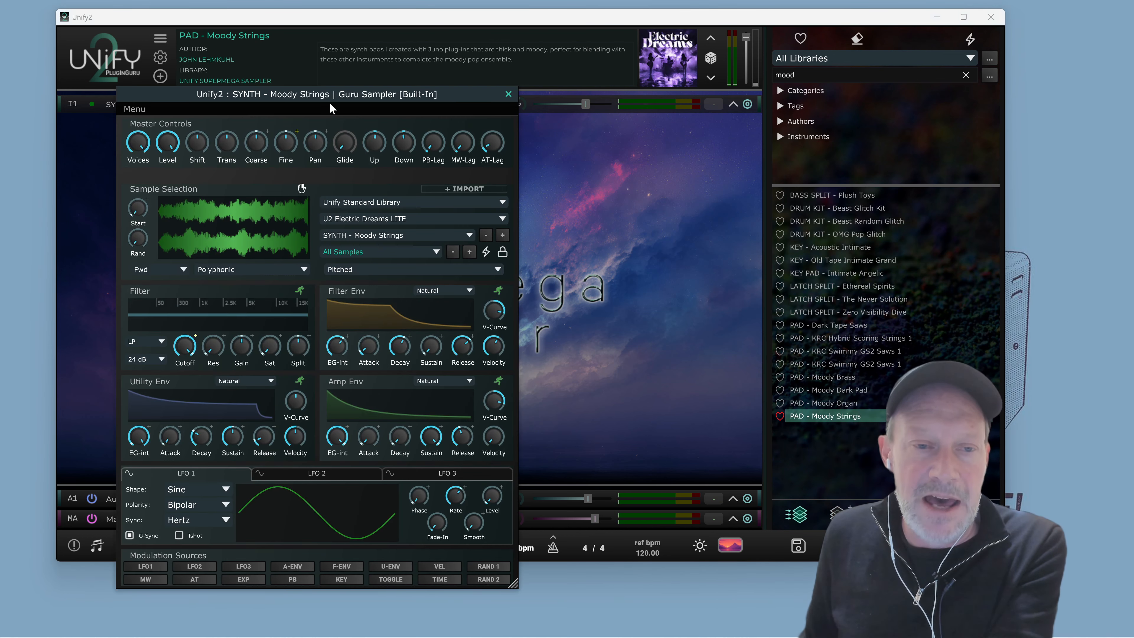
drag(325, 95, 309, 36)
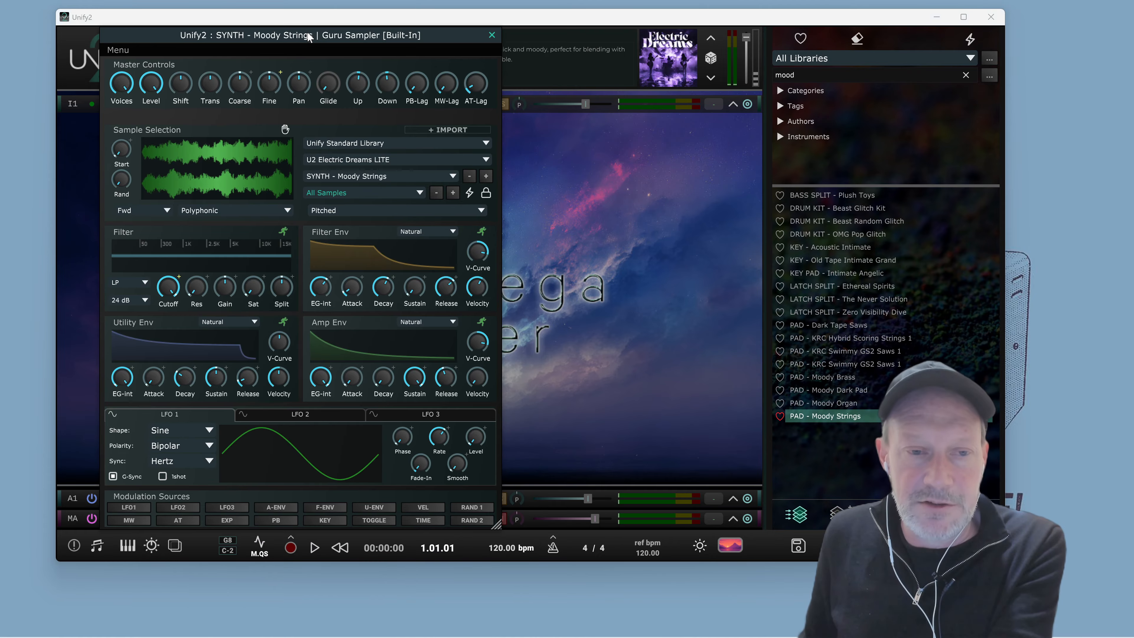
key(space)
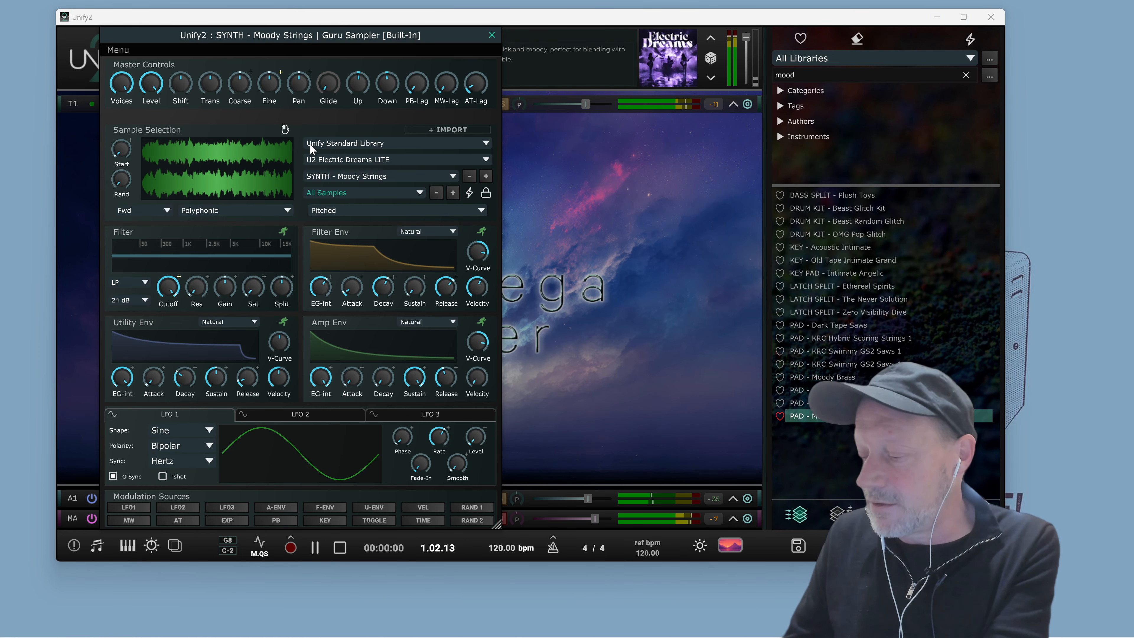
key(space)
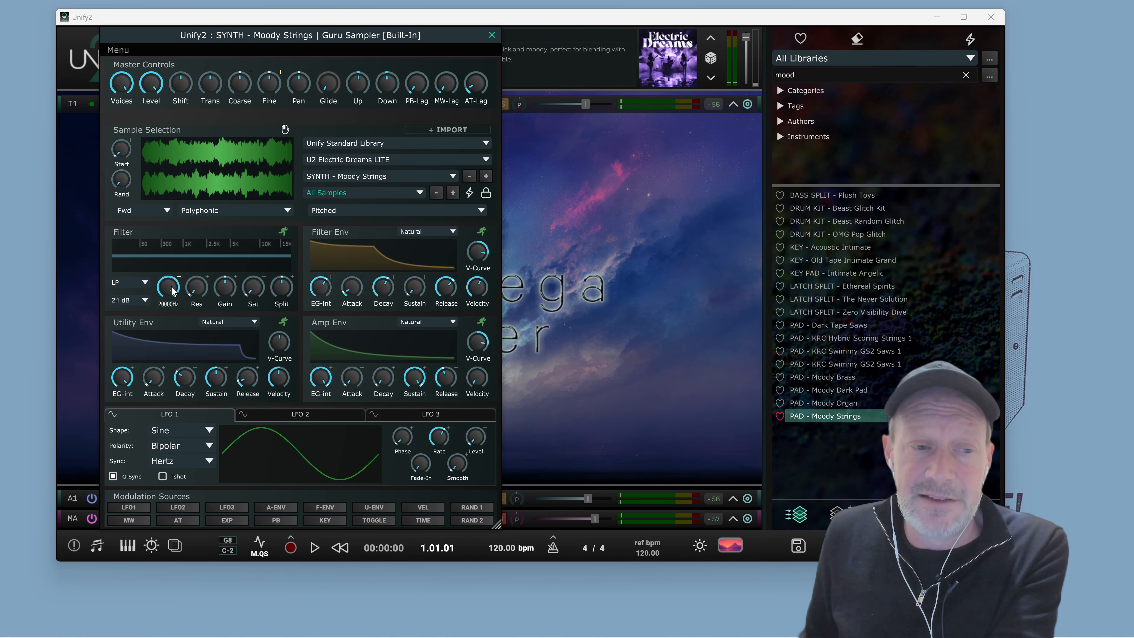
Lower the filter cutoff to about 1712 Hz and adjust the utility envelope decay and filter resonance during playback
key(space)
drag(173, 291, 174, 311)
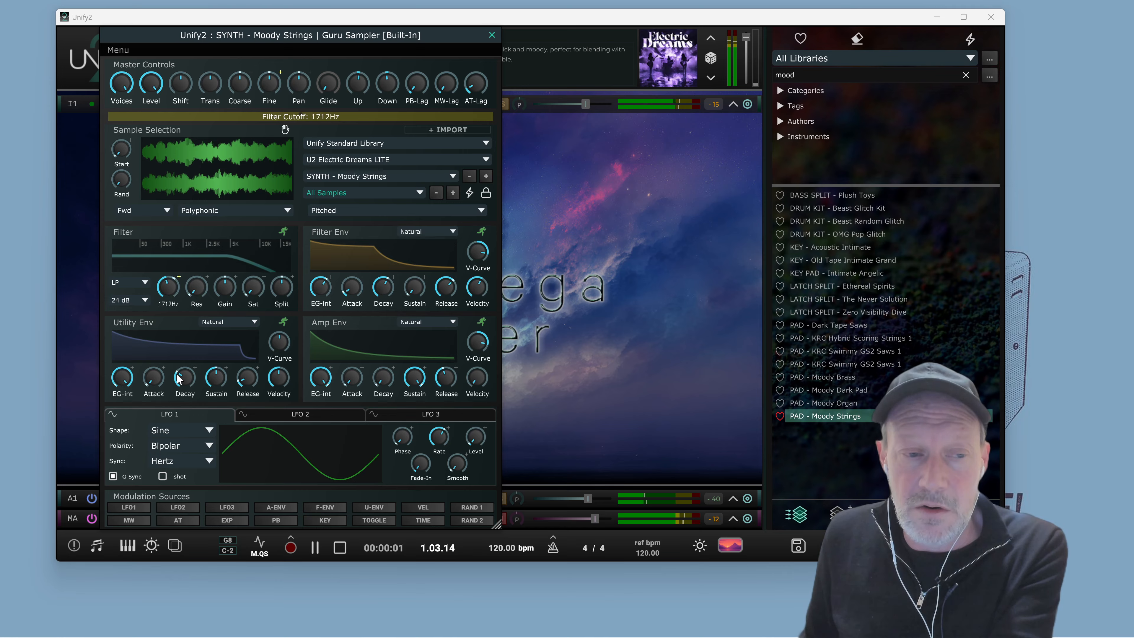
drag(178, 378, 179, 399)
mouse_move(195, 281)
mouse_down()
mouse_move(195, 253)
mouse_move(180, 268)
mouse_move(199, 231)
mouse_move(192, 273)
mouse_move(175, 288)
mouse_up()
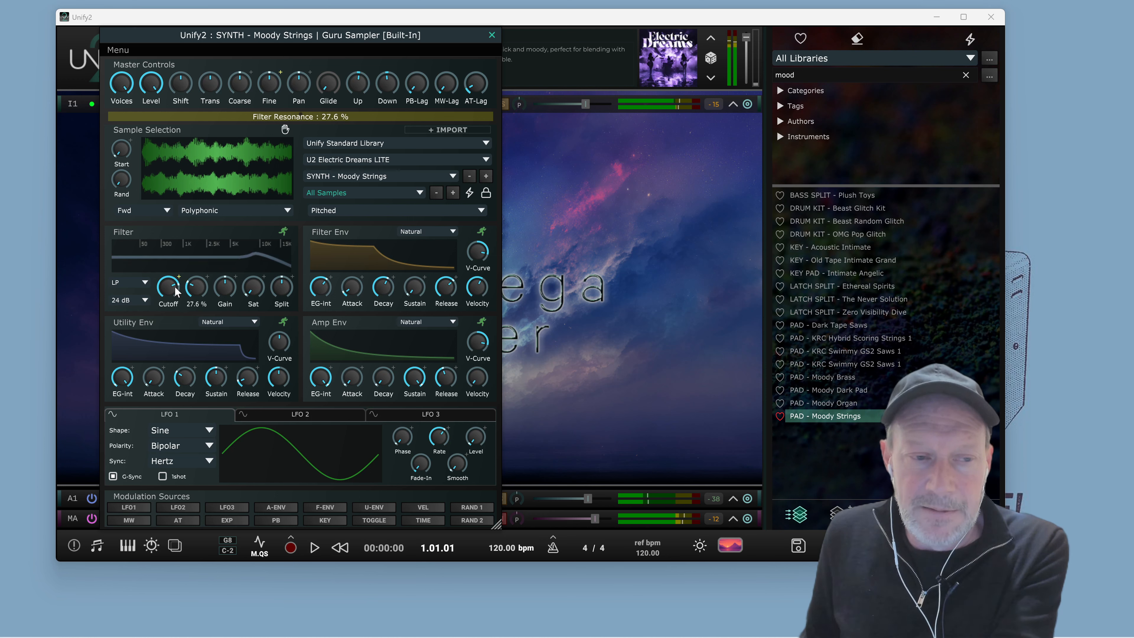
Keep the filter type at LP and set the filter slope to 12 dB
click(141, 284)
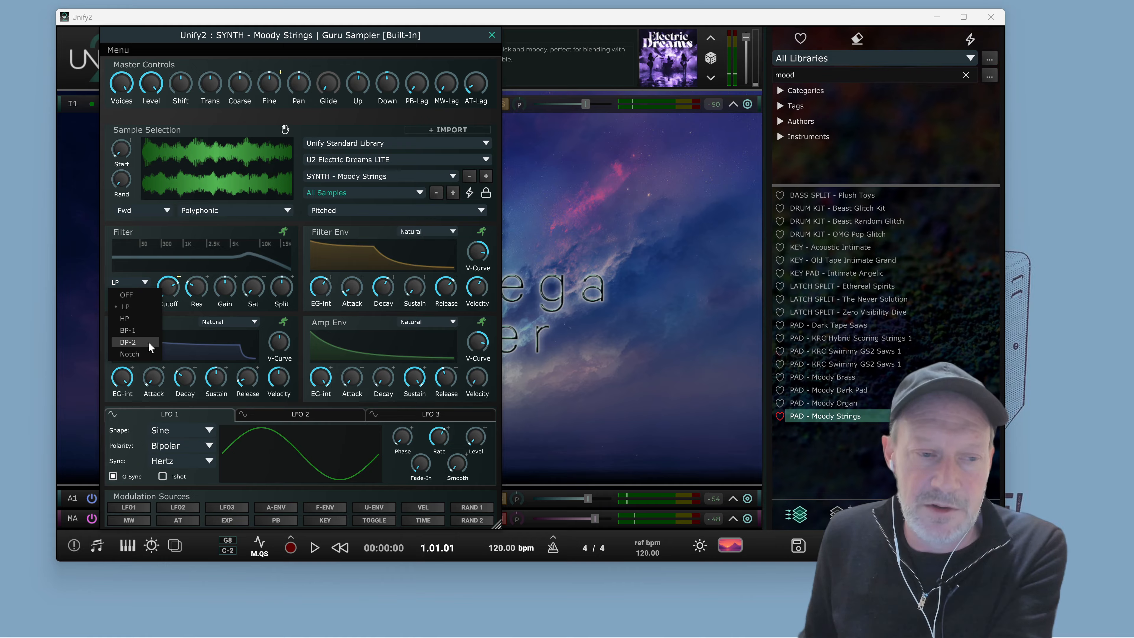
click(127, 305)
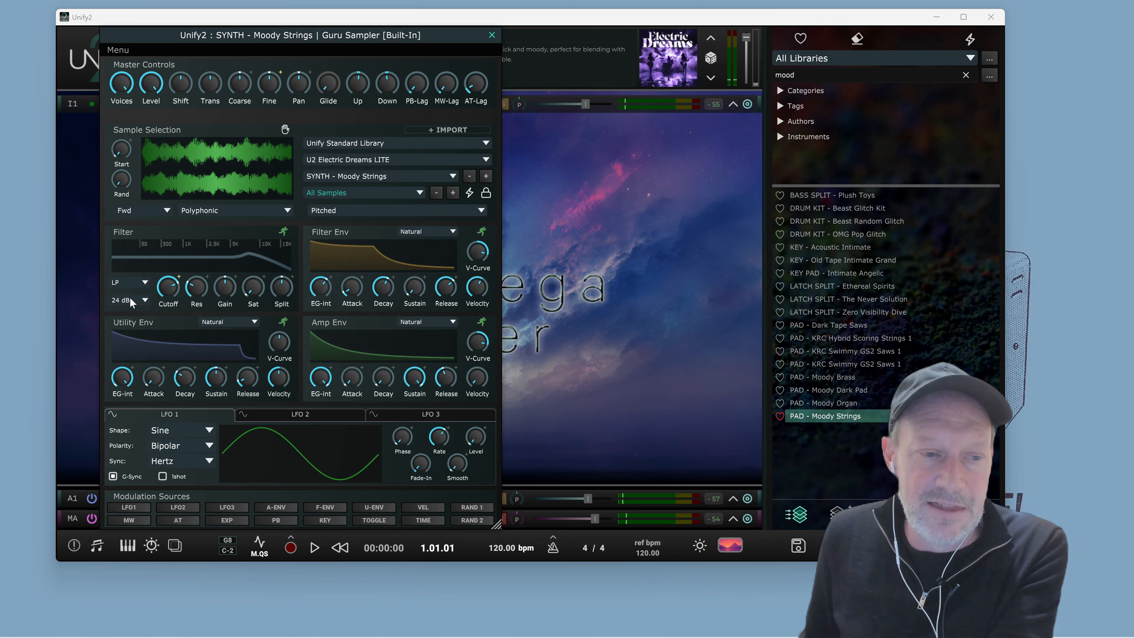
click(129, 301)
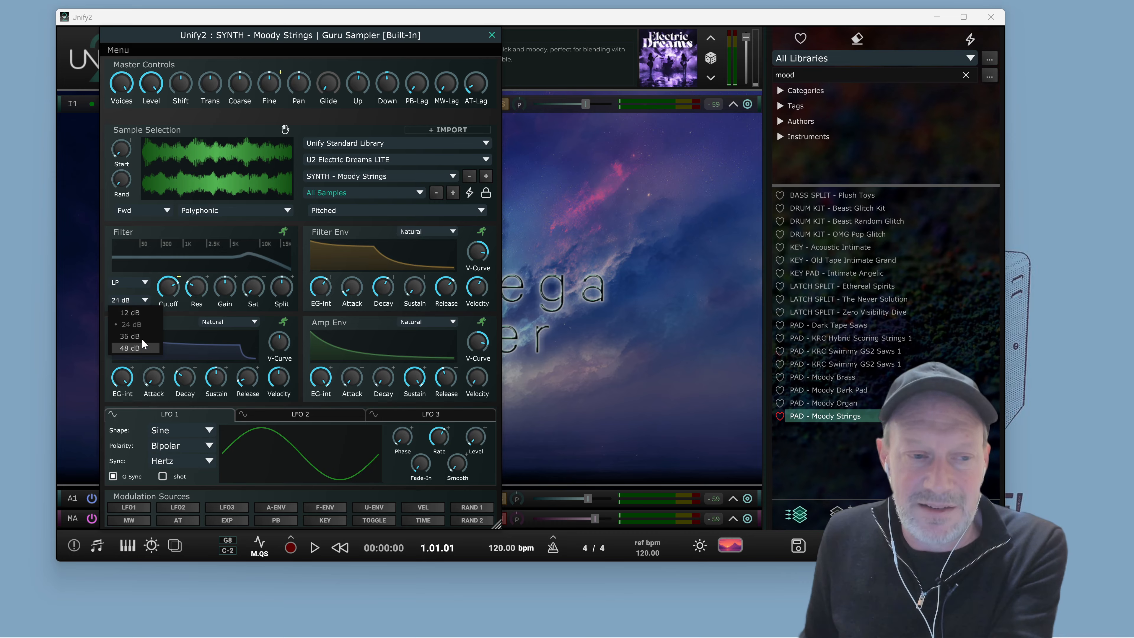
click(142, 313)
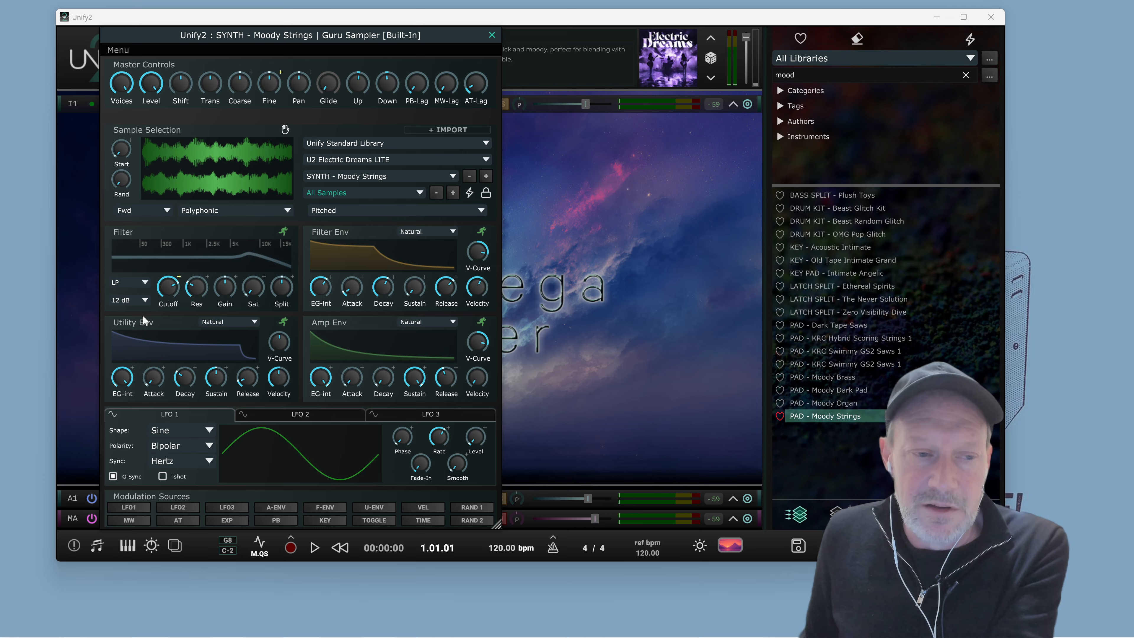
click(127, 300)
click(127, 312)
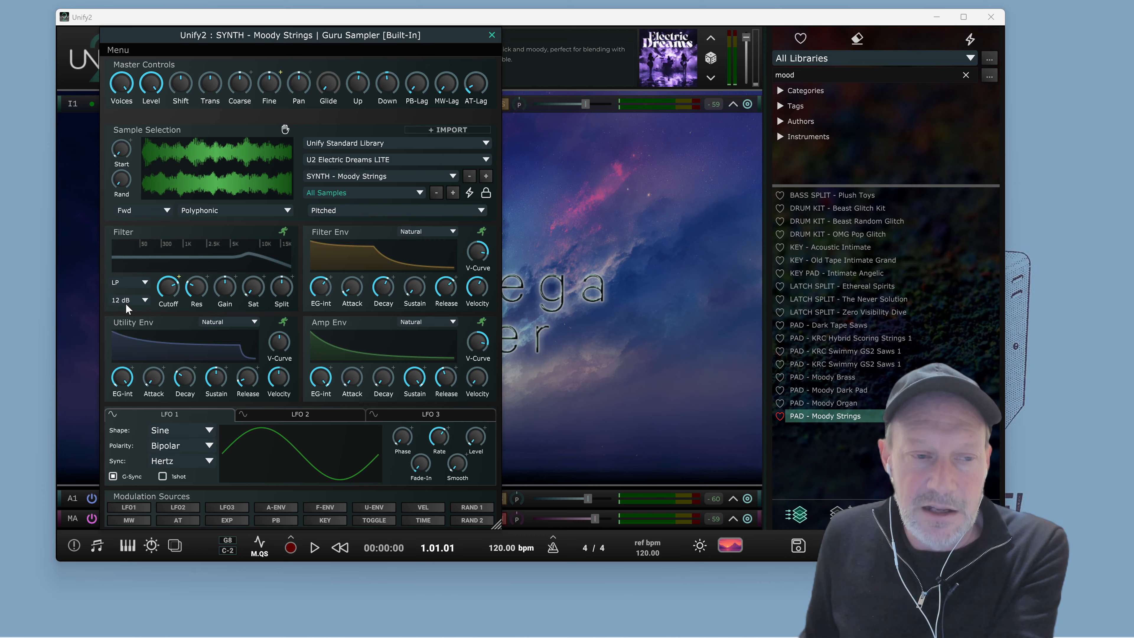
Audition the patch while setting the filter saturation to about 0.27
key(space)
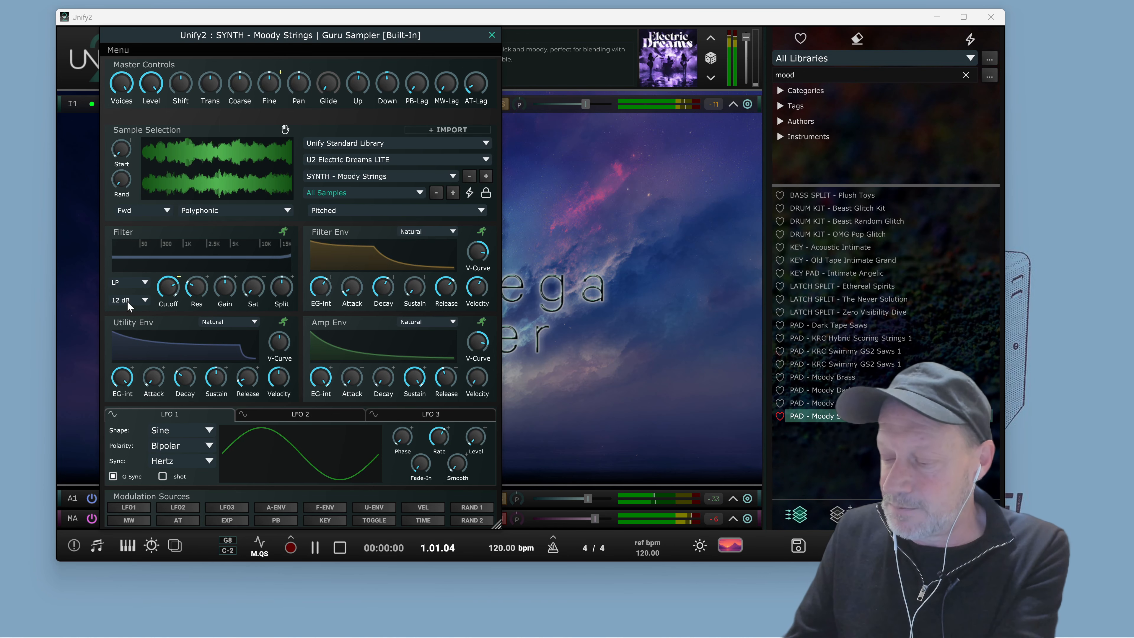
key(space)
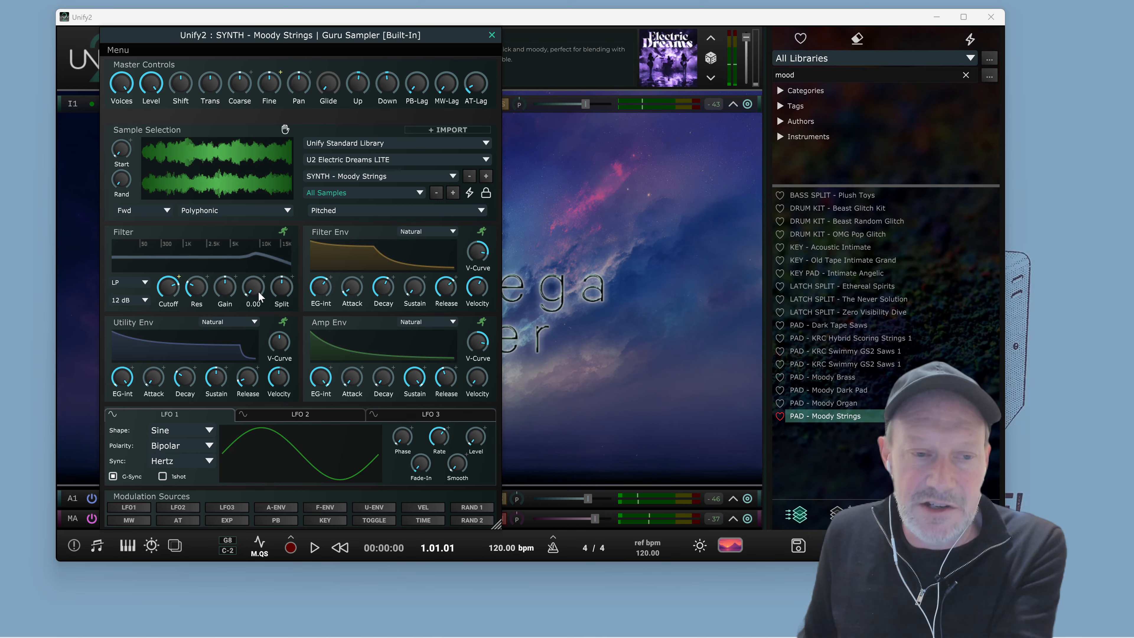
mouse_move(259, 296)
key(space)
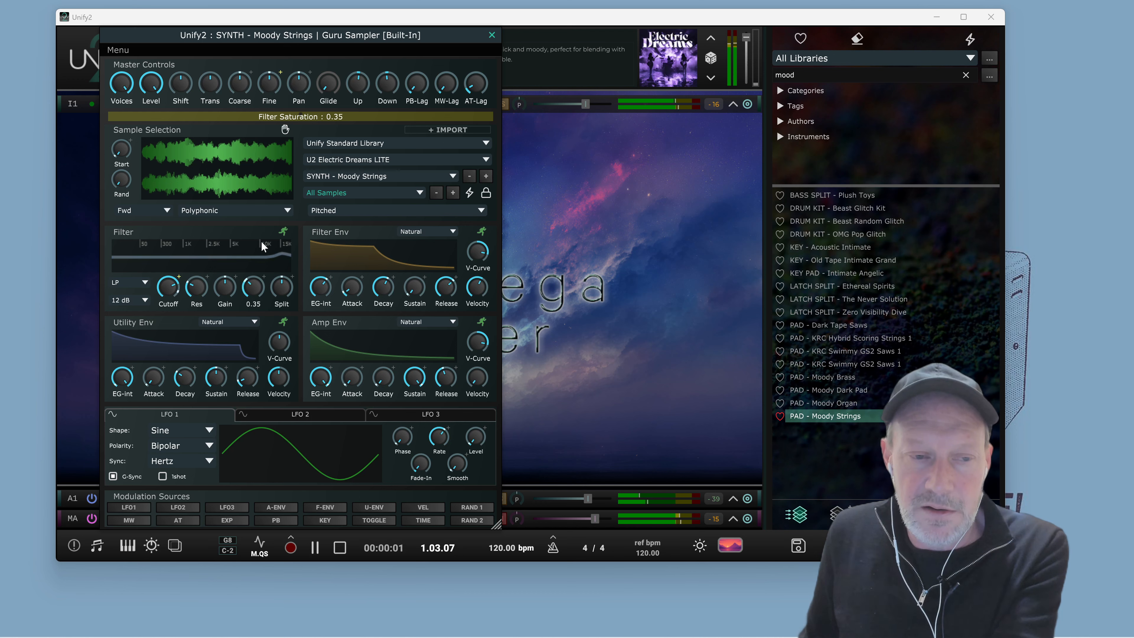
drag(265, 226, 268, 268)
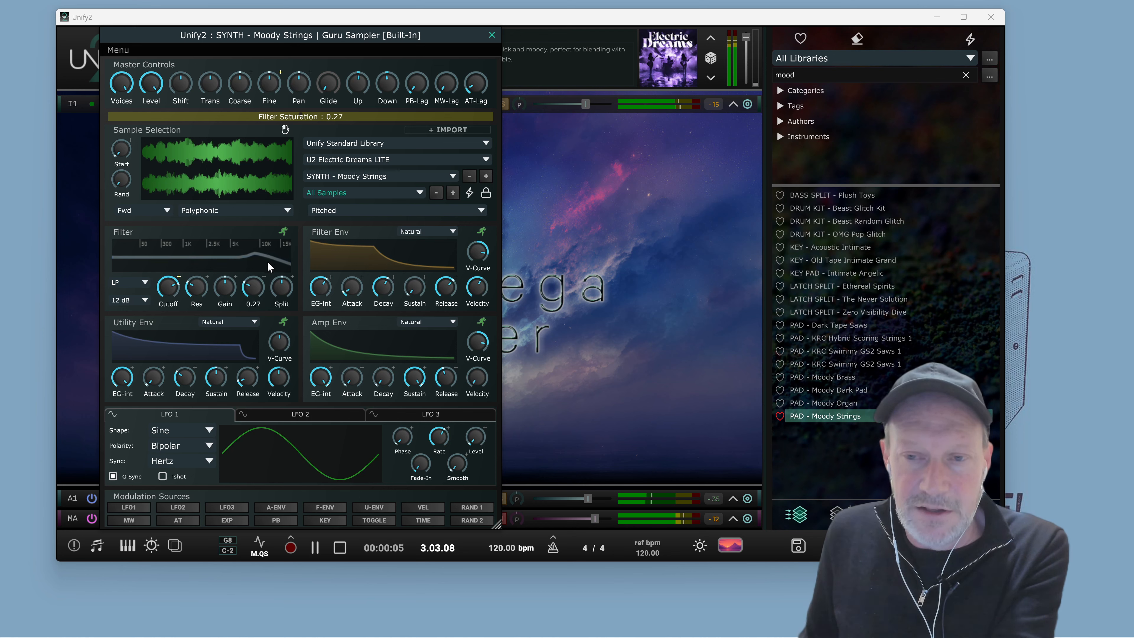
drag(268, 263, 229, 300)
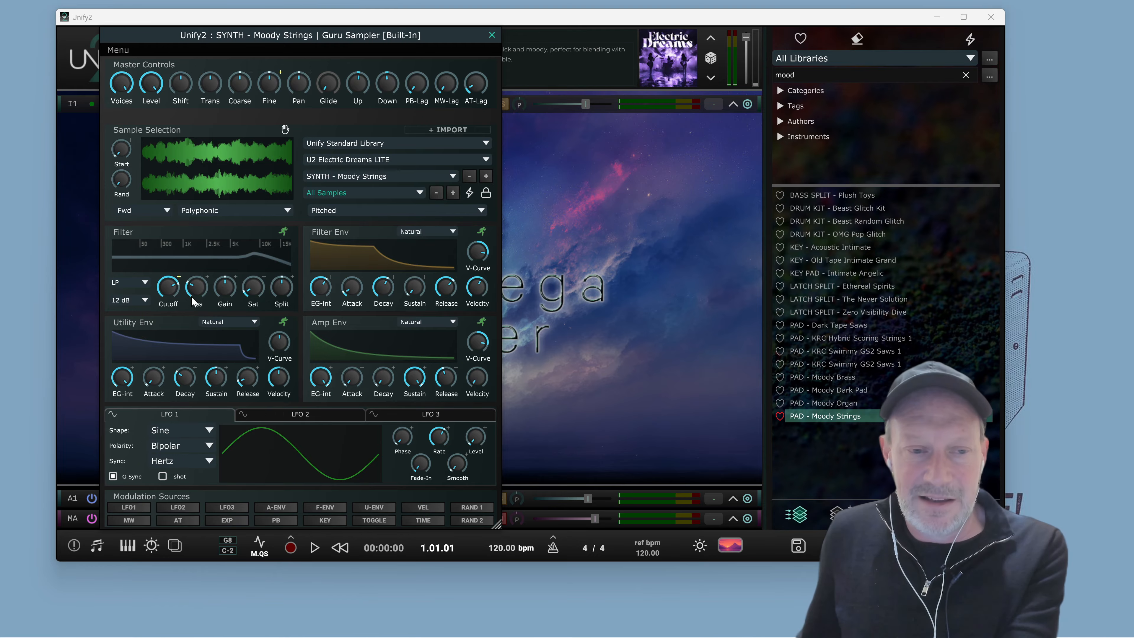
Tweak the filter split and raise the cutoff to about 1955 Hz while the patch plays
key(space)
drag(282, 288, 274, 294)
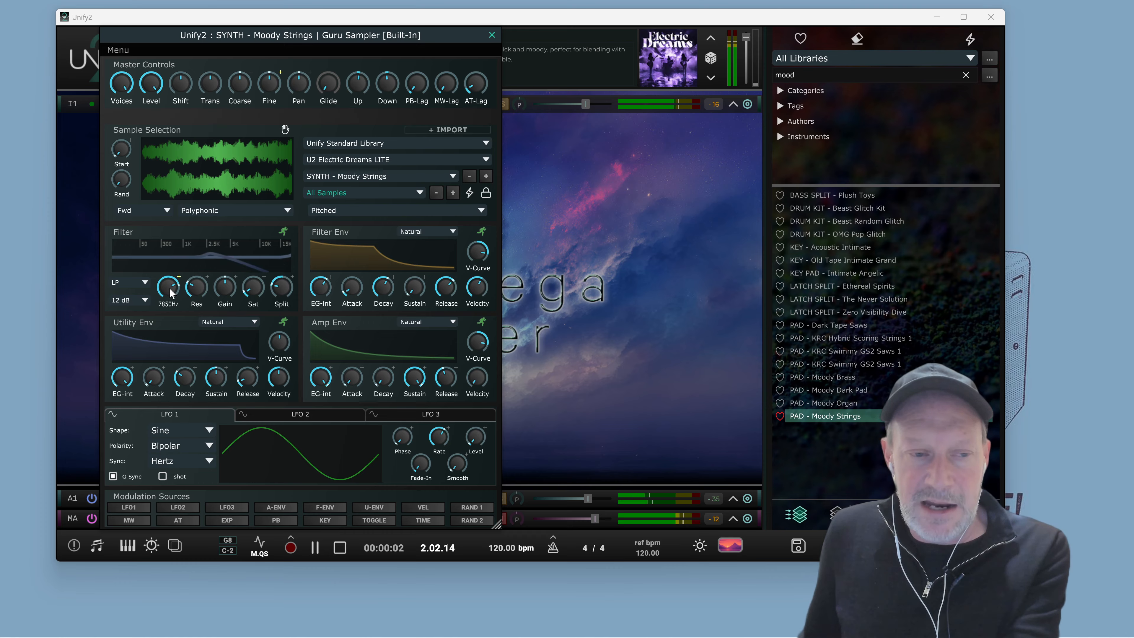
drag(167, 289, 165, 327)
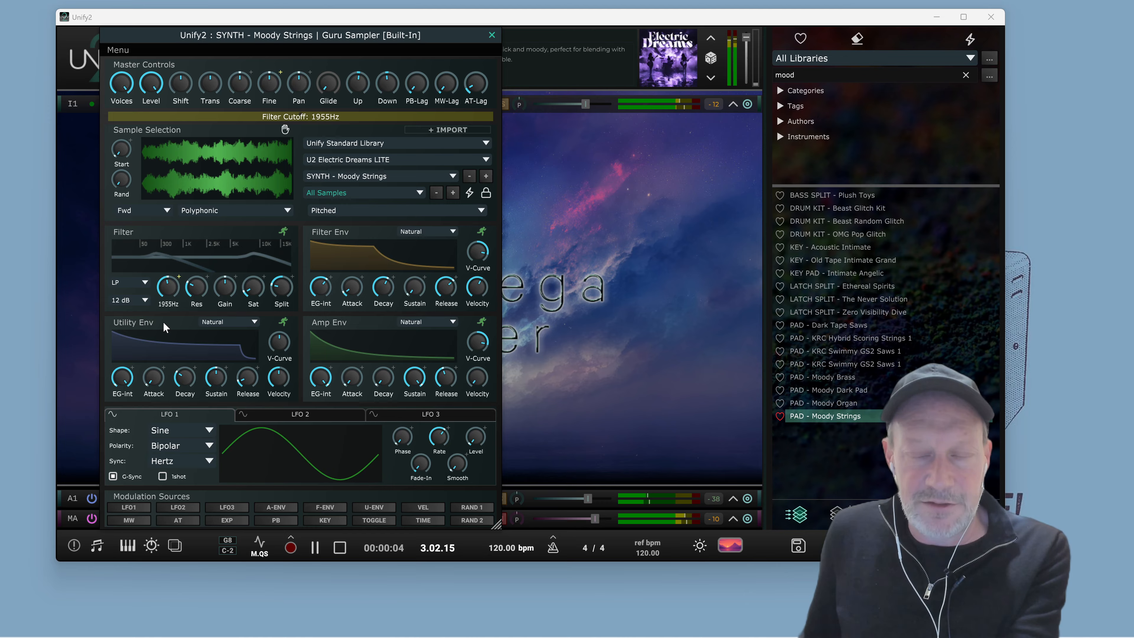
key(space)
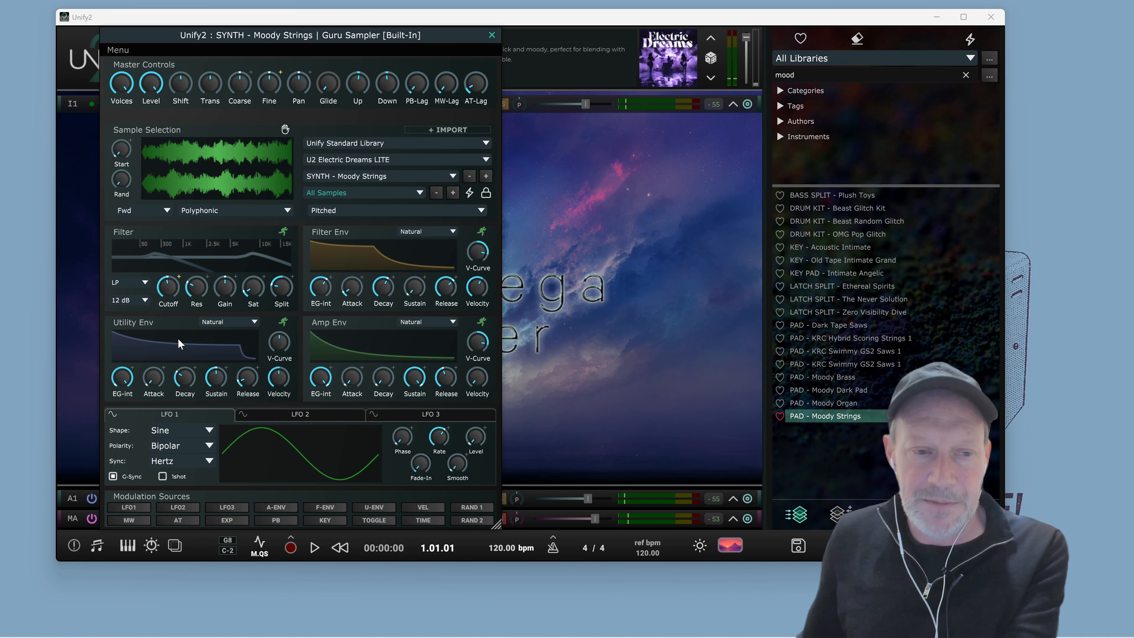
Adjust the filter split during playback and close the sampler editor
key(space)
drag(277, 292, 283, 292)
key(space)
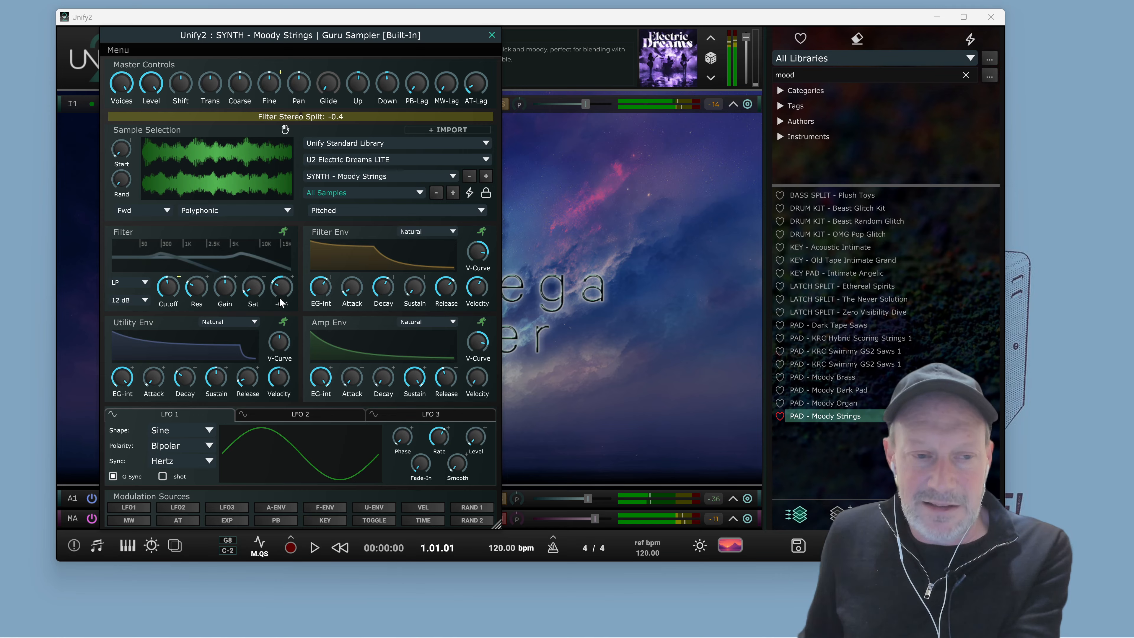
click(492, 35)
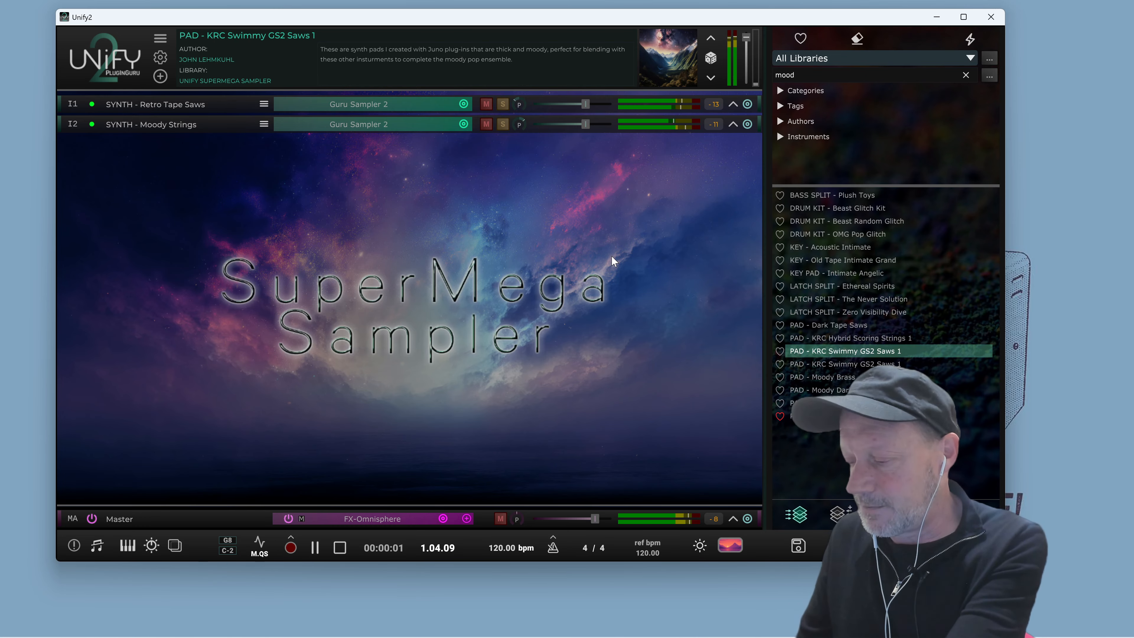
Audition the PAD - KRC Swimmy GS2 Saws 1 patch with its Retro Tape Saws and Moody Strings layers
key(space)
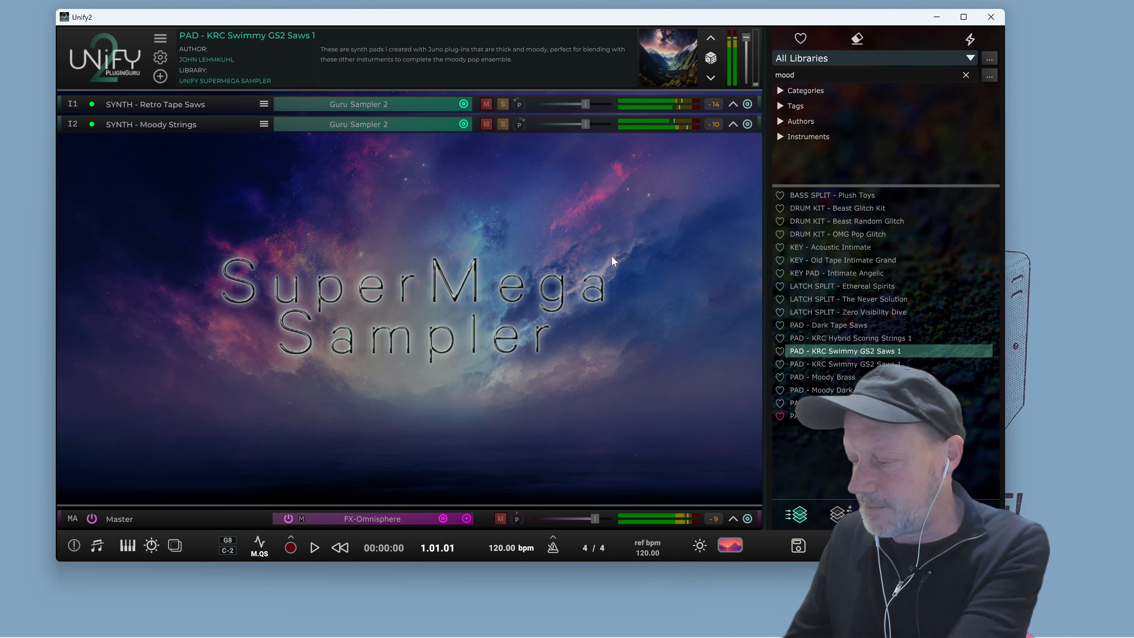
key(space)
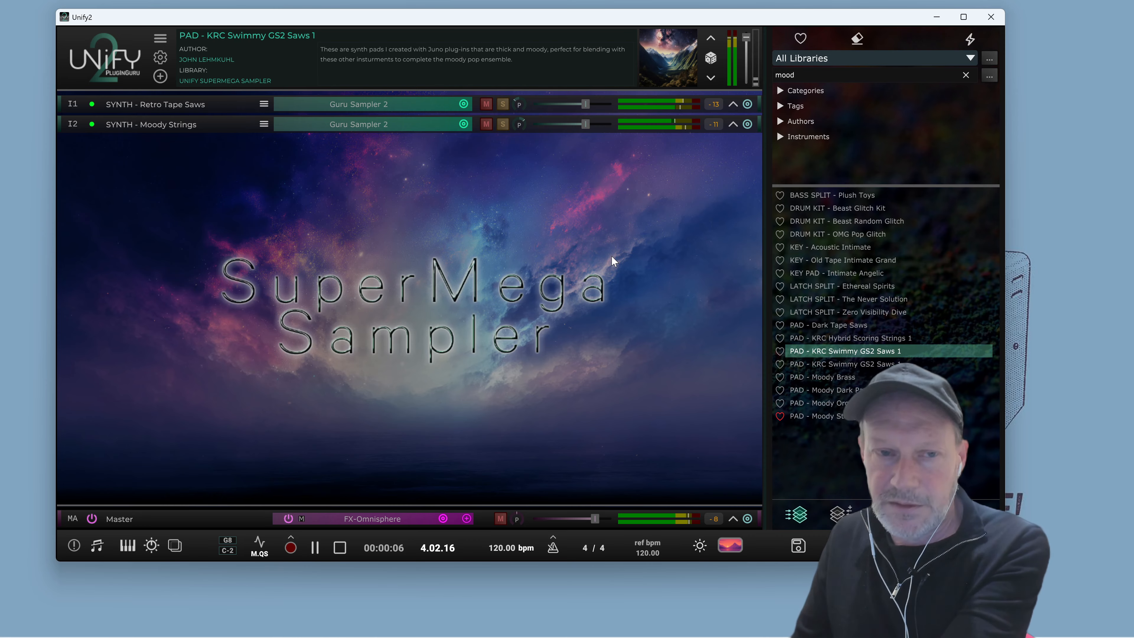
key(space)
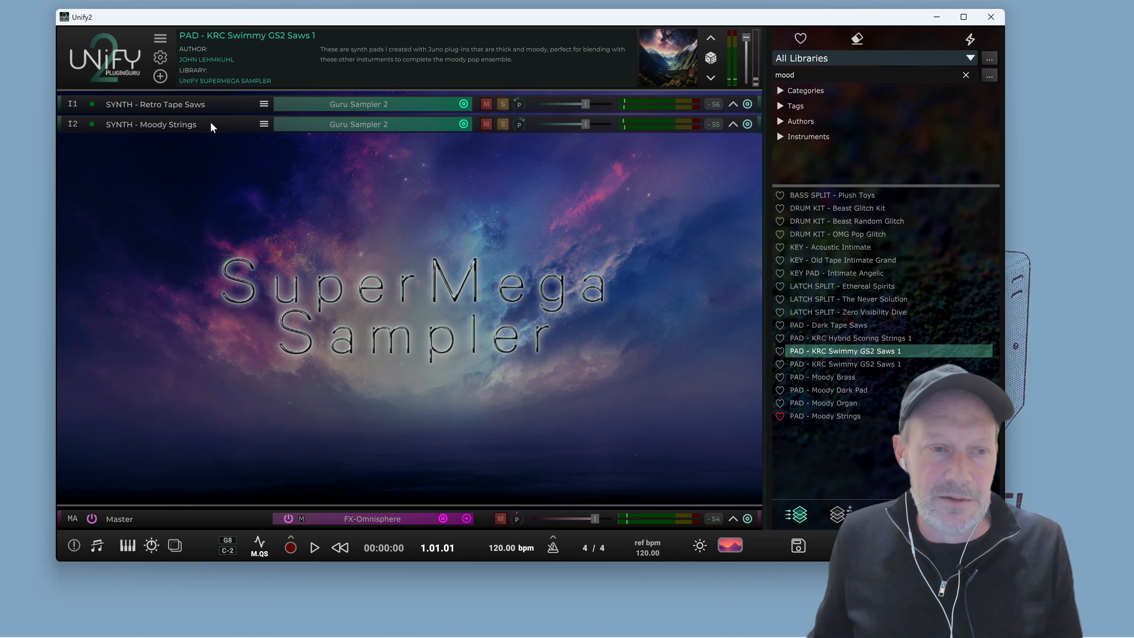
Open the Moody Strings layer's Guru Sampler 2 editor and move it to the side
click(464, 126)
click(410, 126)
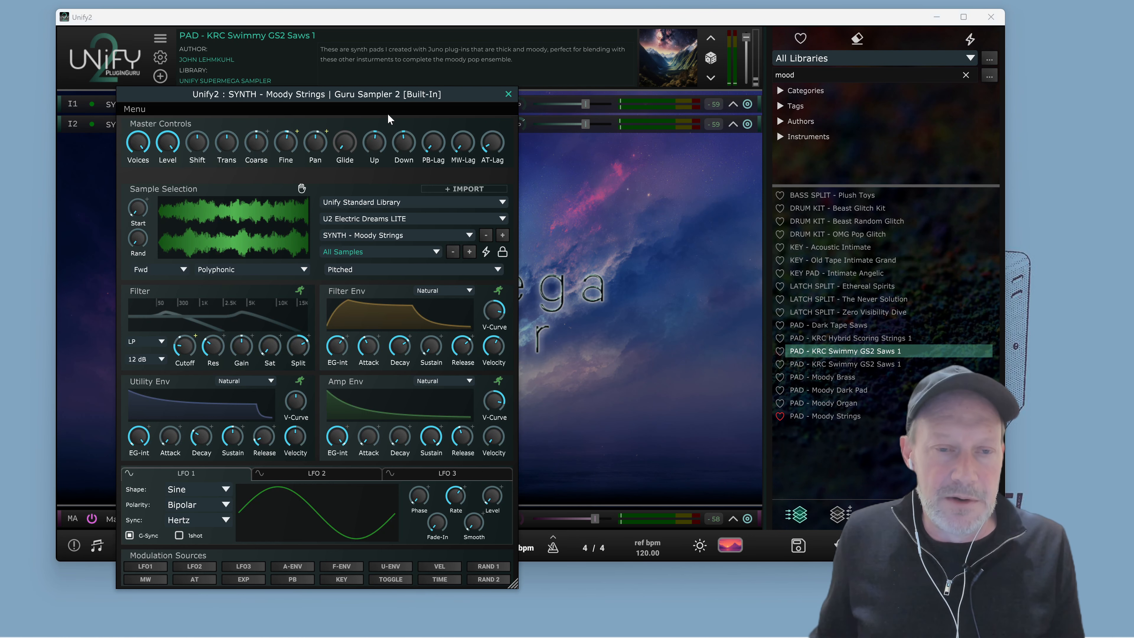
drag(384, 97, 467, 52)
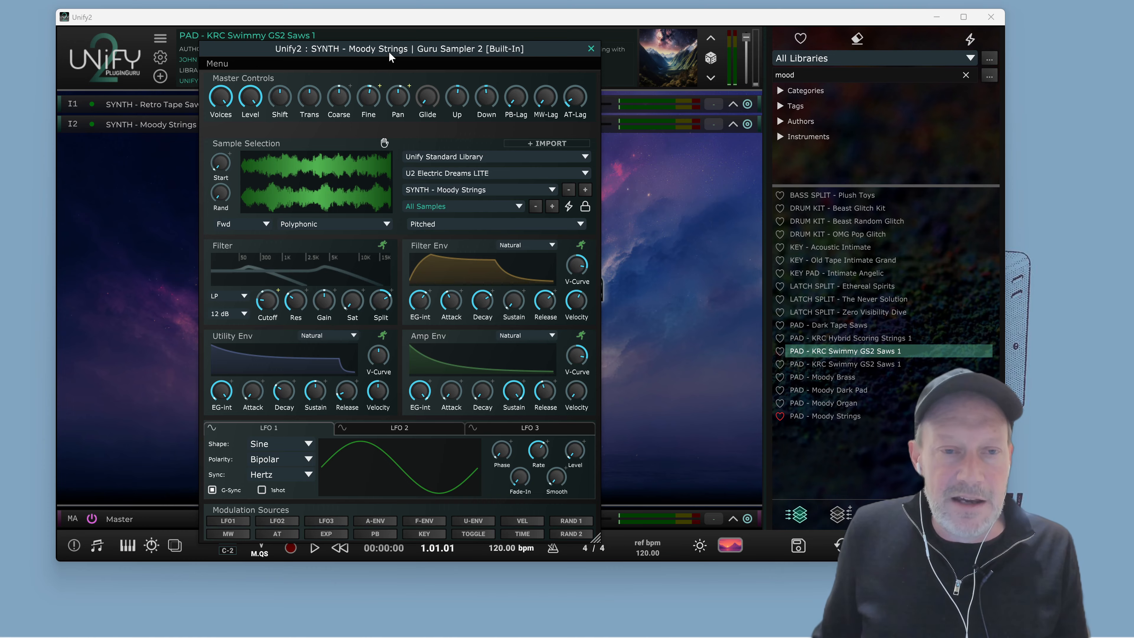
drag(388, 52, 813, 67)
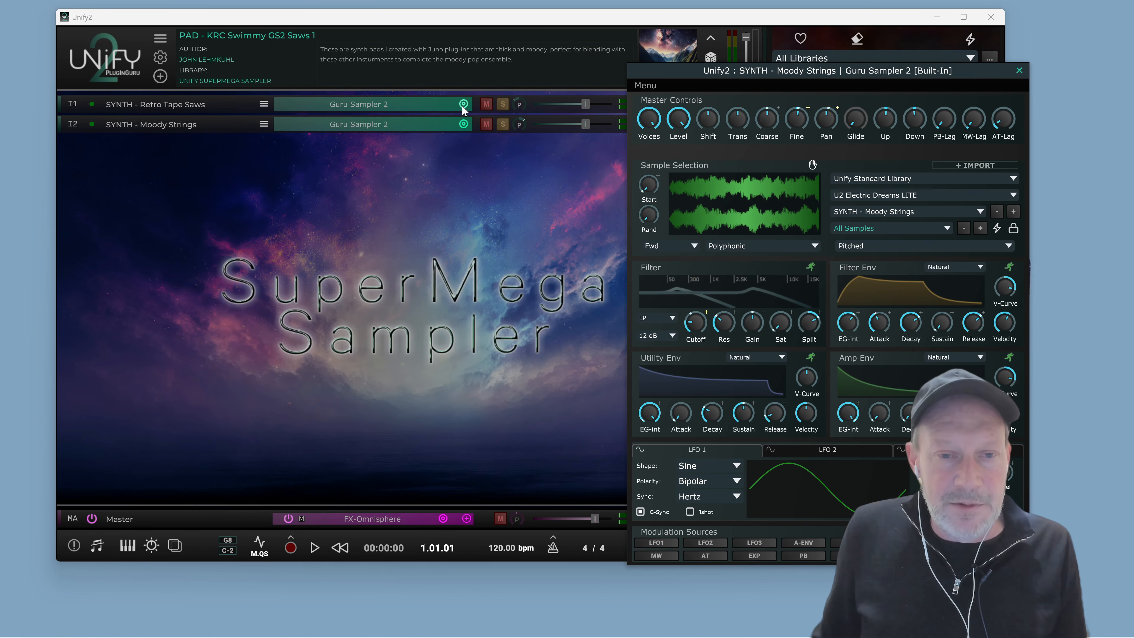
Open the Retro Tape Saws layer's Guru Sampler 2 editor and position it beside the other one
click(398, 105)
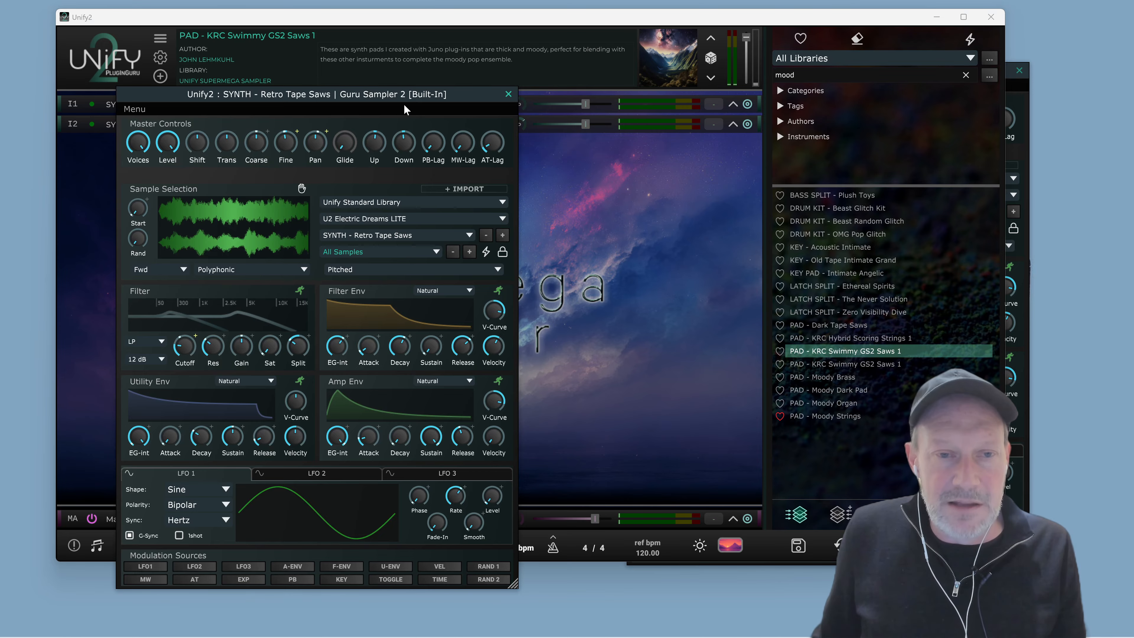
mouse_move(403, 95)
mouse_down()
mouse_move(409, 71)
mouse_move(395, 74)
mouse_up()
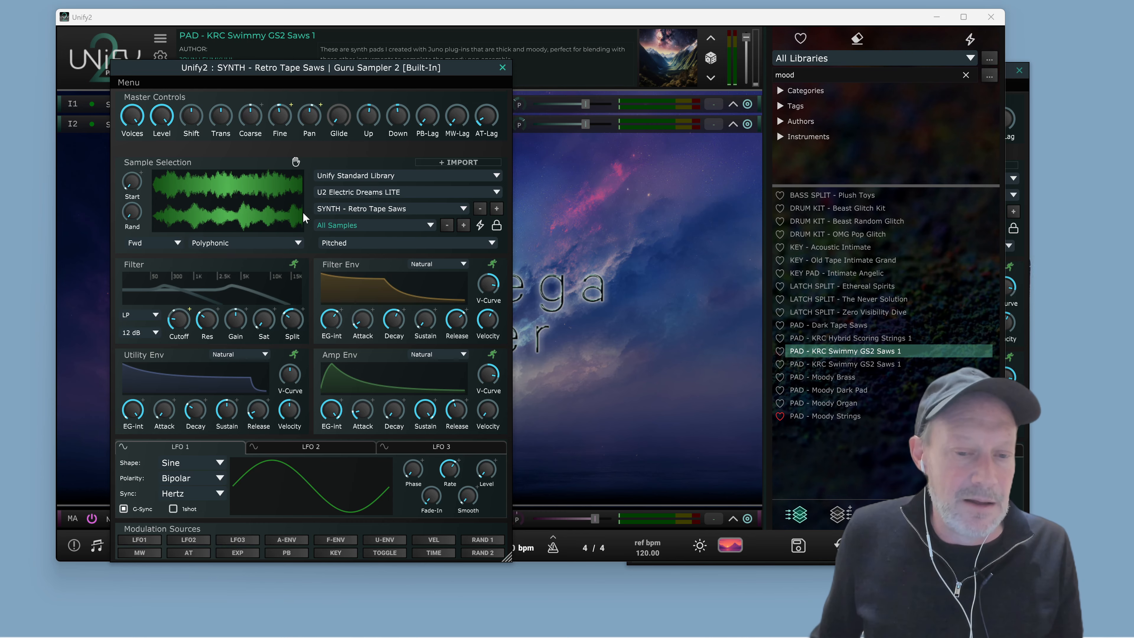
drag(318, 70, 320, 46)
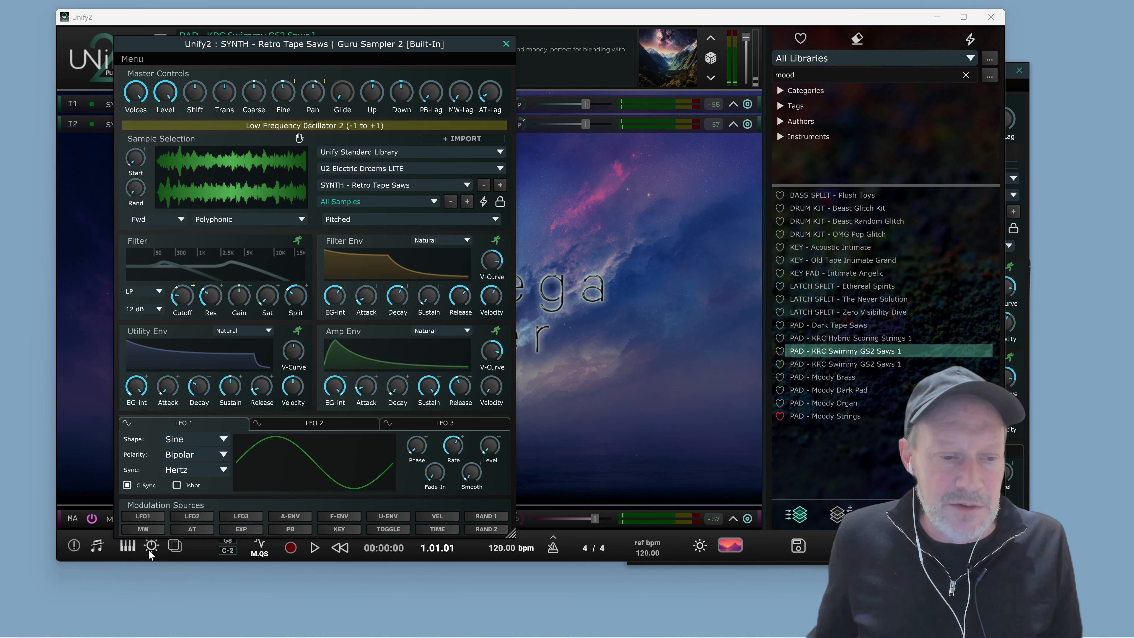
Start a mod wheel modulation assignment in the Retro Tape Saws sampler editor and play the patch
click(151, 531)
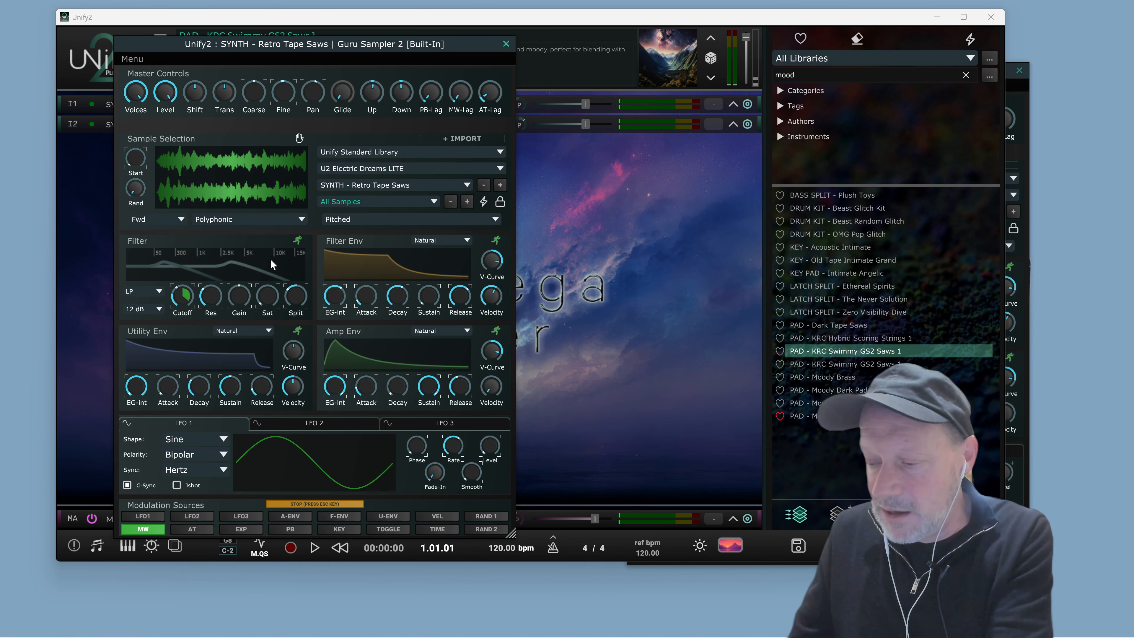
key(space)
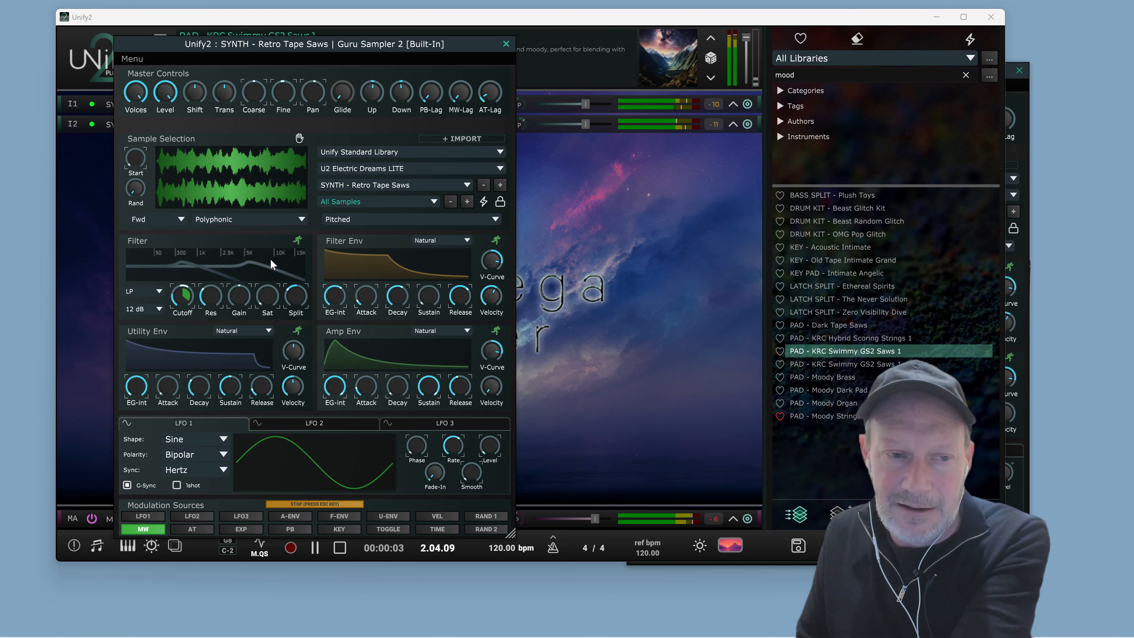
key(space)
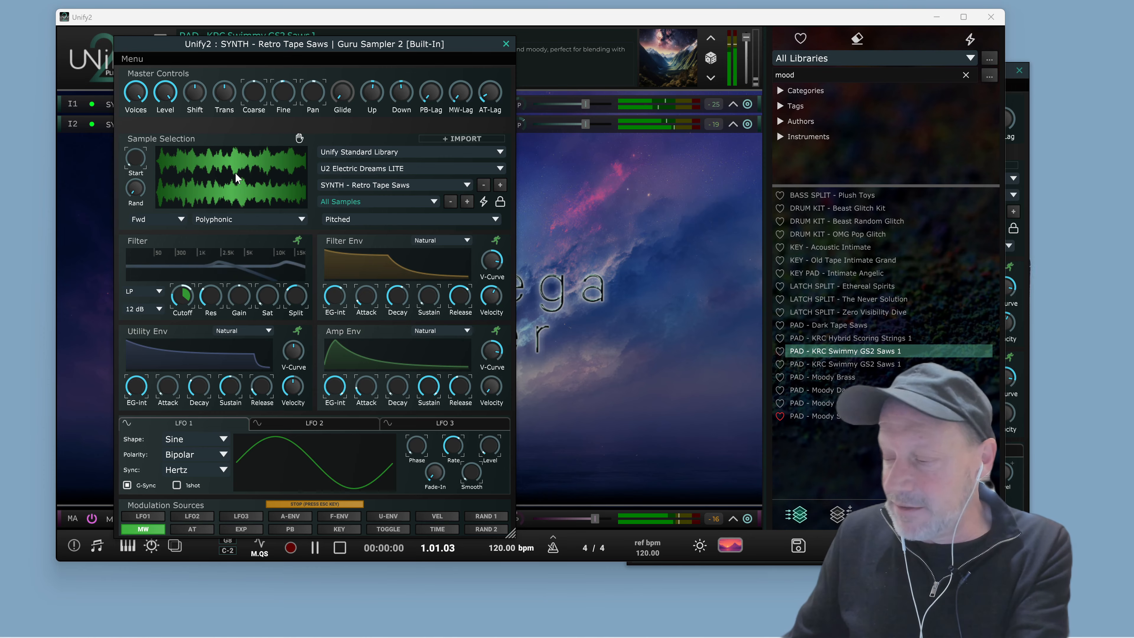
key(space)
key(space)
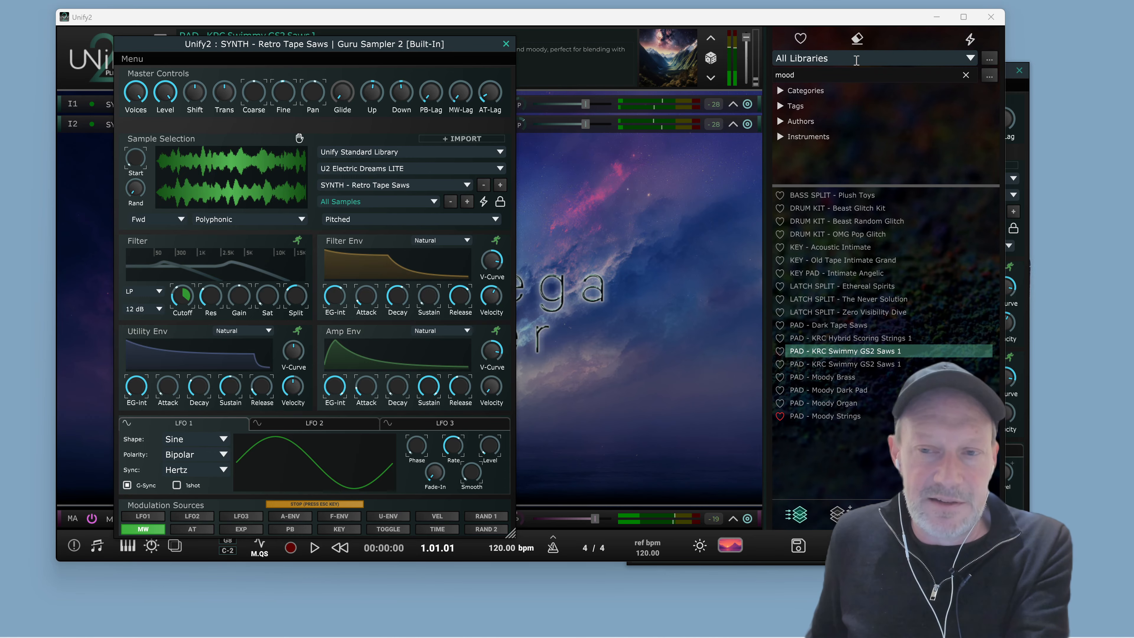
Bring the Moody Strings editor forward and browse its sample selection list
click(1027, 109)
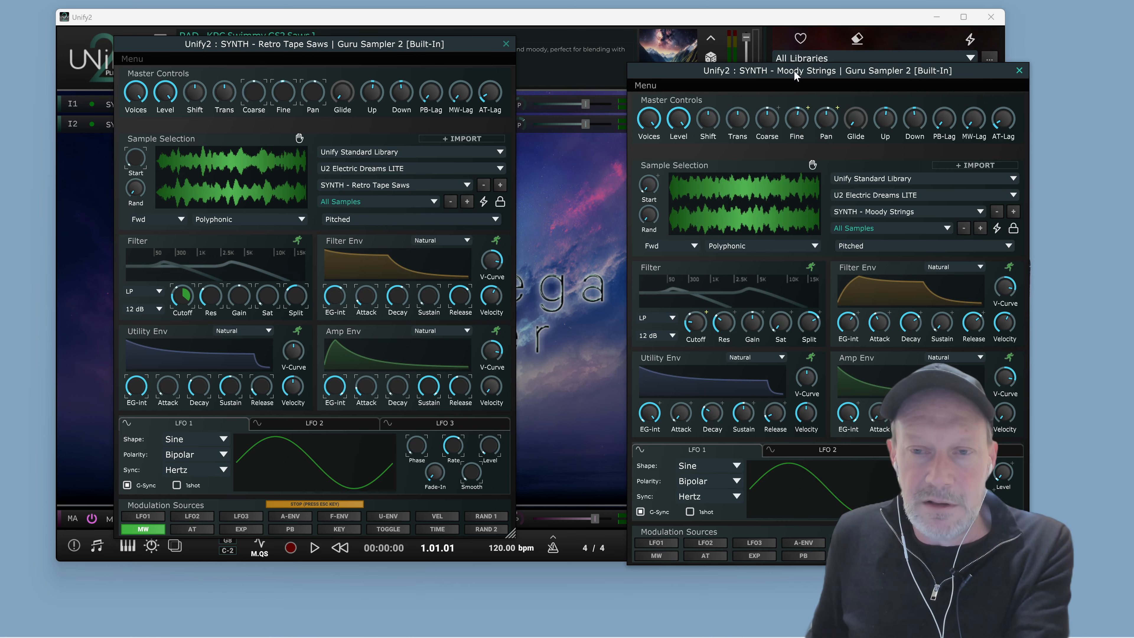
drag(794, 76, 506, 52)
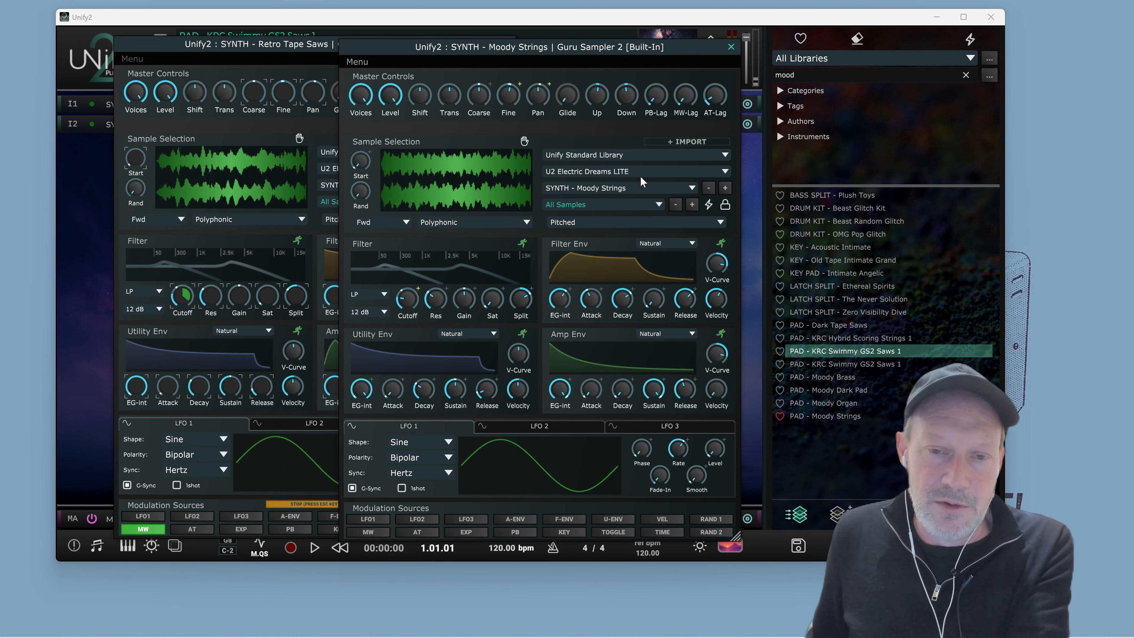
click(626, 186)
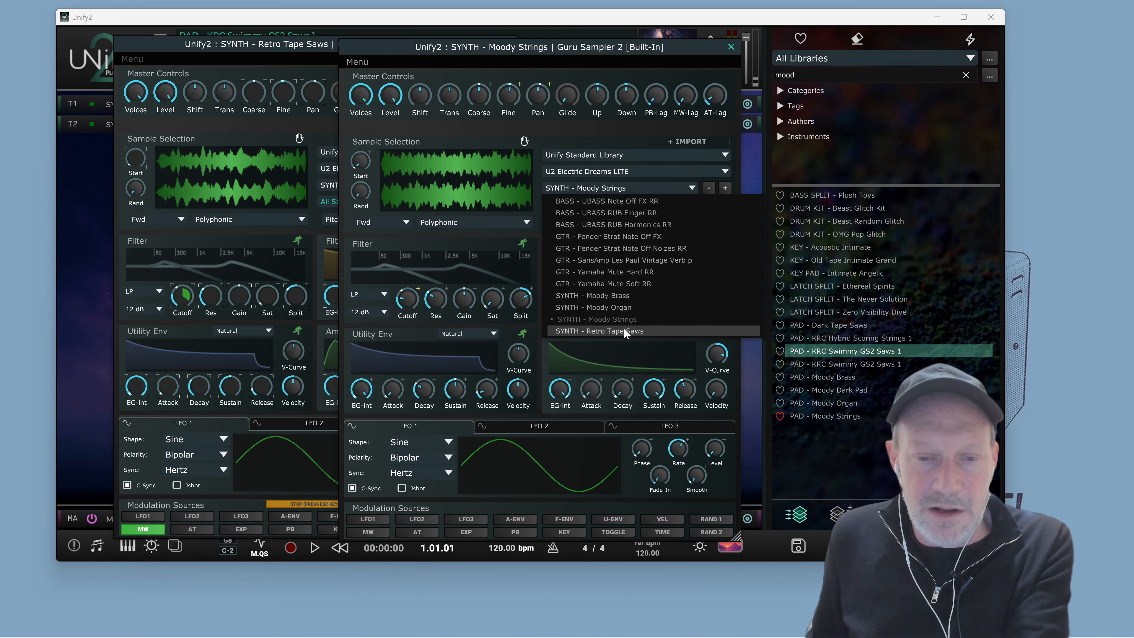
click(248, 143)
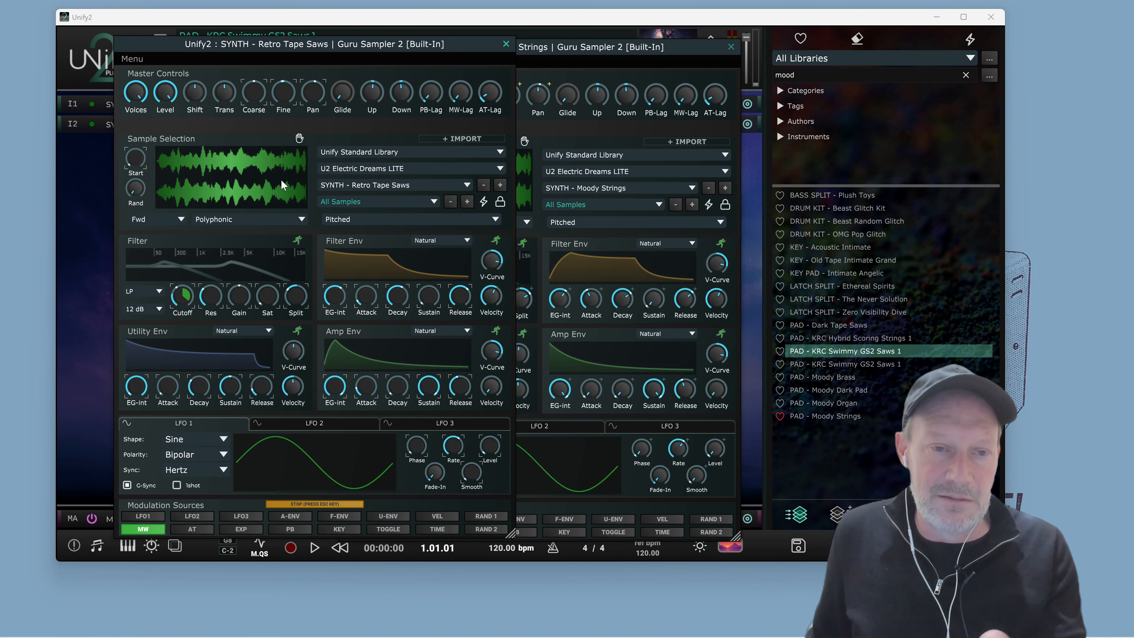
Exit modulation assignment, raise the Retro Tape Saws amp envelope velocity amount, and close both sampler editors
click(339, 505)
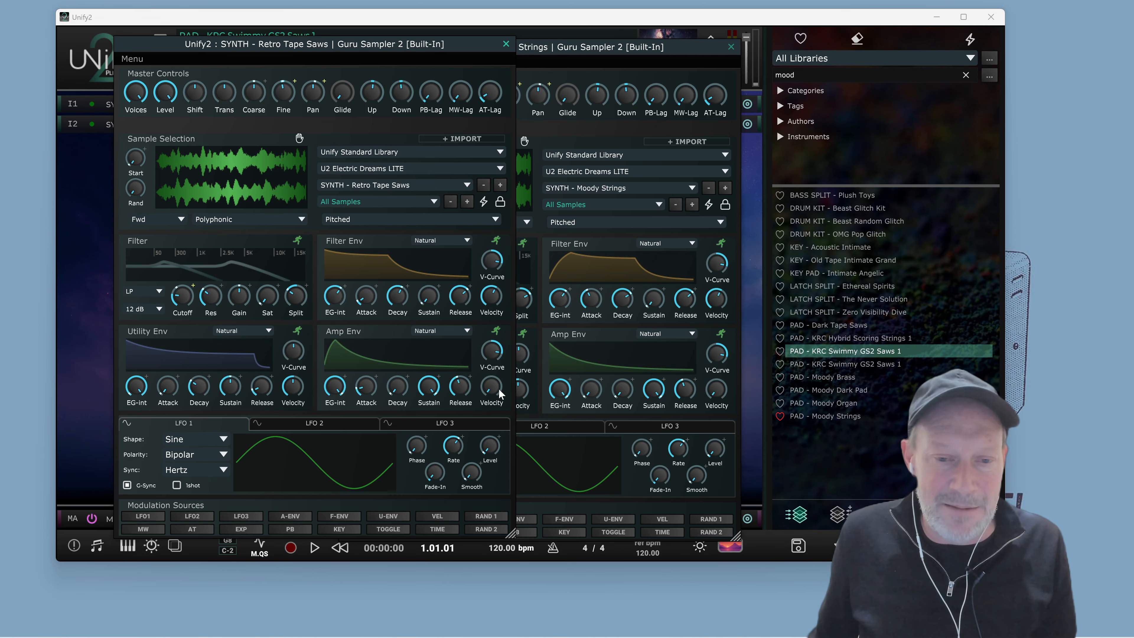
drag(493, 393, 494, 363)
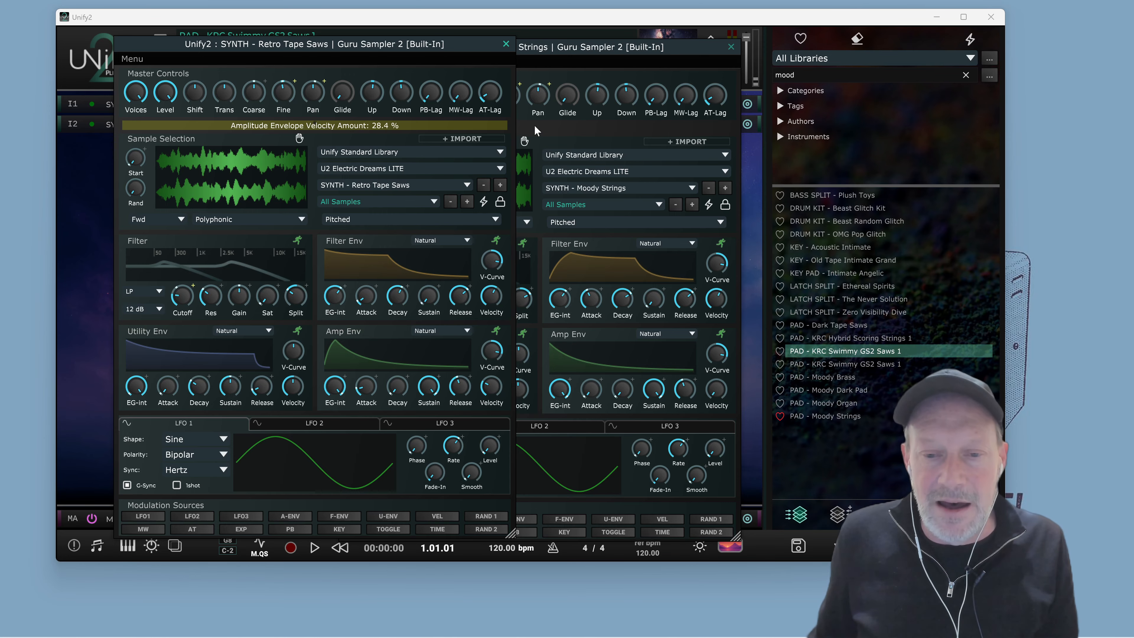
click(506, 44)
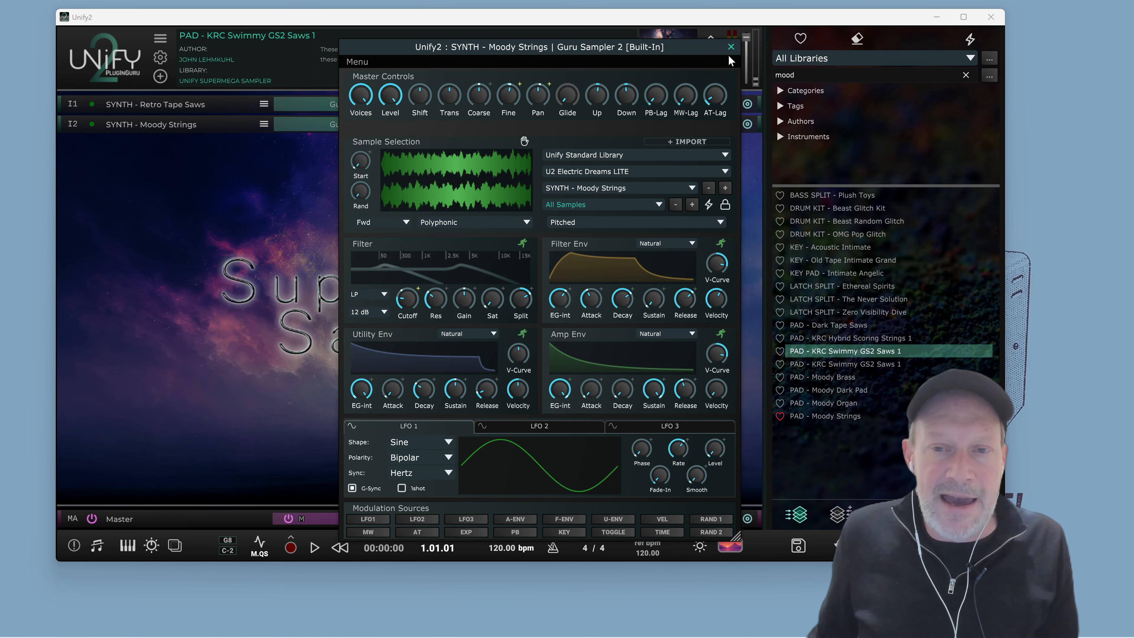
click(736, 48)
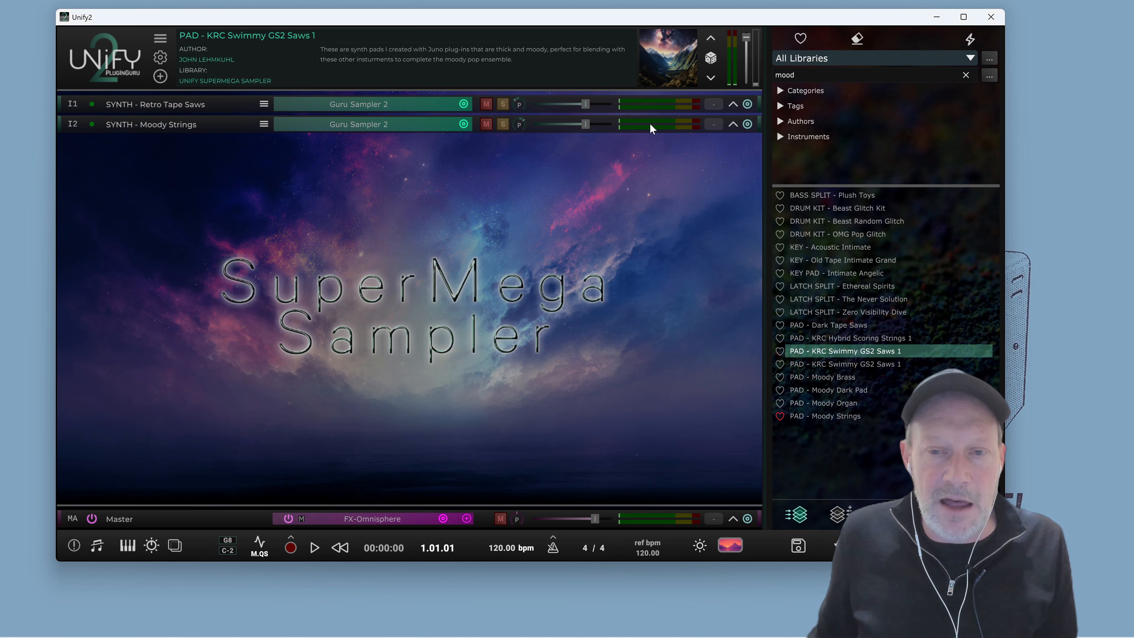
Expand the layer view and audition the Retro Tape Saws layer's Omnisphere FX rack
click(731, 123)
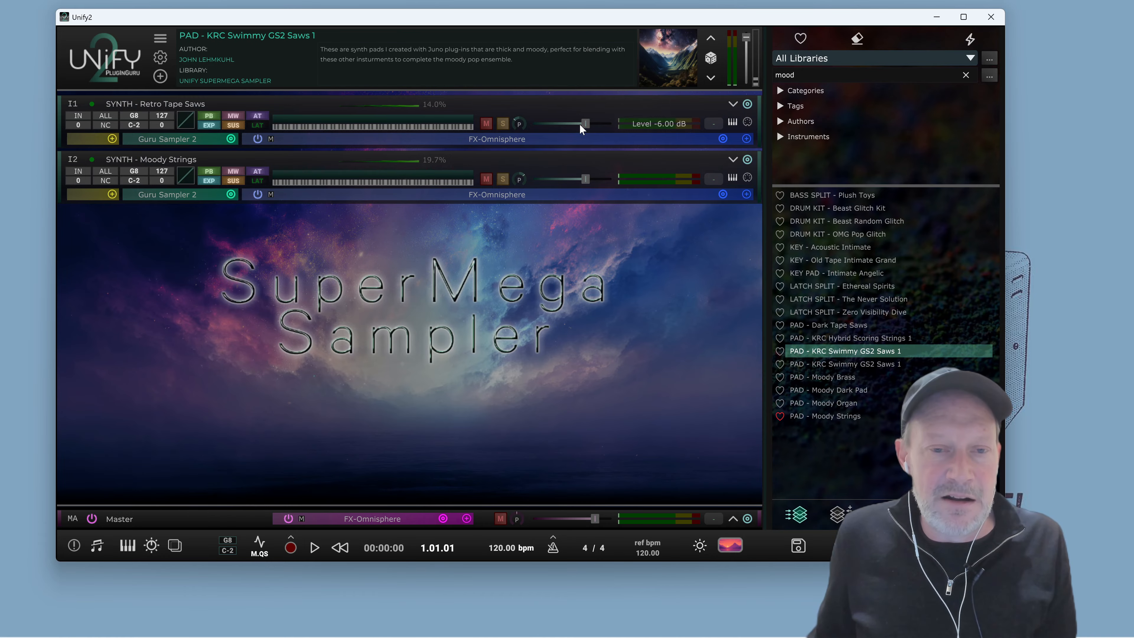
click(519, 142)
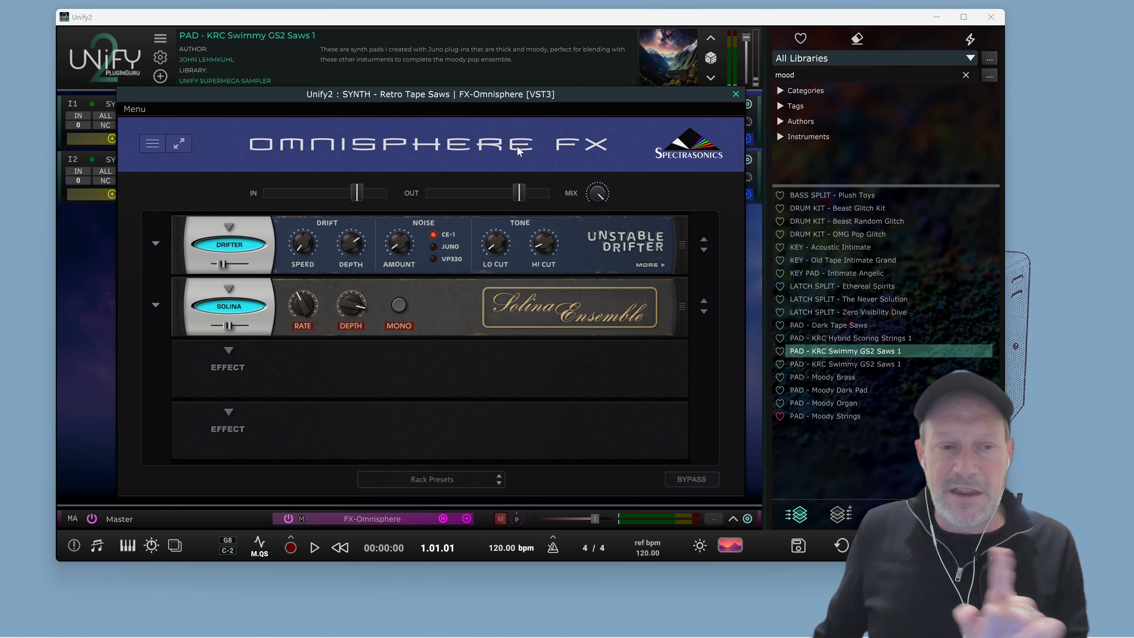
drag(504, 91, 528, 60)
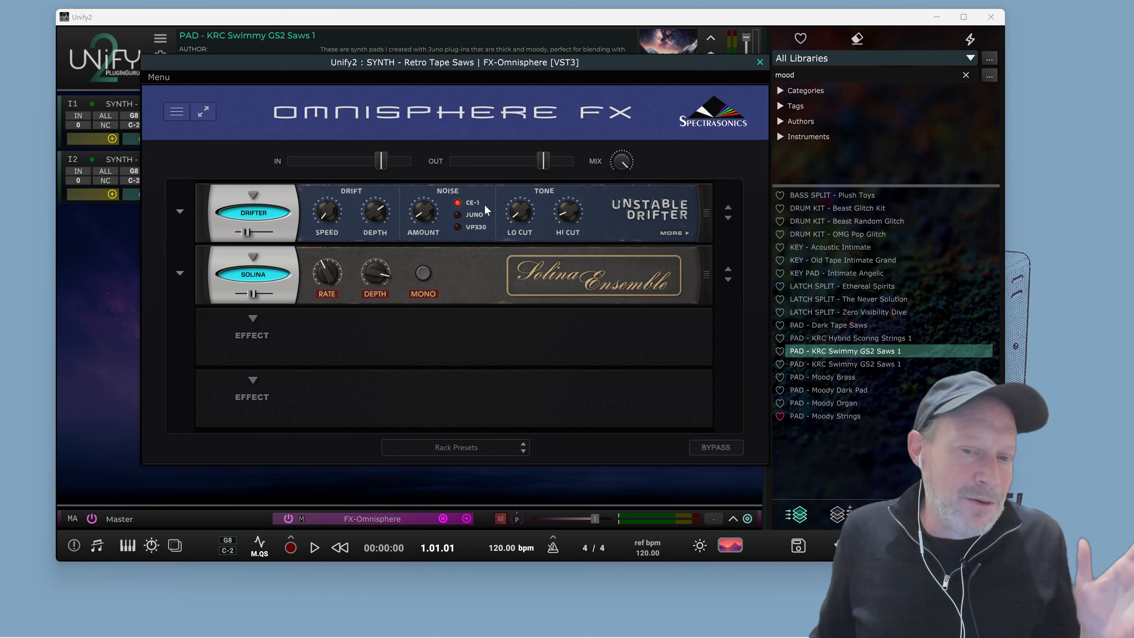
key(space)
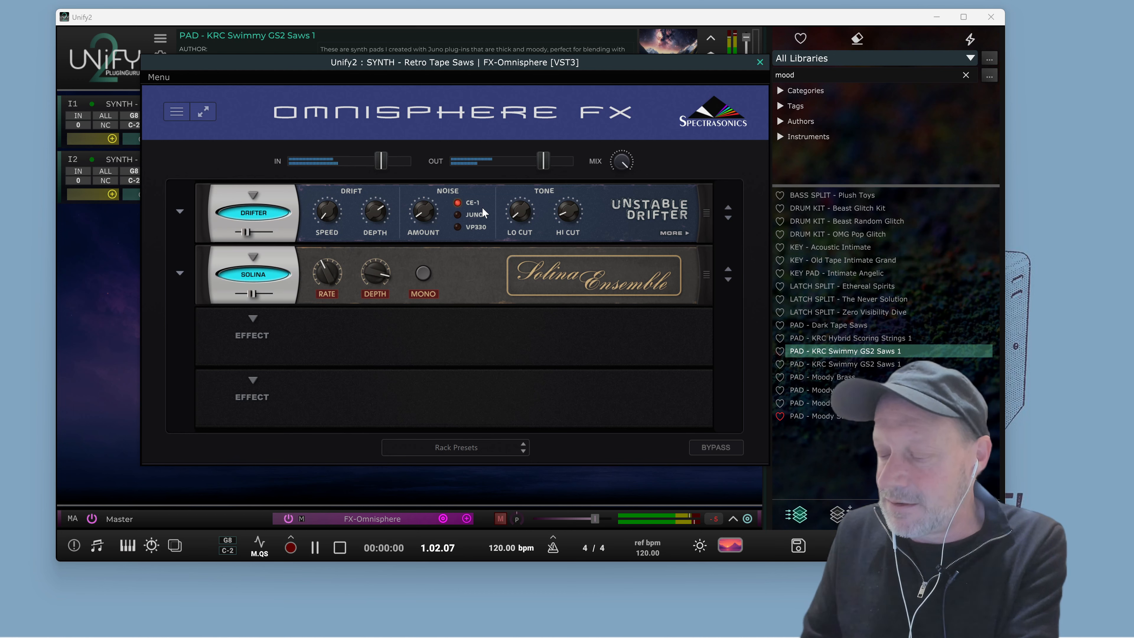
key(space)
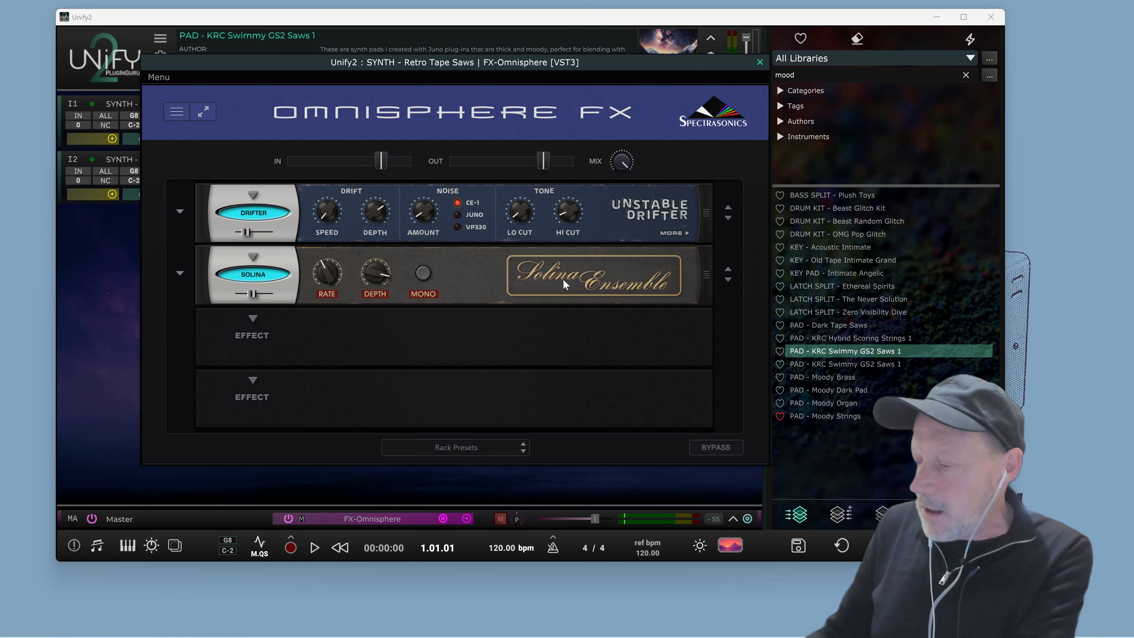
key(space)
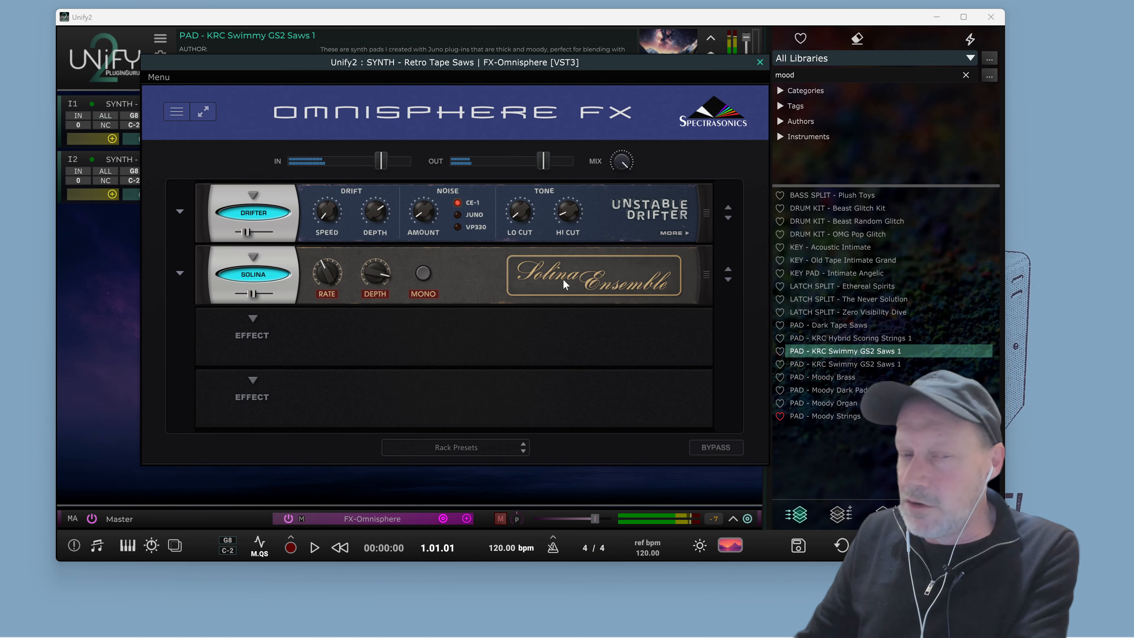
key(space)
key(space)
key(space)
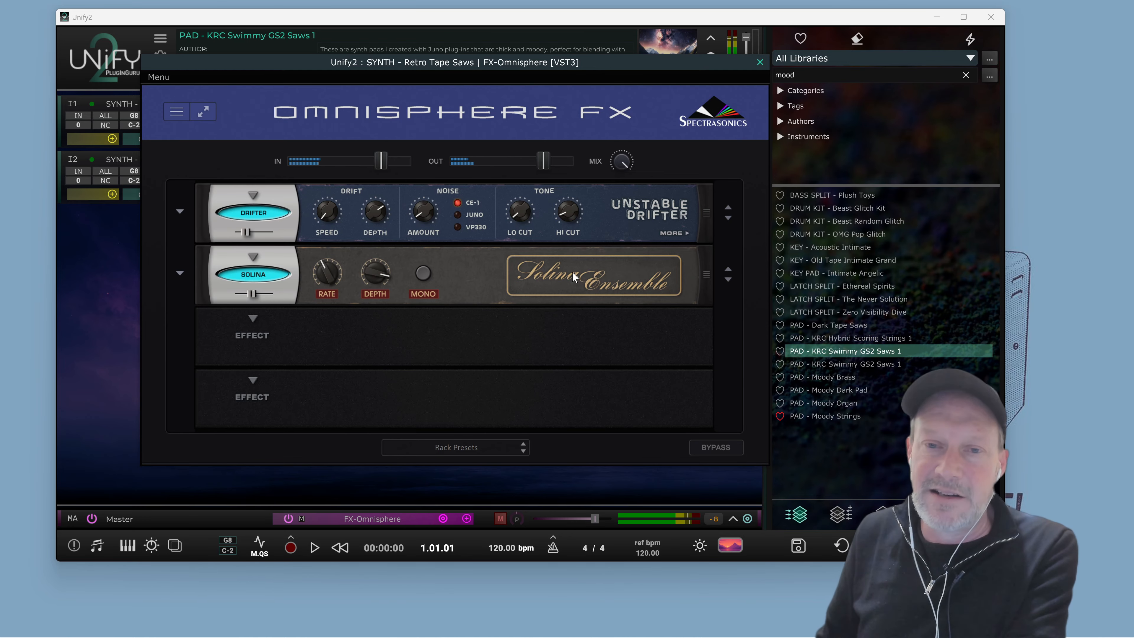
click(759, 61)
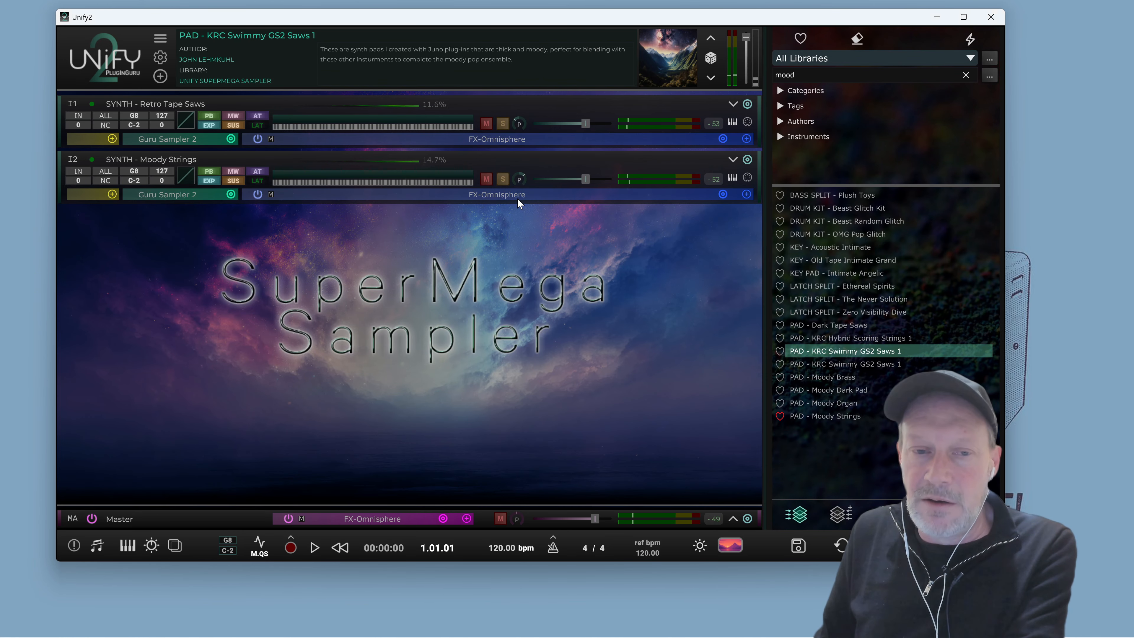
Inspect the Moody Strings layer's Omnisphere FX rack and its pan and level, then play the patch
click(507, 195)
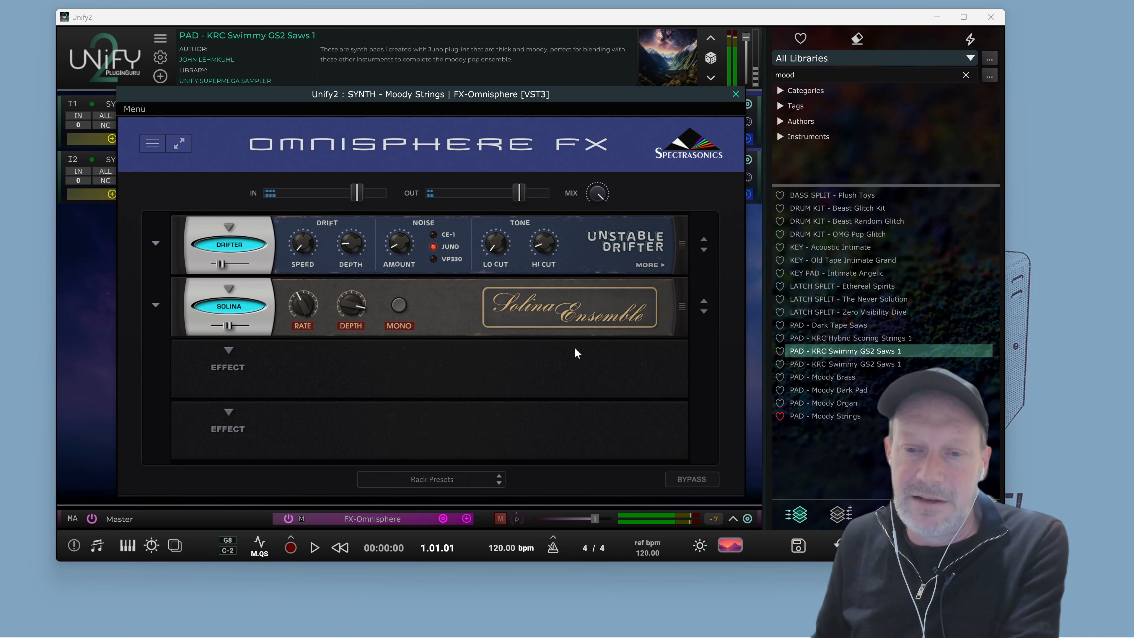
click(733, 96)
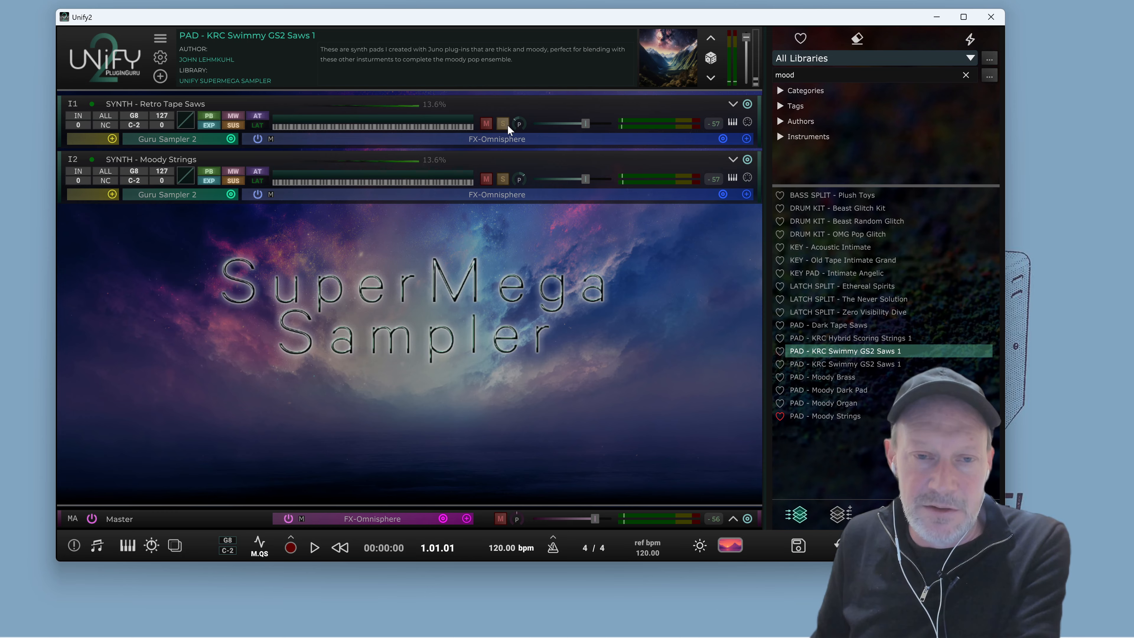
mouse_move(520, 126)
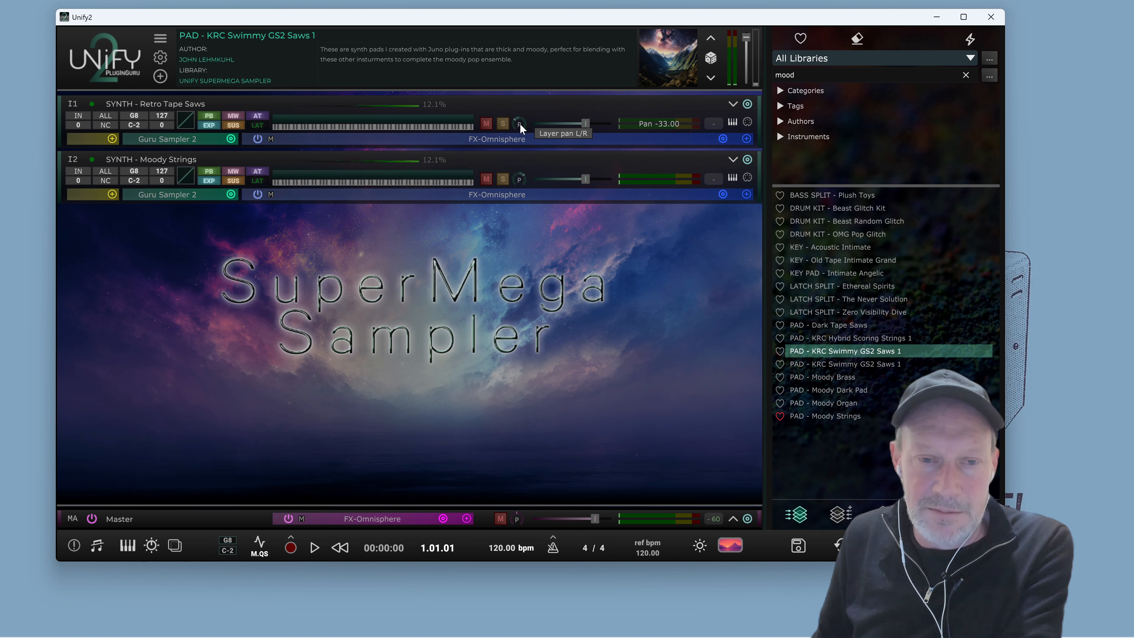
mouse_move(518, 180)
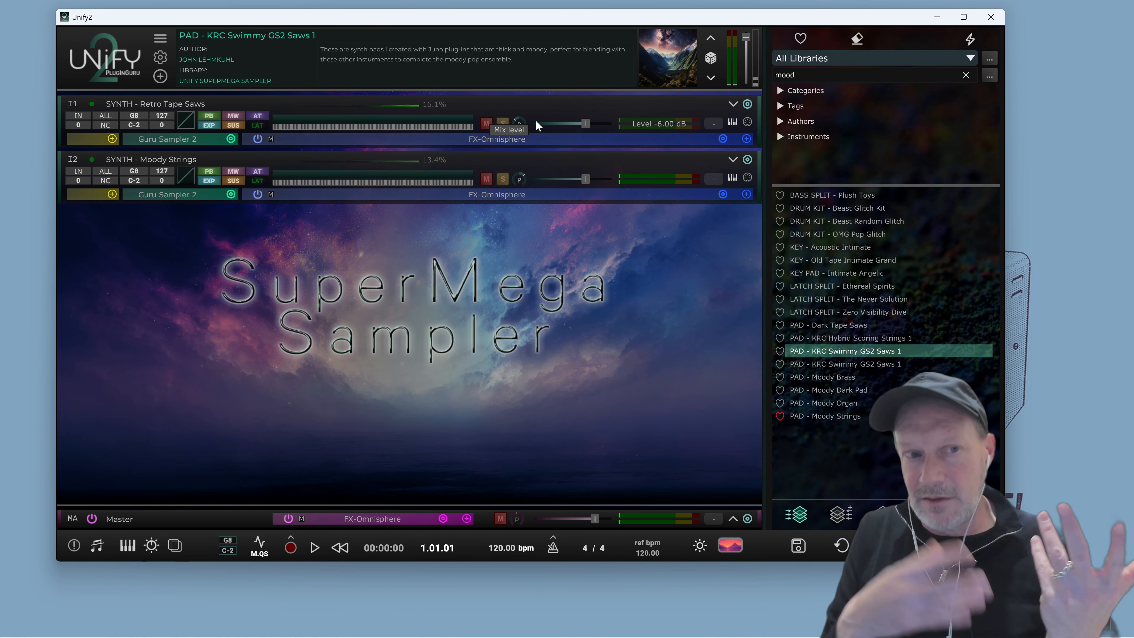
key(space)
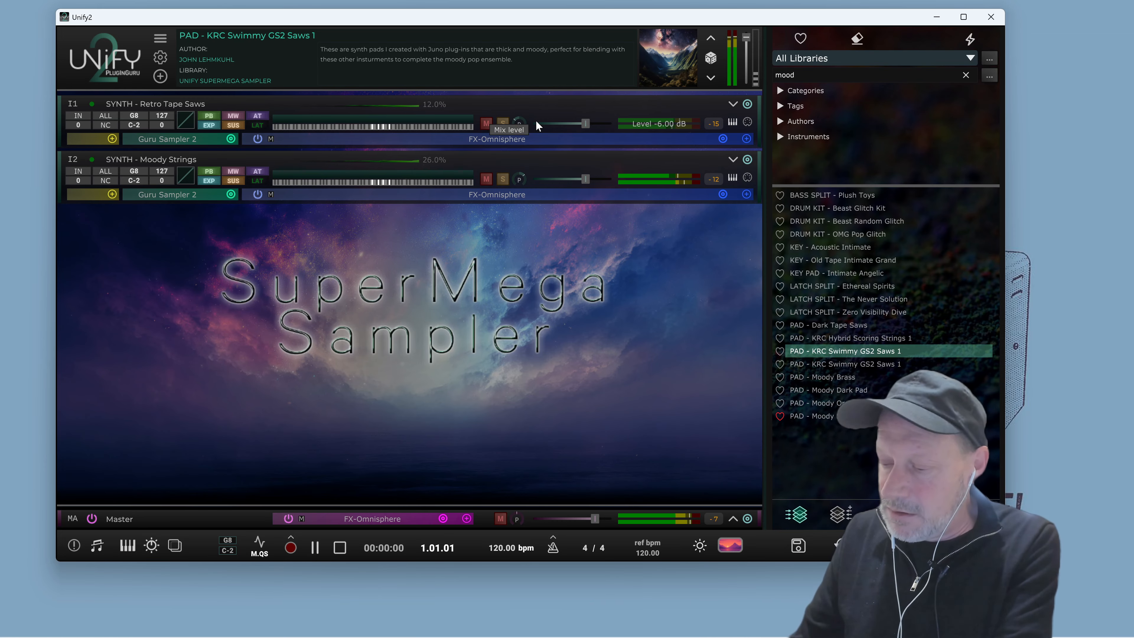
key(space)
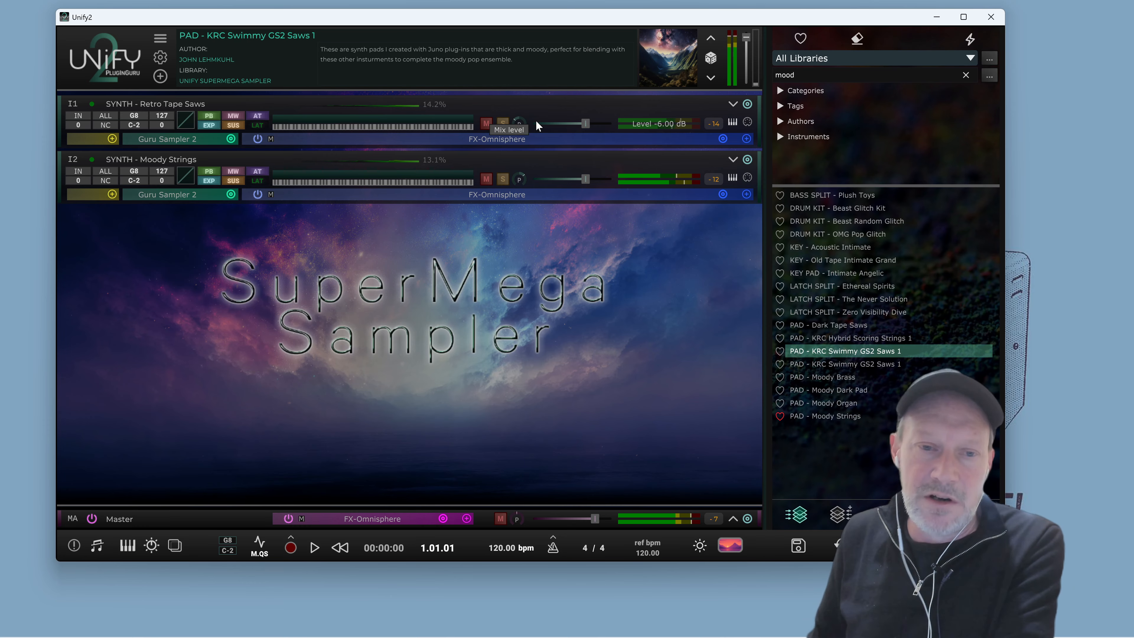
Load the PAD - KRC Hybrid Scoring Strings 1 patch and view its Soundpaint layer editor
mouse_move(871, 346)
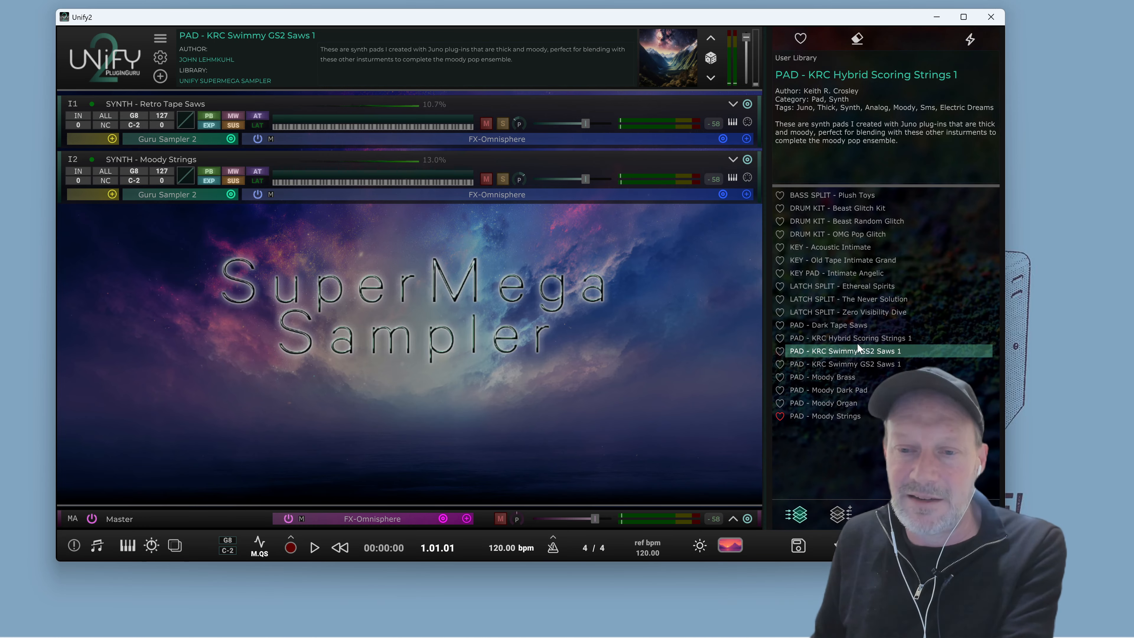
double_click(866, 340)
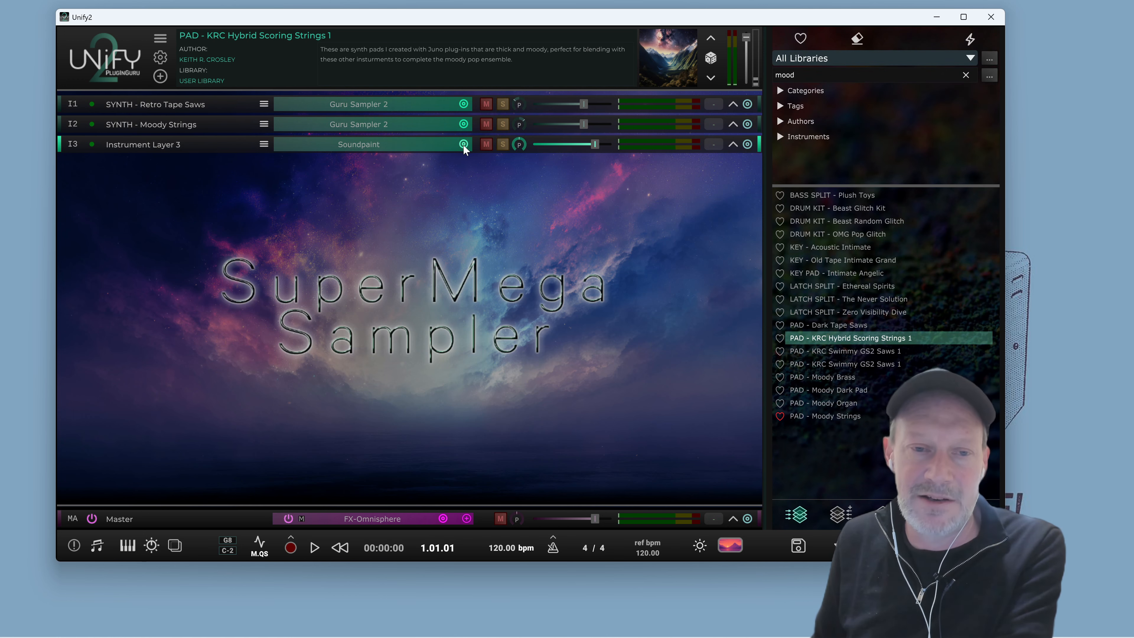
click(418, 145)
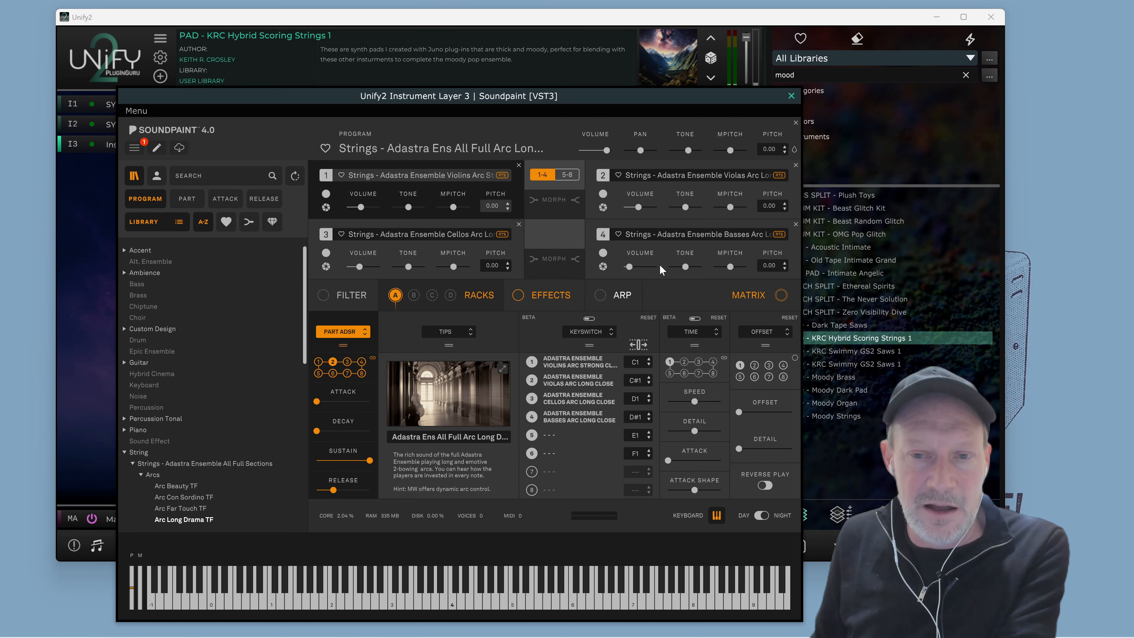
click(791, 96)
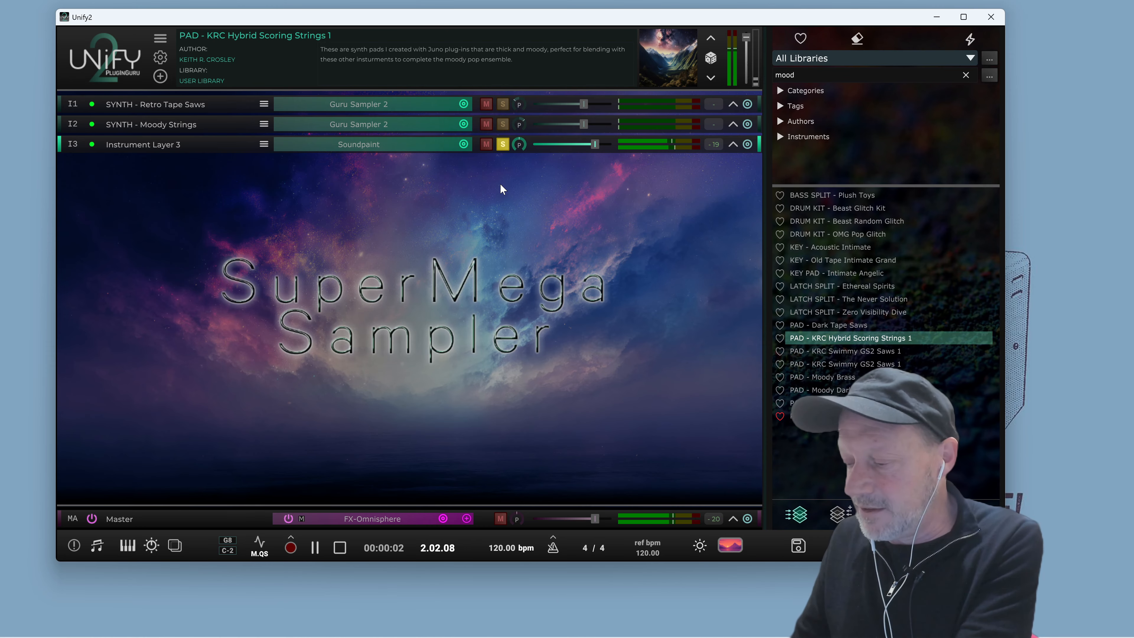
Turn off solo on the Soundpaint instrument layer and play the patch
key(space)
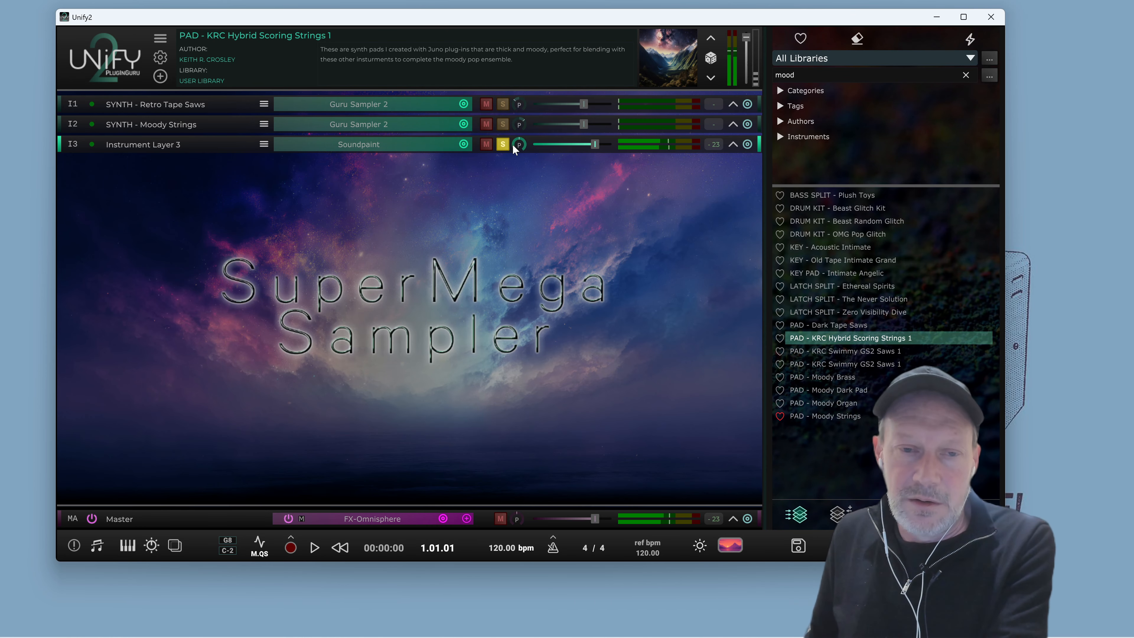
click(504, 147)
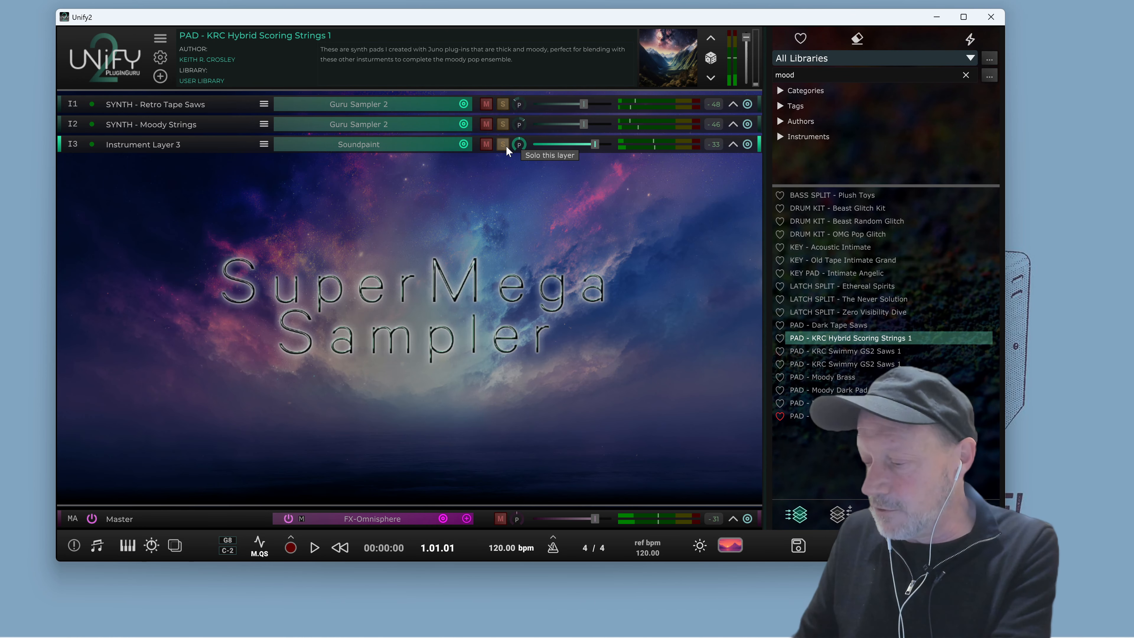
key(space)
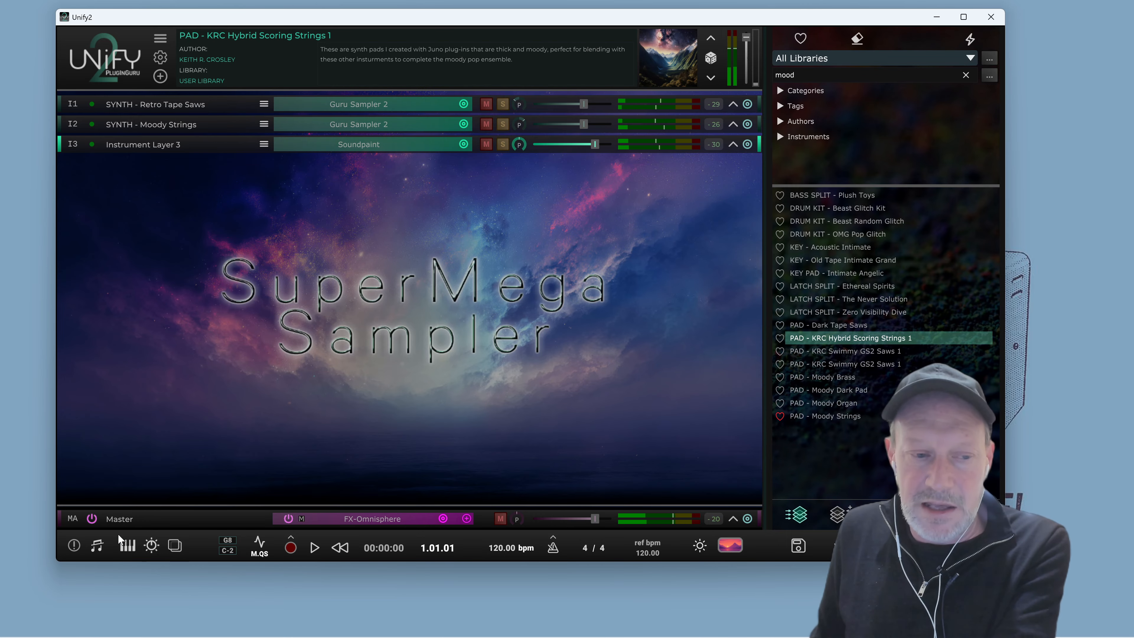
Show the macro controls panel and switch to the second macro bank
click(151, 546)
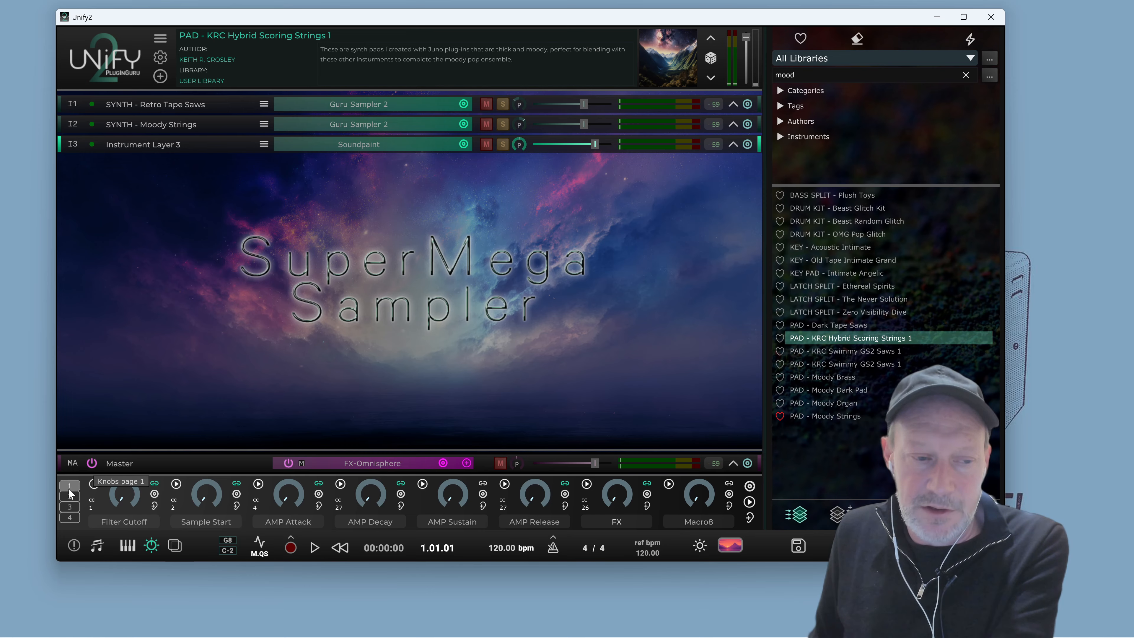
click(73, 509)
click(69, 496)
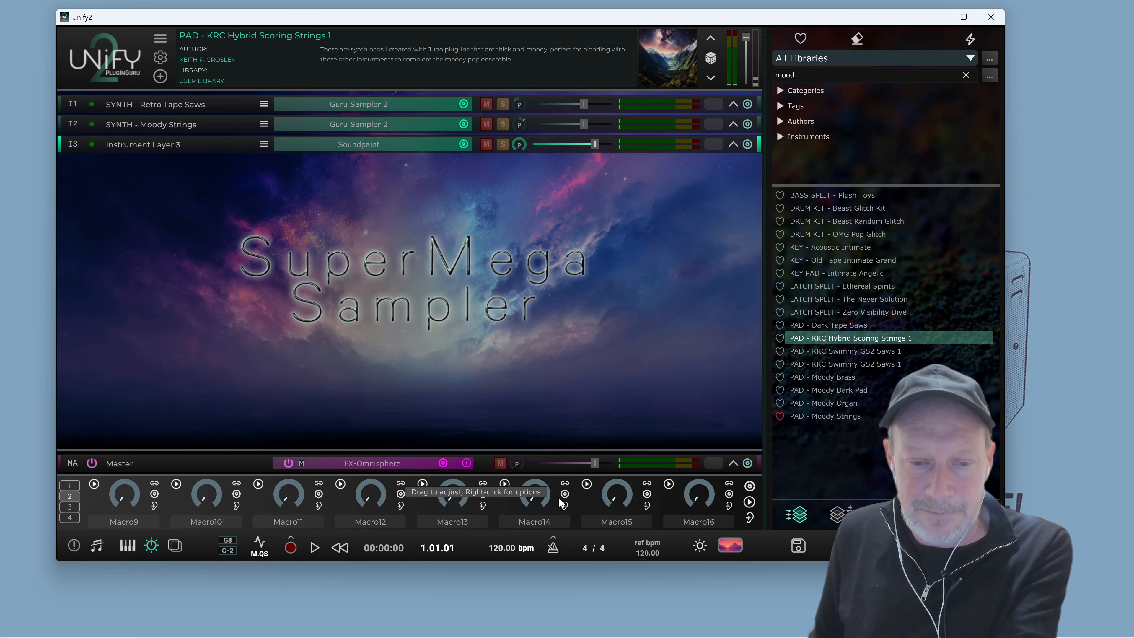
Assign Macro14 to MIDI CC 27 with MIDI Learn and play the patch while turning it
click(563, 486)
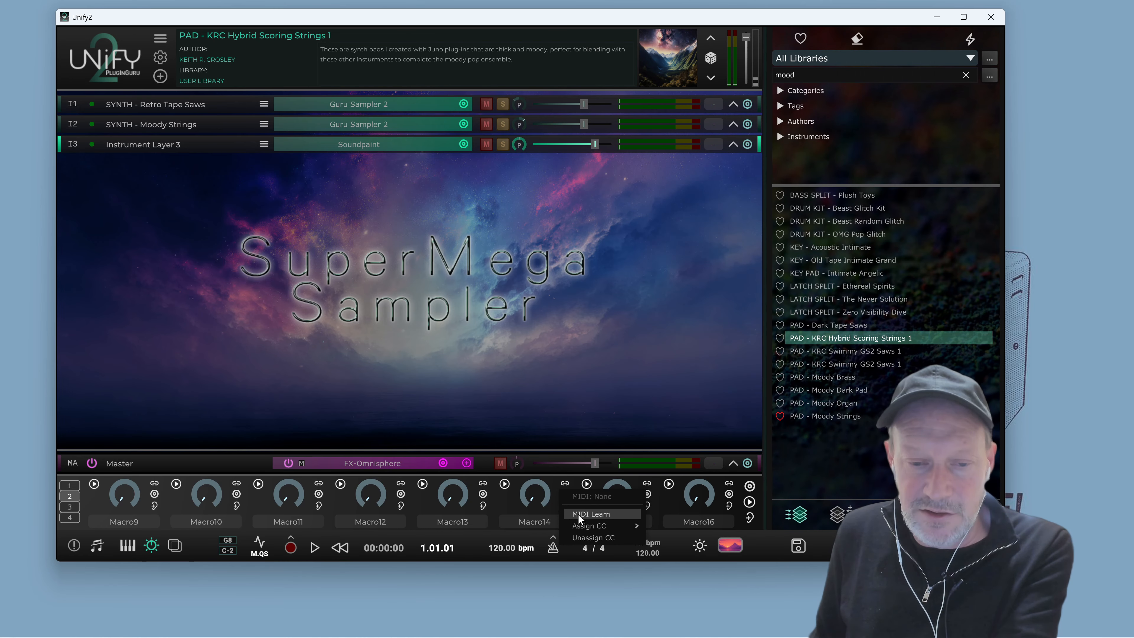
click(579, 514)
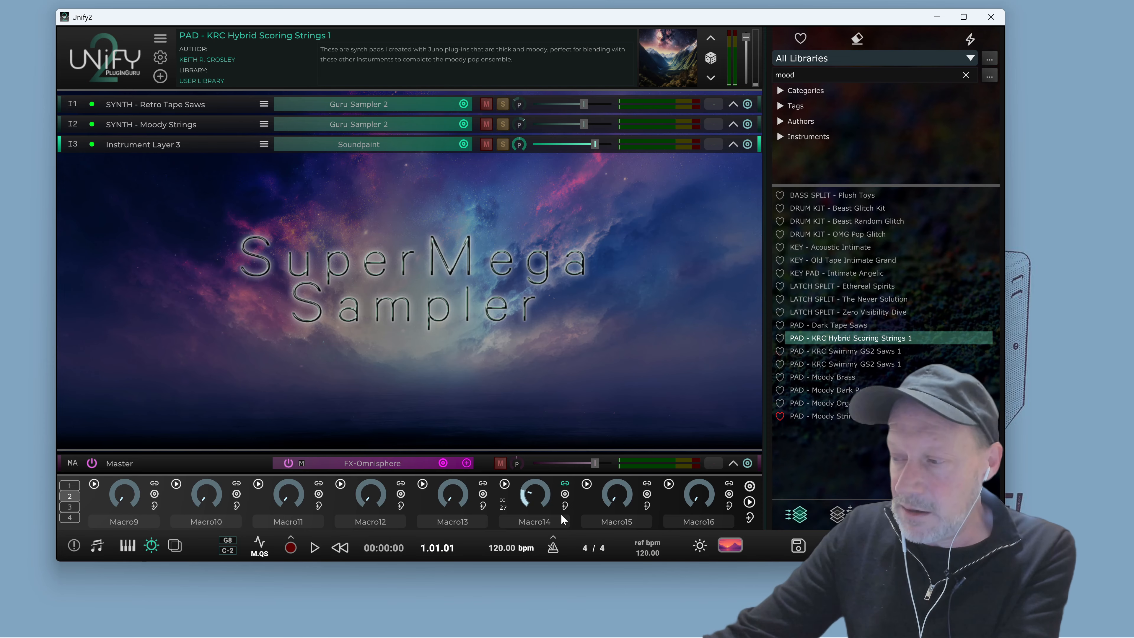
key(space)
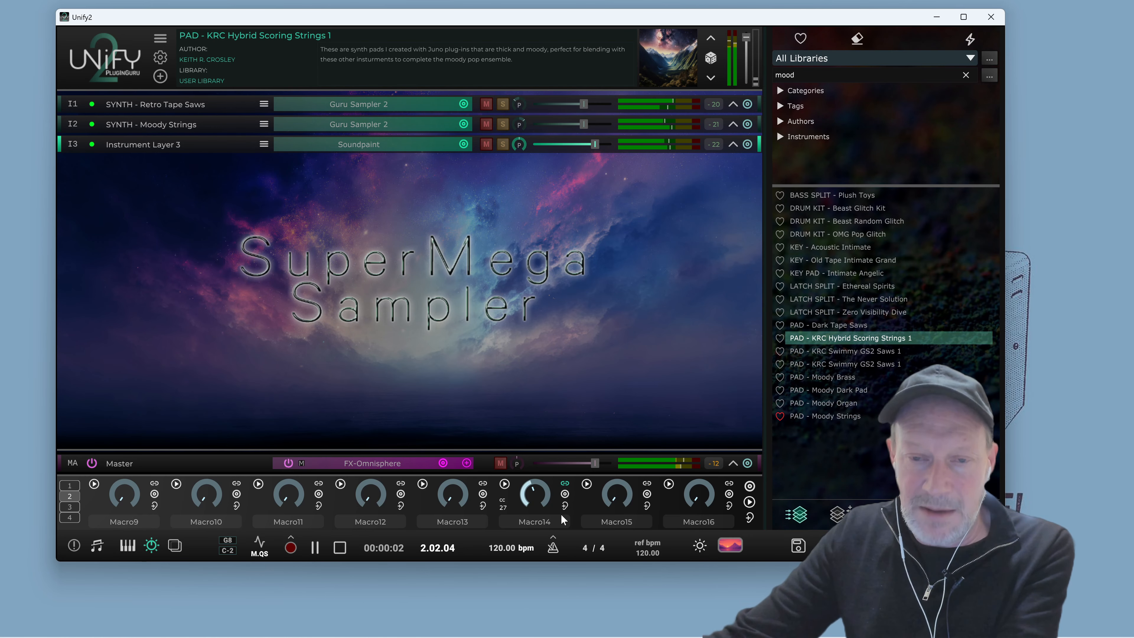
key(space)
drag(206, 18, 175, 10)
key(space)
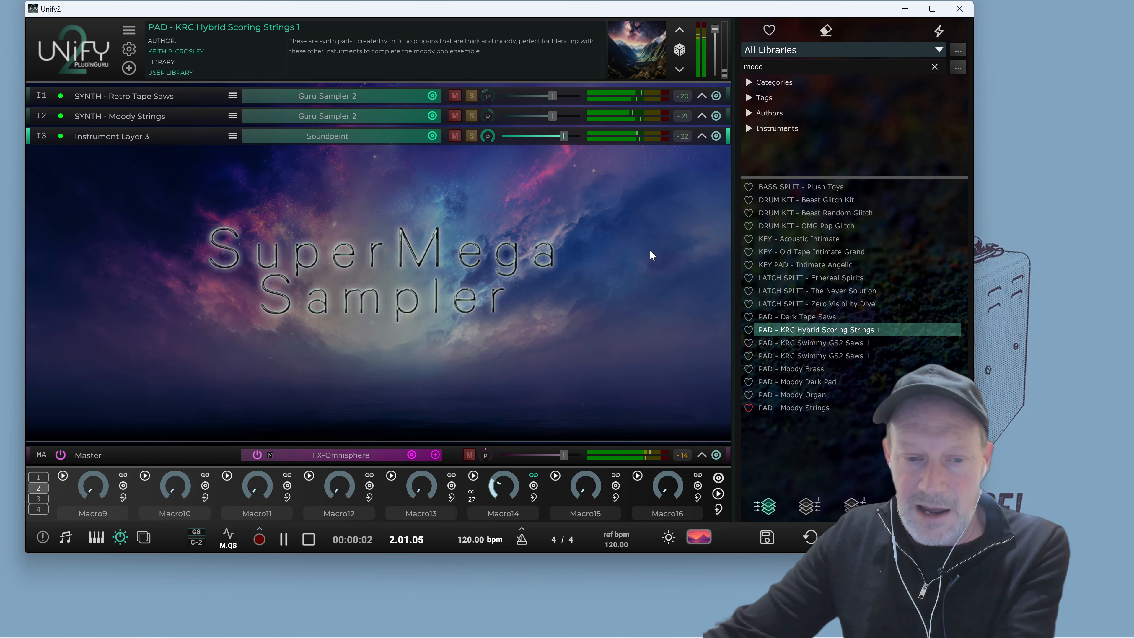
key(space)
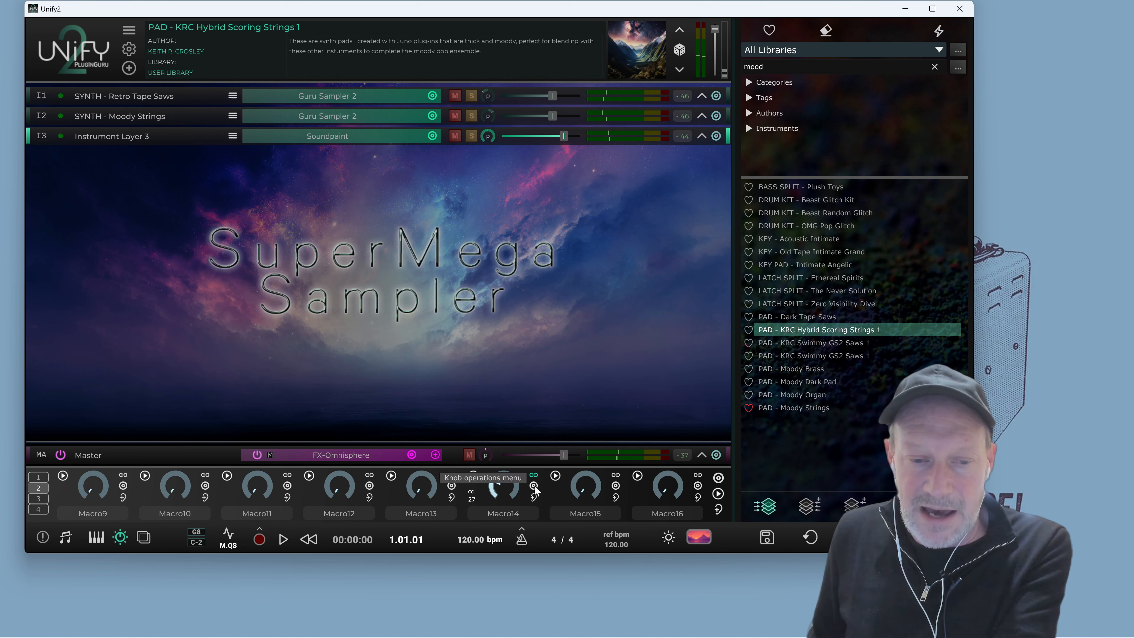
Open Macro14's linked parameters and link it to the SYNTH - Retro Tape Saws layer's panPos
click(534, 486)
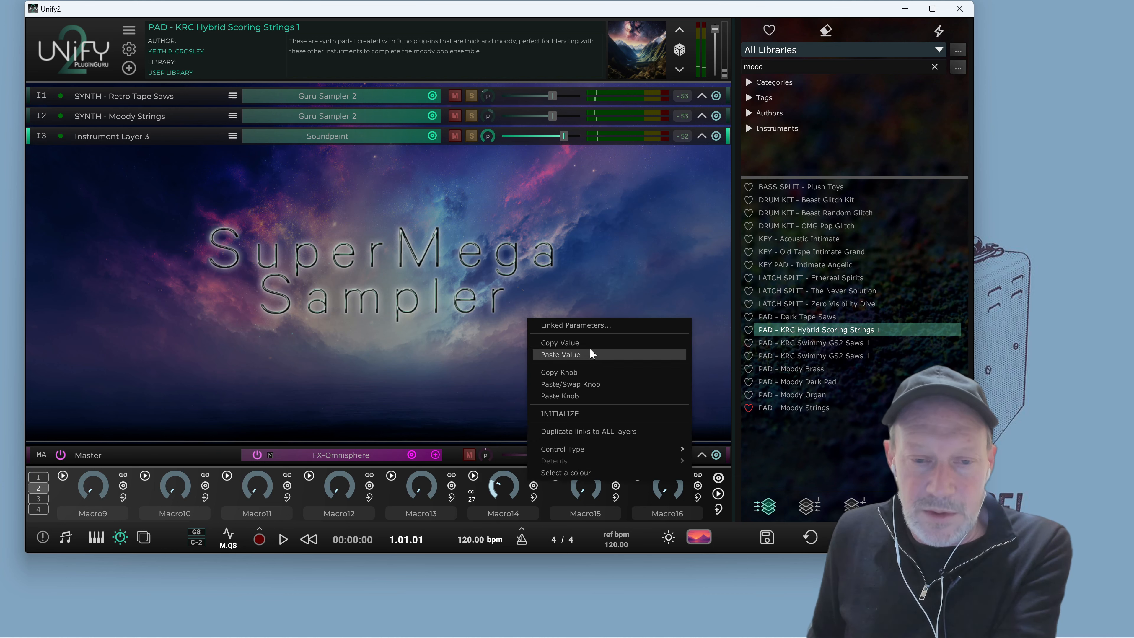
click(600, 325)
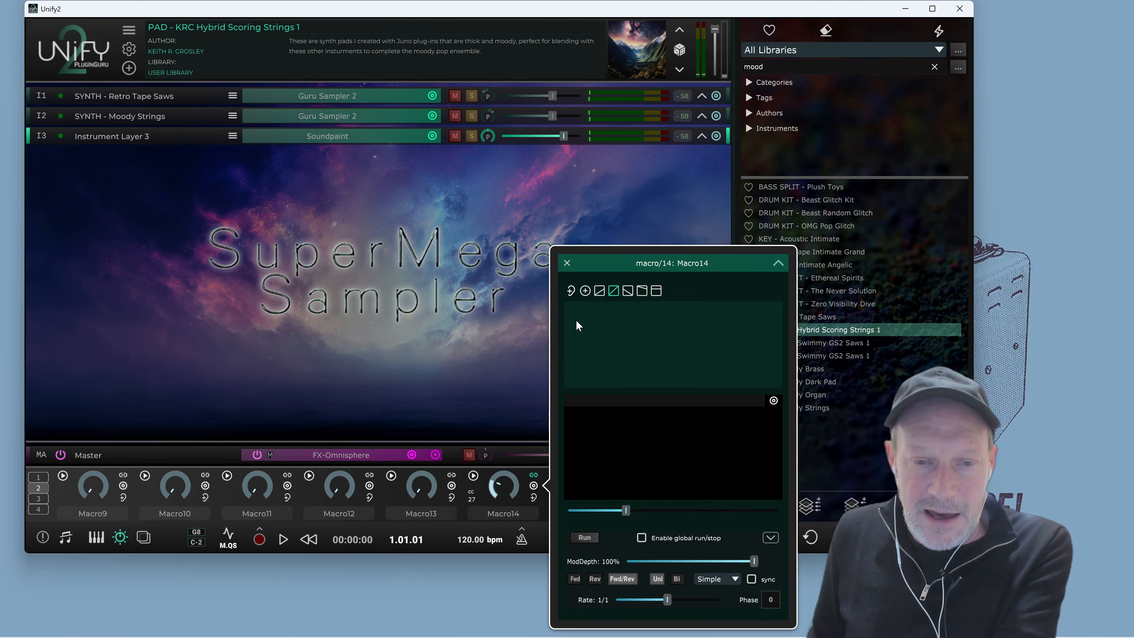
click(584, 291)
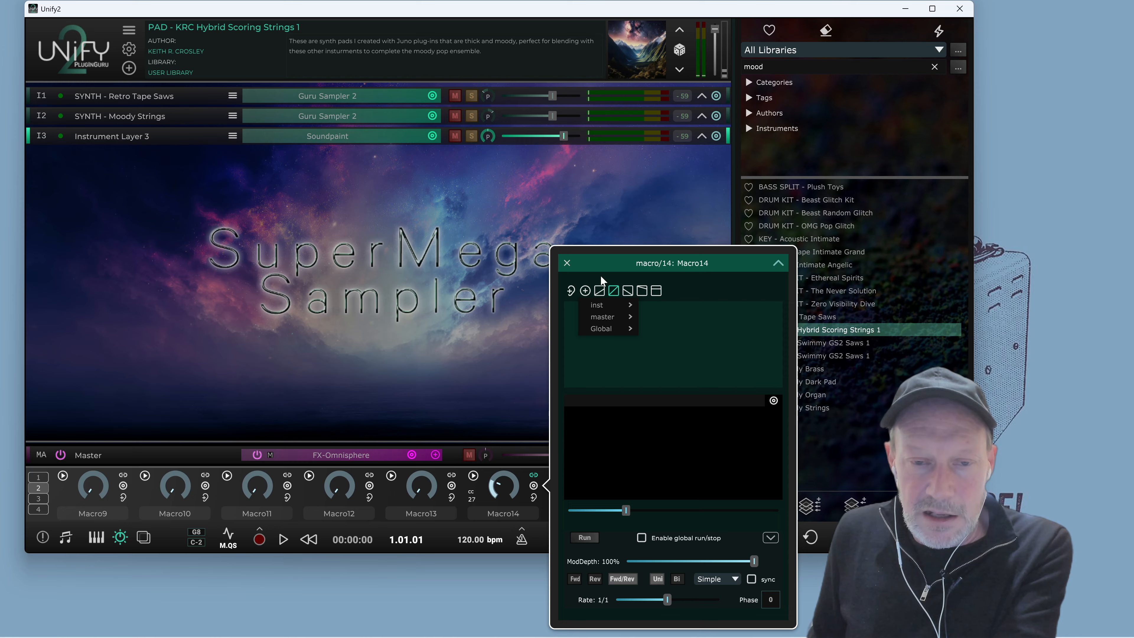
click(640, 248)
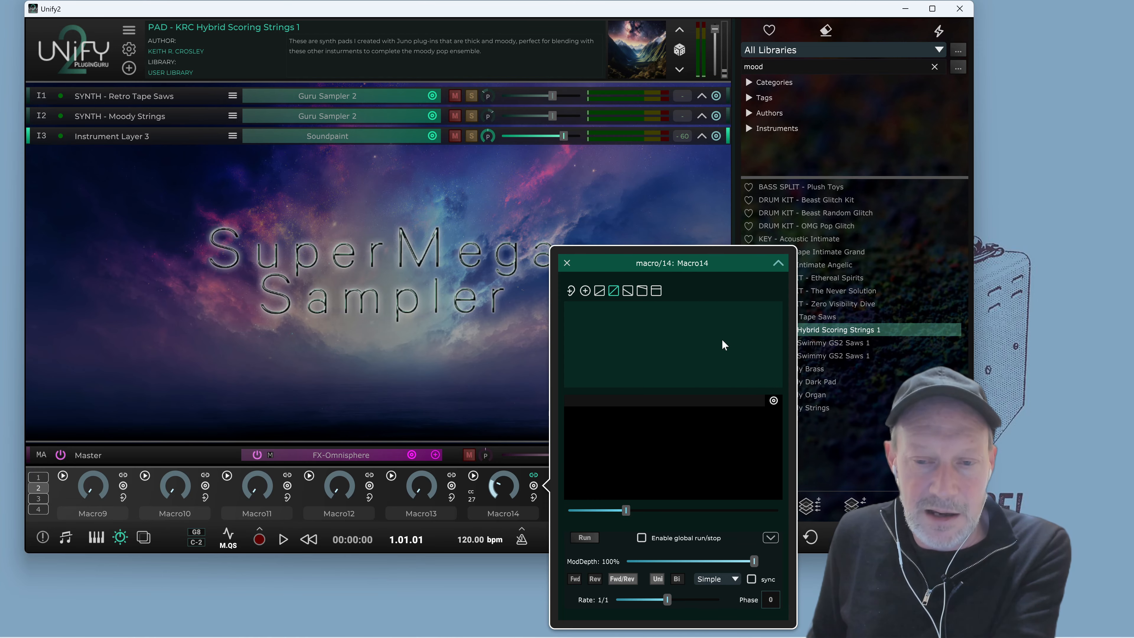
click(778, 264)
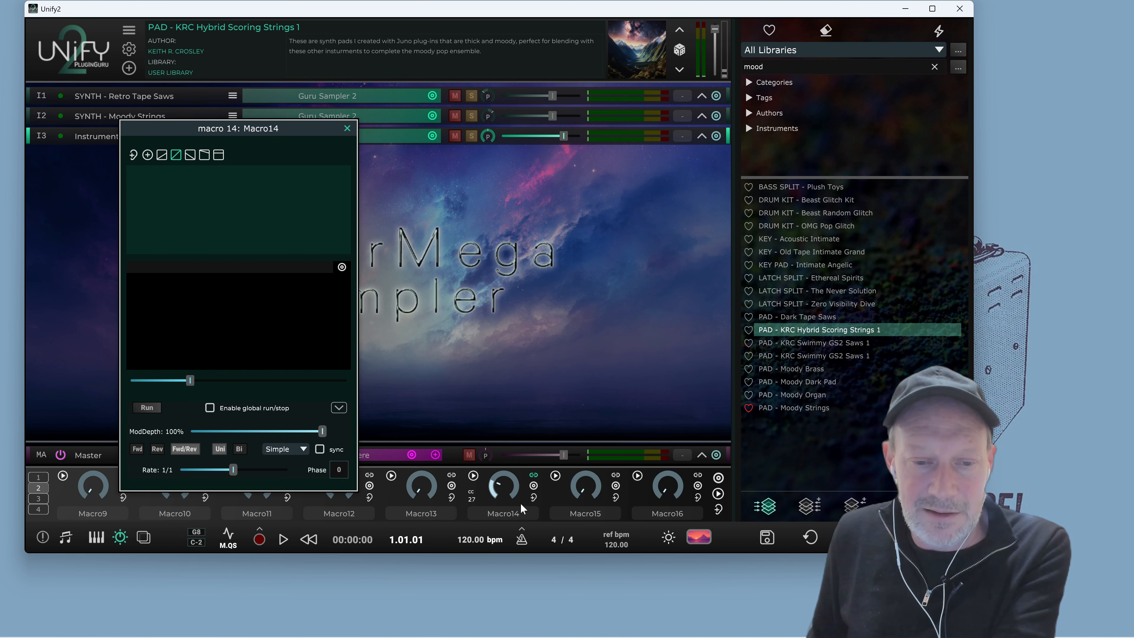
drag(249, 123, 269, 104)
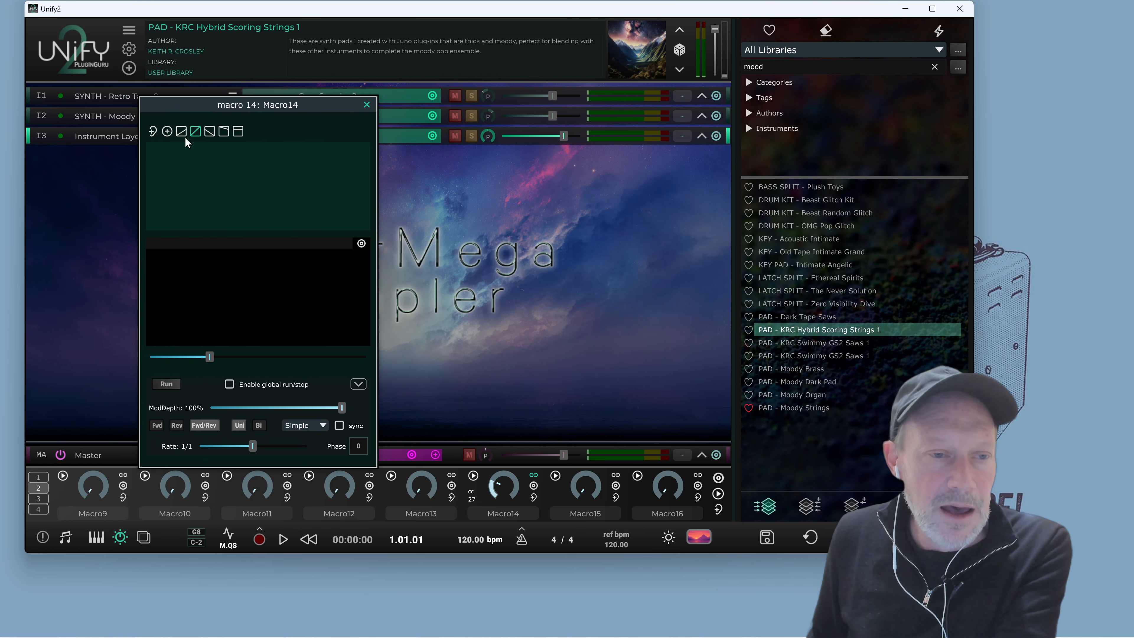
click(167, 132)
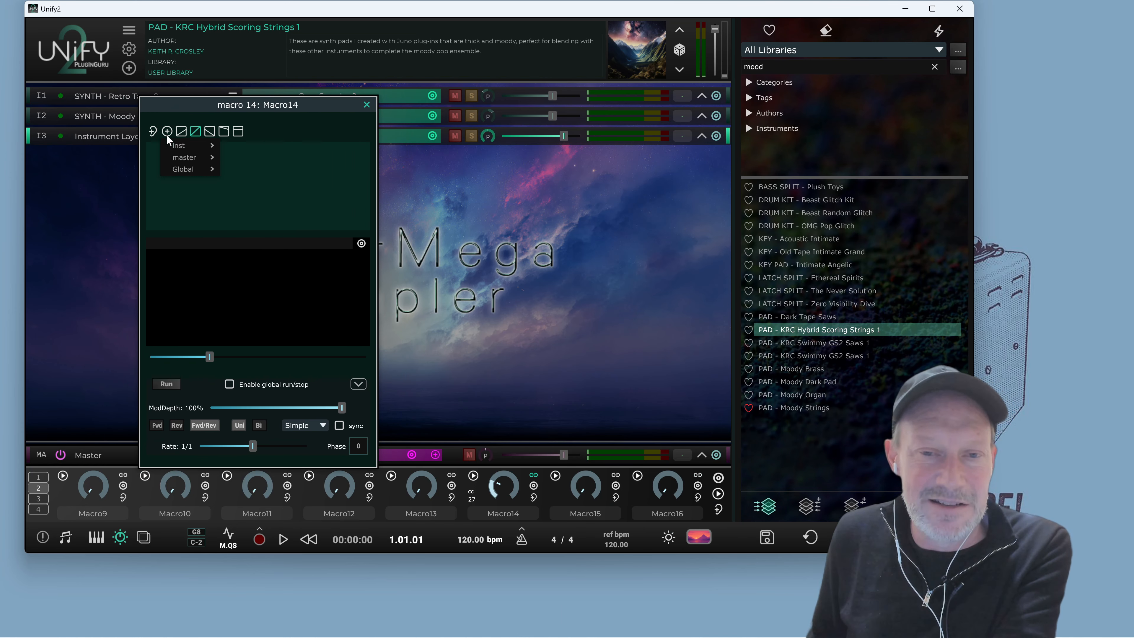
mouse_move(172, 141)
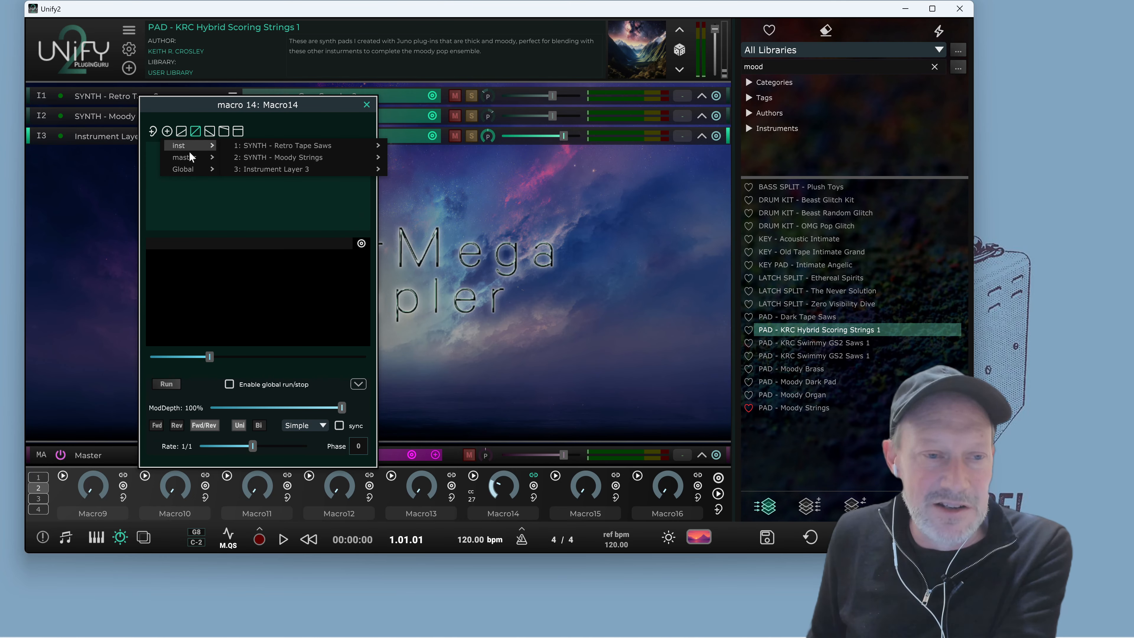
mouse_move(194, 161)
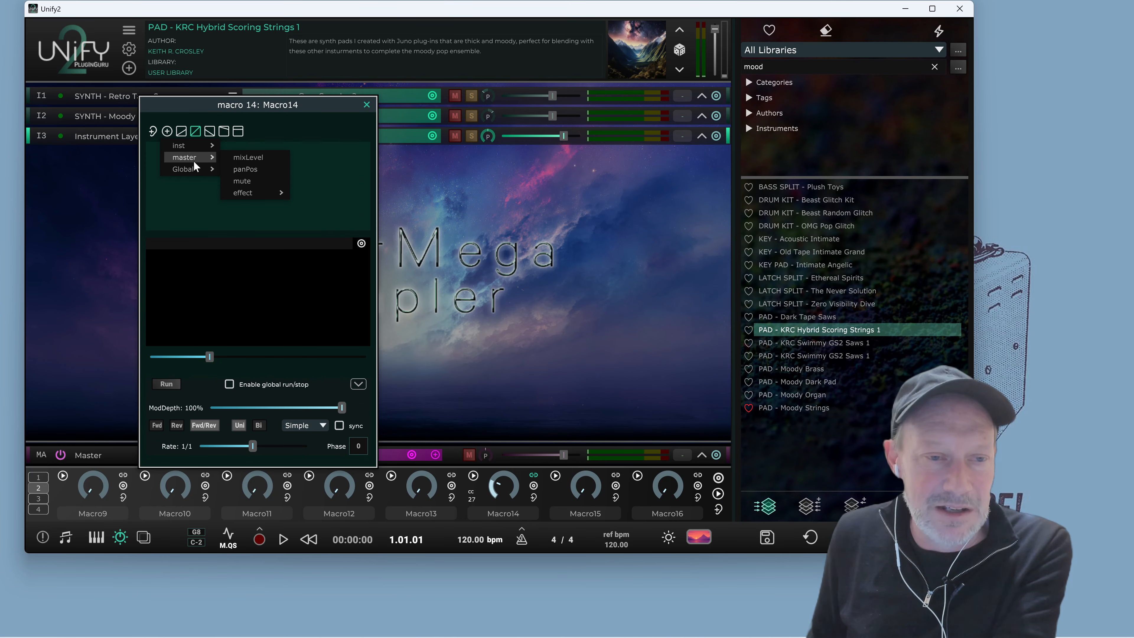
mouse_move(281, 150)
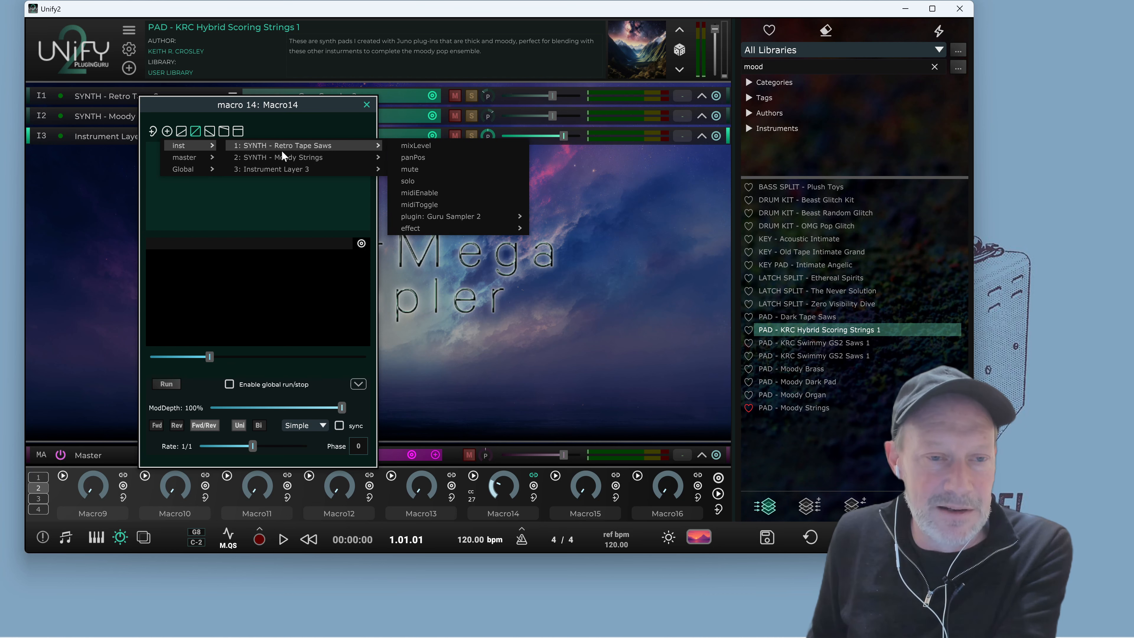
click(417, 157)
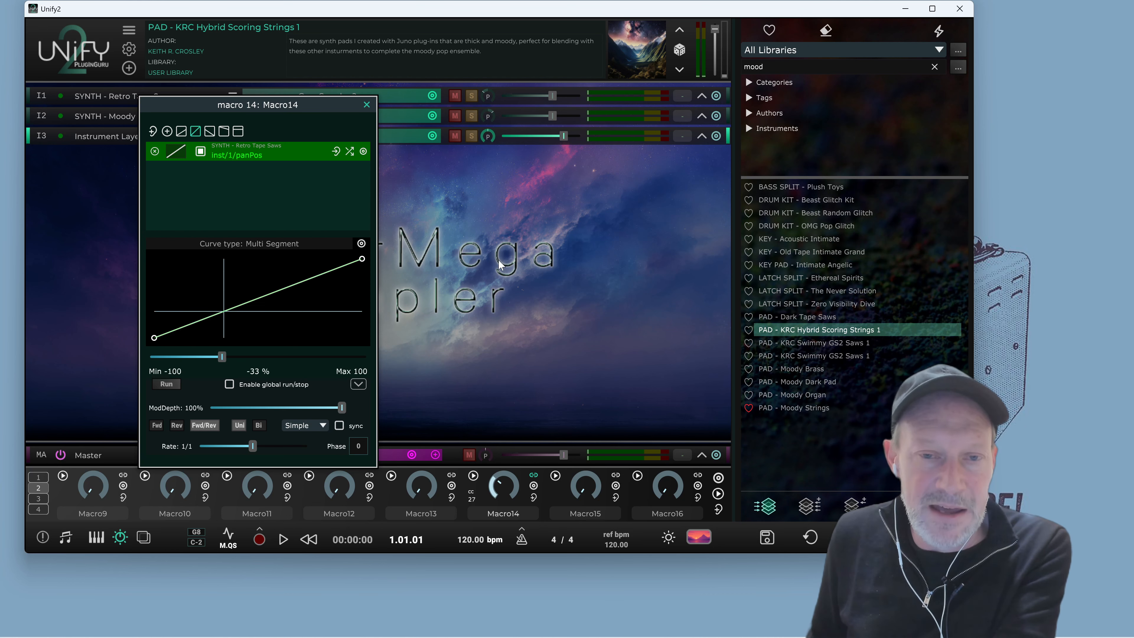
Expand the instrument layer strips while playing the patch
key(space)
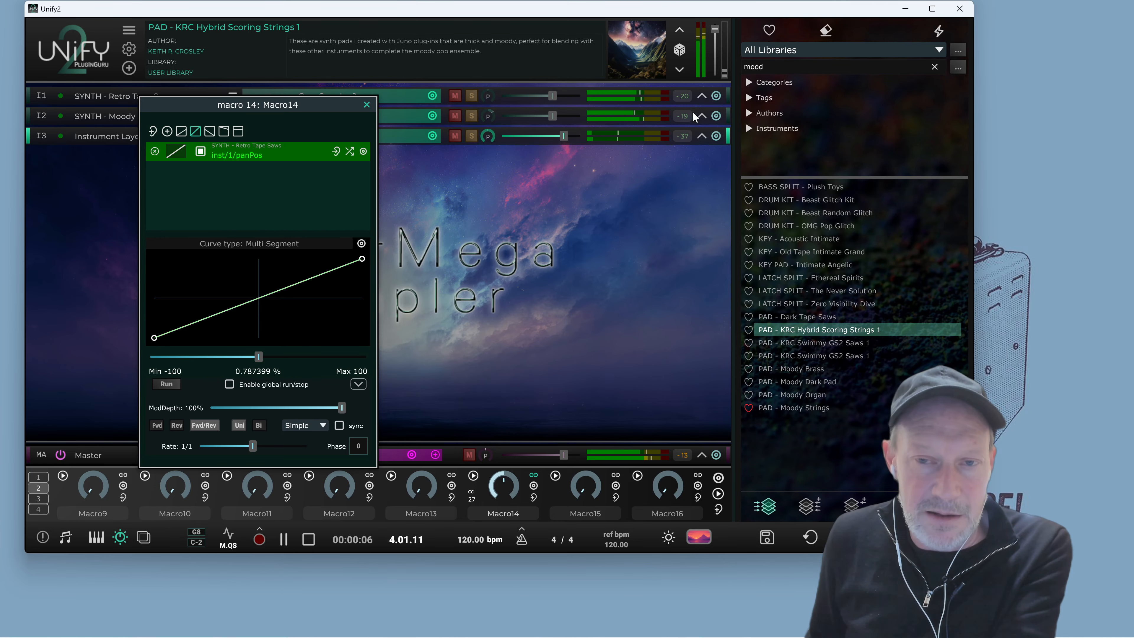
click(702, 95)
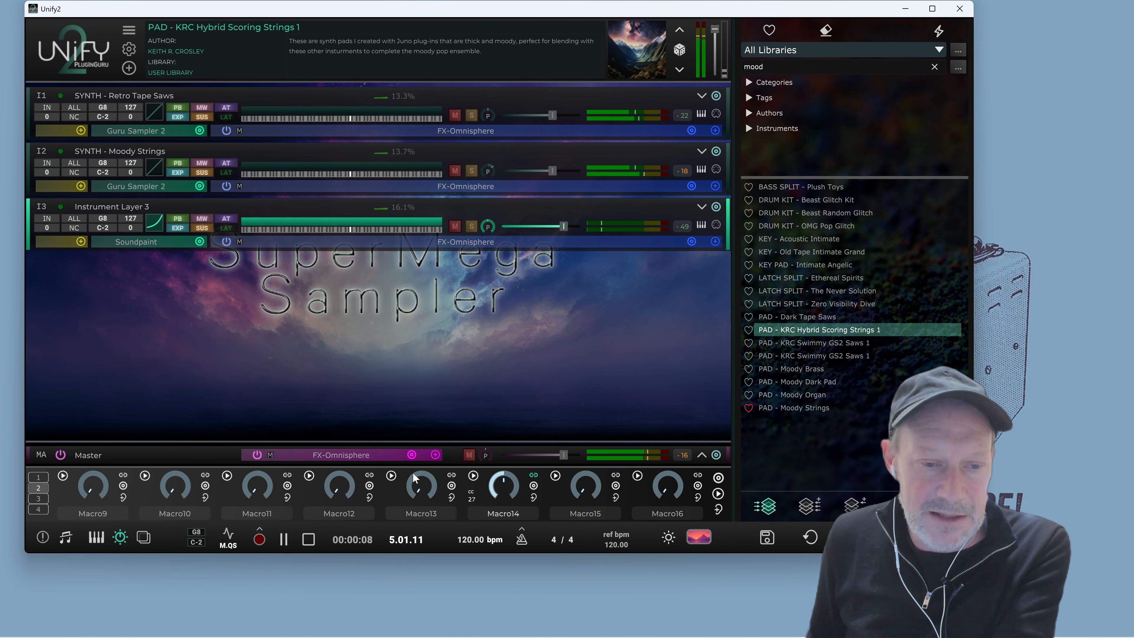
key(space)
Reopen Macro14's linked parameters window and play the patch while sweeping the macro
right_click(534, 496)
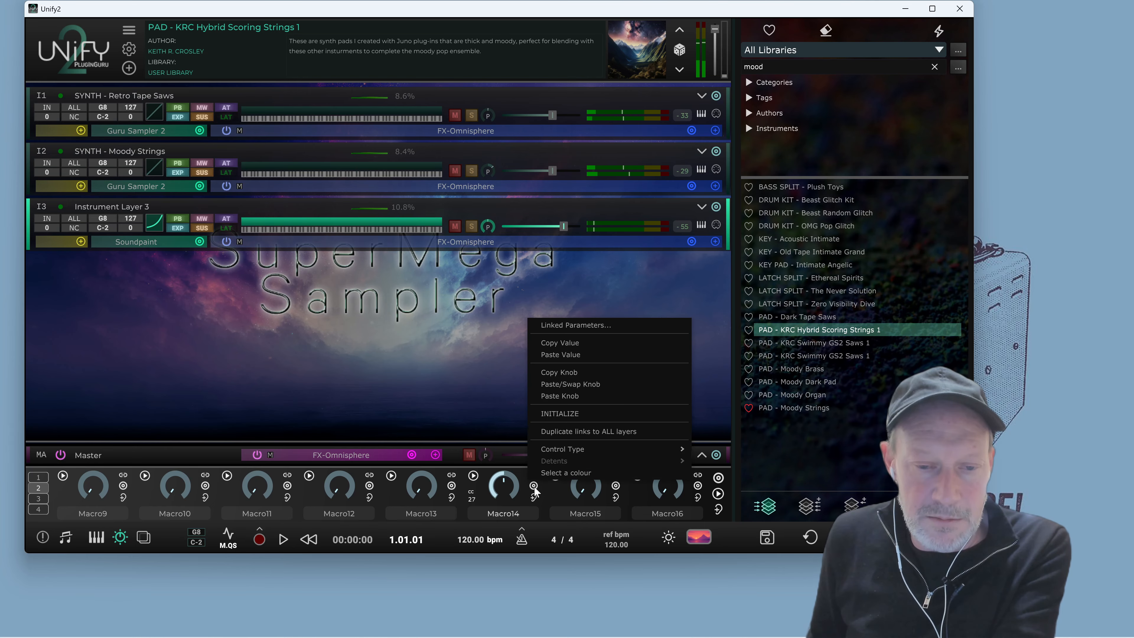
click(572, 325)
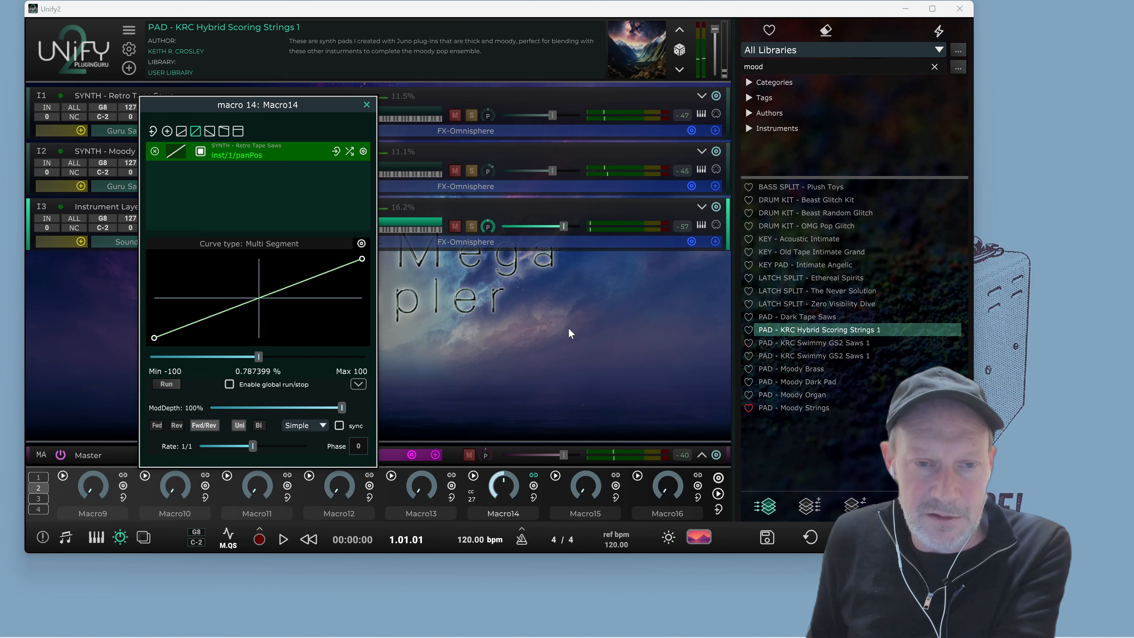
key(space)
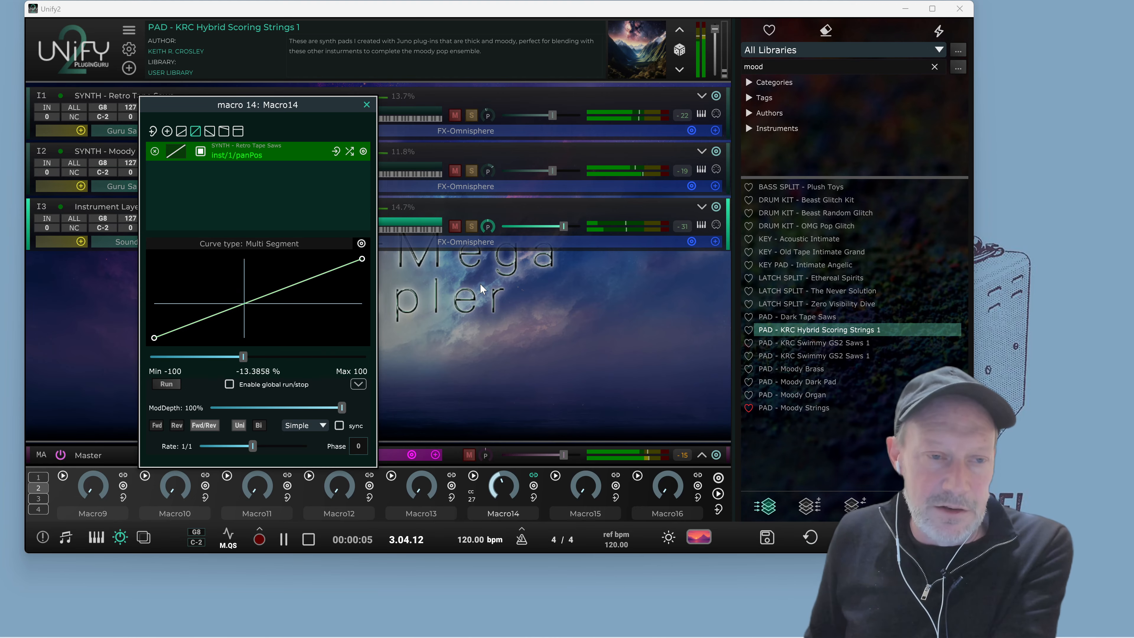
key(space)
Link Macro14 to the SYNTH - Moody Strings layer's panPos and invert that link's curve
click(169, 129)
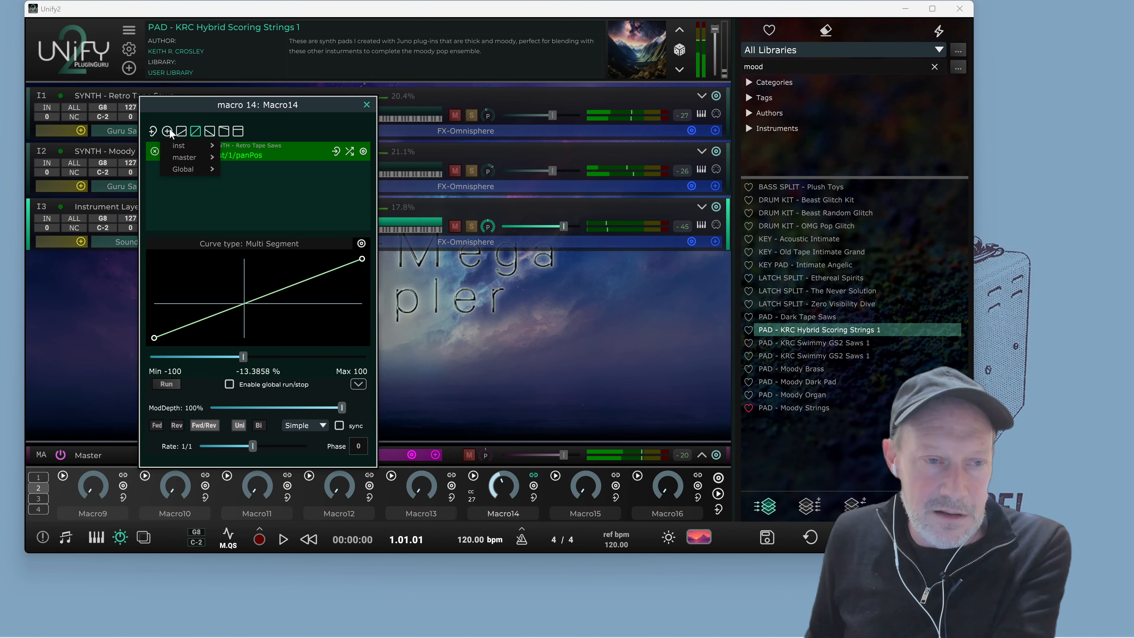
mouse_move(184, 146)
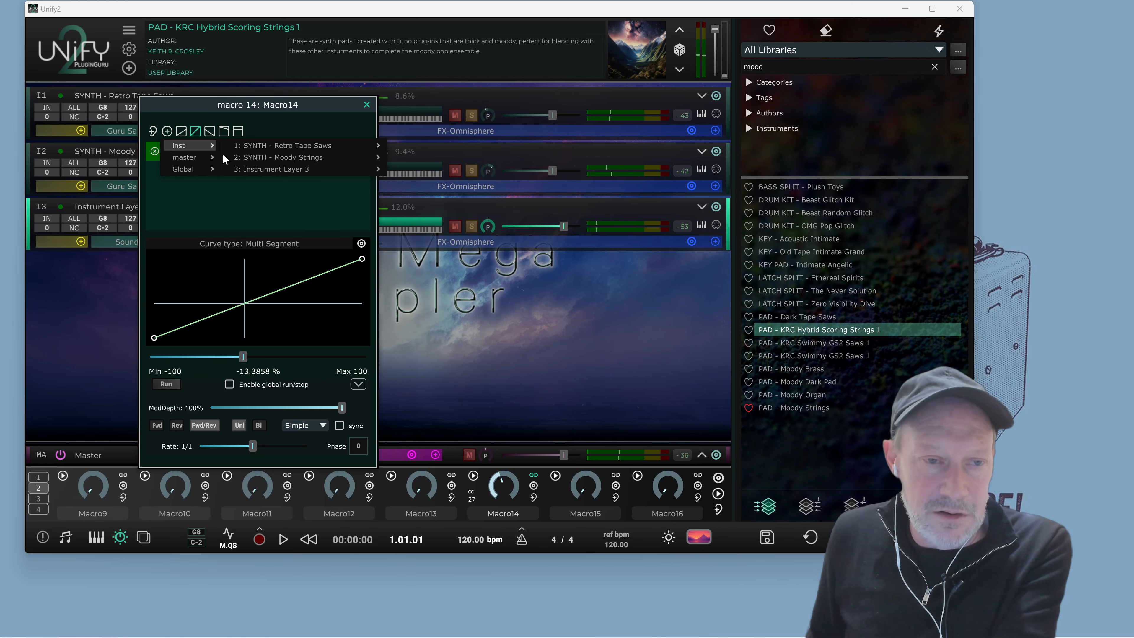
mouse_move(253, 158)
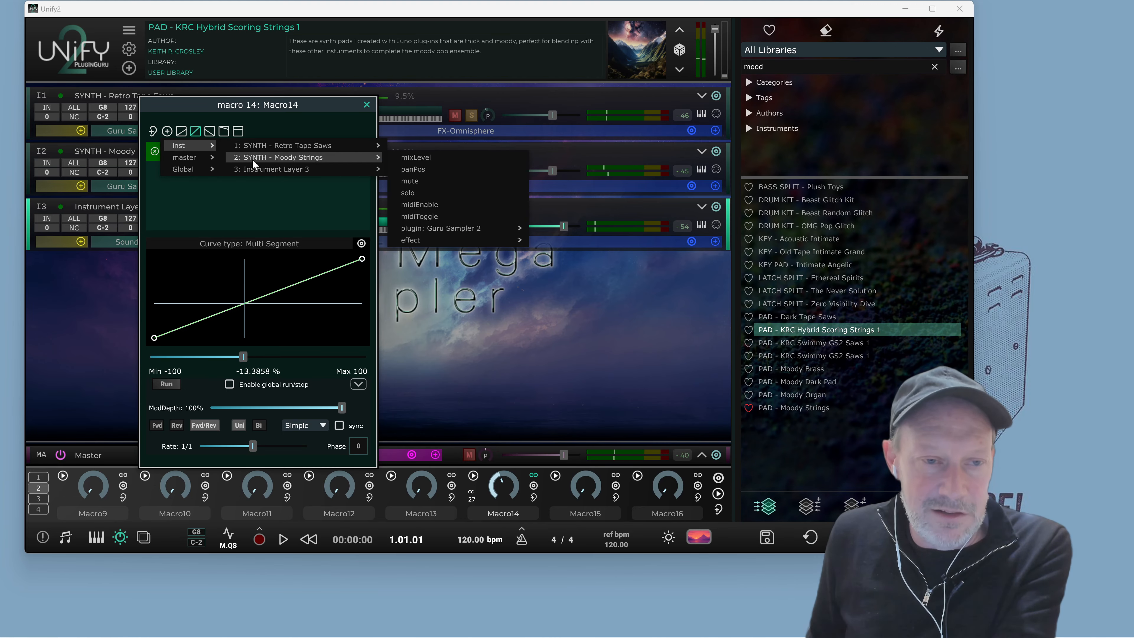
click(411, 169)
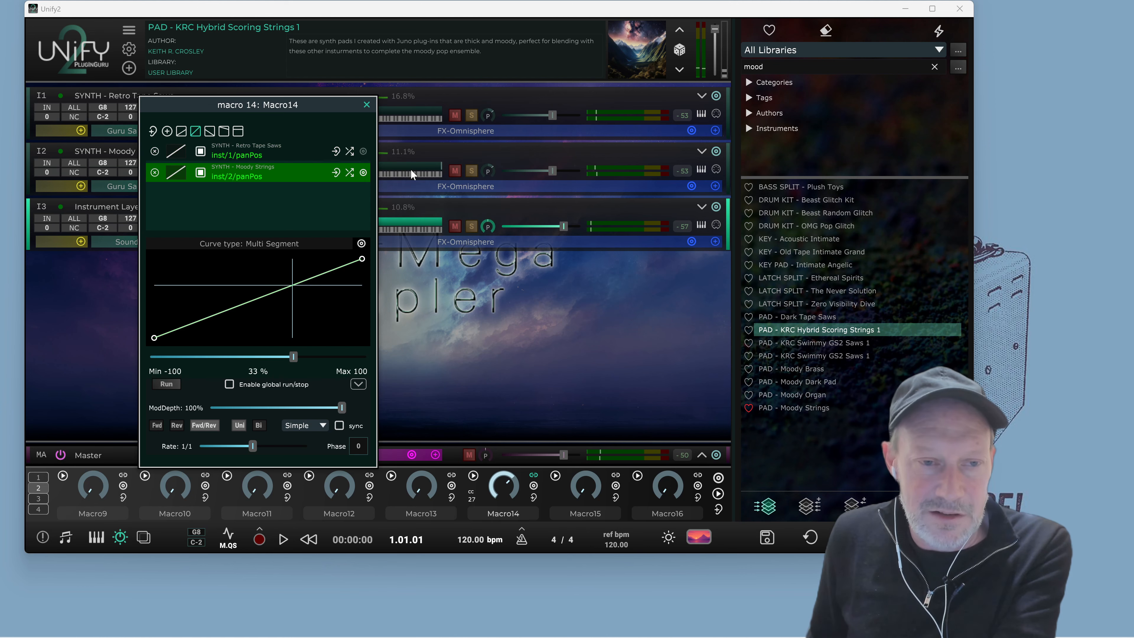
click(297, 156)
click(280, 175)
click(275, 150)
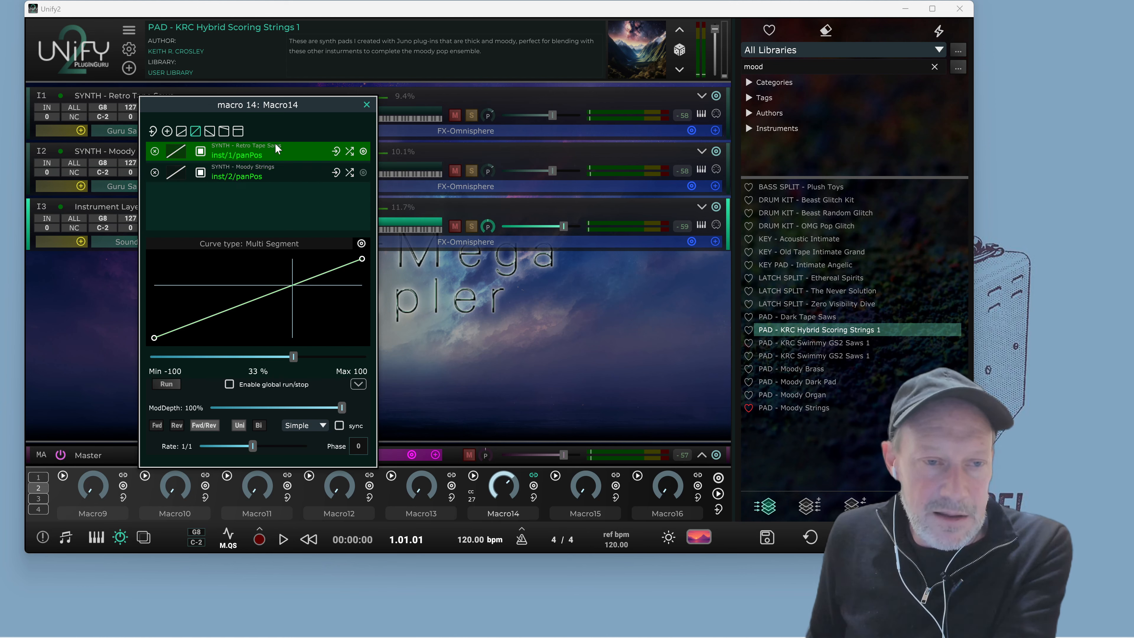
click(281, 168)
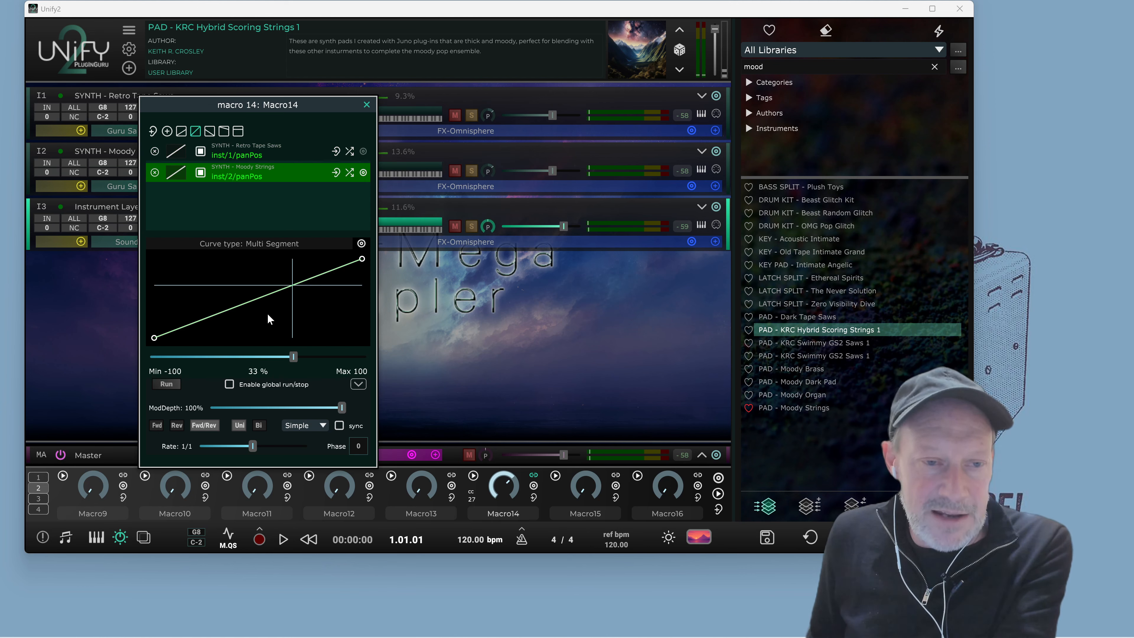
click(269, 158)
click(275, 175)
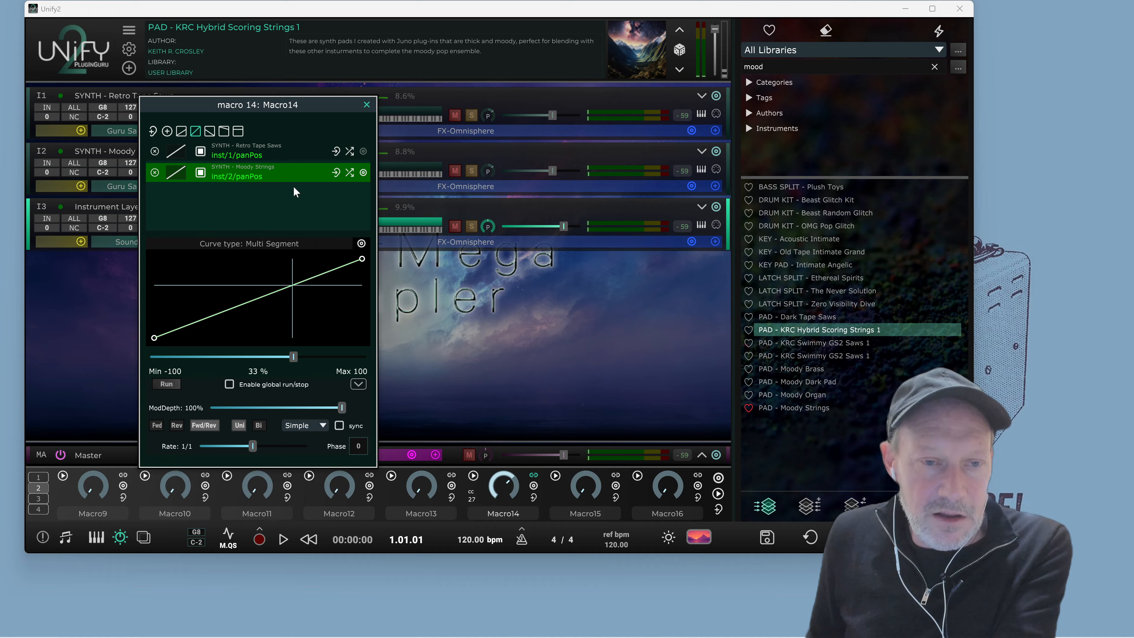
click(349, 174)
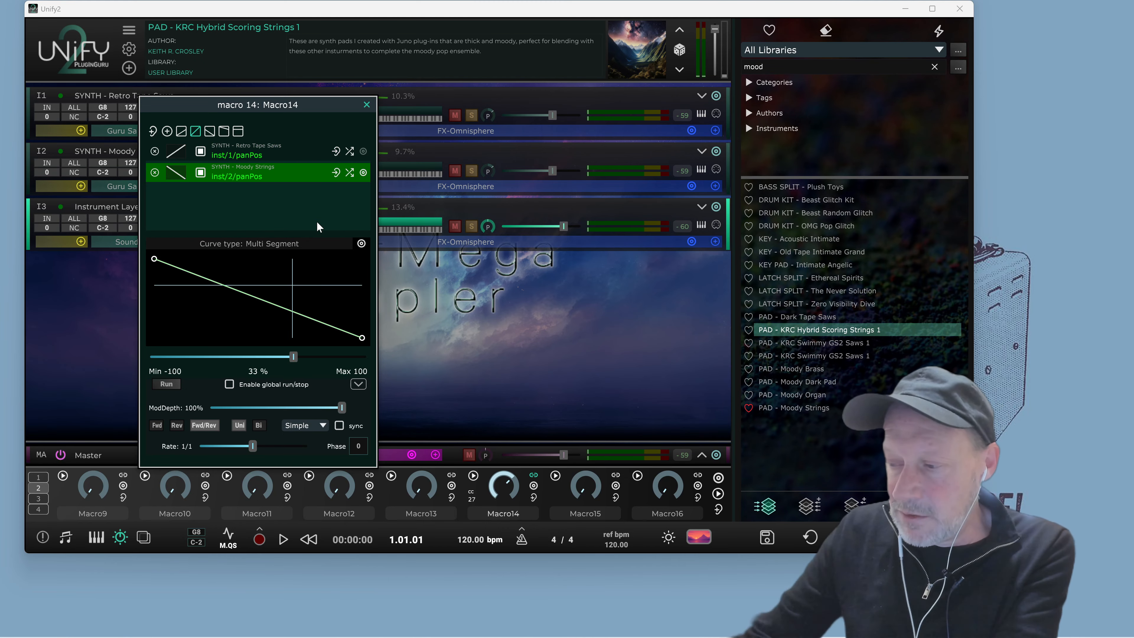
Play the patch with the opposing pan links and close the Macro14 window
key(space)
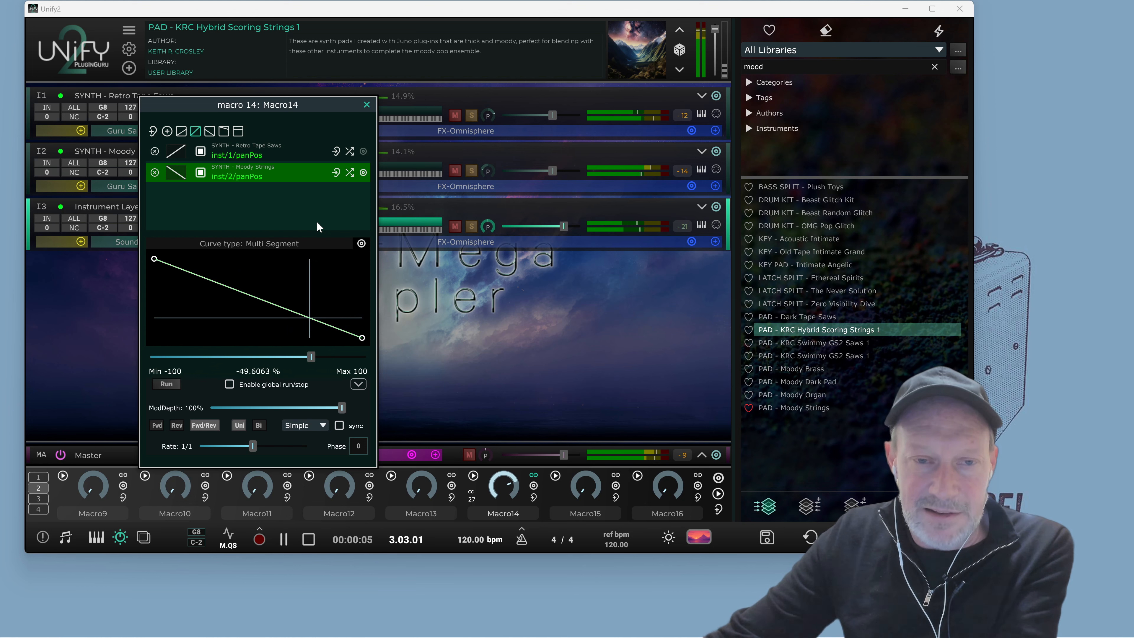
key(space)
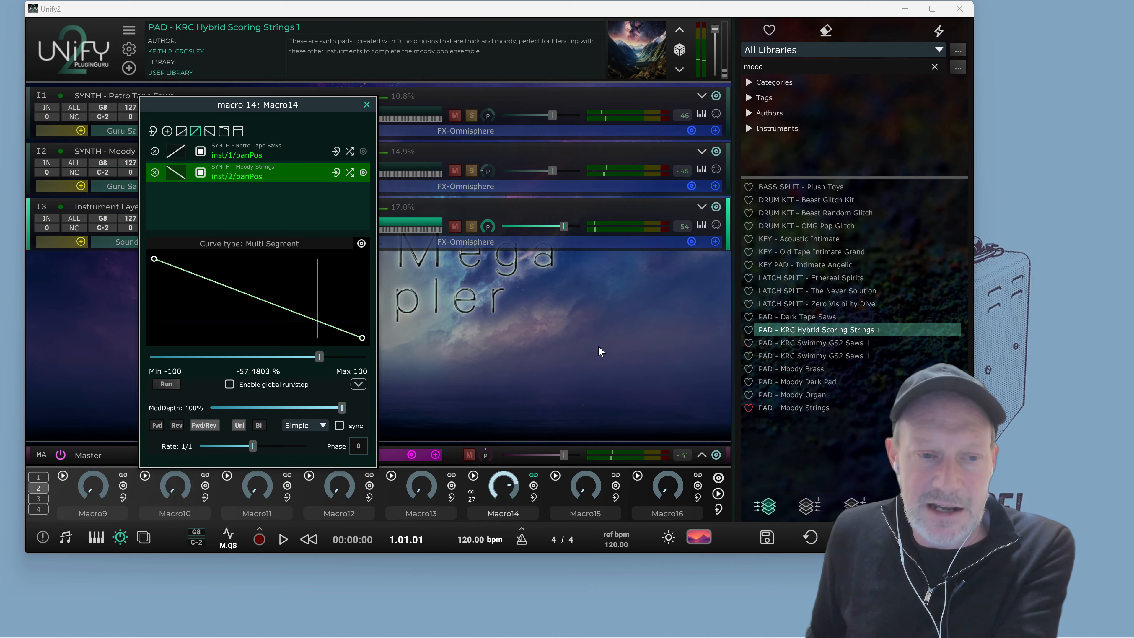
click(365, 106)
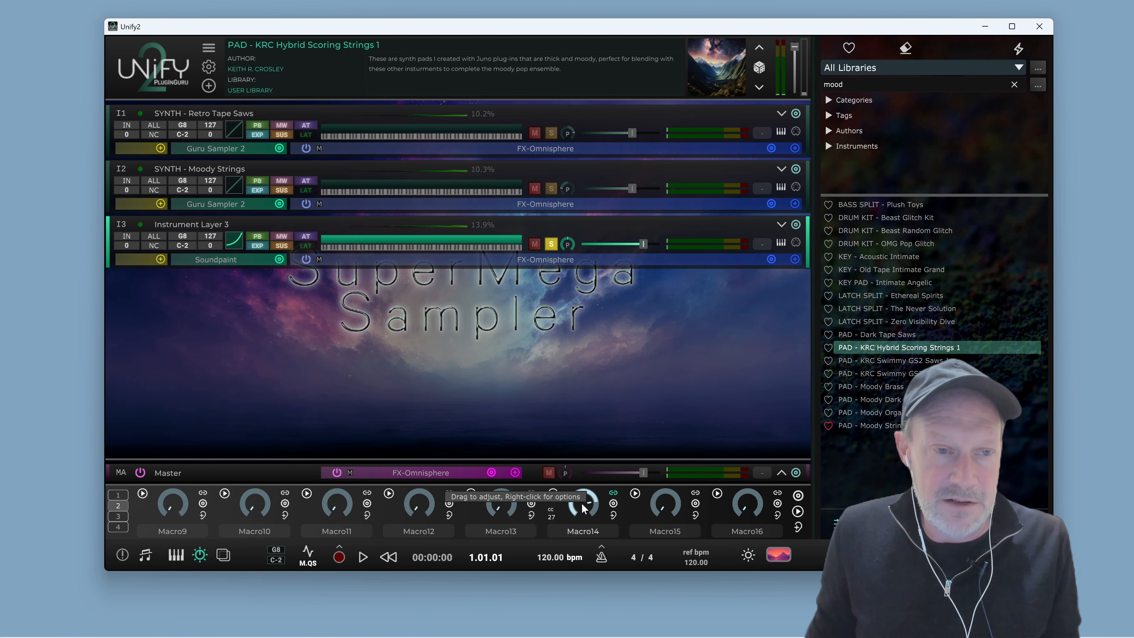
Open the Retro Tape Saws layer's Guru Sampler 2 editor, reposition it, and close it
click(236, 149)
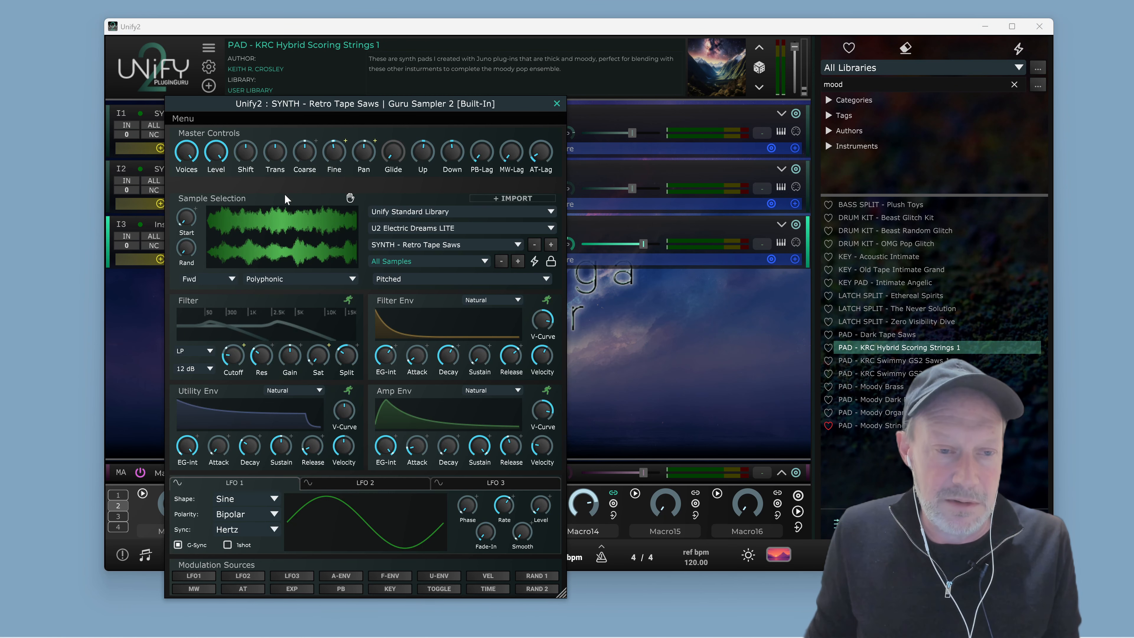
drag(392, 109, 338, 67)
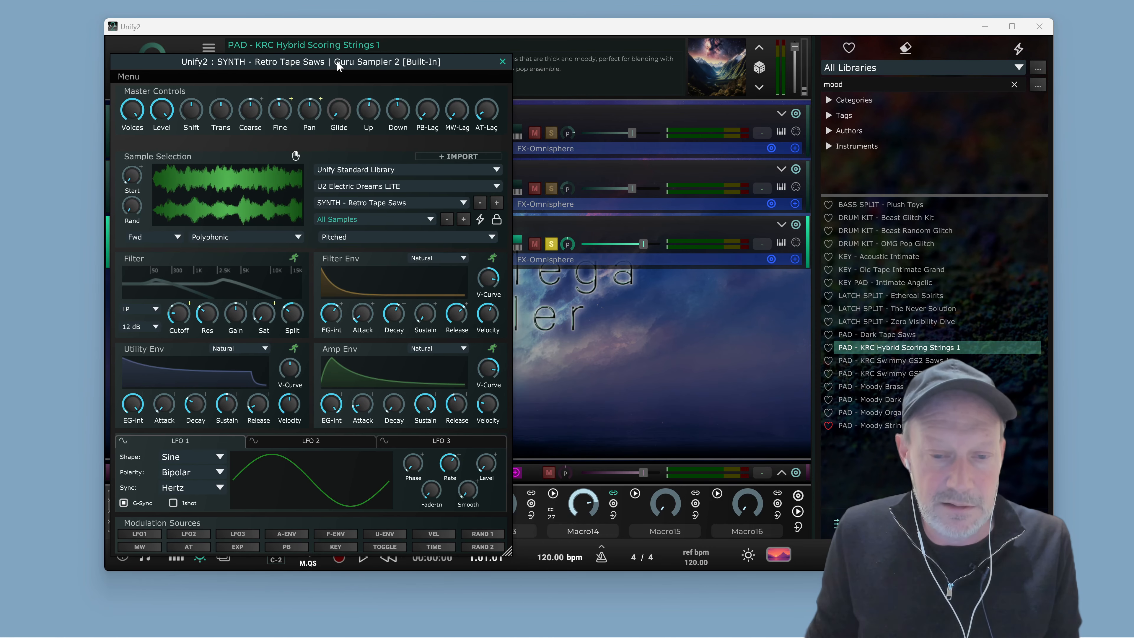
click(613, 518)
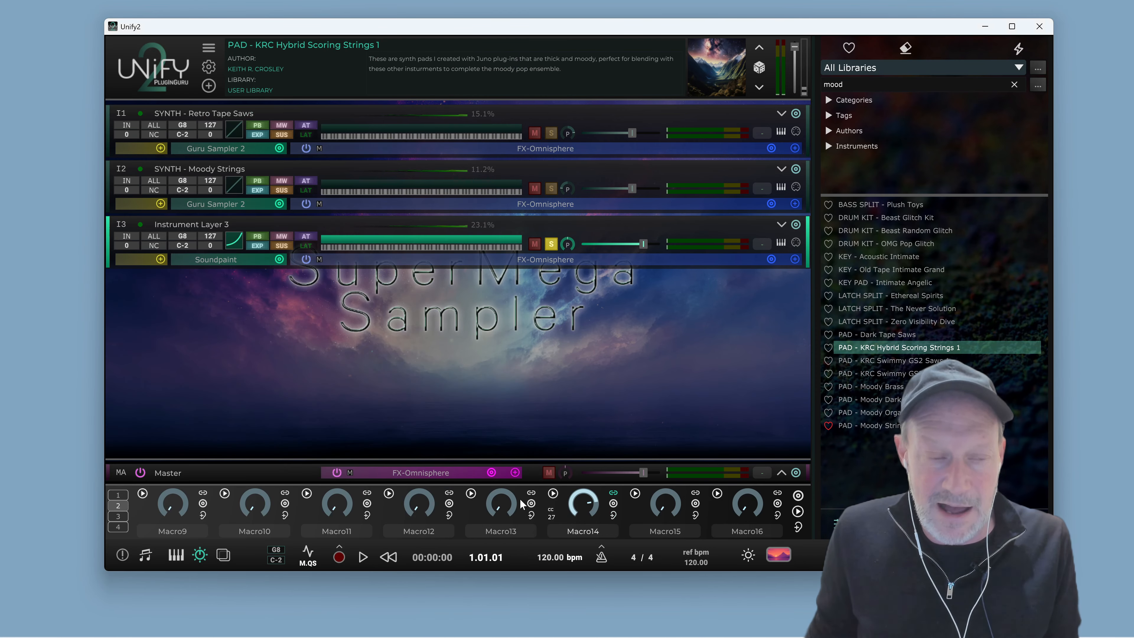
Link Macro14 to the filter resonance in the Retro Tape Saws layer's Guru Sampler 2 editor, then close the editor
click(202, 150)
mouse_move(214, 320)
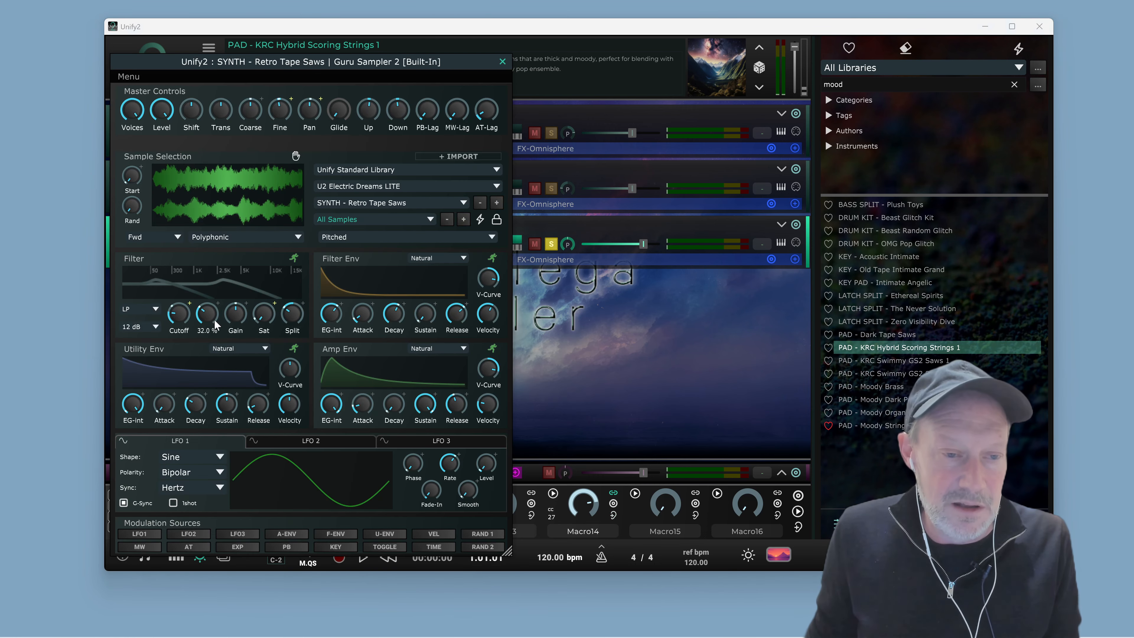
drag(213, 319, 216, 306)
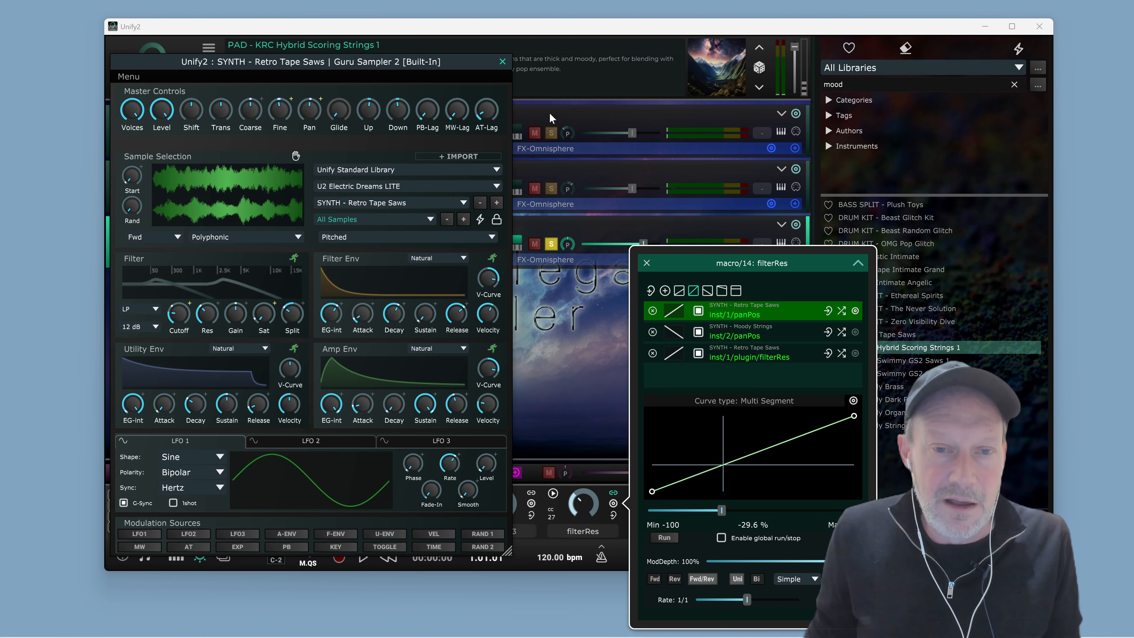
click(501, 62)
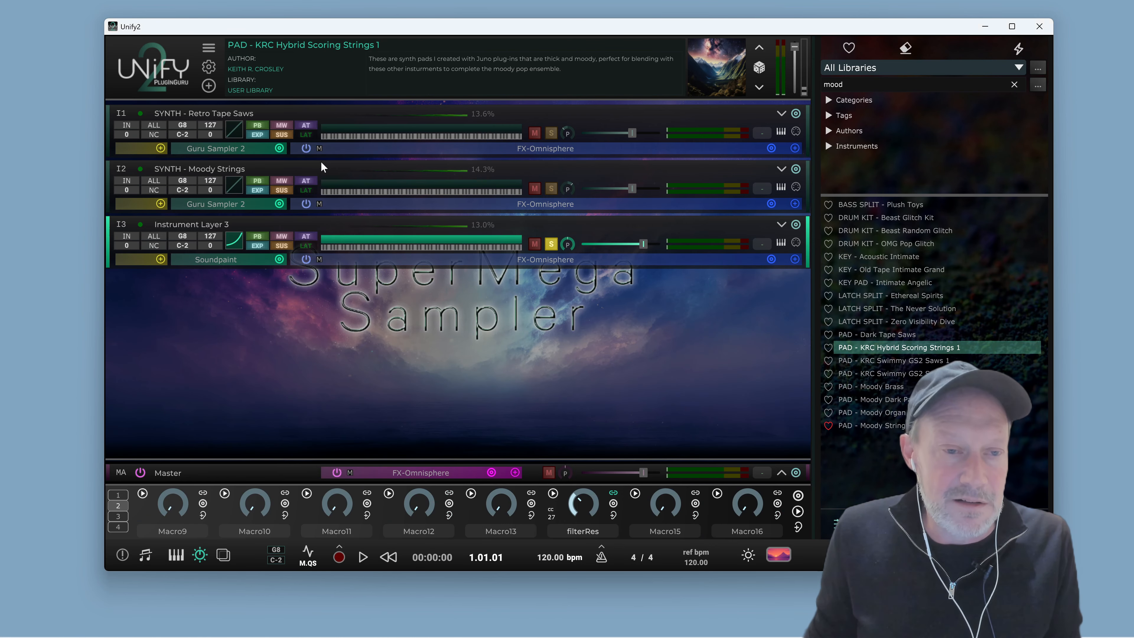
Link Macro14 to the filter resonance in the Moody Strings layer's Guru Sampler 2 editor and close the editor
click(247, 203)
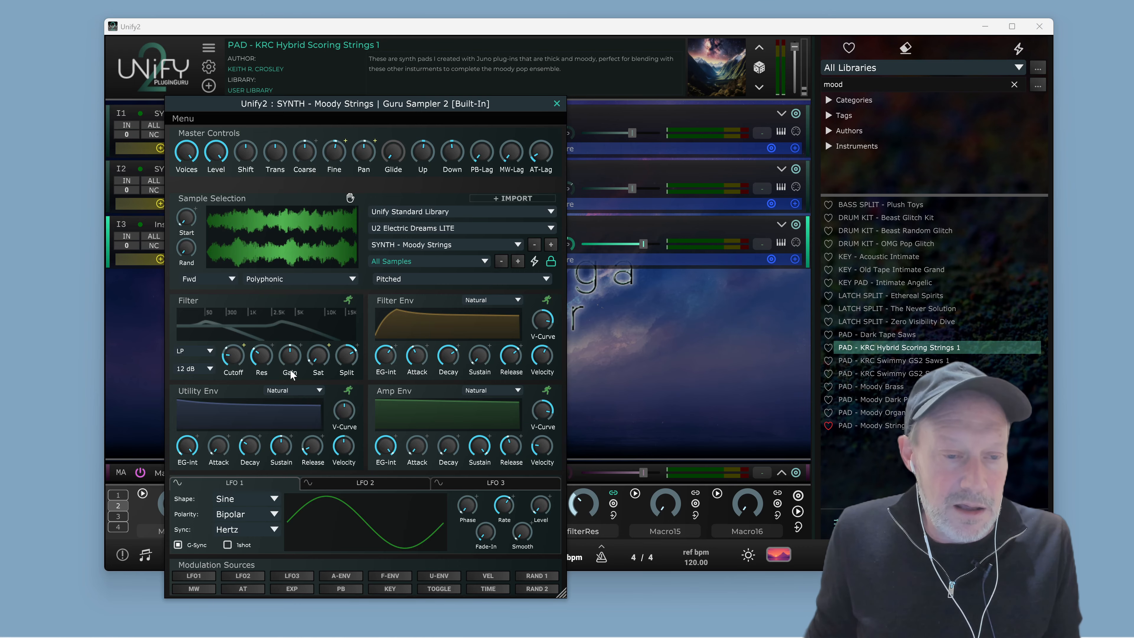
drag(258, 361, 265, 356)
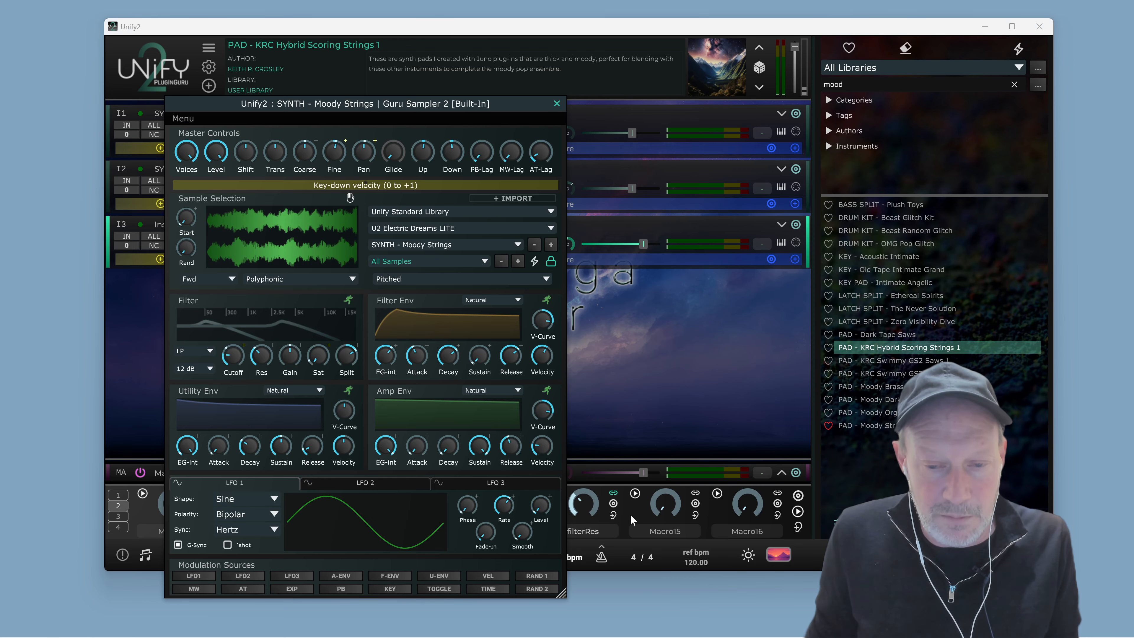
click(613, 515)
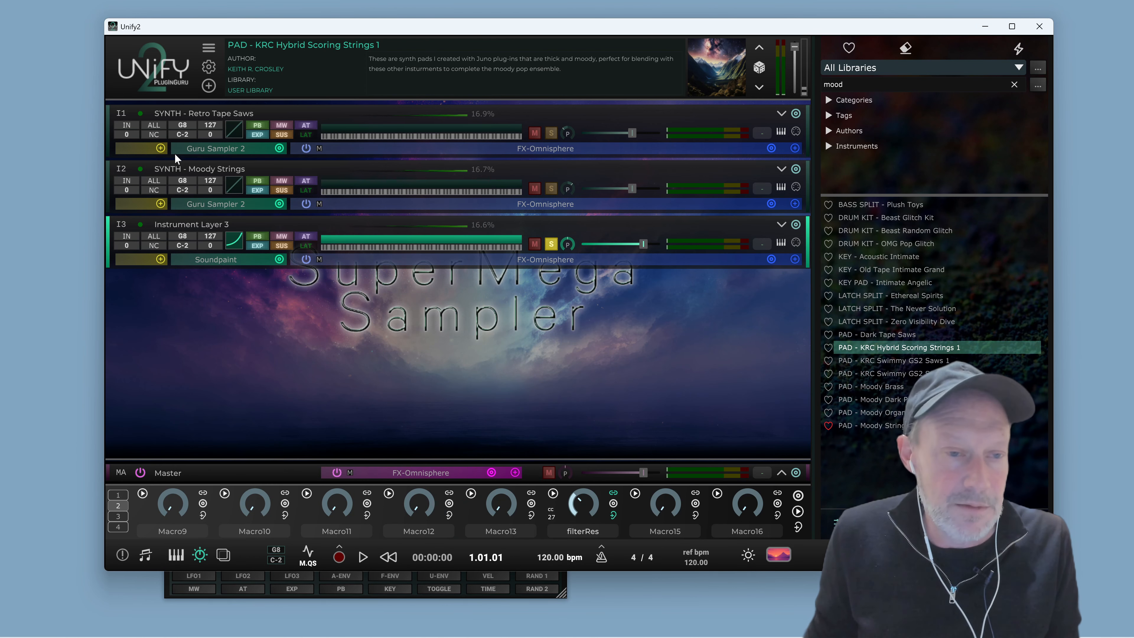
click(214, 204)
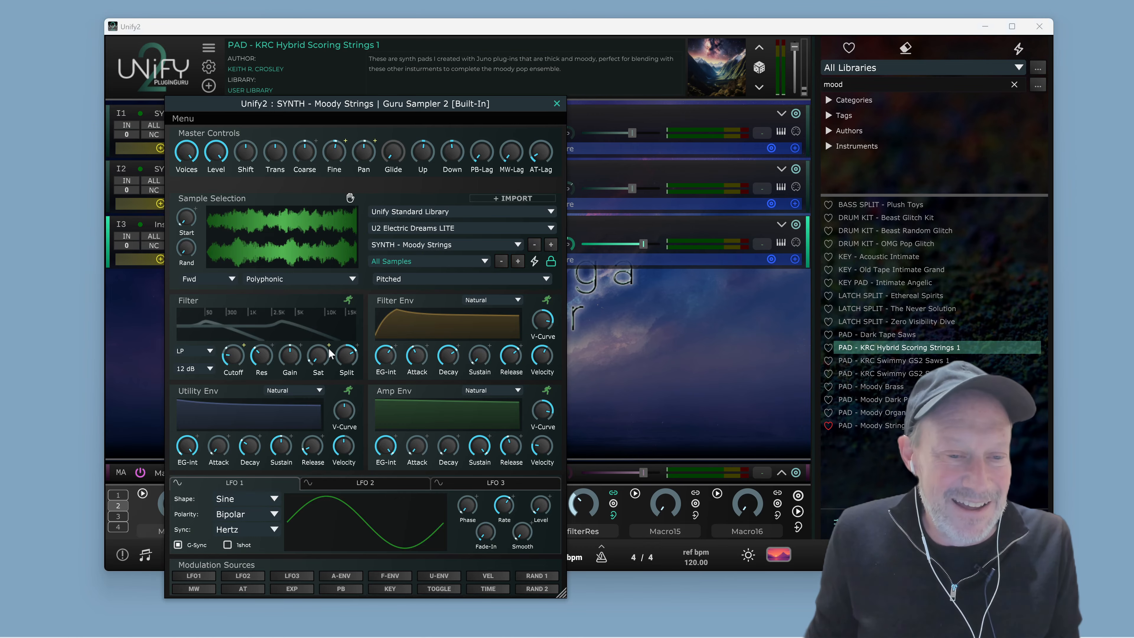
click(262, 350)
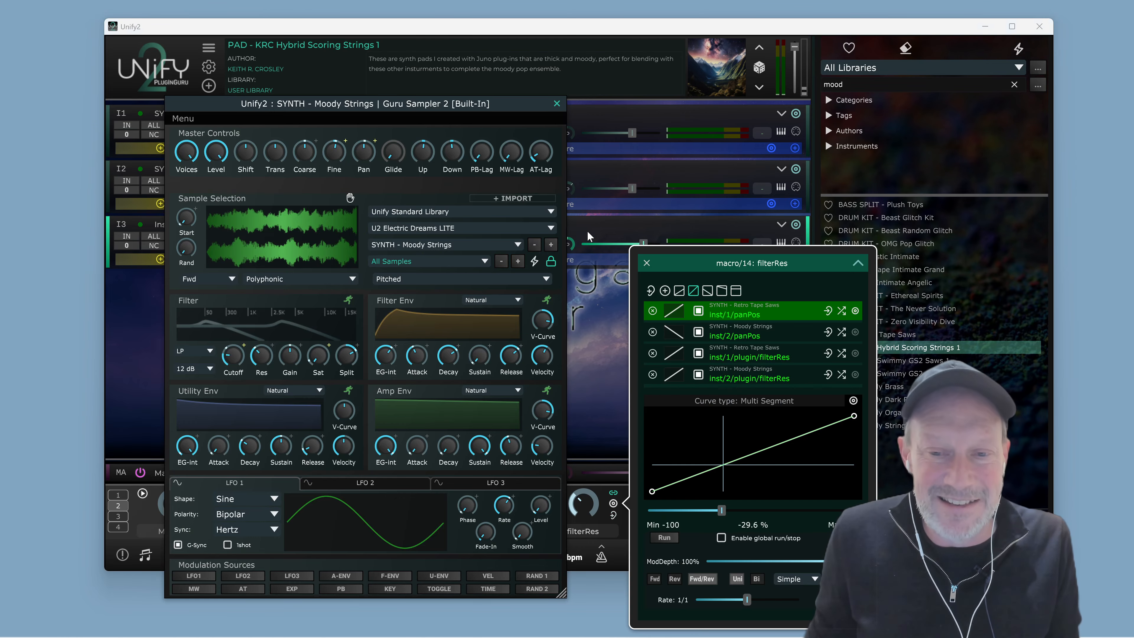
click(556, 104)
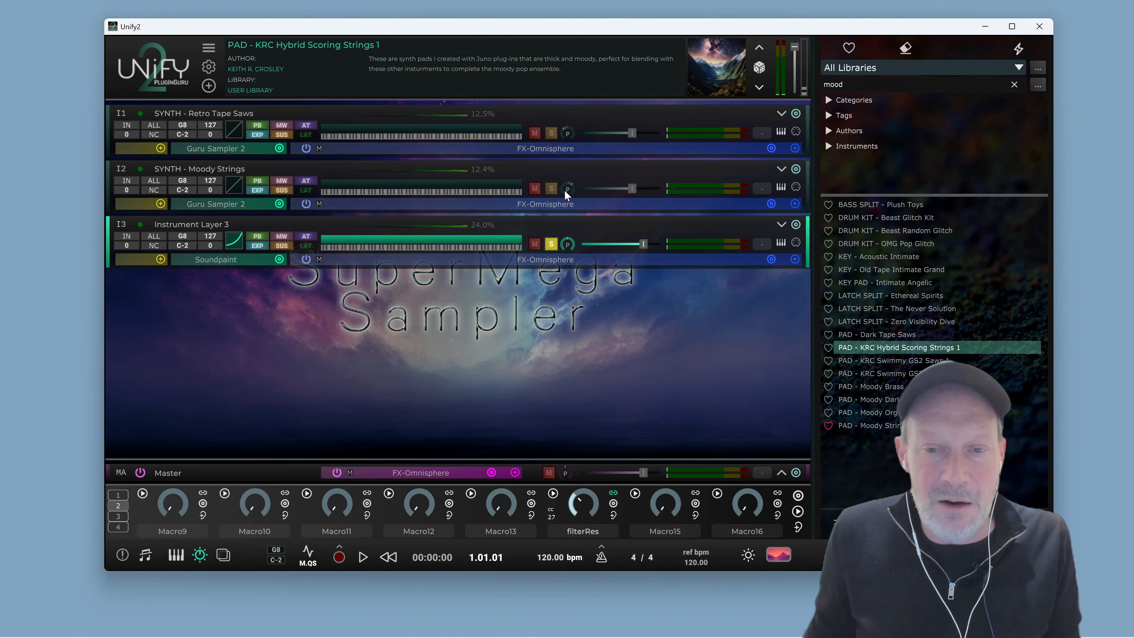
Play the patch to hear the new resonance links, toggling the Instrument Layer 3 solo
key(space)
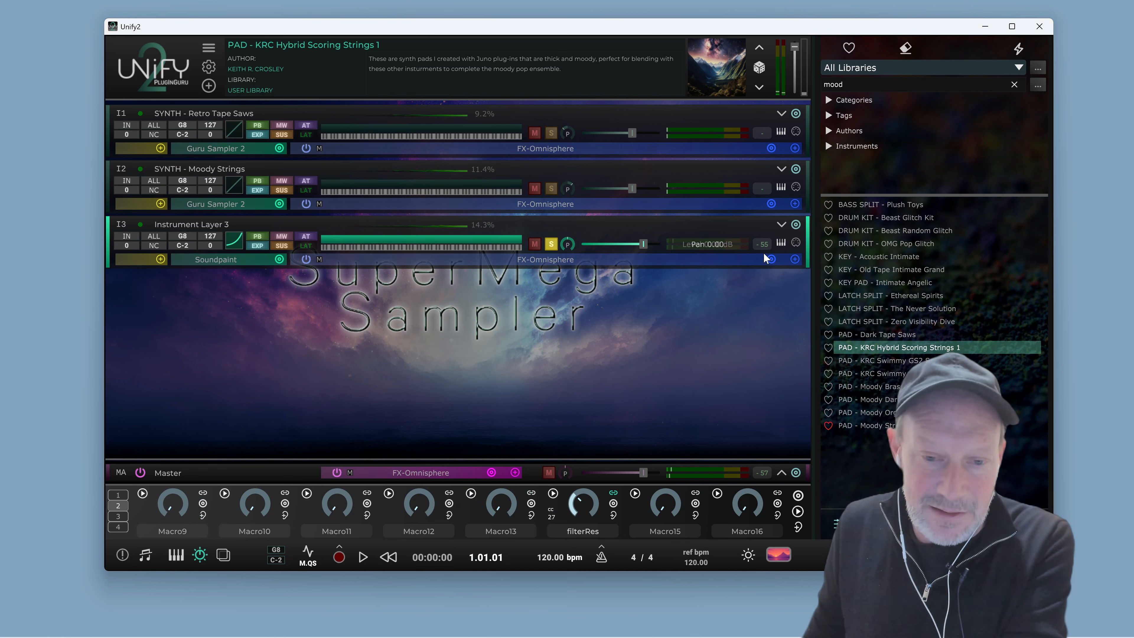
click(551, 244)
key(space)
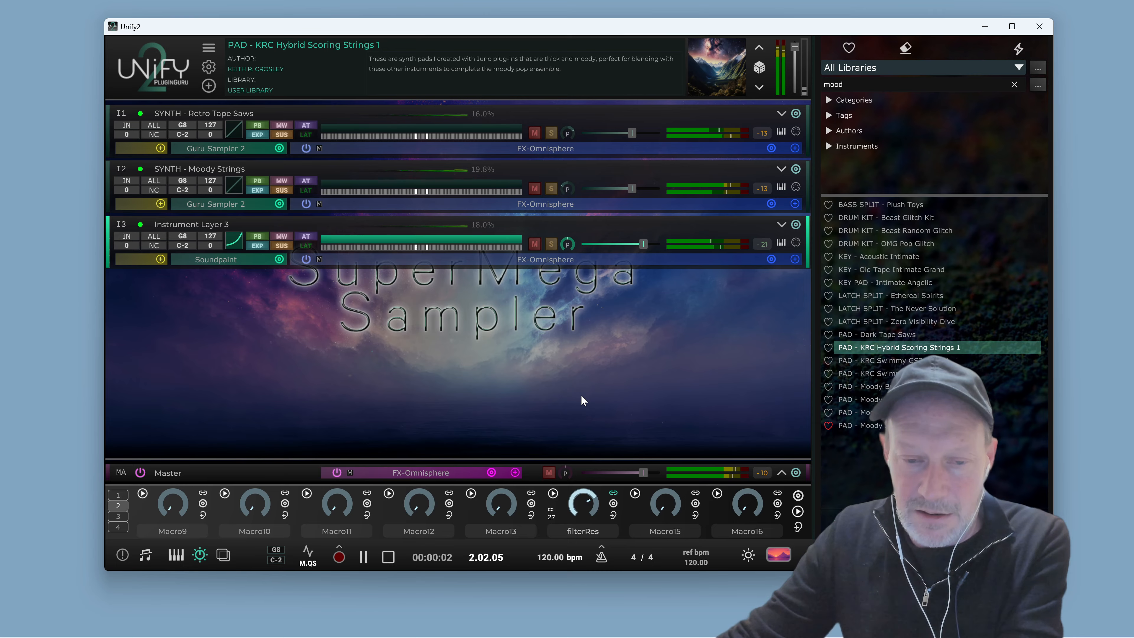
key(space)
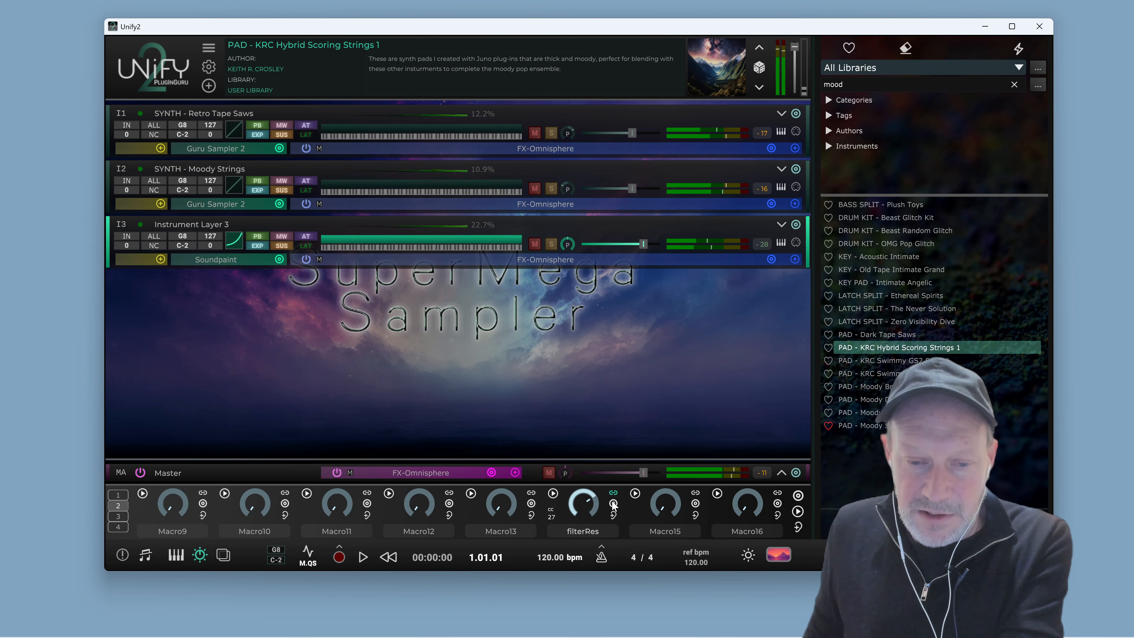
Open Macro14's linked parameters window, expand it, and move it beside the layers
click(614, 505)
click(665, 341)
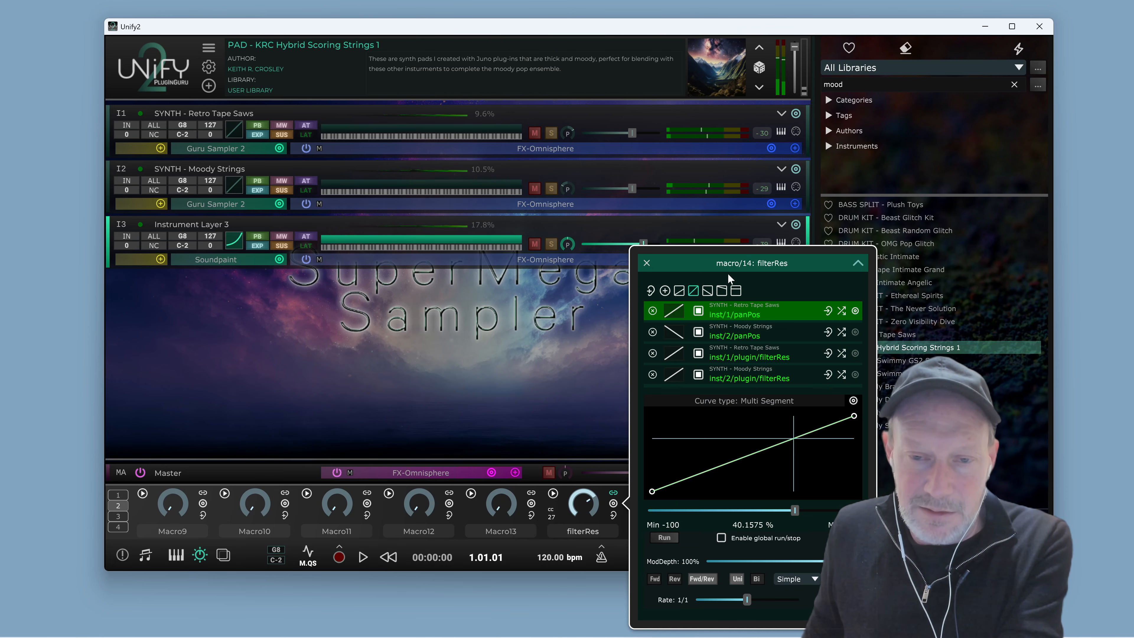
click(853, 264)
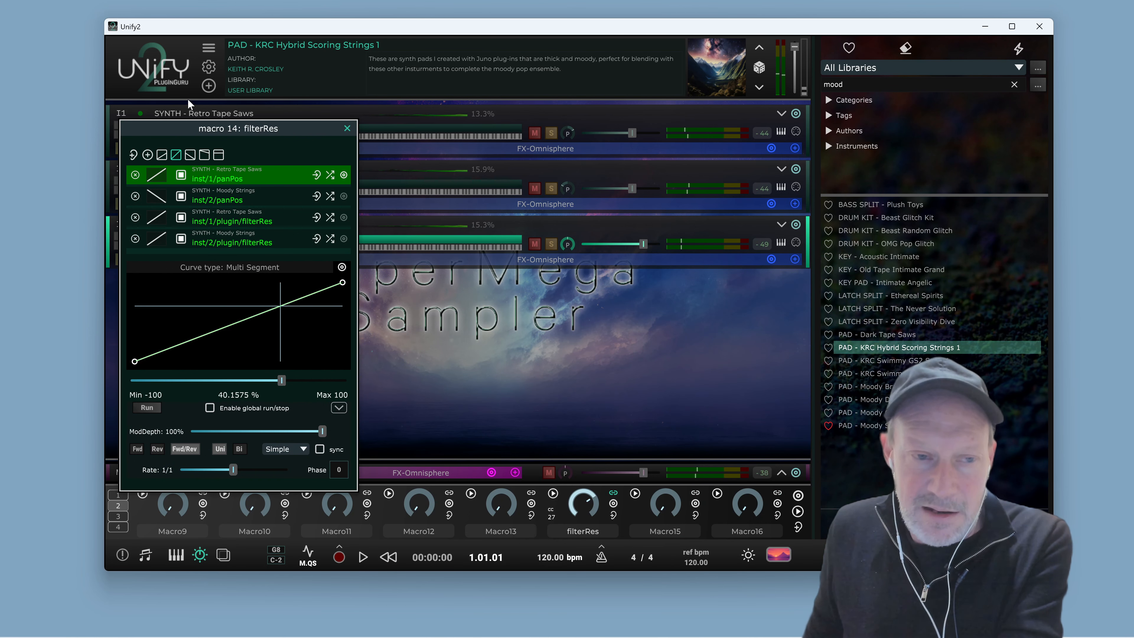
drag(240, 128, 352, 121)
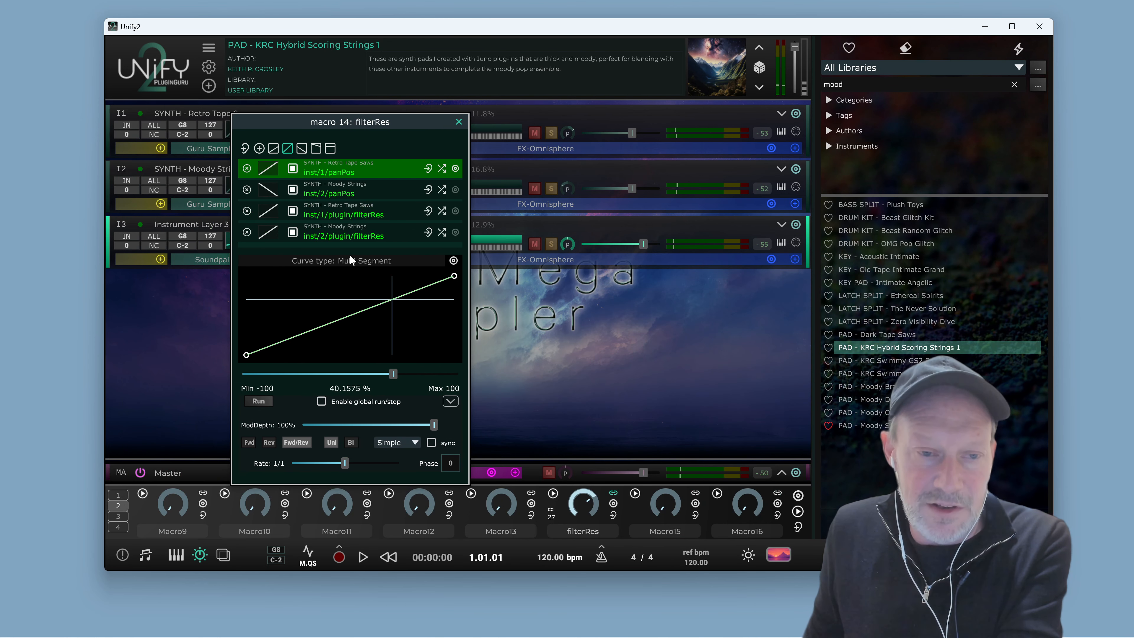
Bend the Moody Strings filterRes link curve exponentially and the Retro Tape Saws filterRes curve logarithmically
click(352, 238)
drag(369, 311, 382, 337)
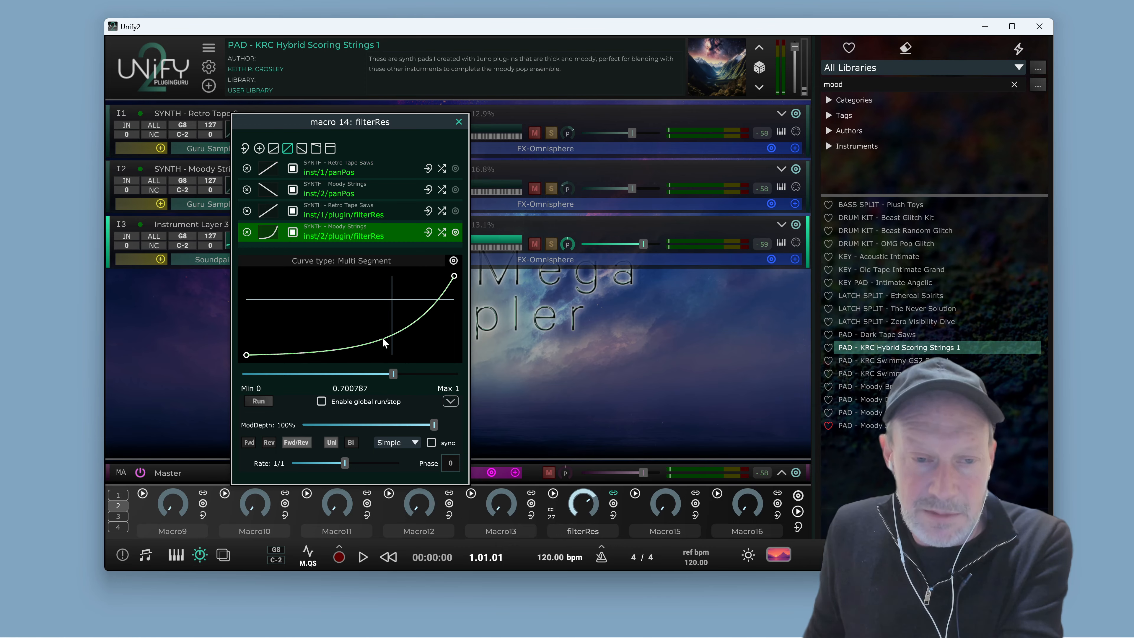
click(360, 210)
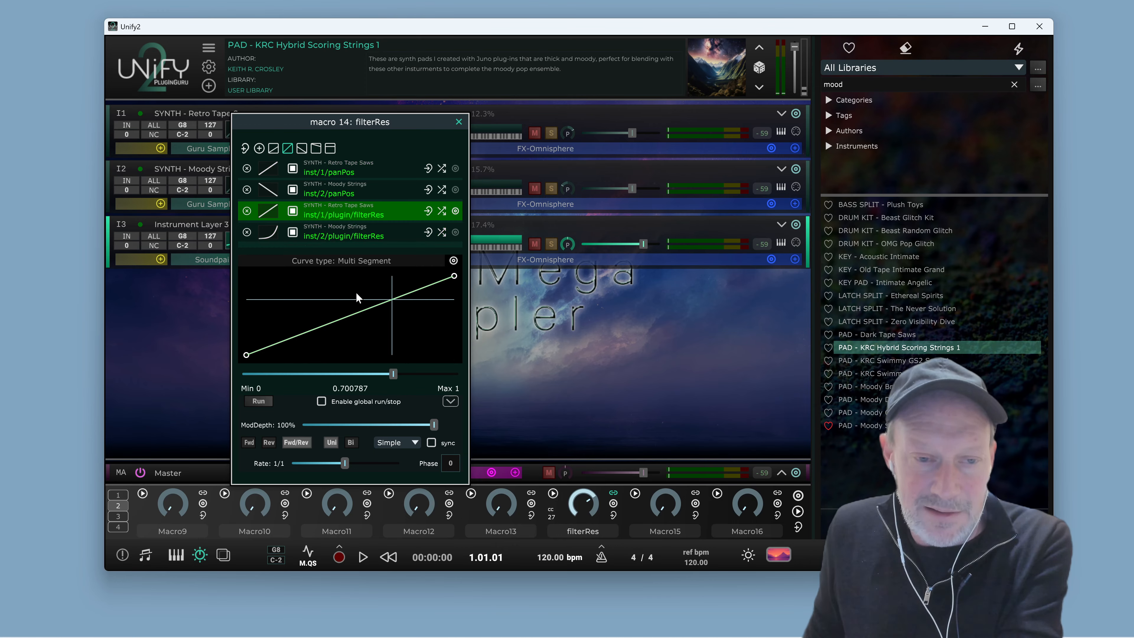
drag(351, 312, 346, 296)
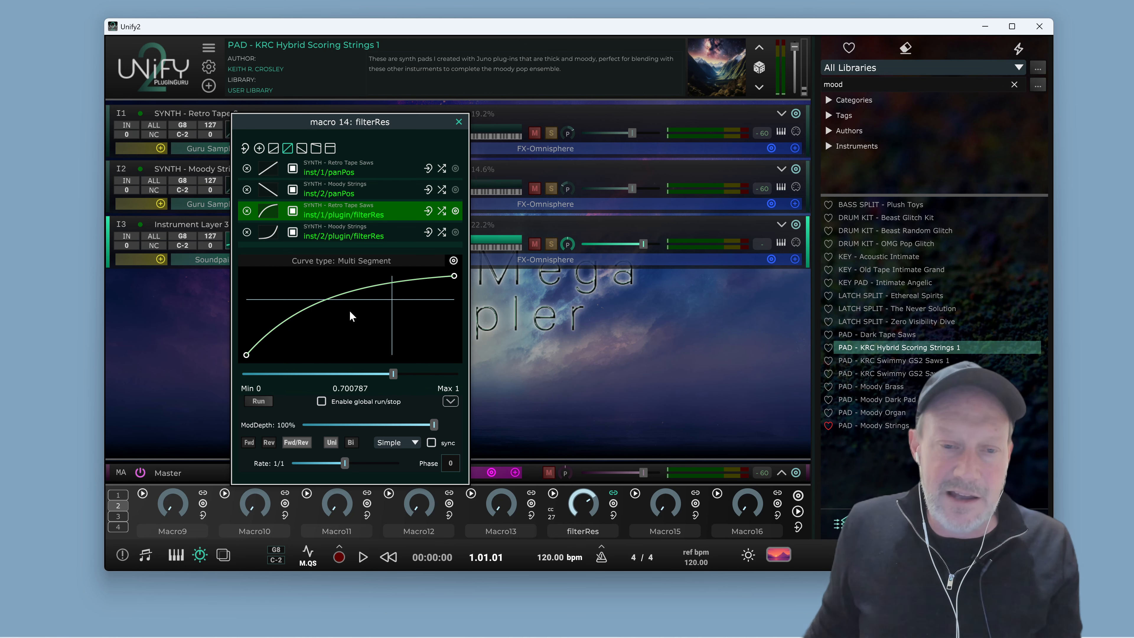
Play the patch while comparing the two filterRes link curves
key(space)
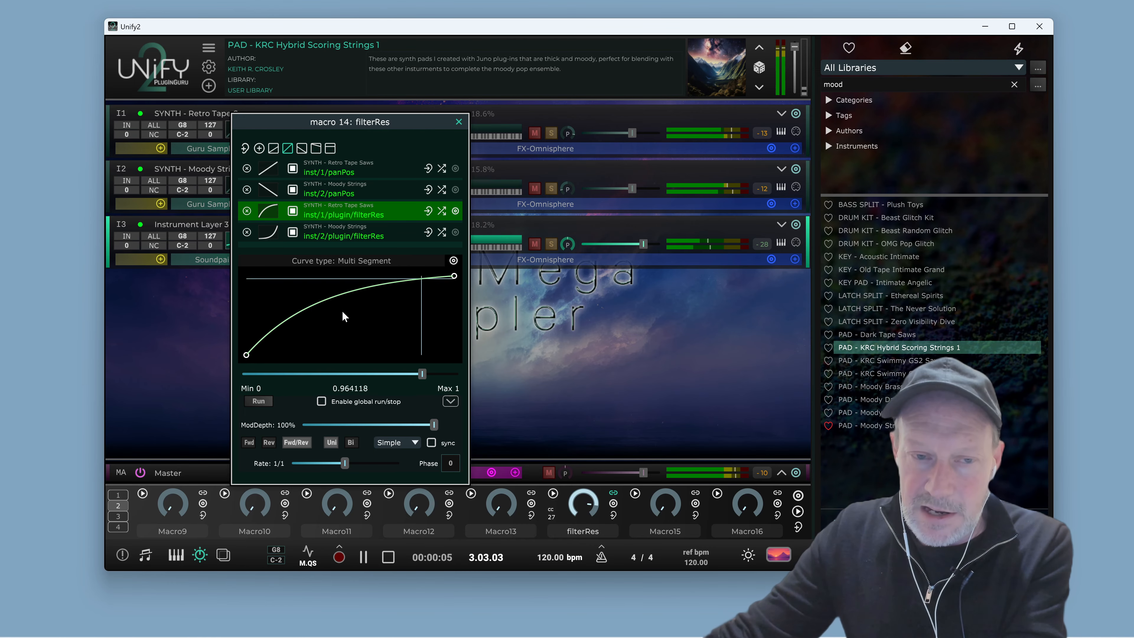
click(348, 229)
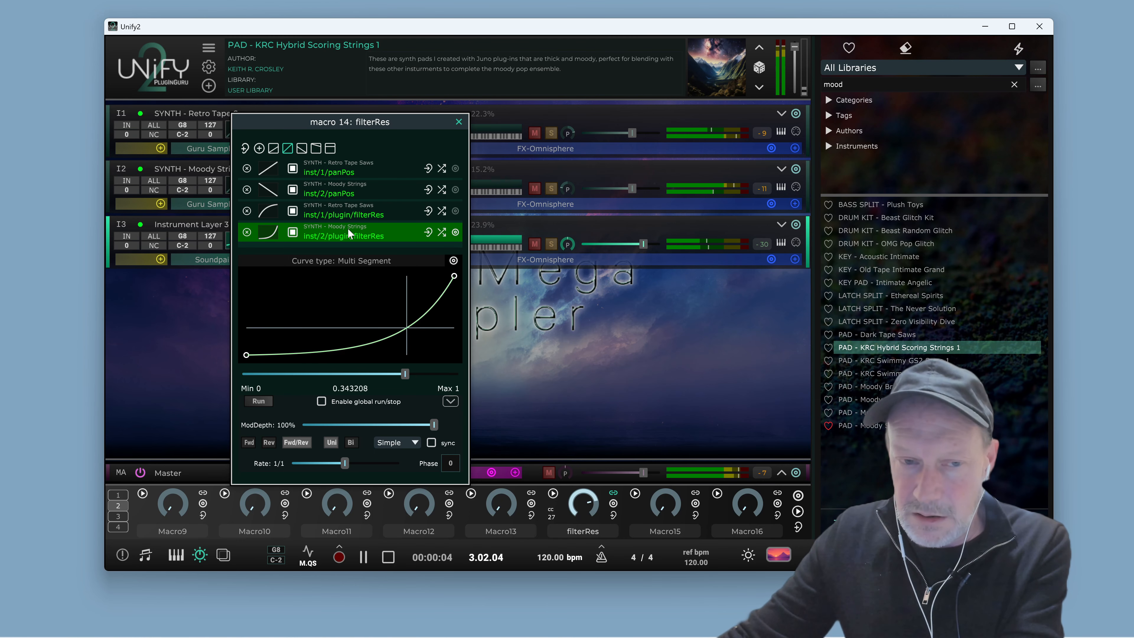
key(space)
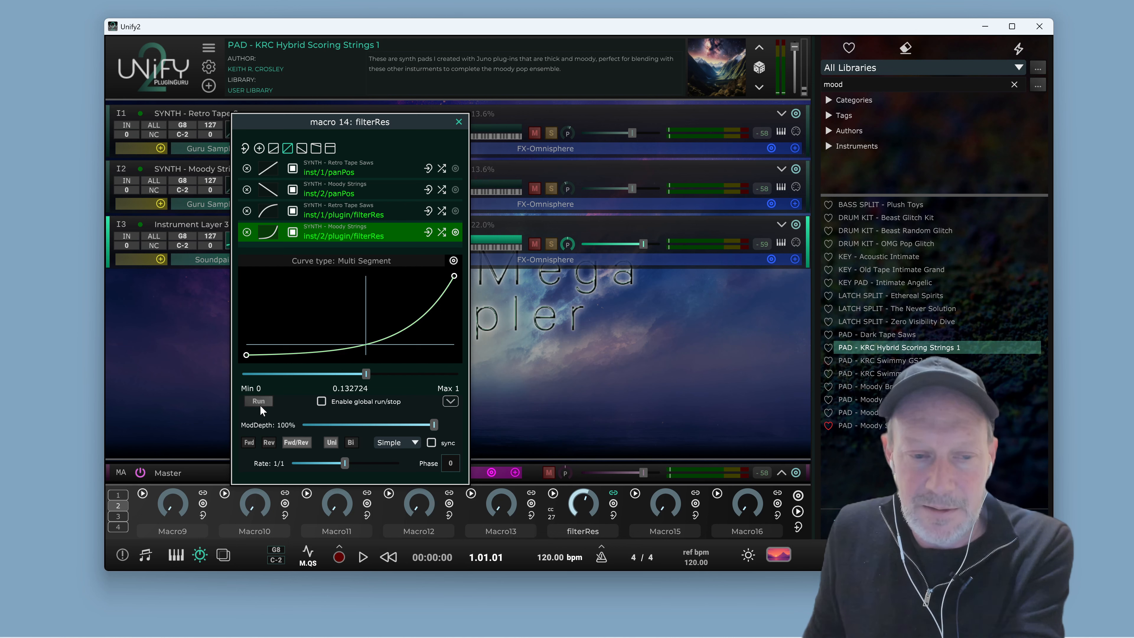
Run Macro14's automatic modulation, play it, and set the run mode to Fwd/Rev bipolar
click(259, 404)
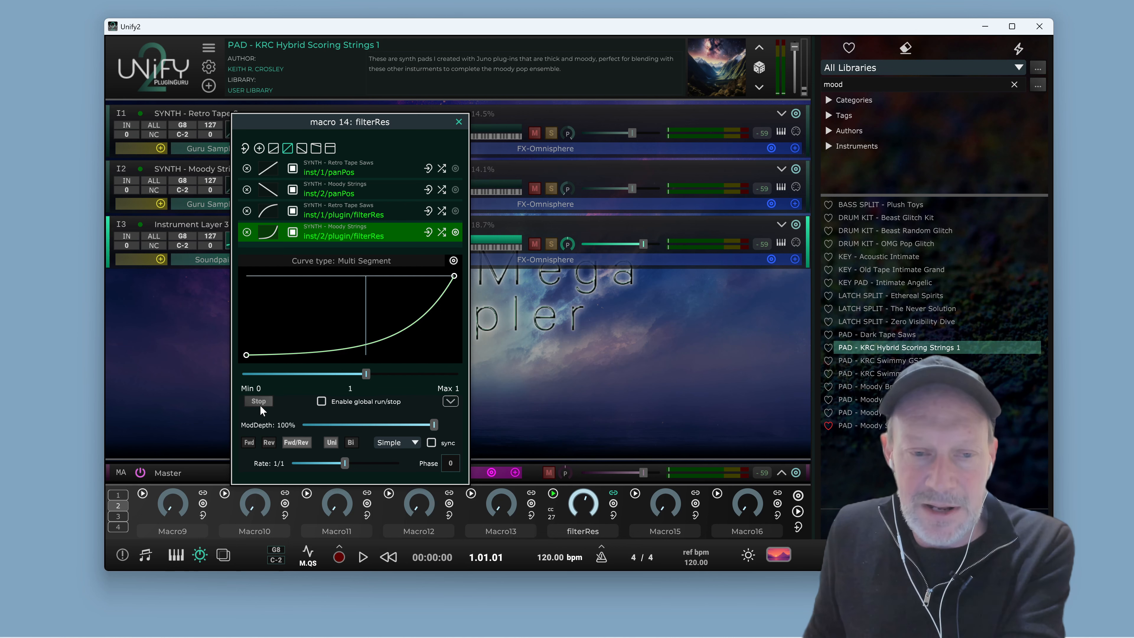
key(space)
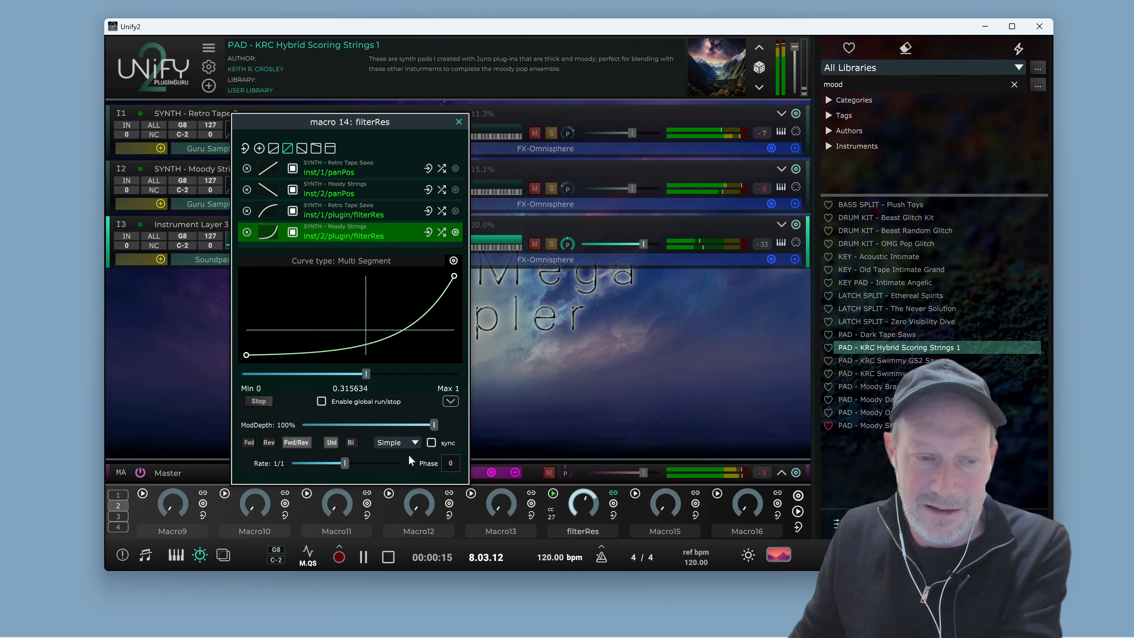
key(space)
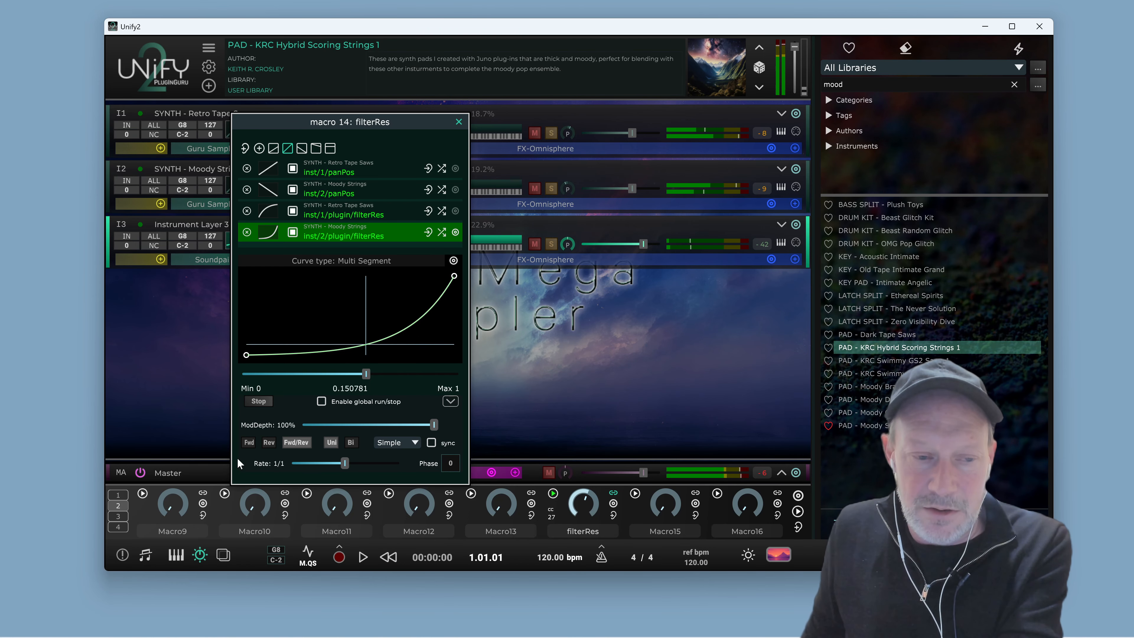
click(251, 441)
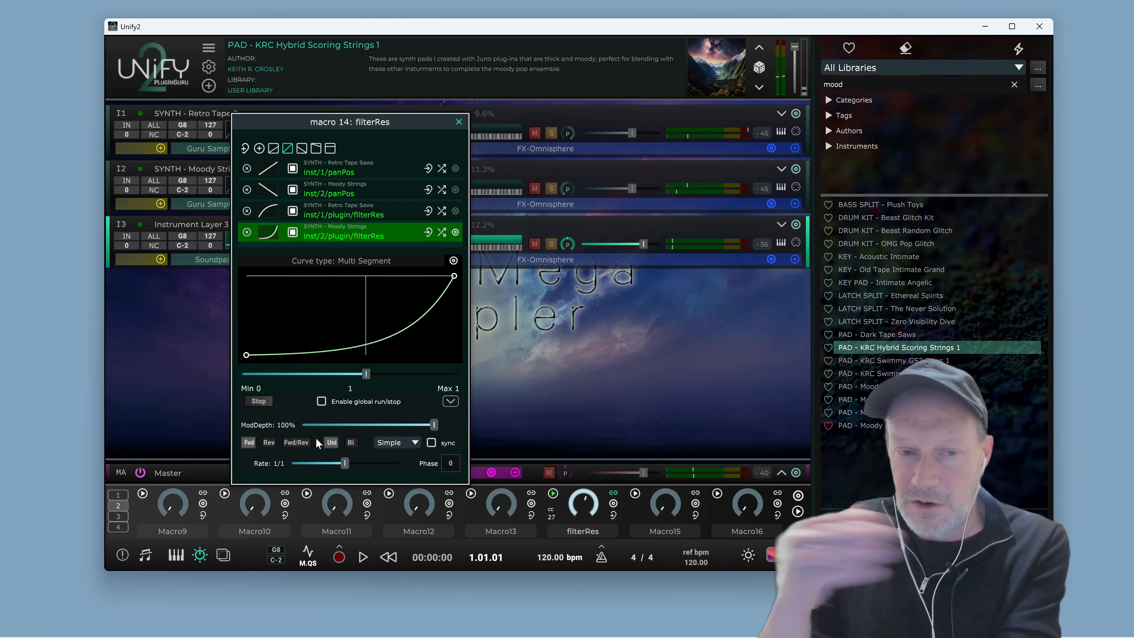
click(299, 444)
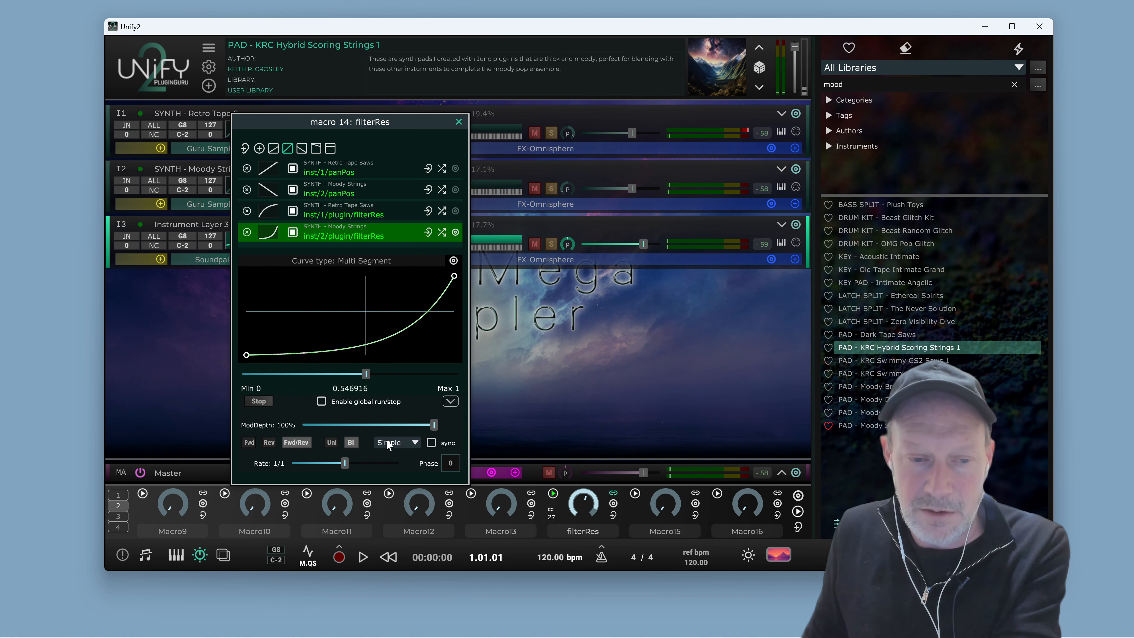
Select the Retro Tape Saws filterRes and Moody Strings panPos links and play the patch
click(380, 213)
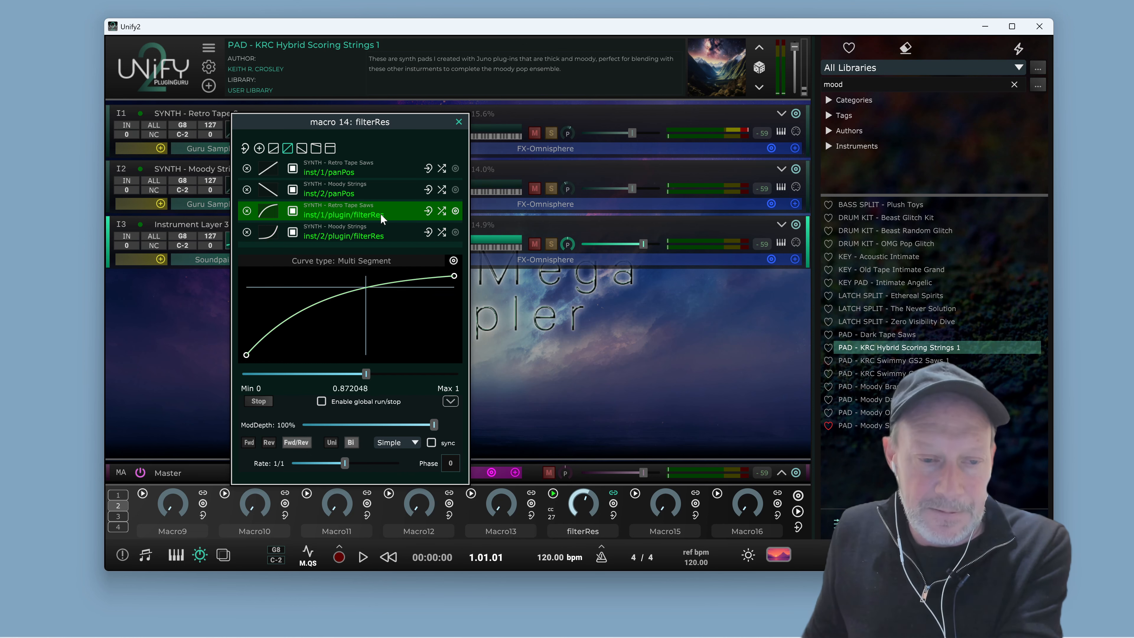
click(377, 196)
key(space)
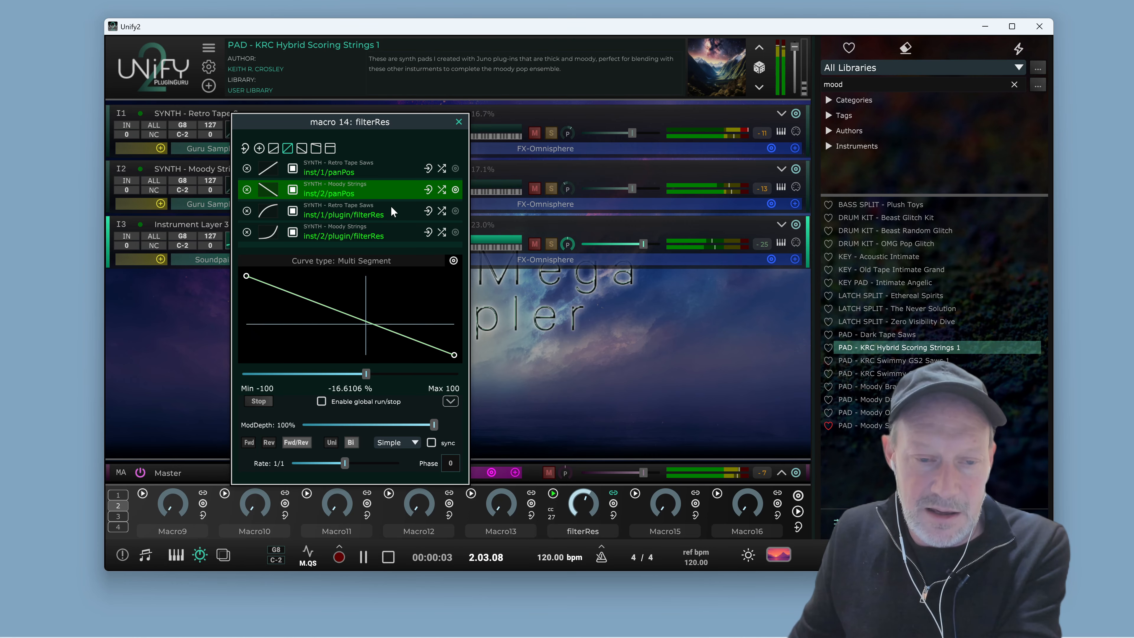
key(space)
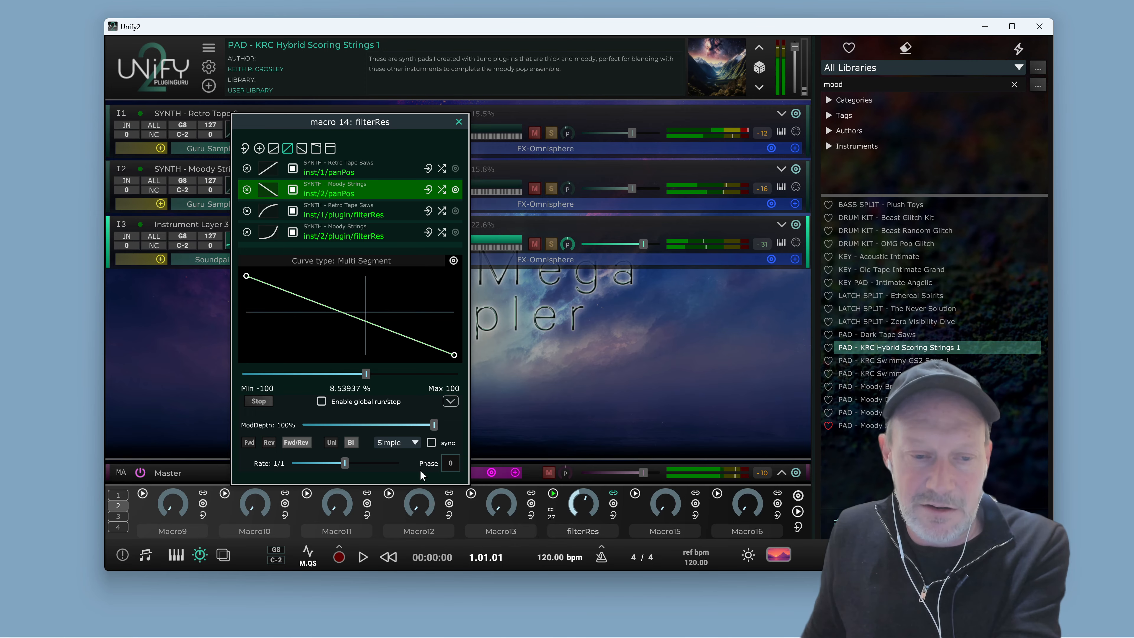
Enable sync for Macro14's run rate, nudge the rate slider, and play the patch
click(431, 442)
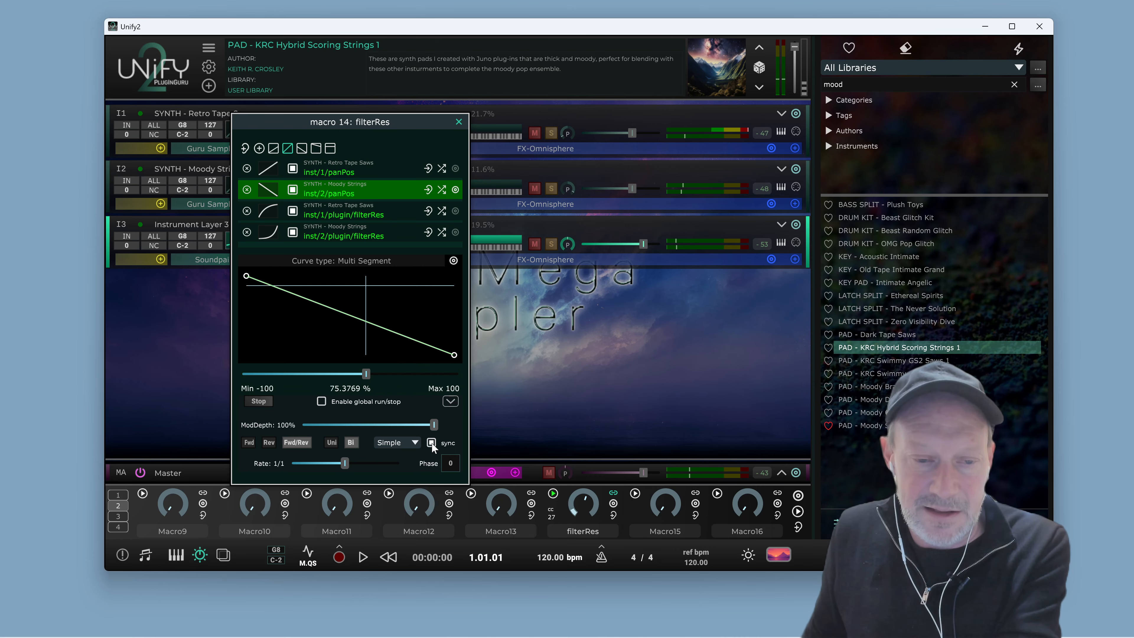
drag(344, 464, 353, 465)
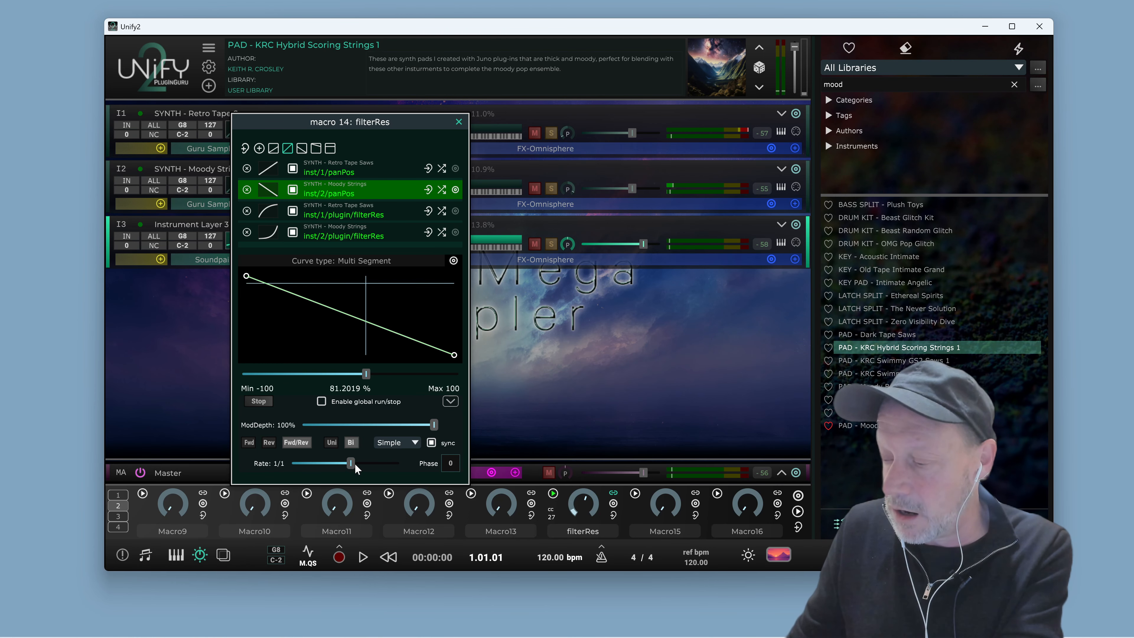
key(space)
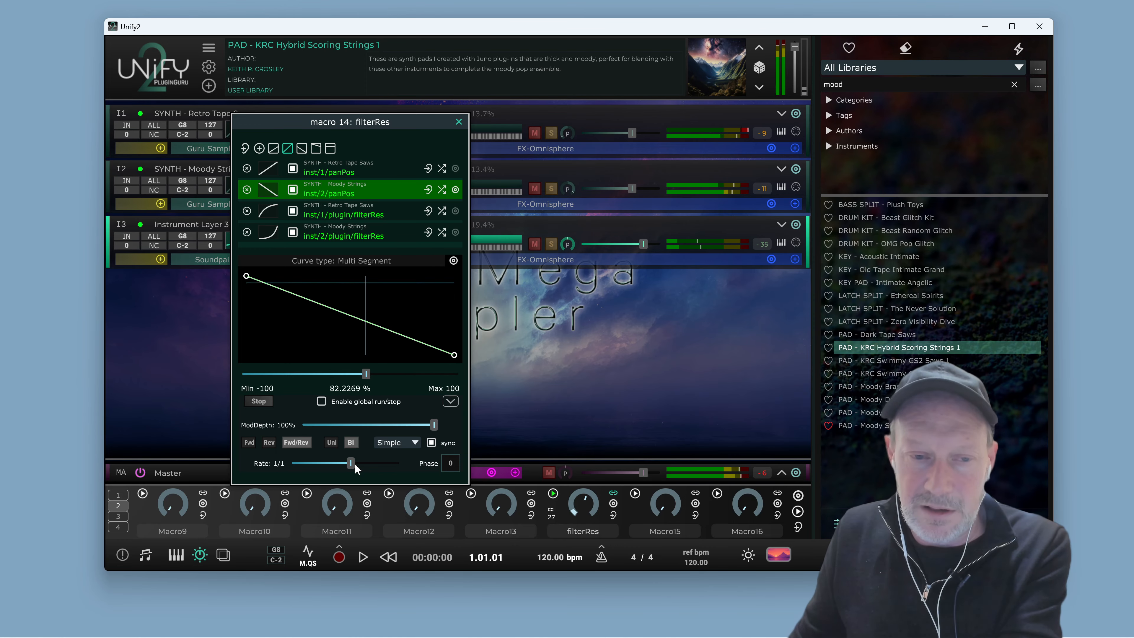
key(space)
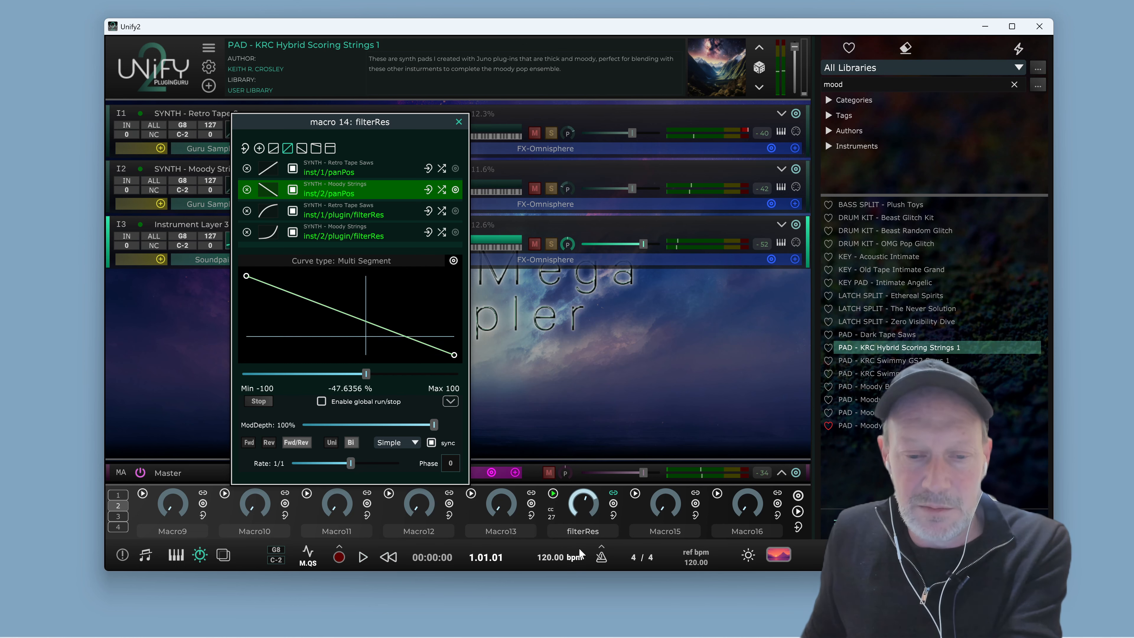
Open the metronome options and switch the metronome on
click(602, 554)
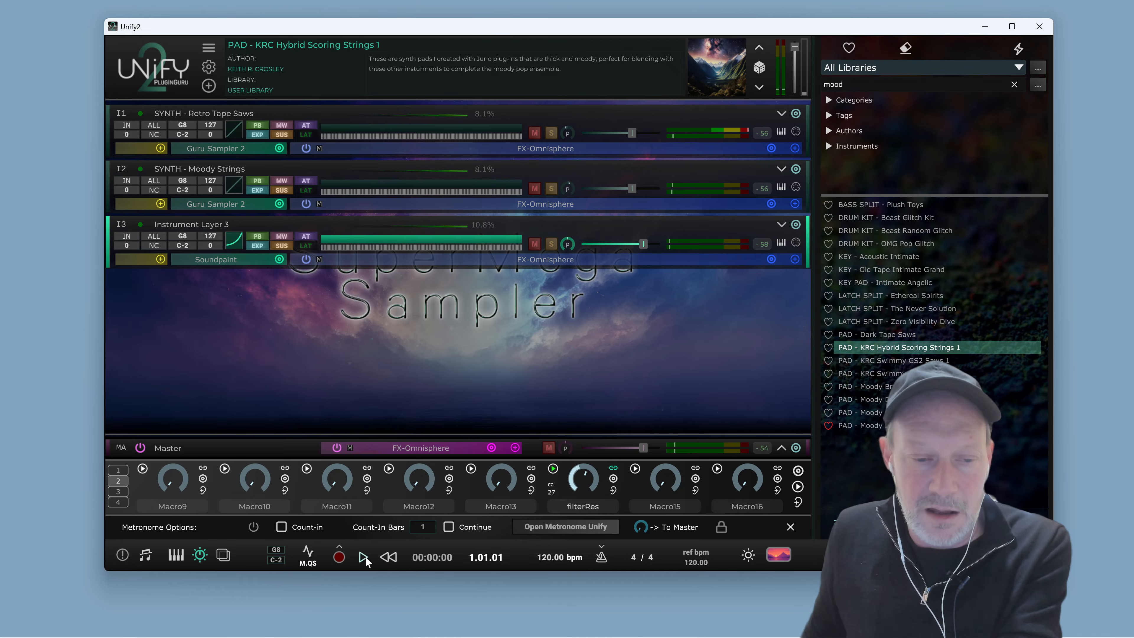
click(253, 527)
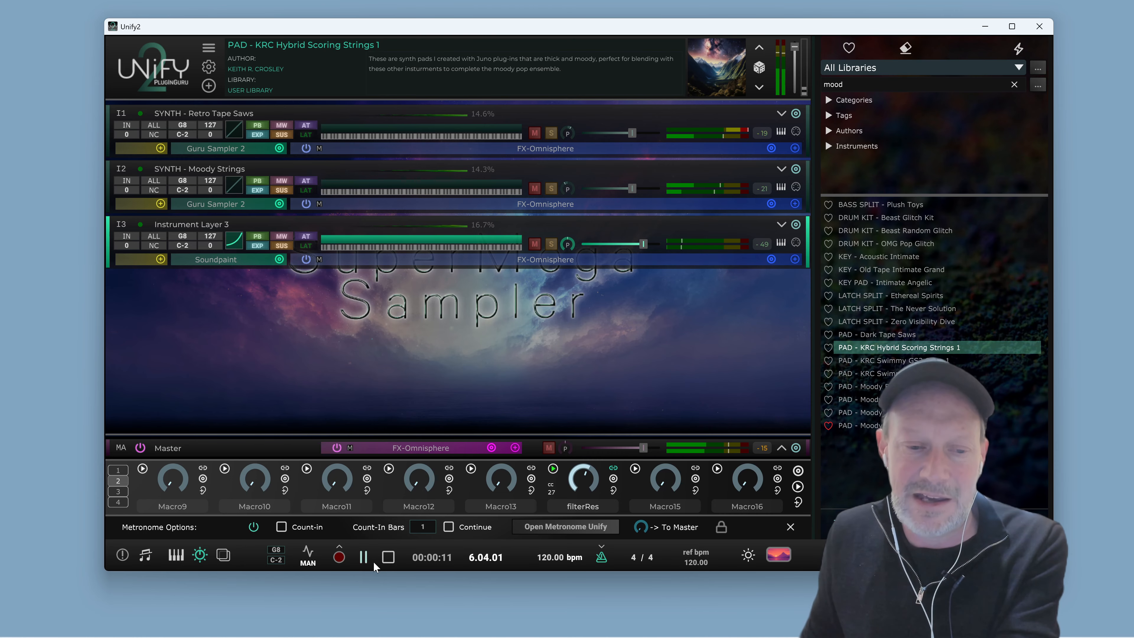
Stop playback and load the BPM DRUM - CR78 Bossanova RX2 groove into the Unify Metronome, then return to the main window
click(388, 557)
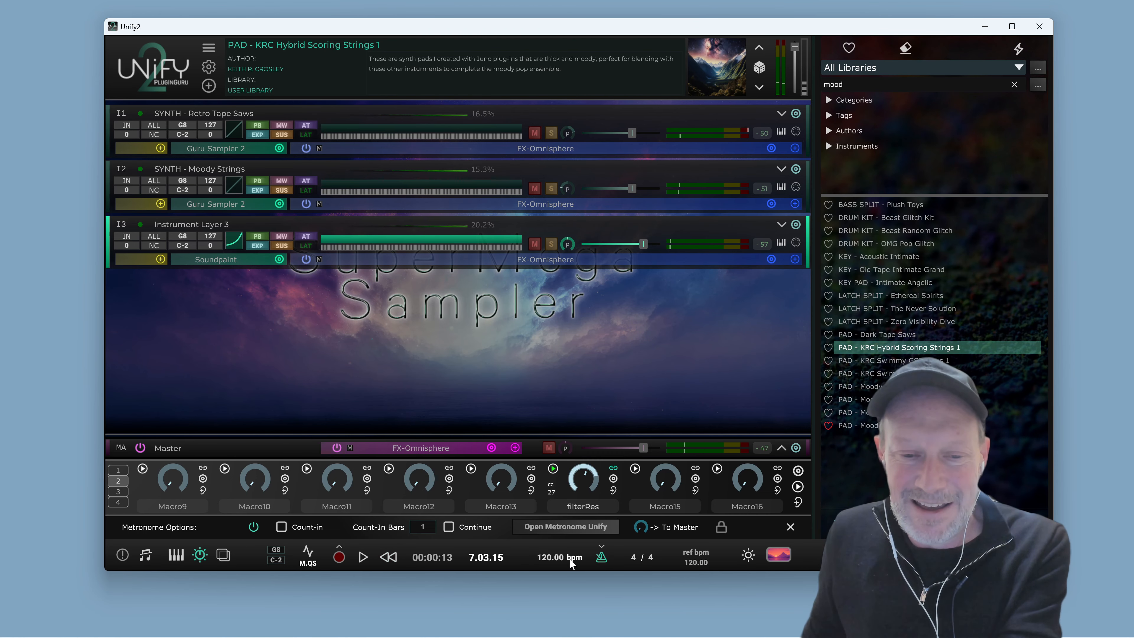
click(574, 529)
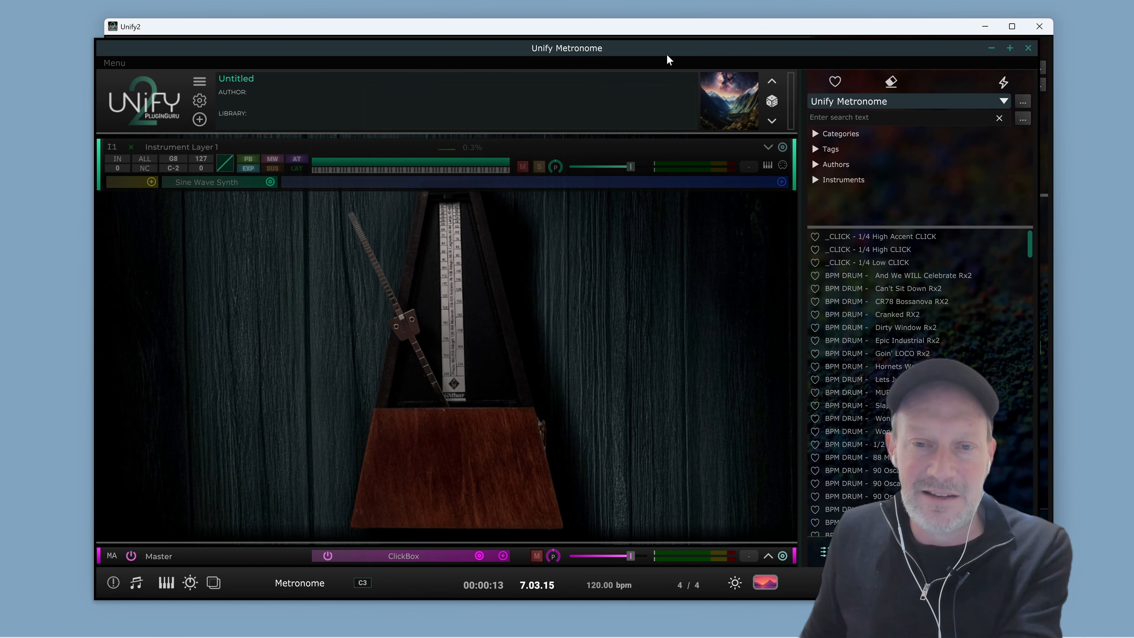
drag(666, 55, 721, 45)
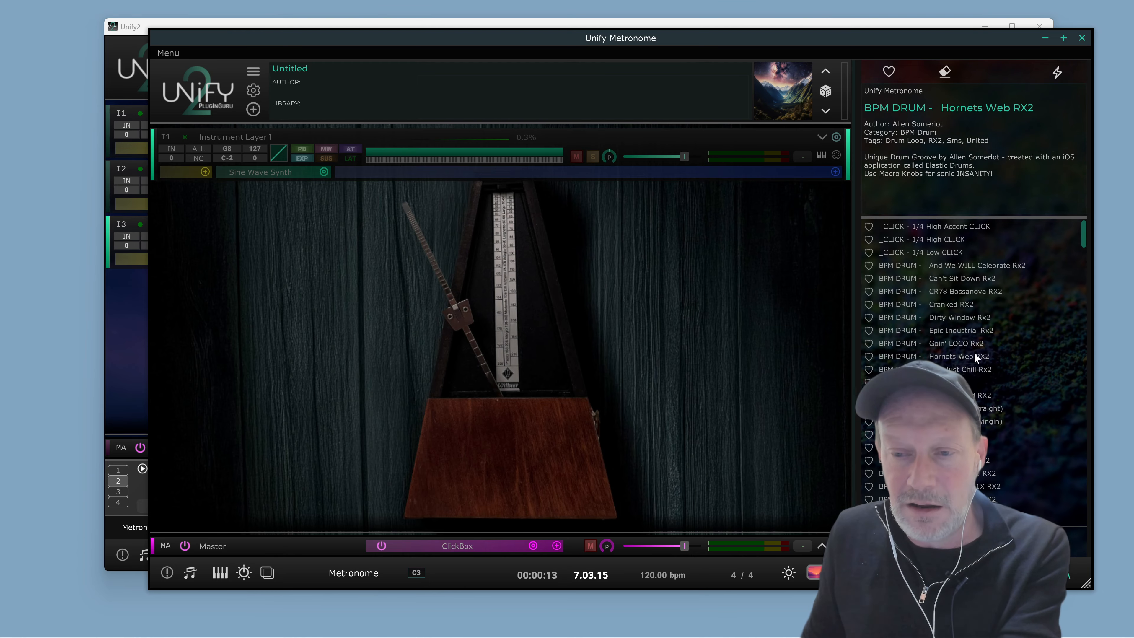
click(977, 291)
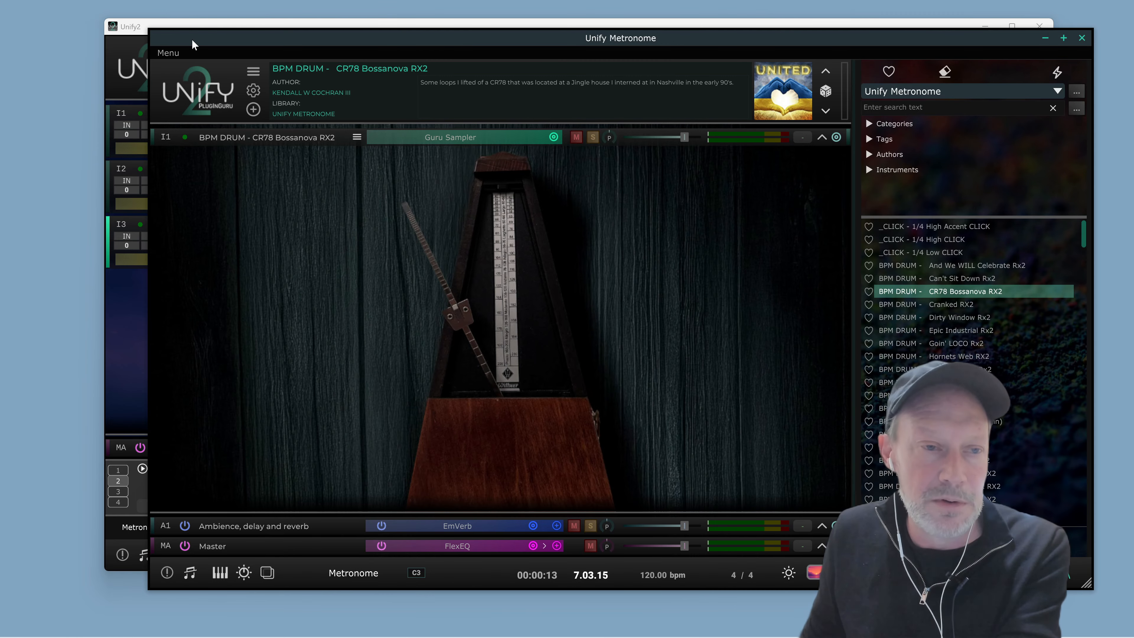
click(198, 25)
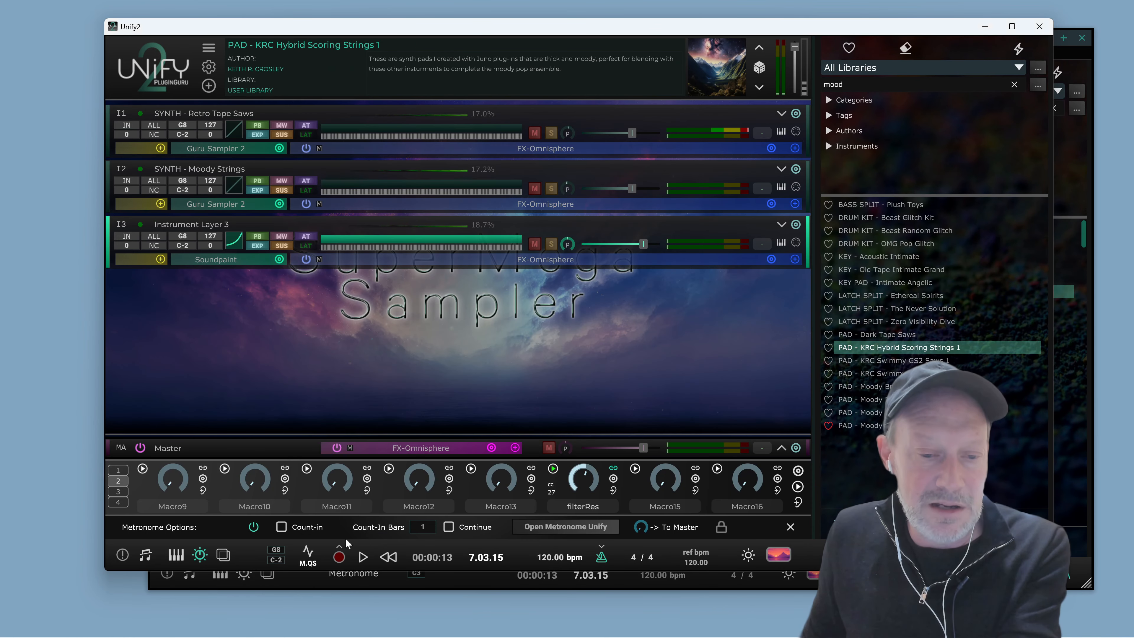
Start and stop the transport several times to hear the patch with the metronome groove
click(363, 557)
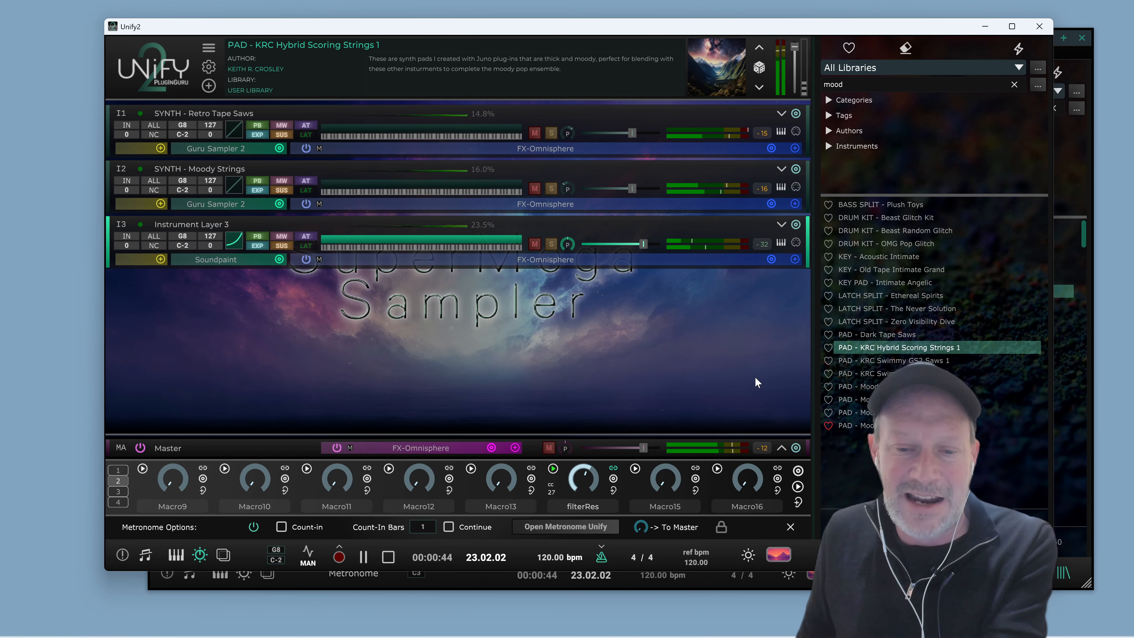
click(388, 556)
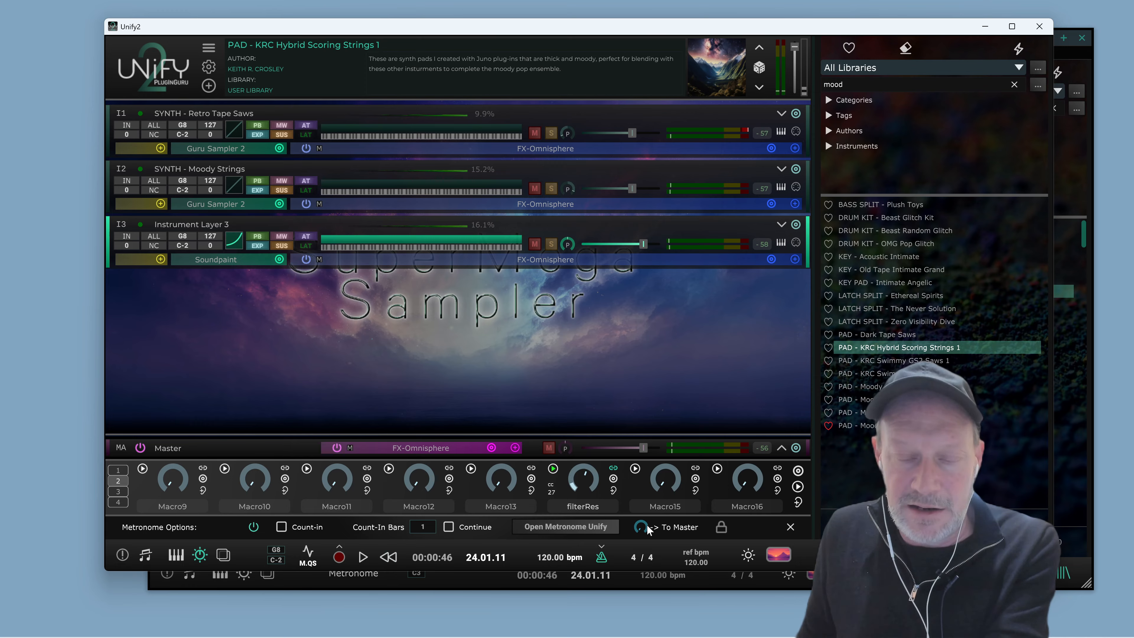
key(space)
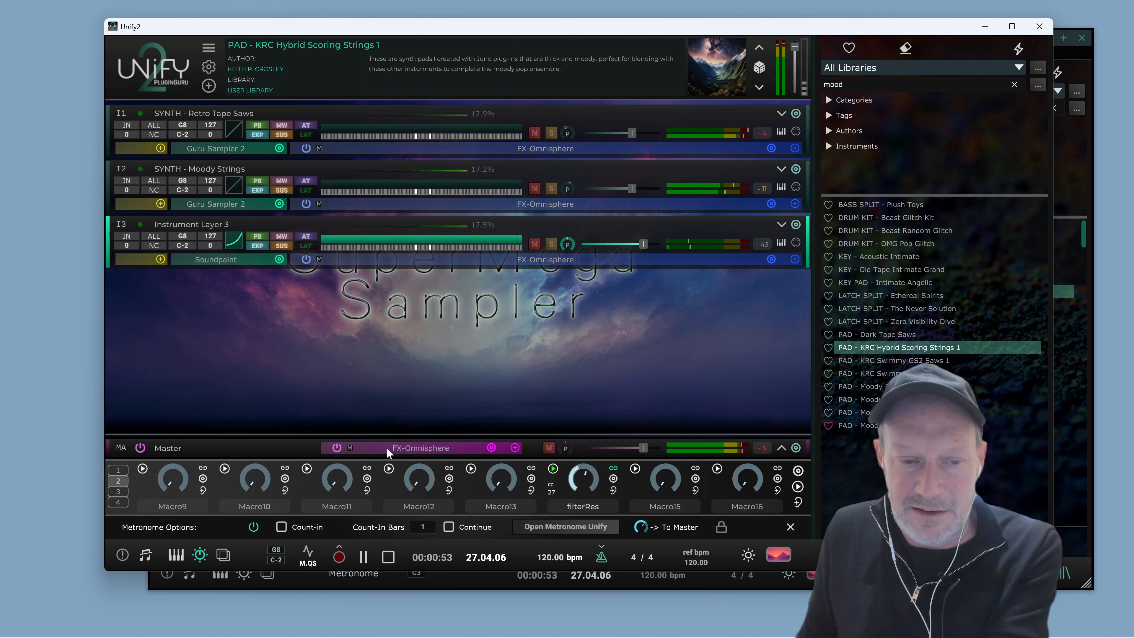
key(space)
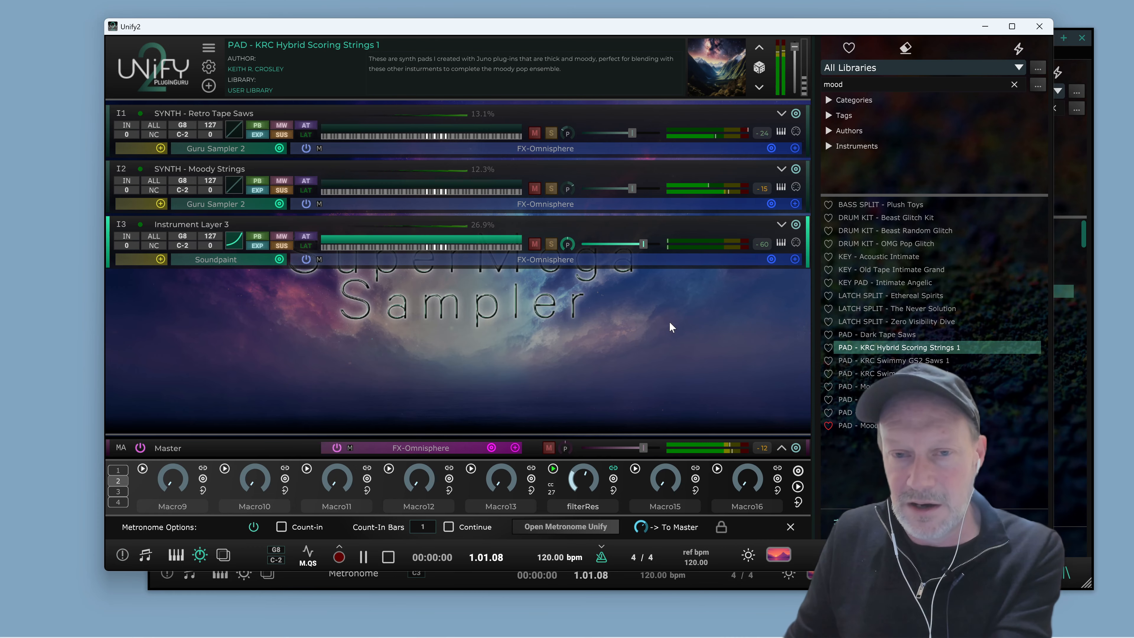
key(space)
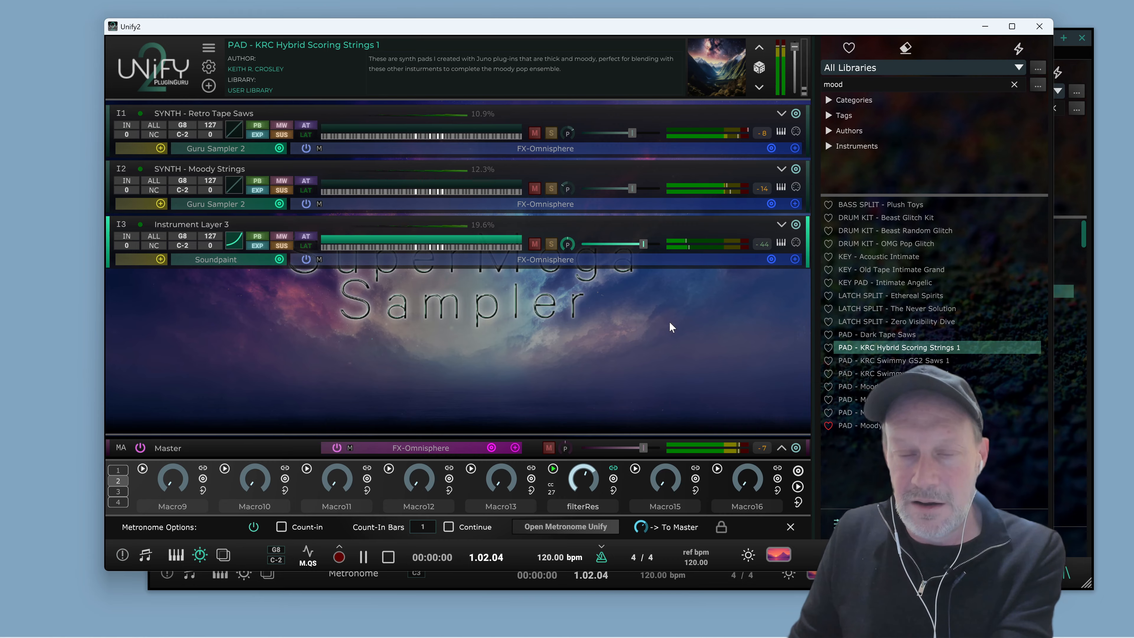
key(space)
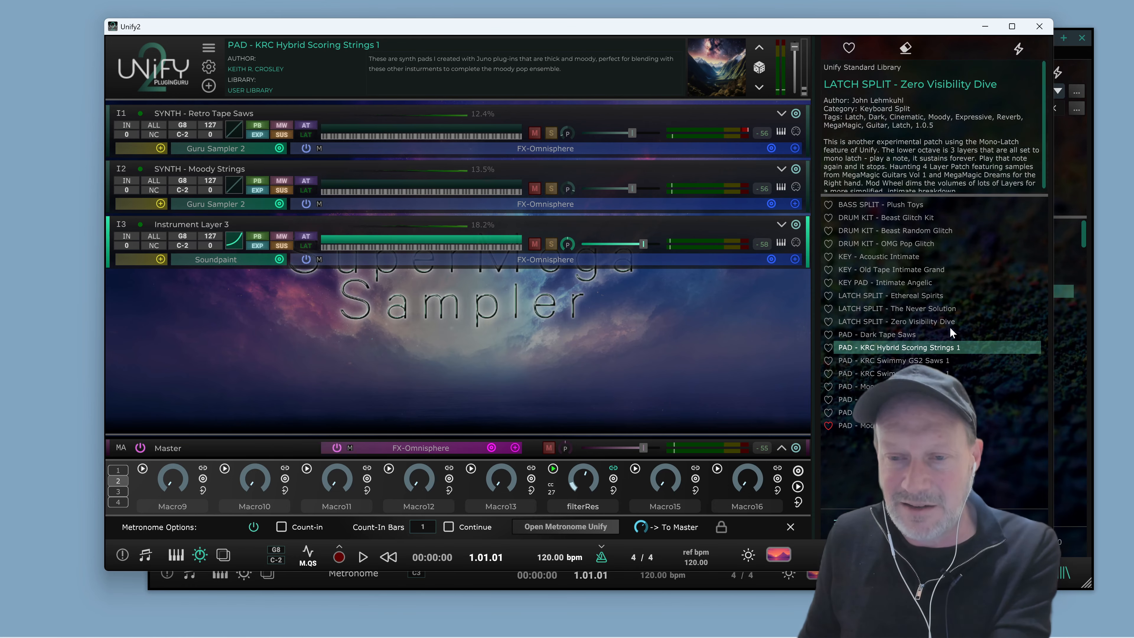
Clear the search, switch the browser to User Library, and load KRC Vox Plux Omni m/p 5 Strings
click(1014, 85)
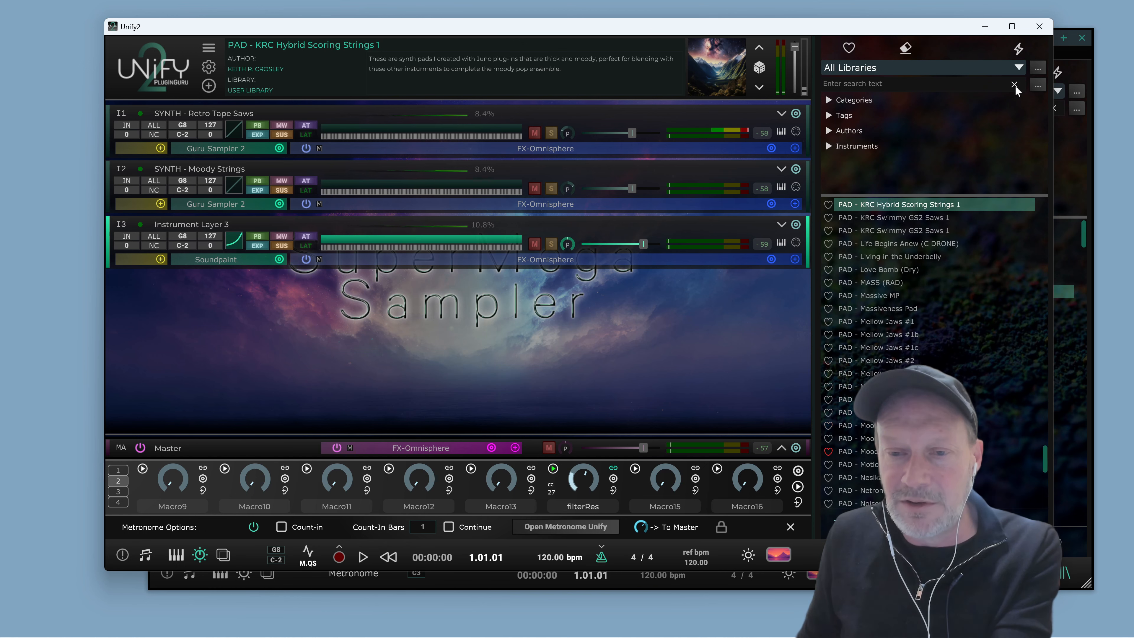
click(928, 70)
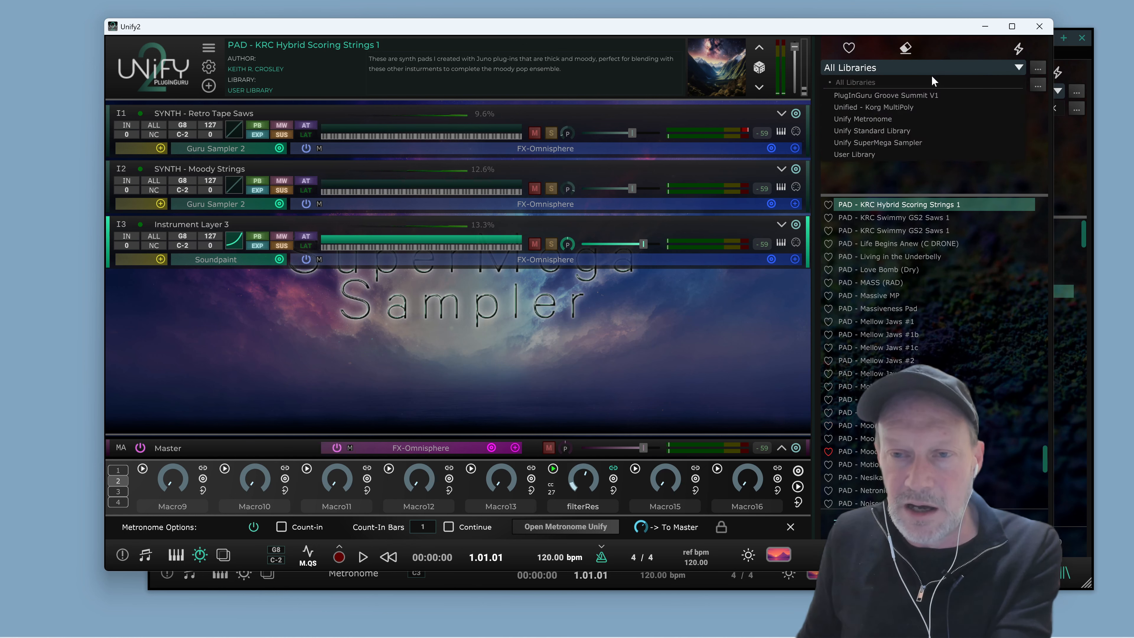
click(892, 156)
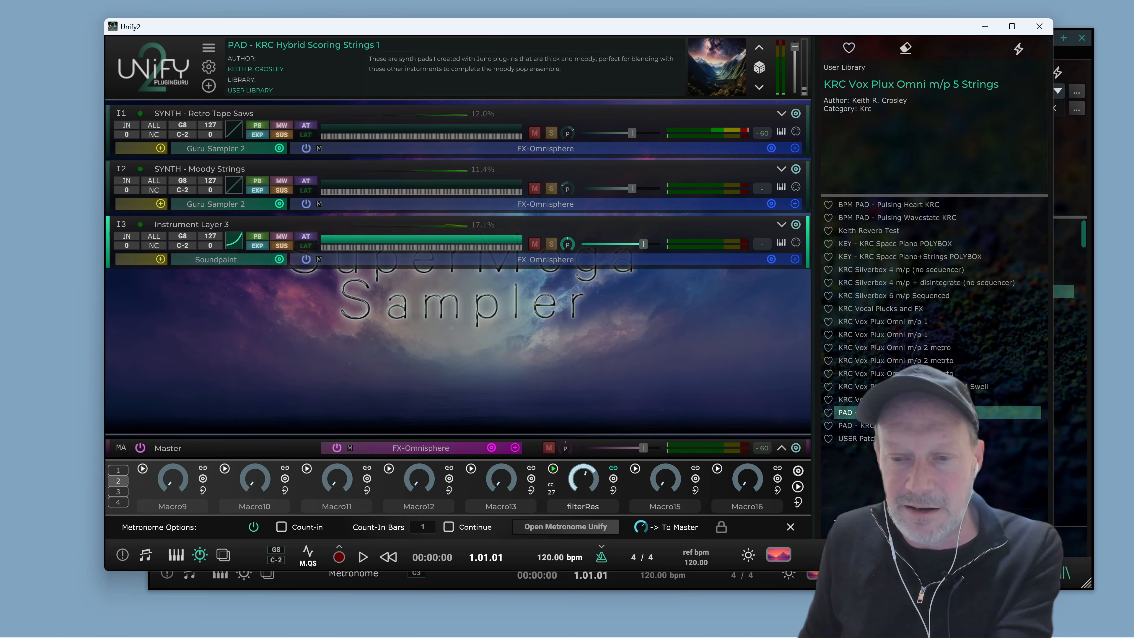
click(915, 399)
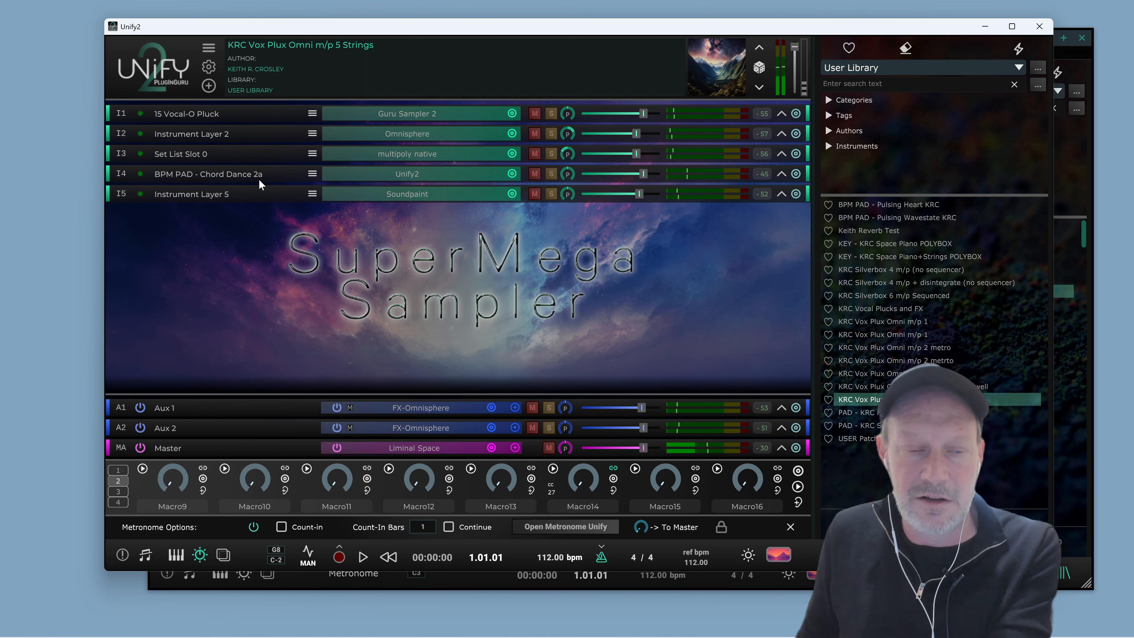
Solo the BPM PAD - Chord Dance 2a layer and open its nested Unify2 instance
click(552, 174)
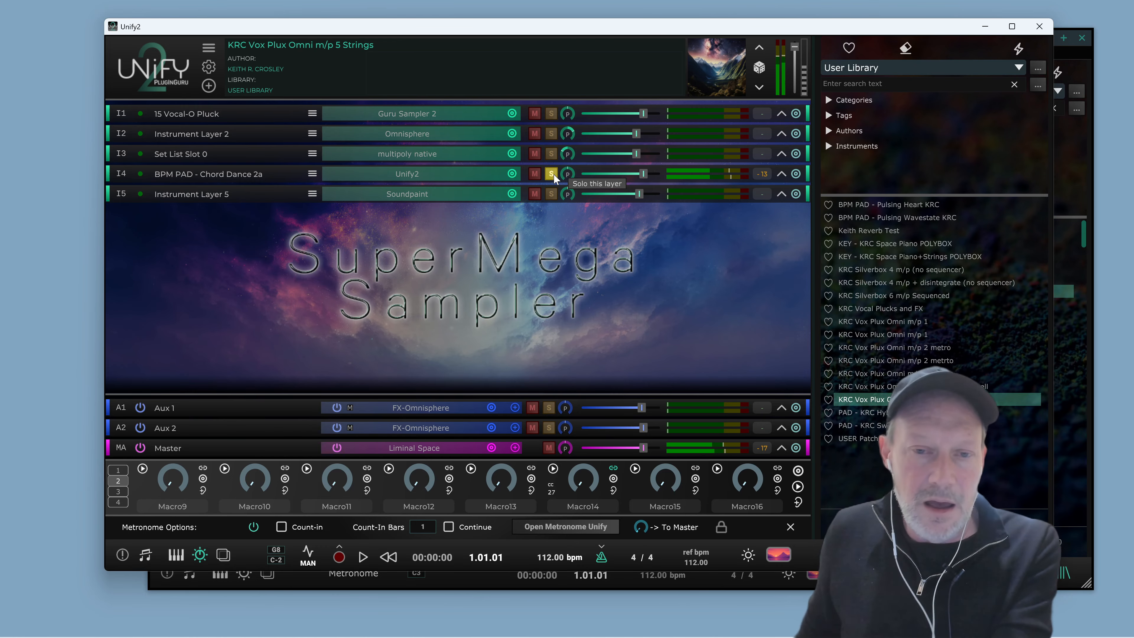
click(433, 178)
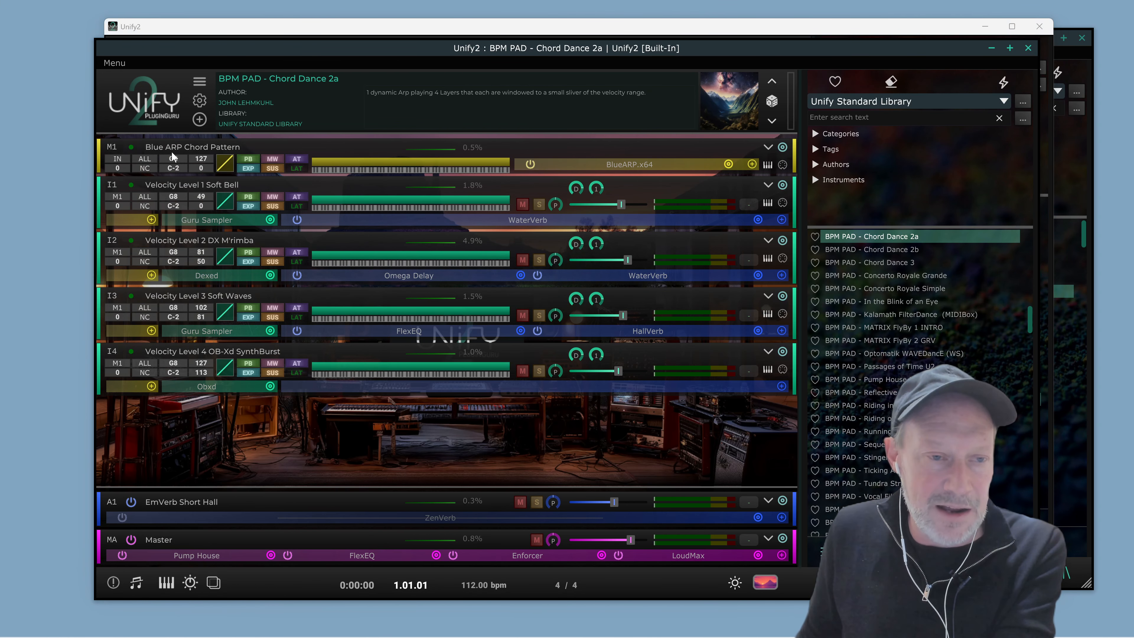
Open the Blue ARP Chord Pattern arpeggiator, play and stop it, and close both plugin windows
click(679, 164)
drag(672, 141, 649, 82)
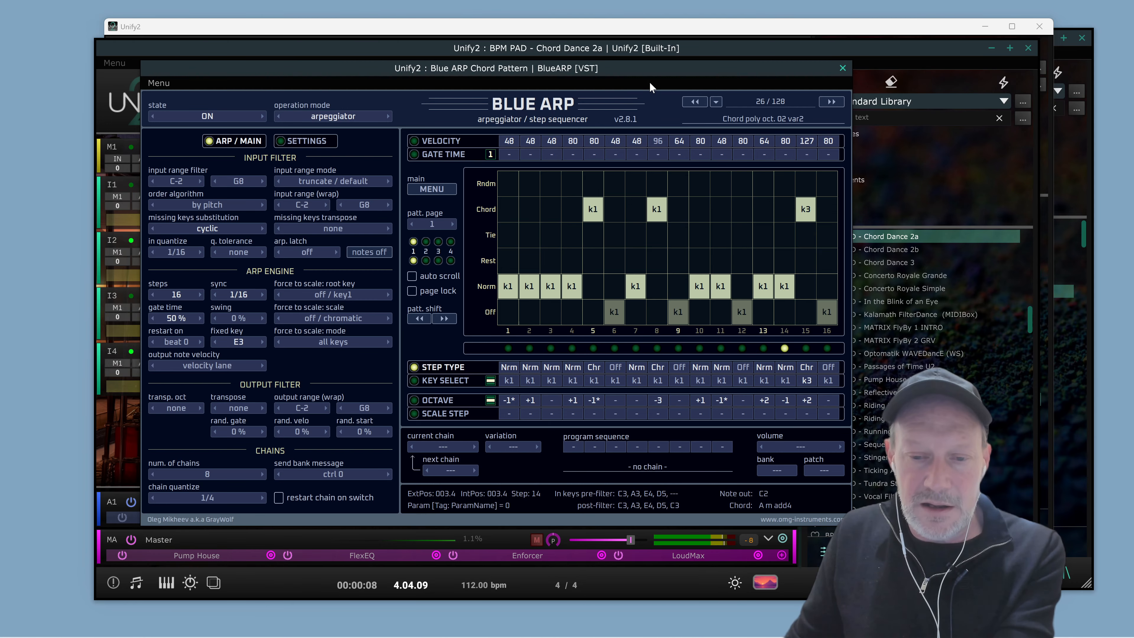
key(space)
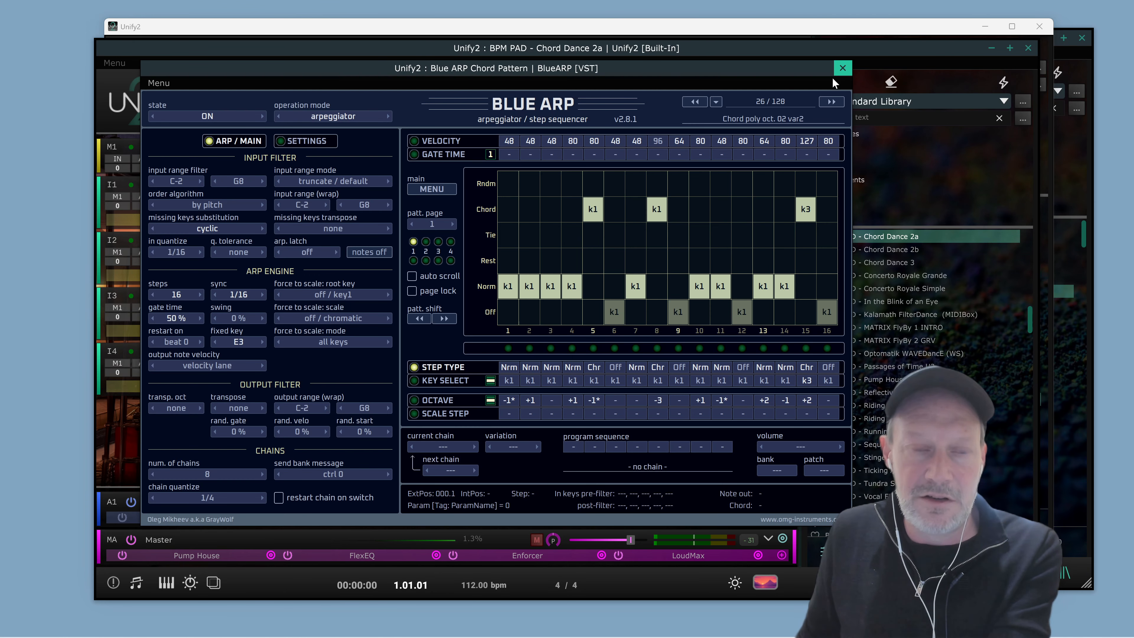
click(842, 68)
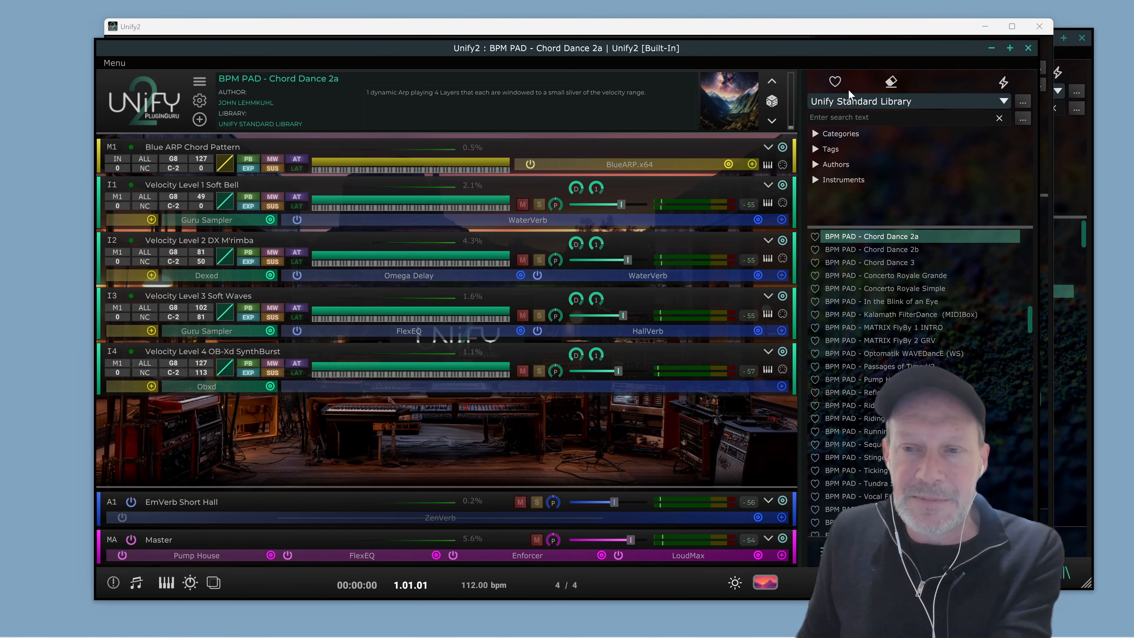
click(1029, 48)
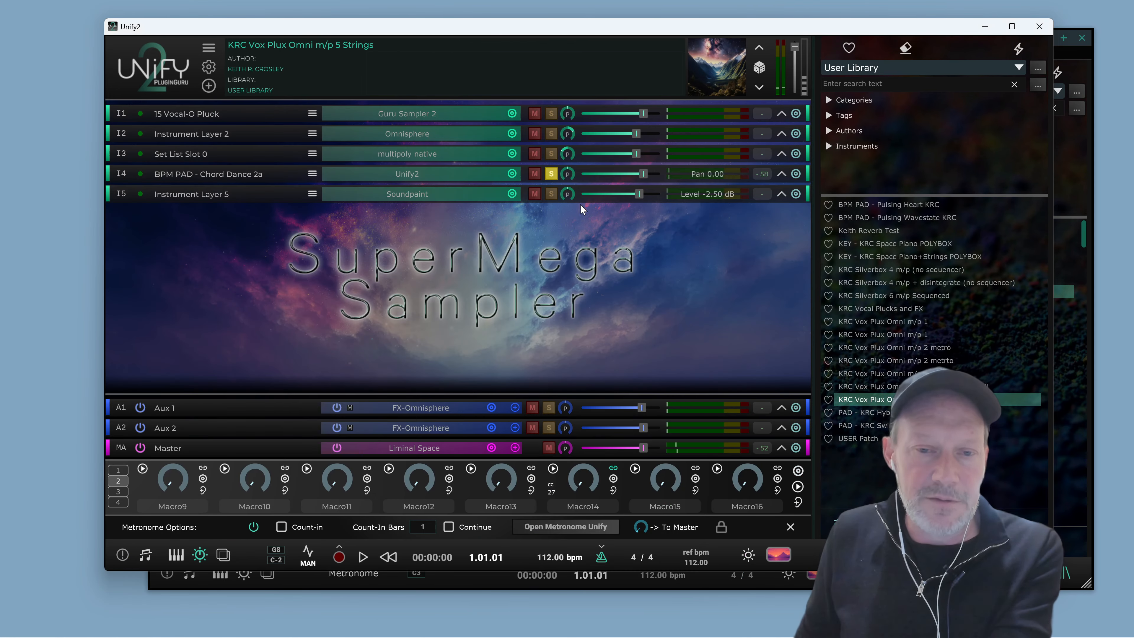
Expand all layers to their full view
double_click(782, 154)
click(635, 79)
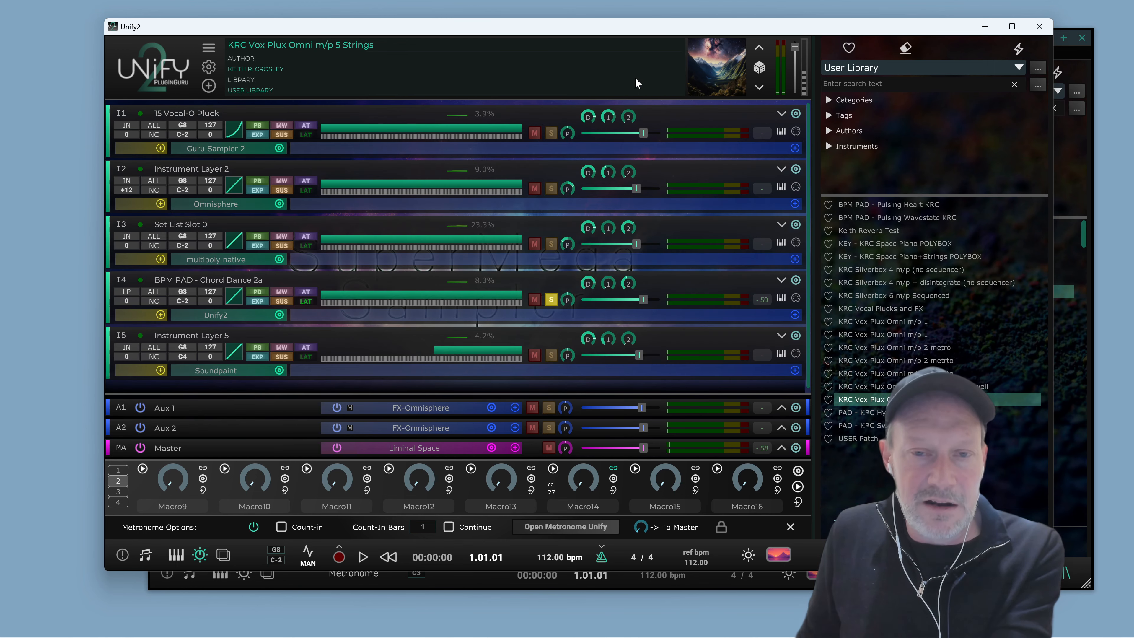
click(780, 115)
click(780, 115)
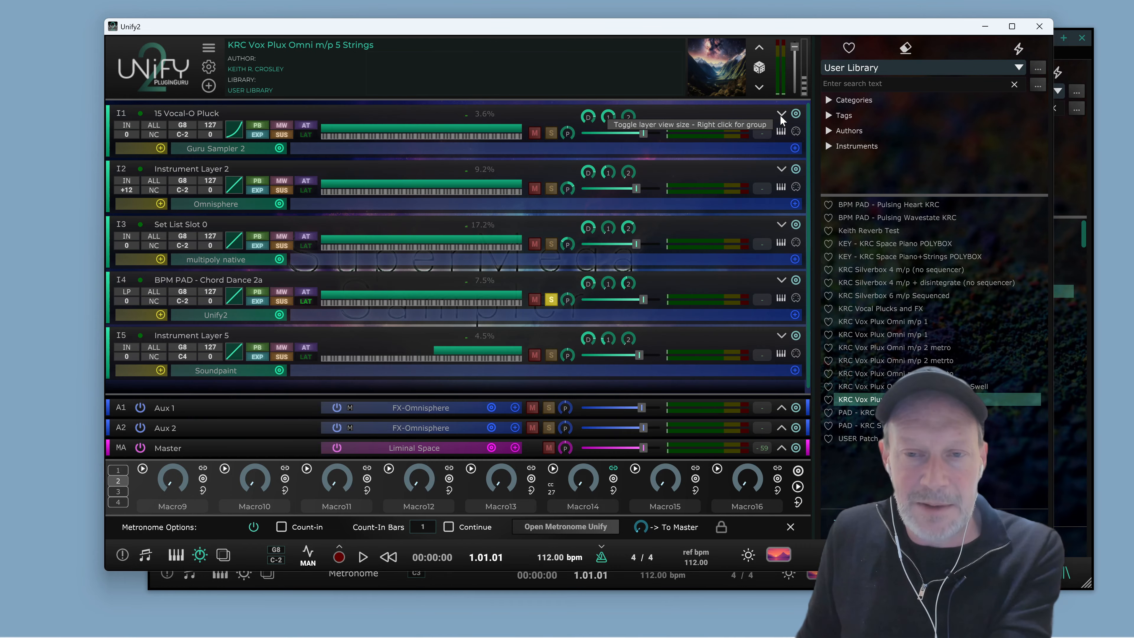
click(780, 114)
click(781, 114)
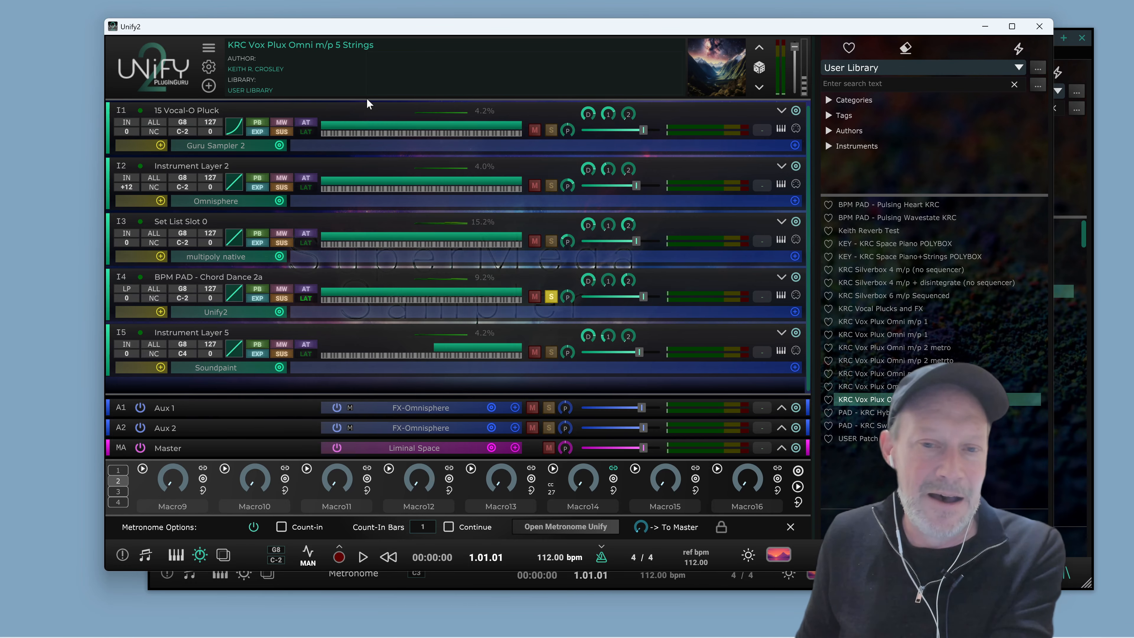
Solo the 15 Vocal-O Pluck layer and unsolo the BPM PAD - Chord Dance 2a layer
click(553, 130)
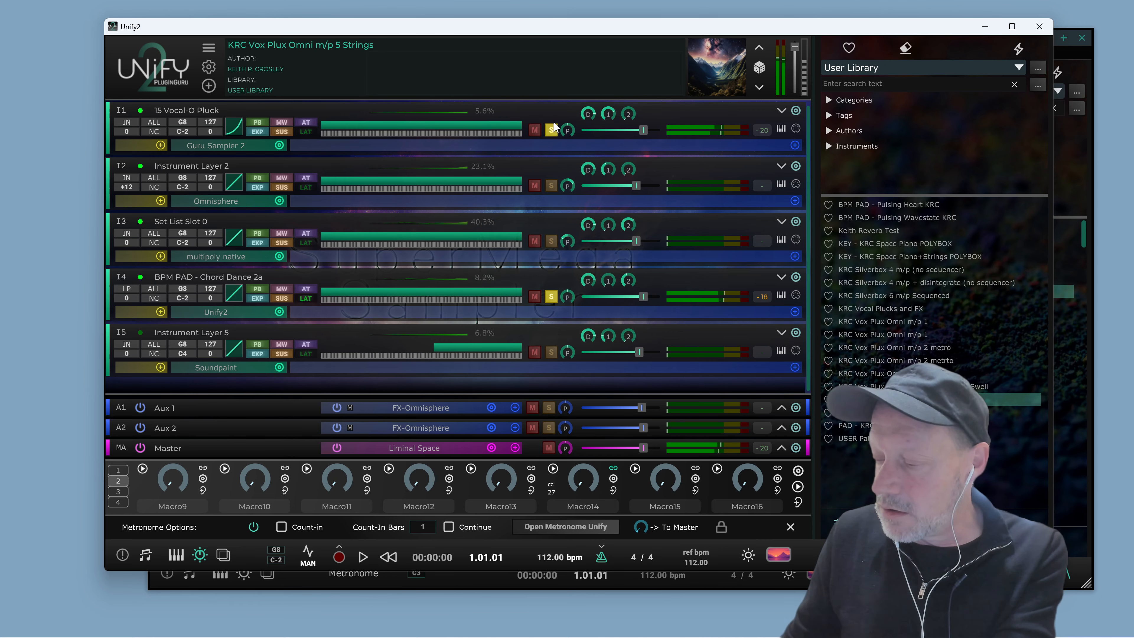
click(552, 298)
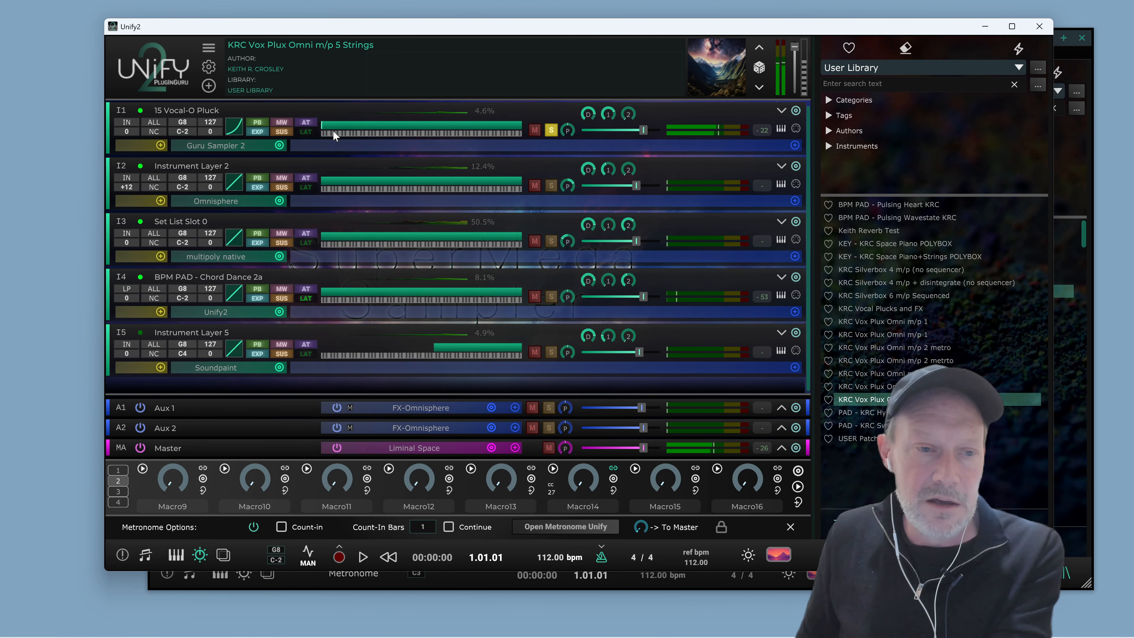
Open and close the Guru Sampler 2 and Omnisphere editors of the first two layers
click(228, 143)
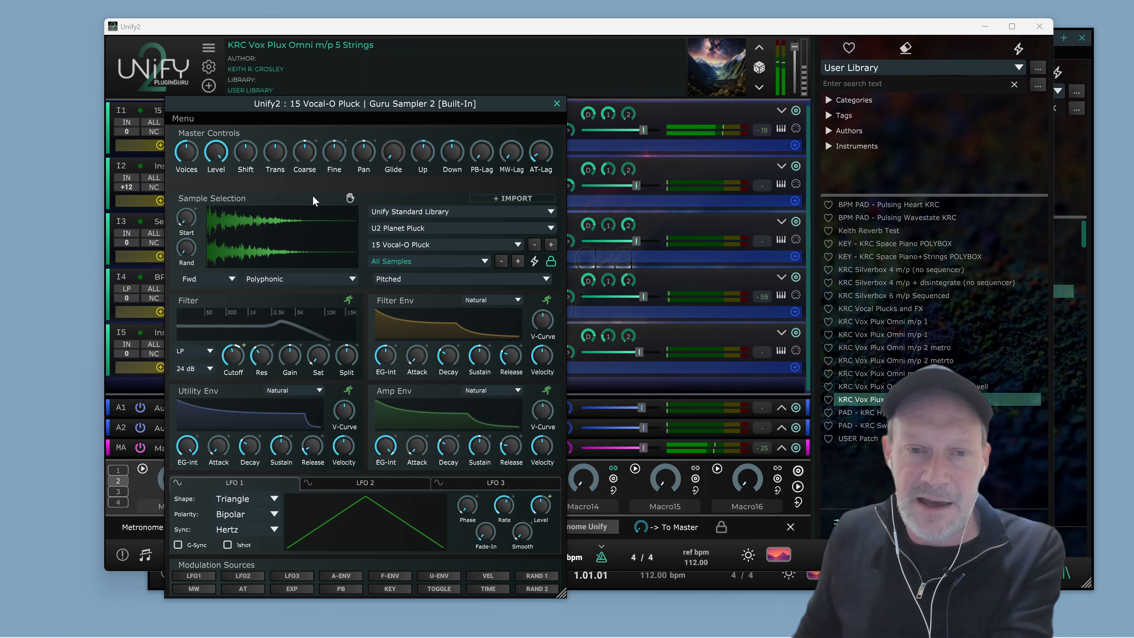
click(557, 103)
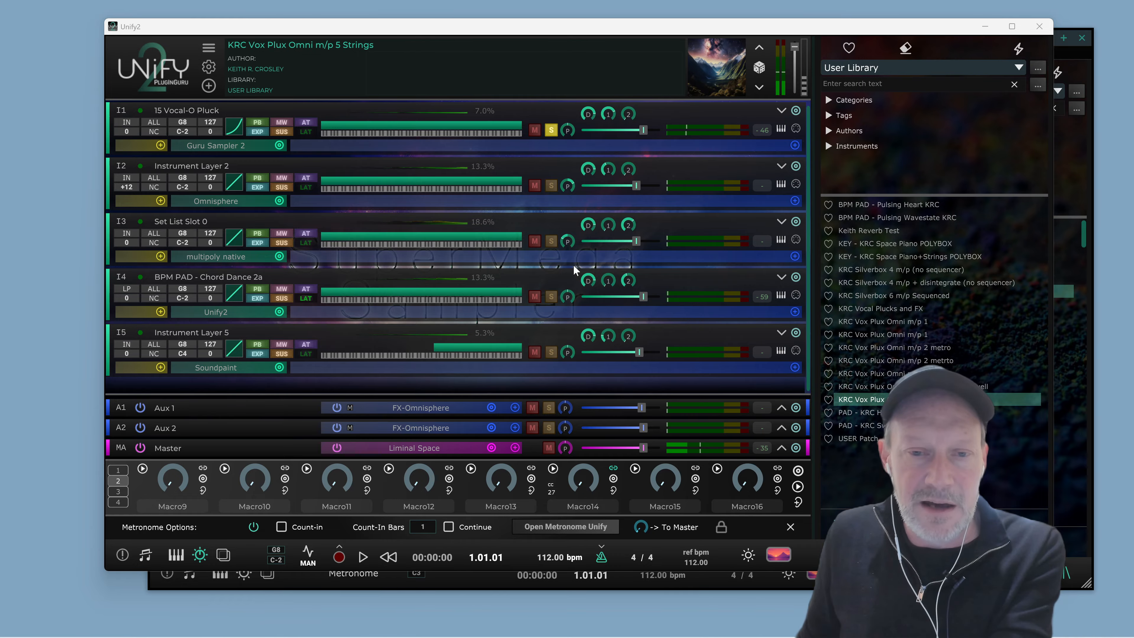
click(249, 206)
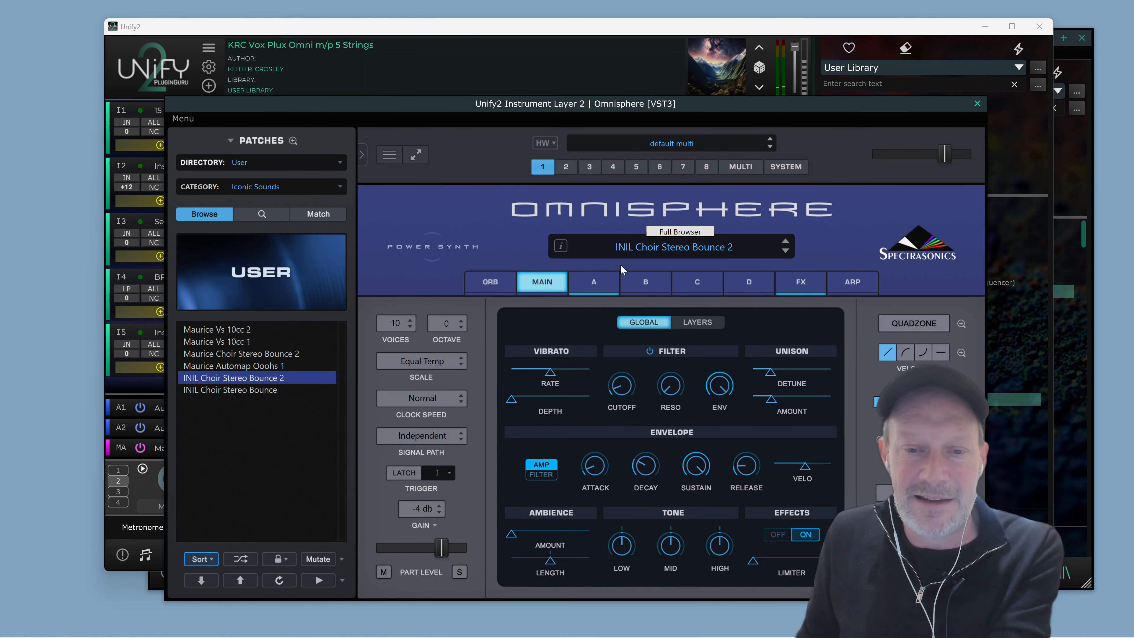
drag(721, 110, 598, 67)
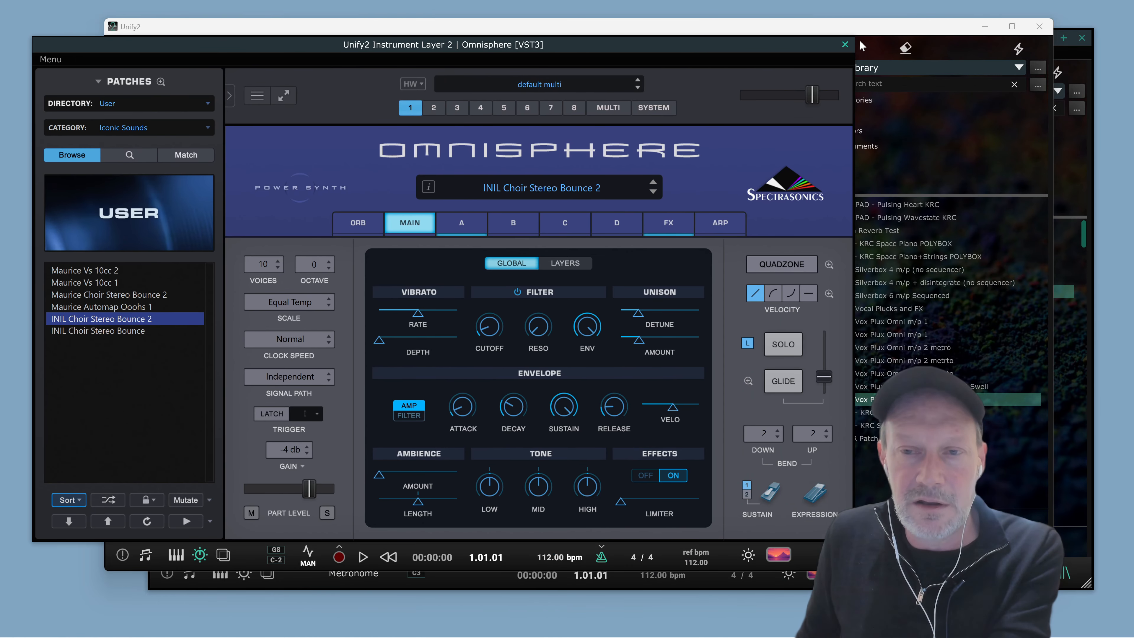
click(845, 45)
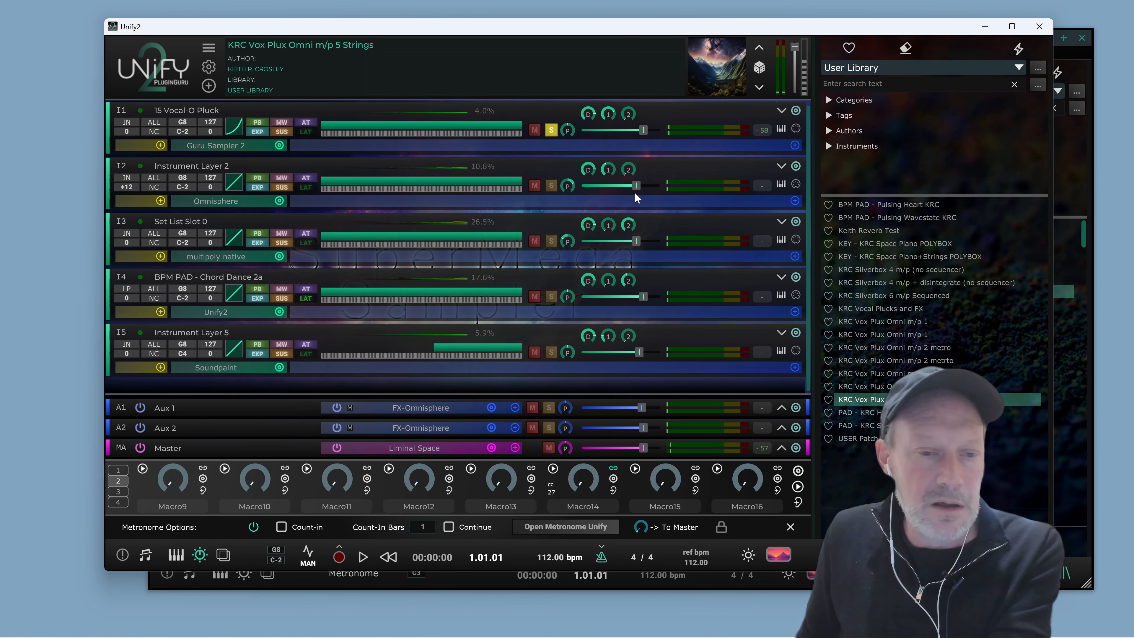
Open the Set List Slot 0 layer's multi/poly editor and unsolo the 15 Vocal-O Pluck layer
click(242, 252)
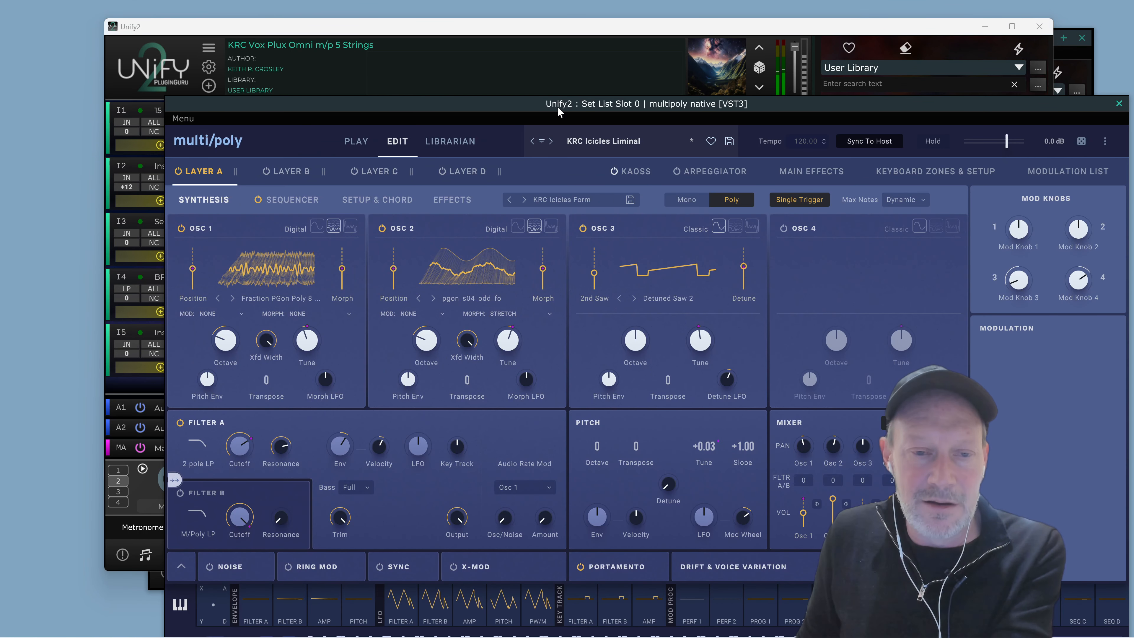
drag(557, 107, 497, 267)
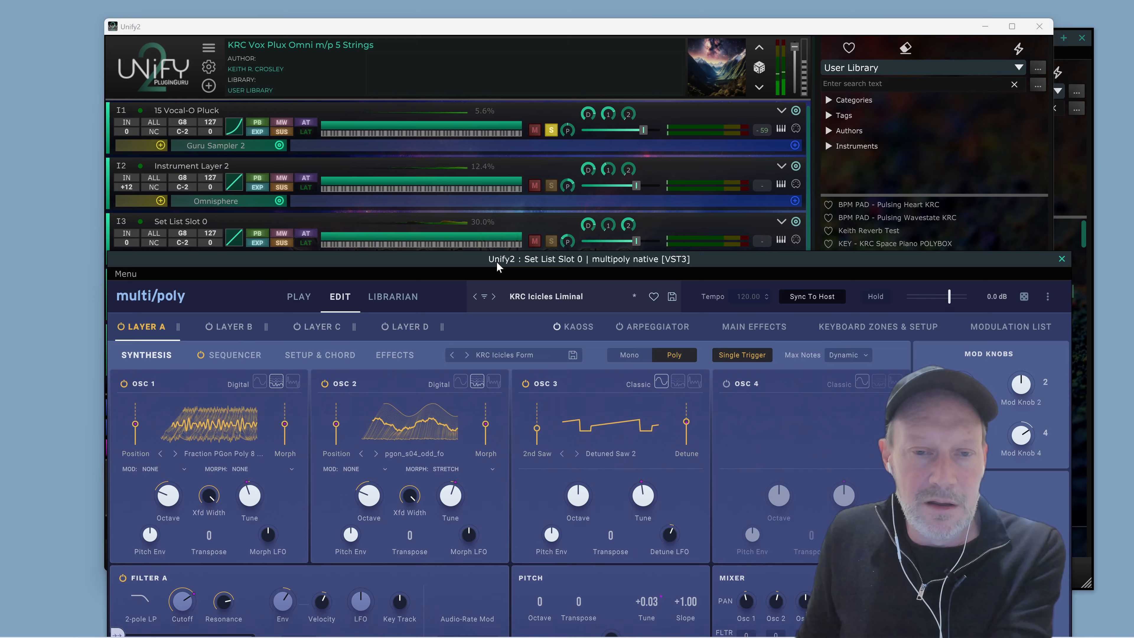
click(553, 132)
click(826, 586)
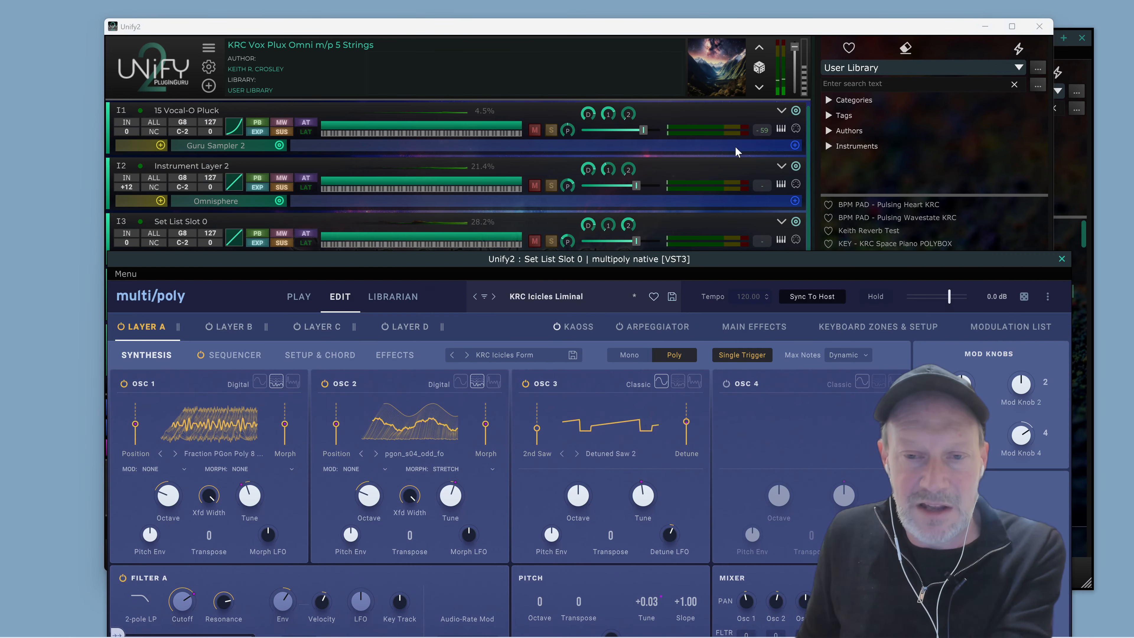
drag(742, 256, 696, 56)
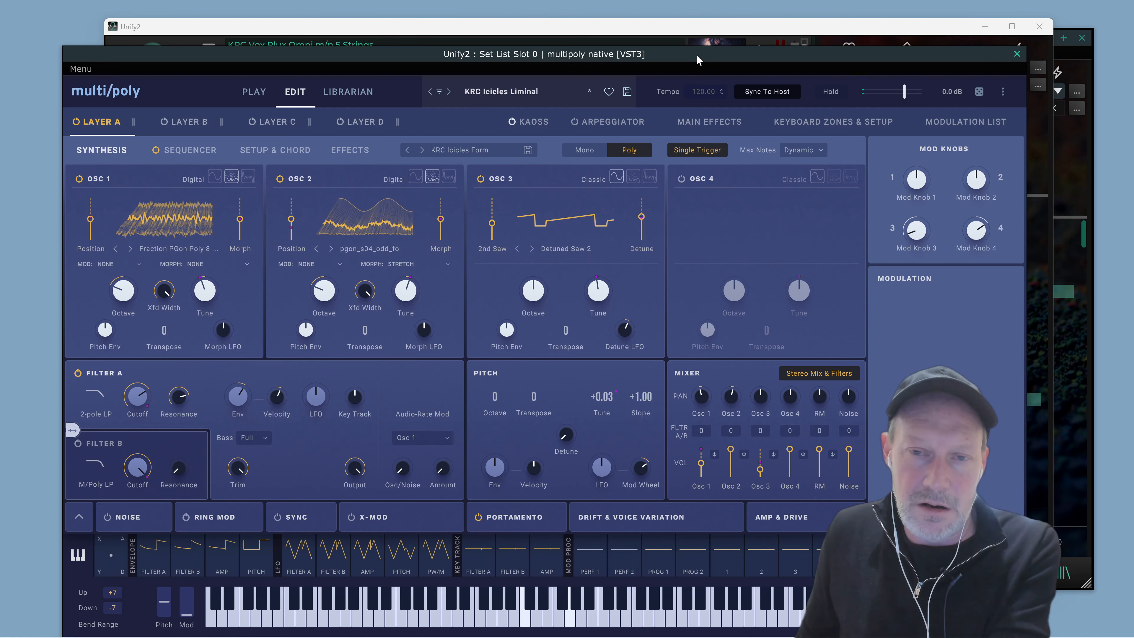
Close the multi/poly editor, then briefly start and stop playback of the layered patch
click(1016, 53)
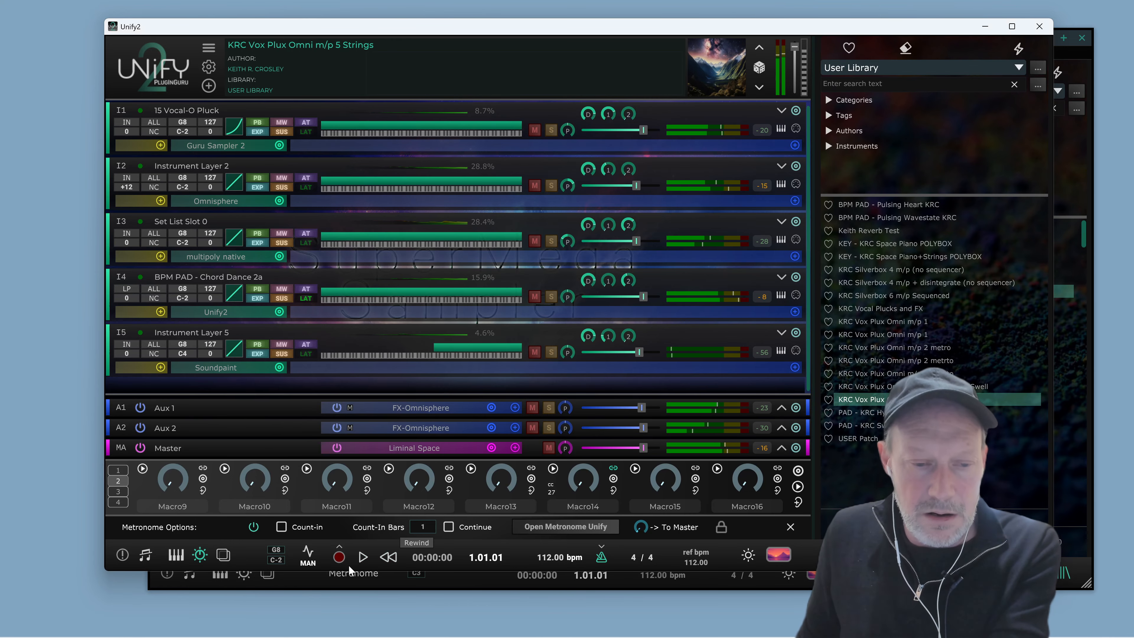
click(363, 556)
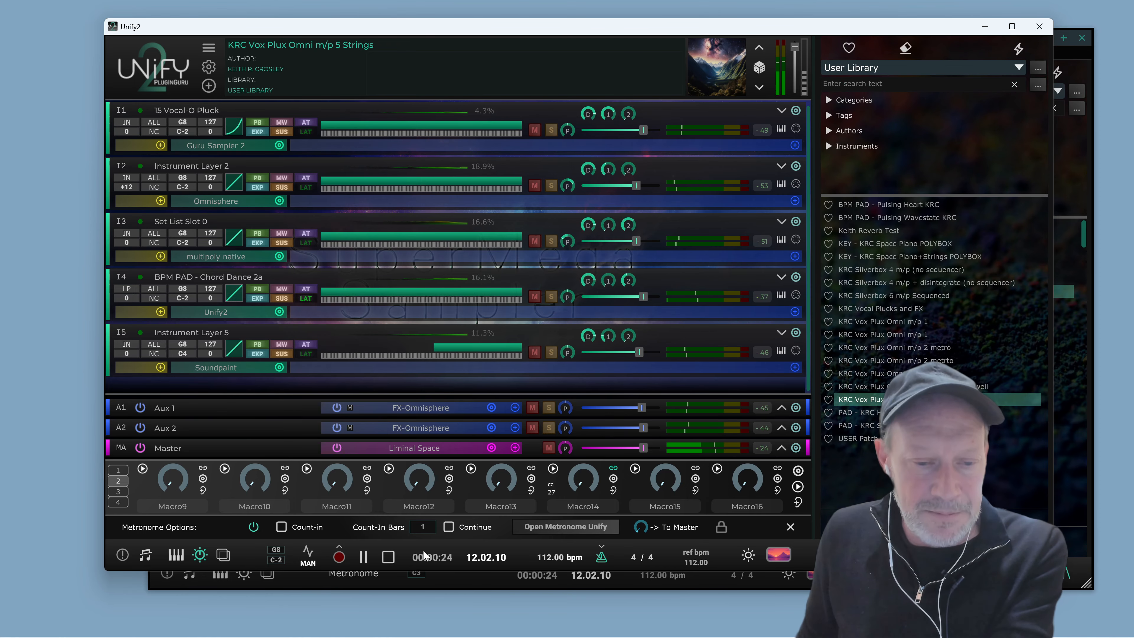
click(388, 557)
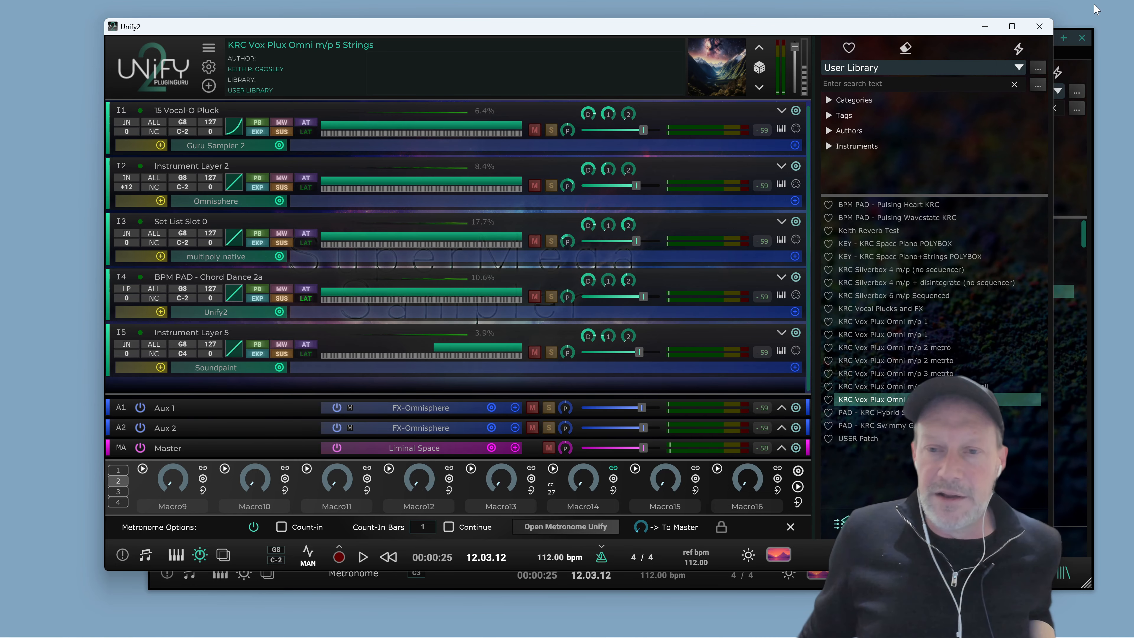
Bring the Unify Metronome window forward and switch its browser to the PlugInGuru Groove Summit V1 library
click(1076, 417)
drag(836, 44, 708, 24)
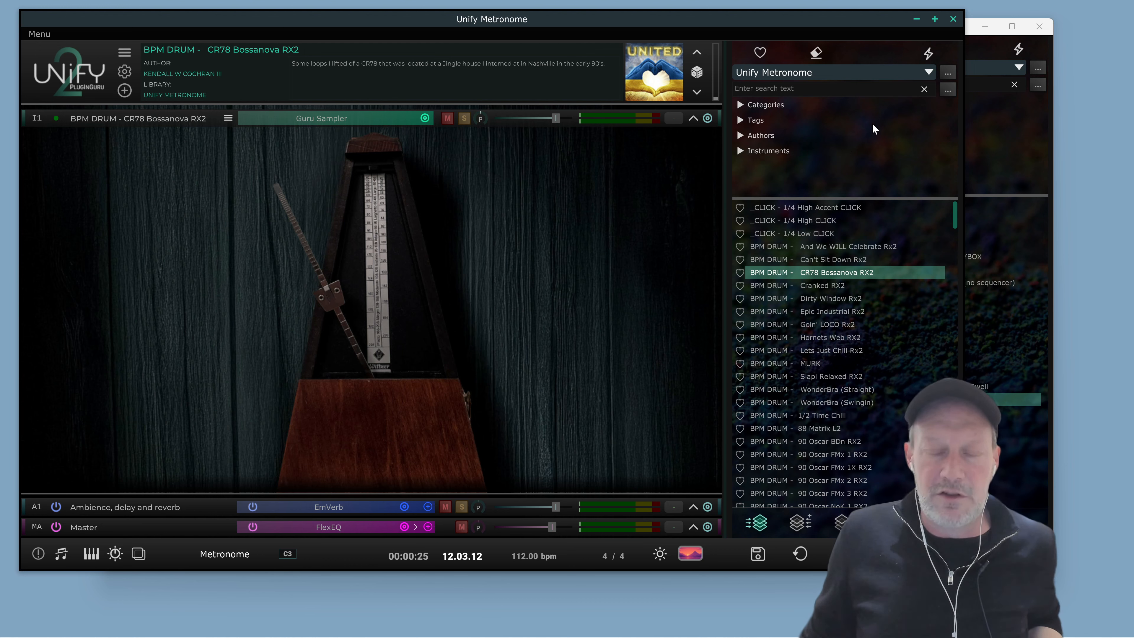
click(839, 74)
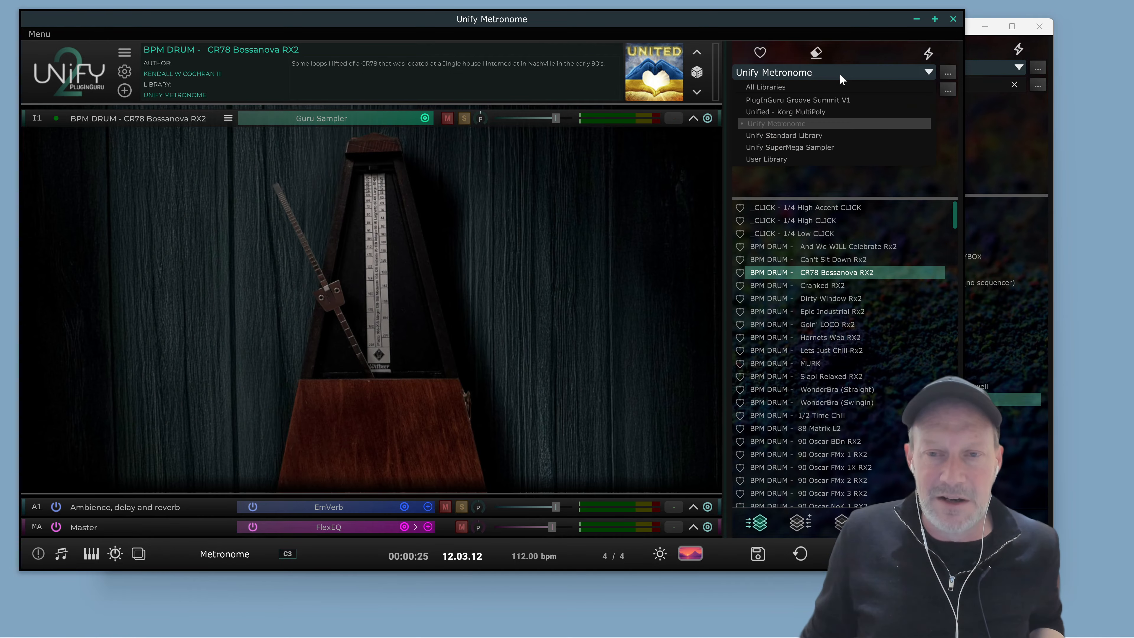
click(831, 98)
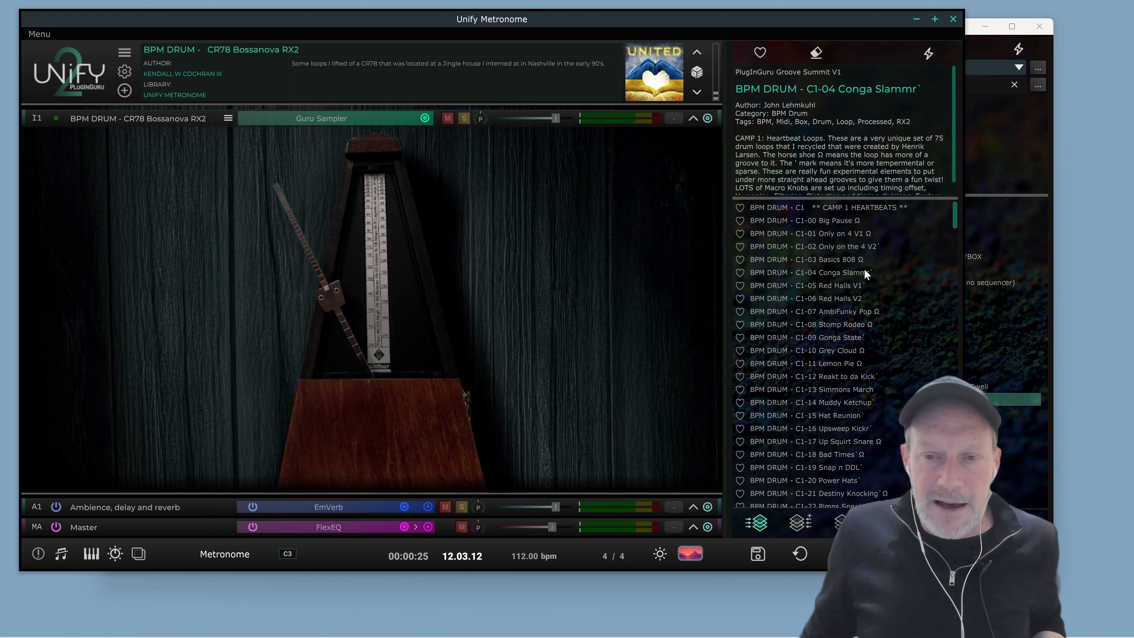
Try to load BPM DRUM - C3-09 GTR Drums FULL 25 as the Metronome patch
scroll(863, 268, down, 20)
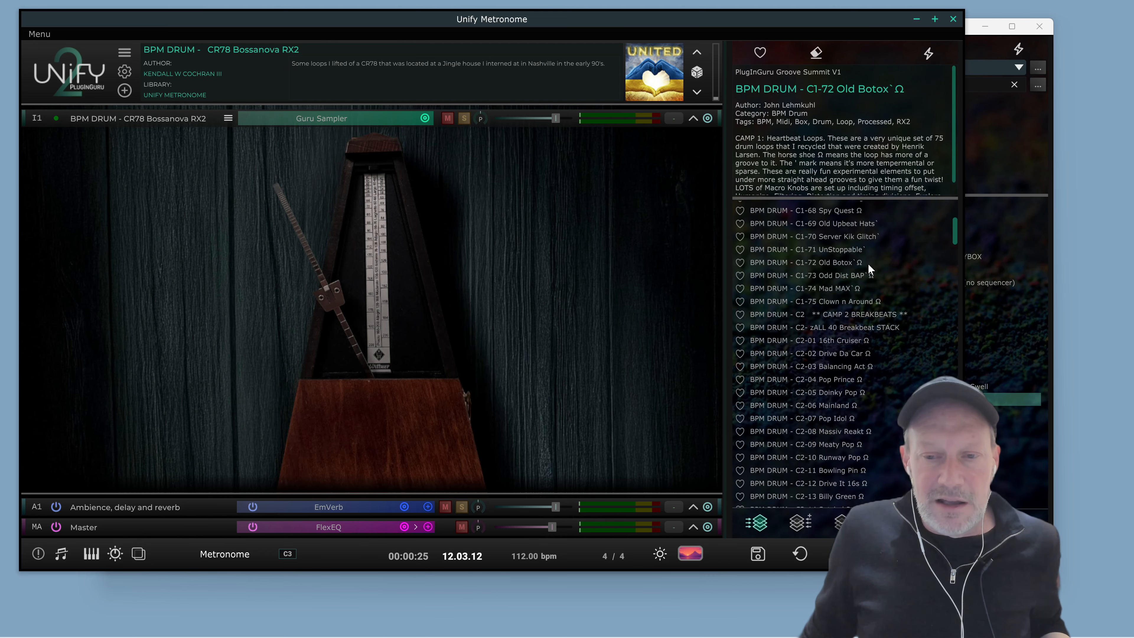
scroll(869, 263, down, 20)
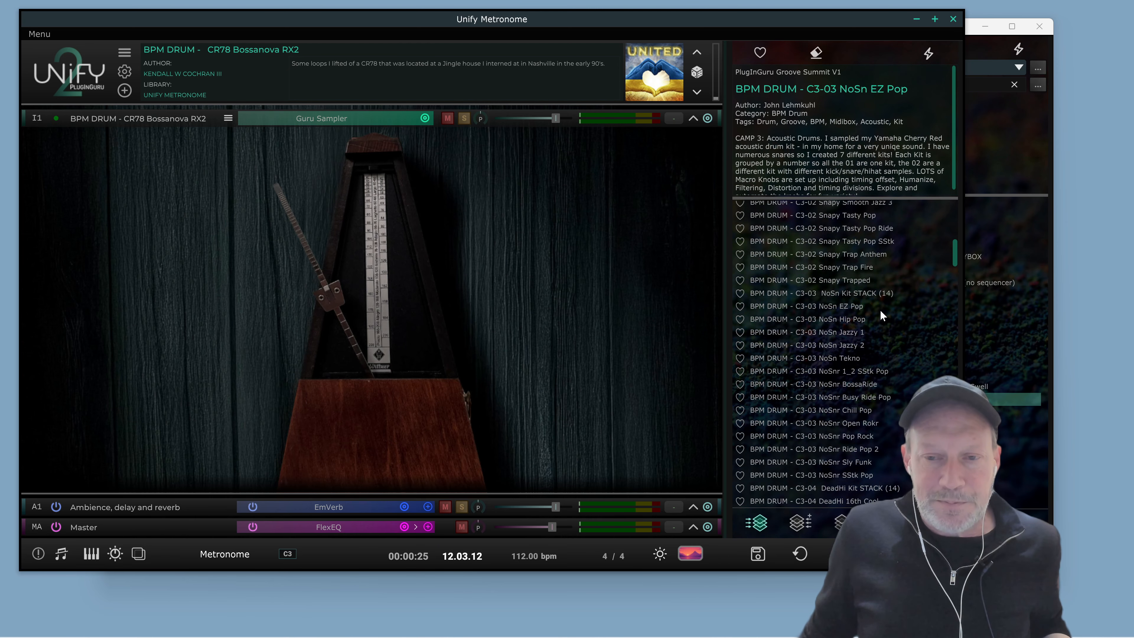
scroll(880, 313, down, 20)
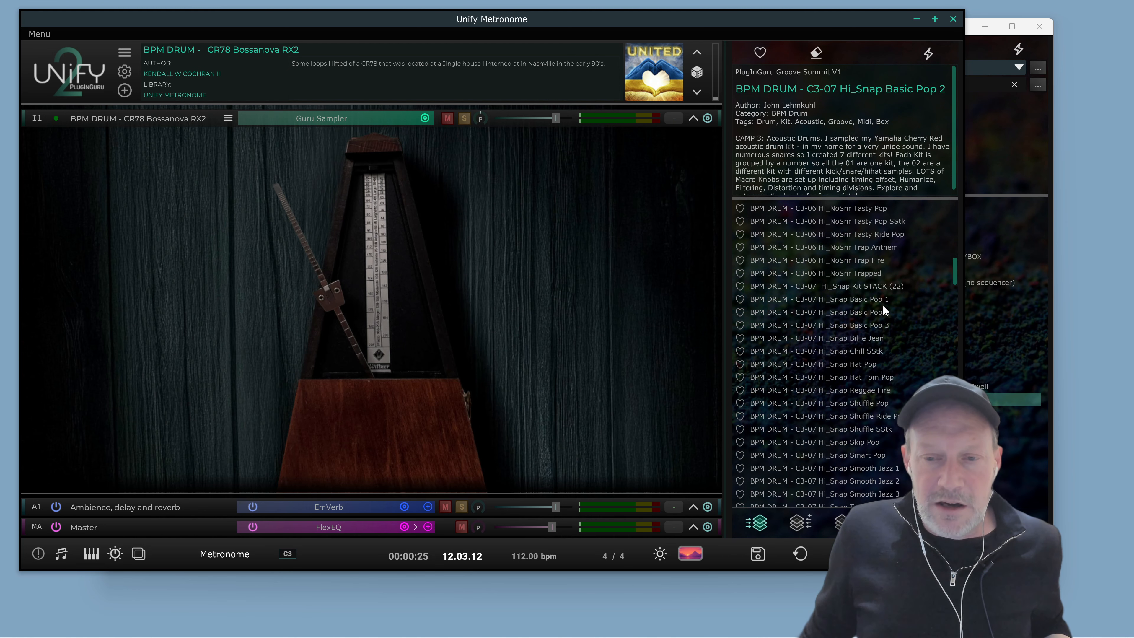
scroll(882, 306, down, 20)
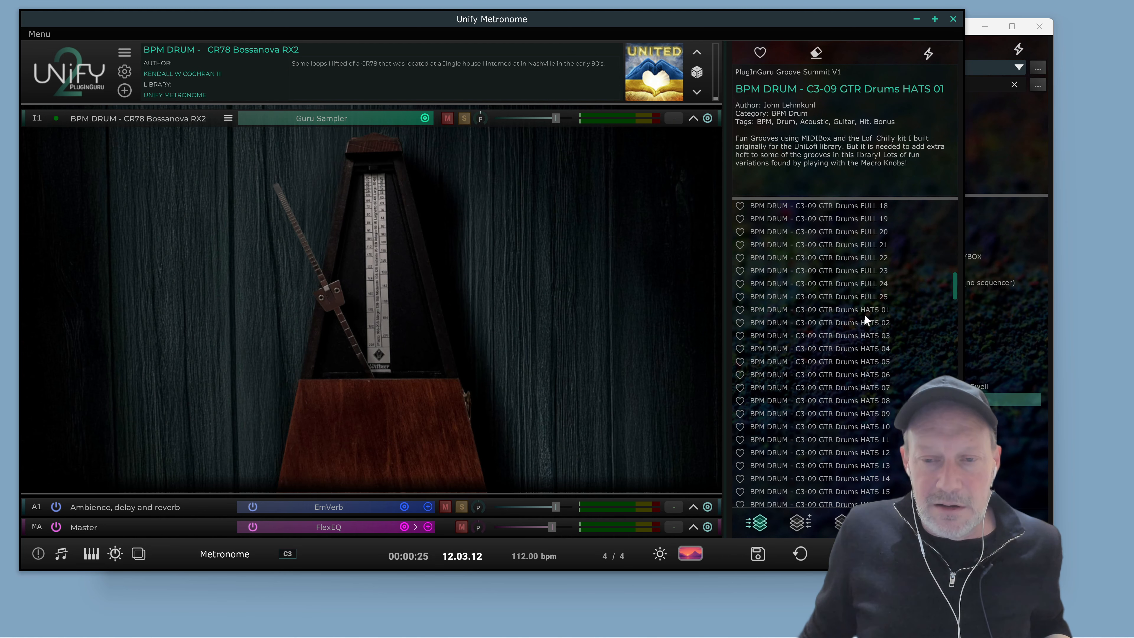
right_click(852, 295)
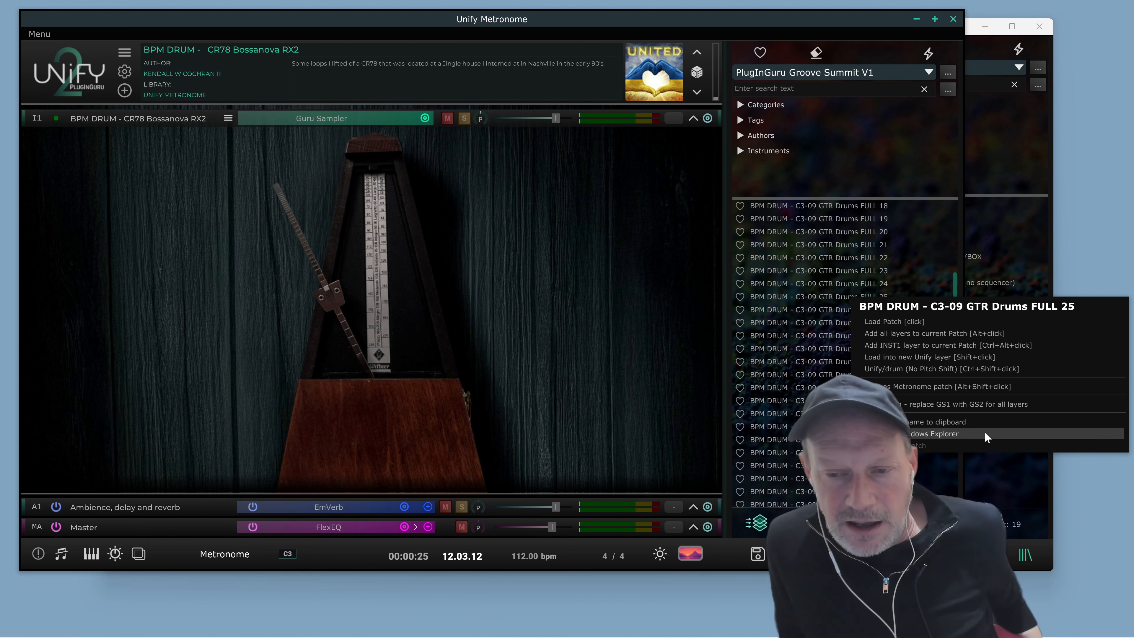
click(937, 388)
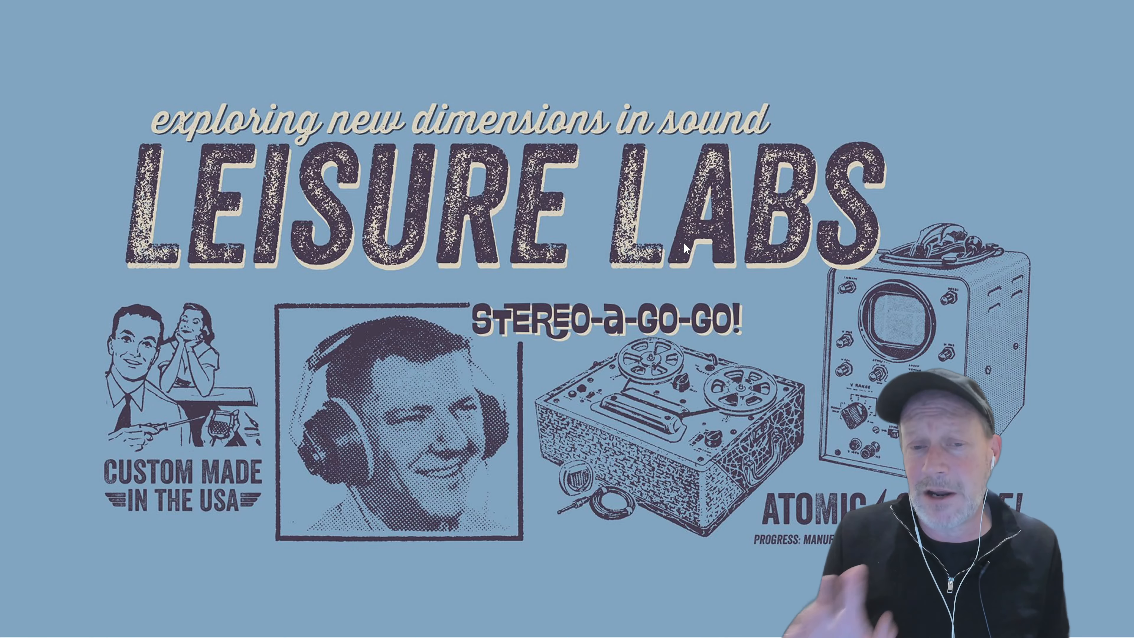
Relaunch Unify from the Windows Start menu
key(super)
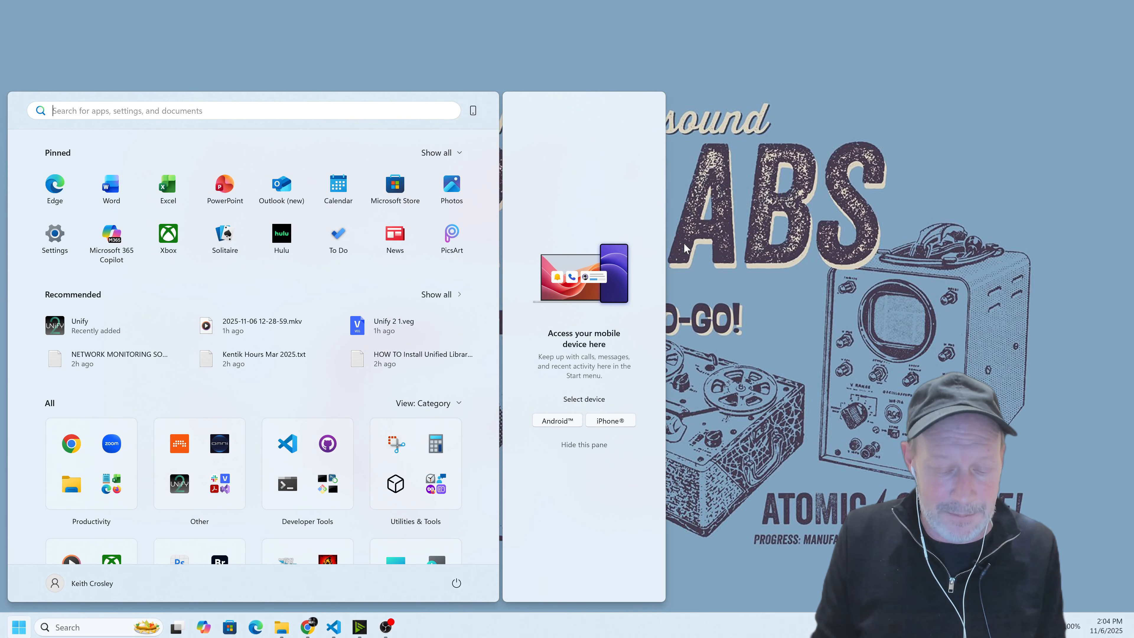
text(unify)
key(Return)
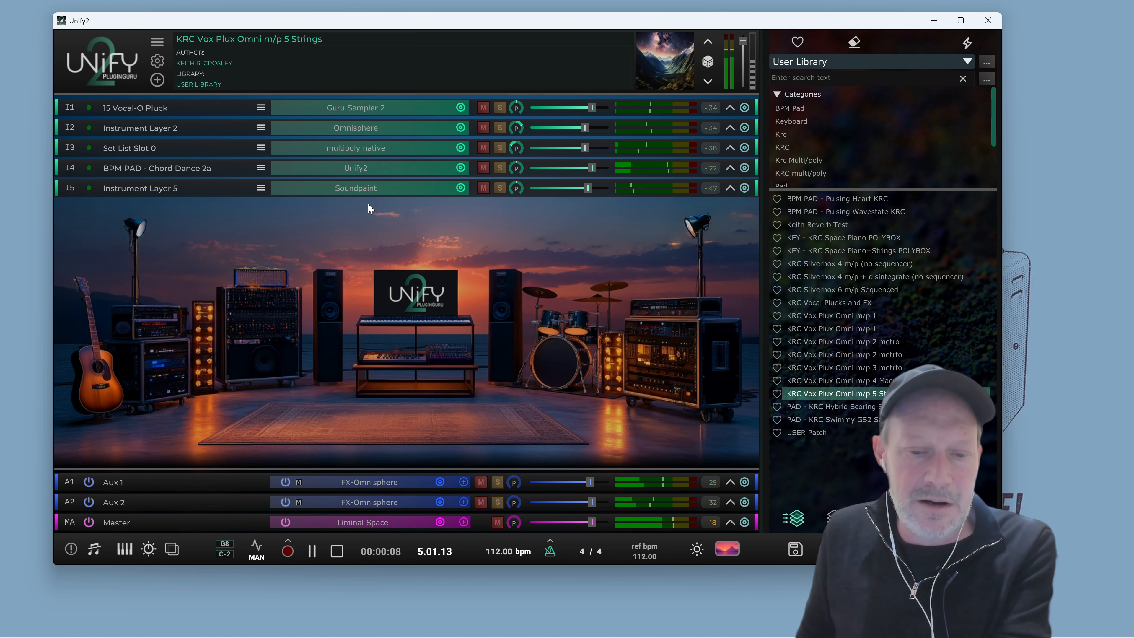
Stop playback and bring the Unify window back to the front
click(337, 554)
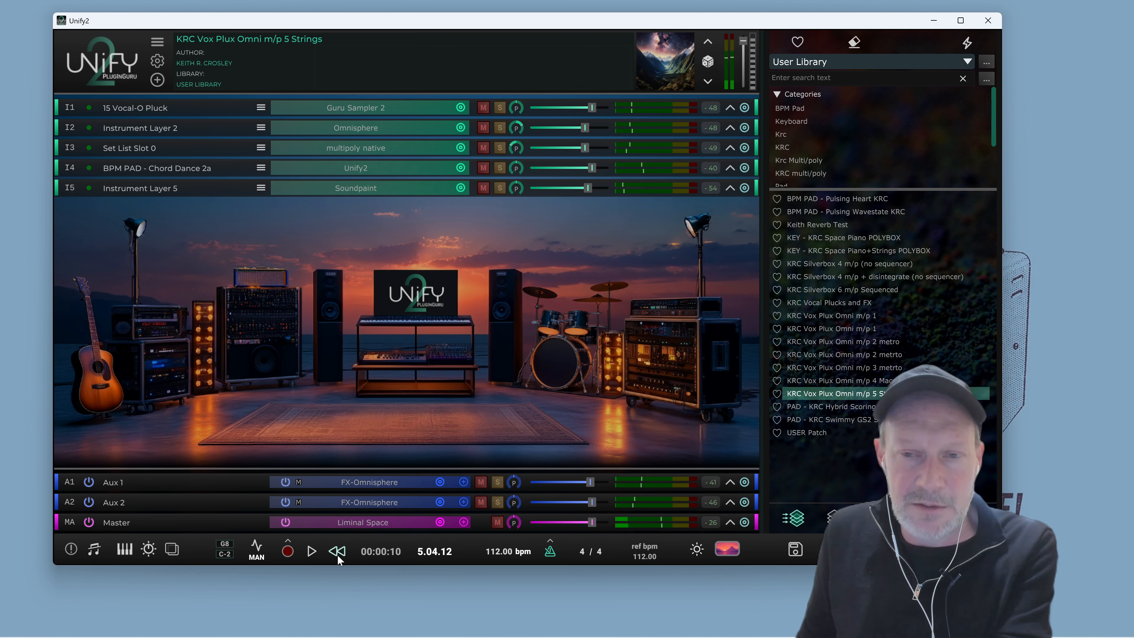
mouse_move(865, 280)
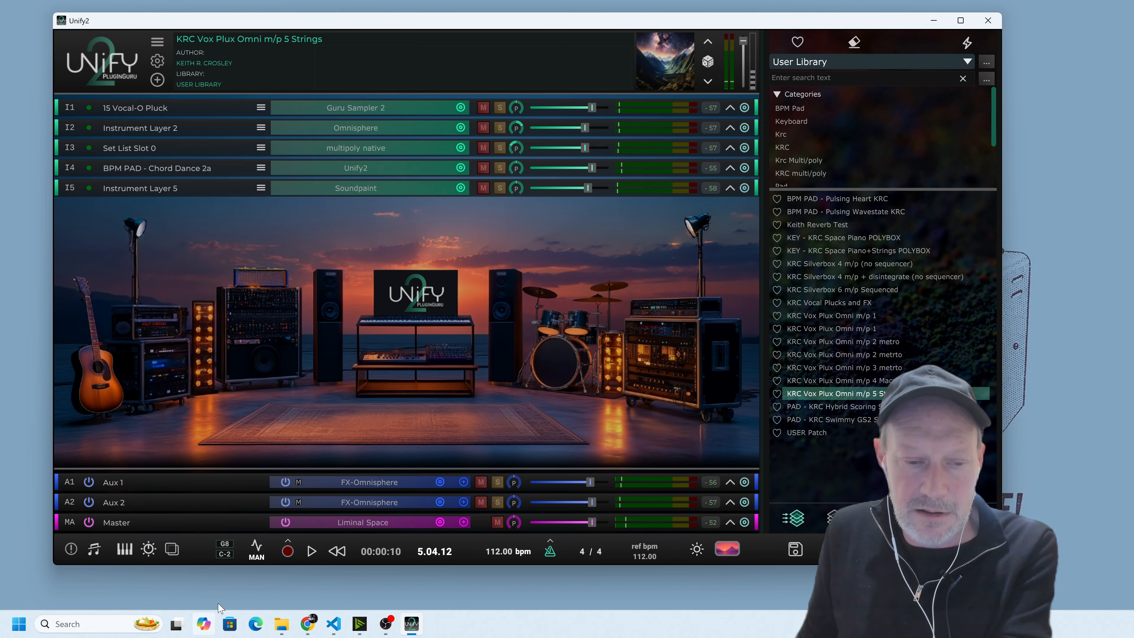
click(361, 621)
Start and stop playback of the KEY - KRC Space Piano+Strings POLYBOX patch several times
mouse_move(900, 236)
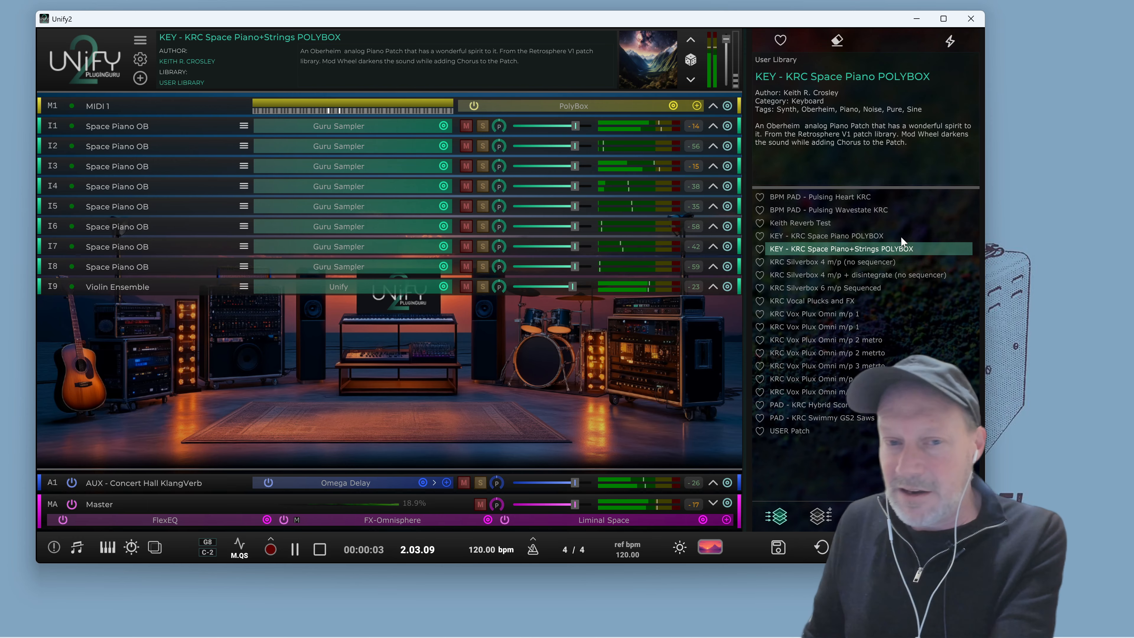
key(space)
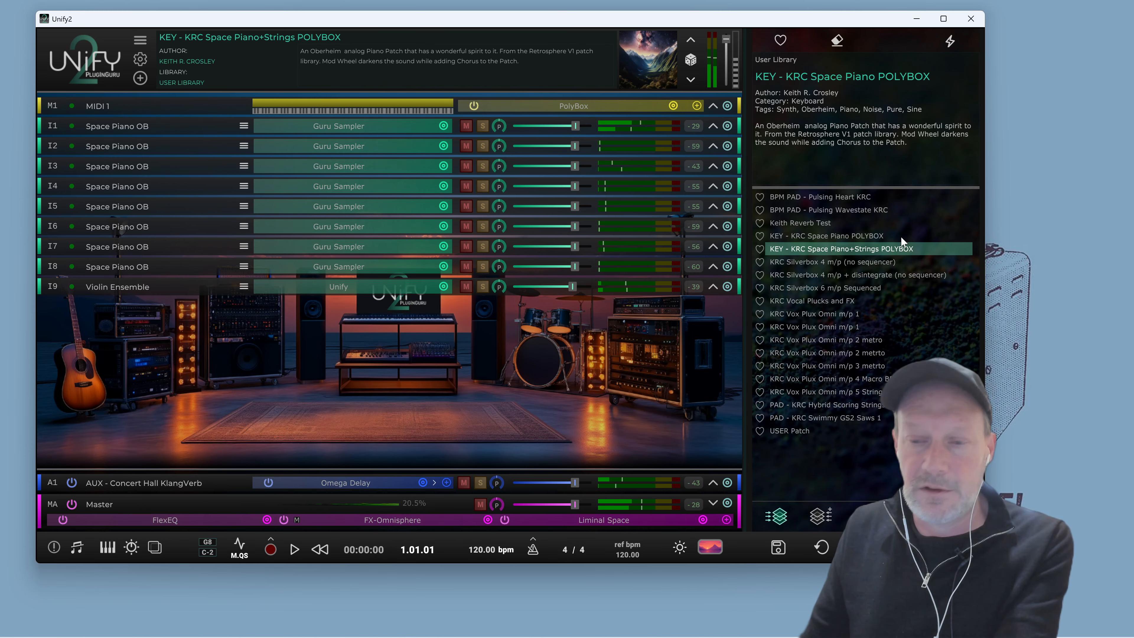
key(space)
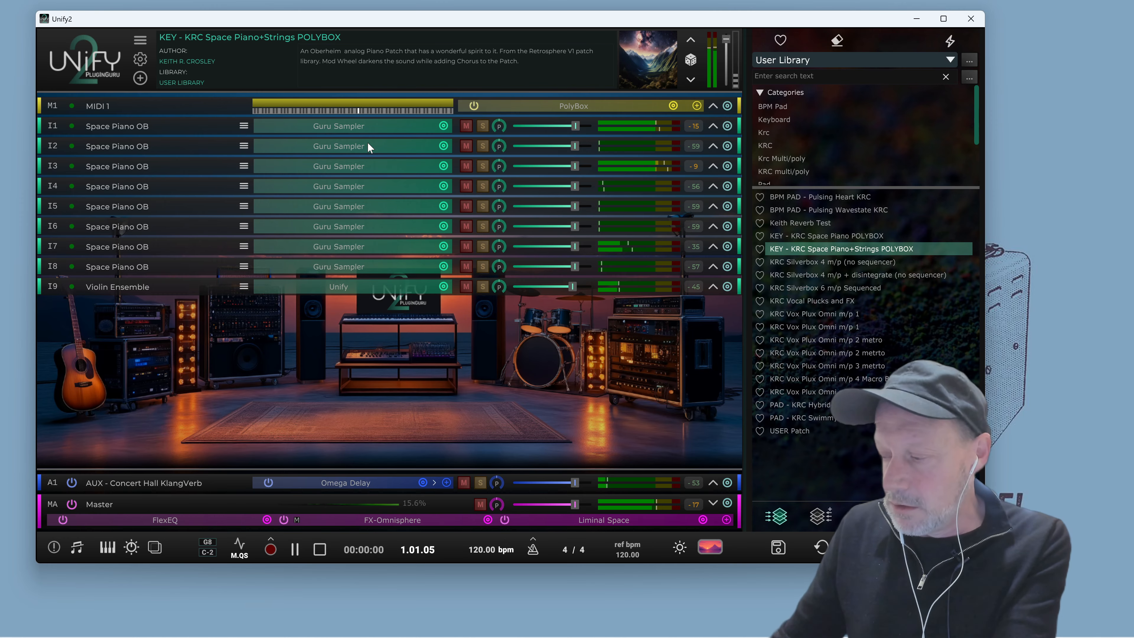
key(space)
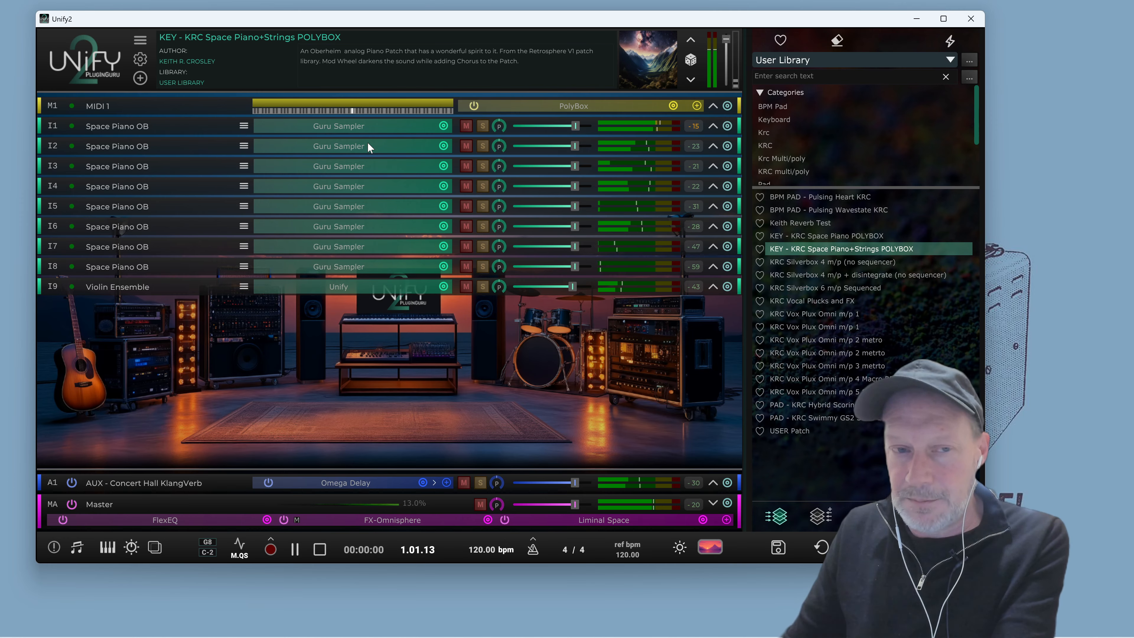
key(space)
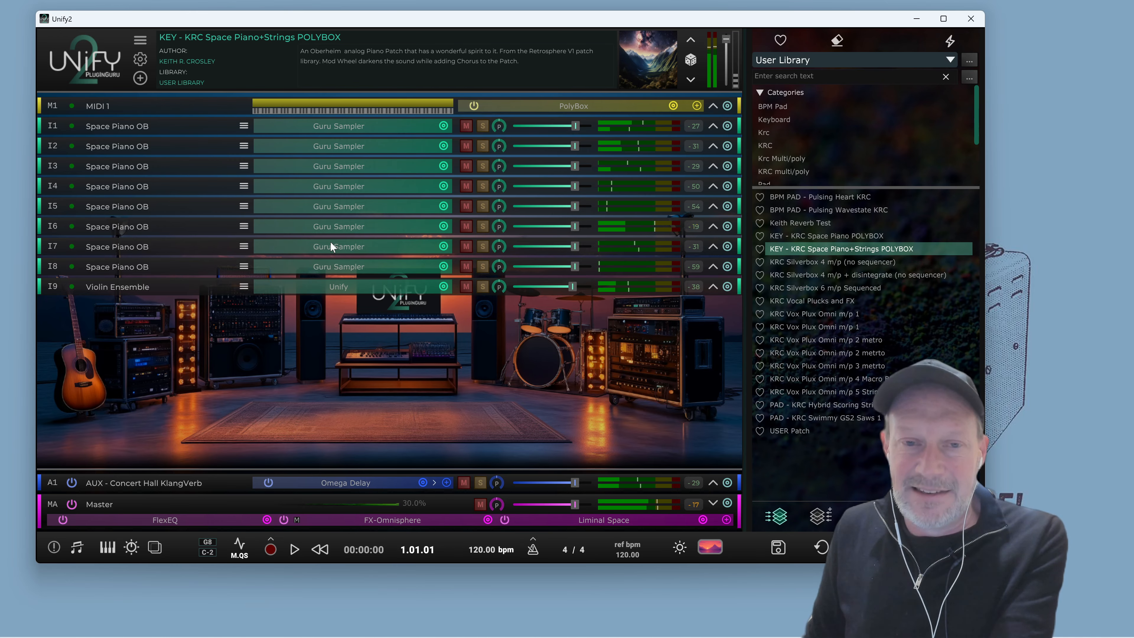
key(space)
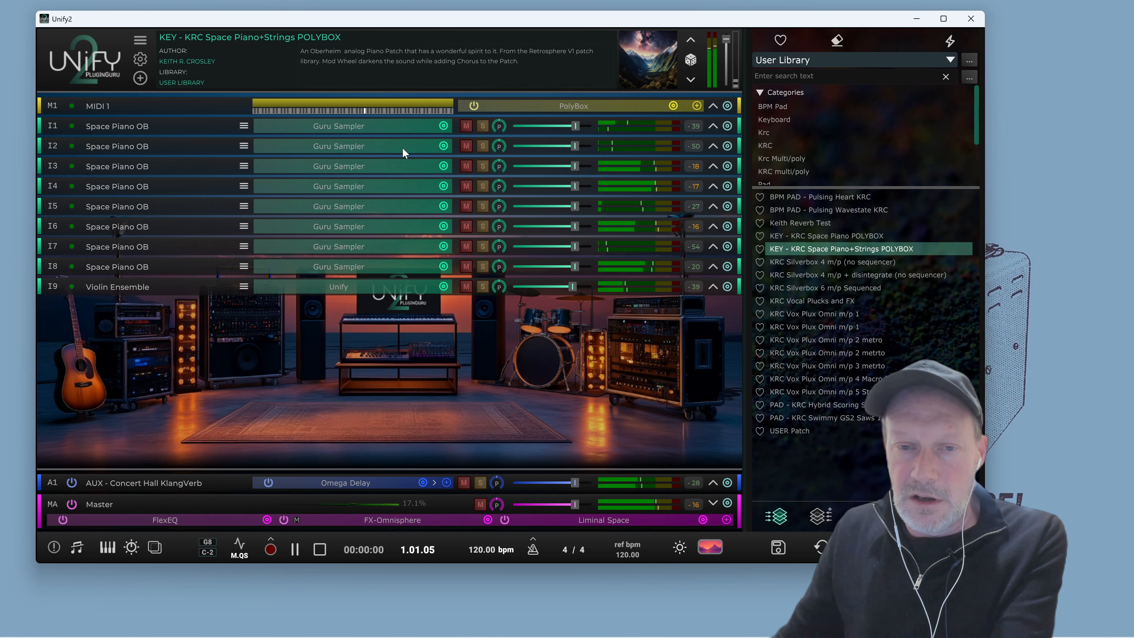
key(space)
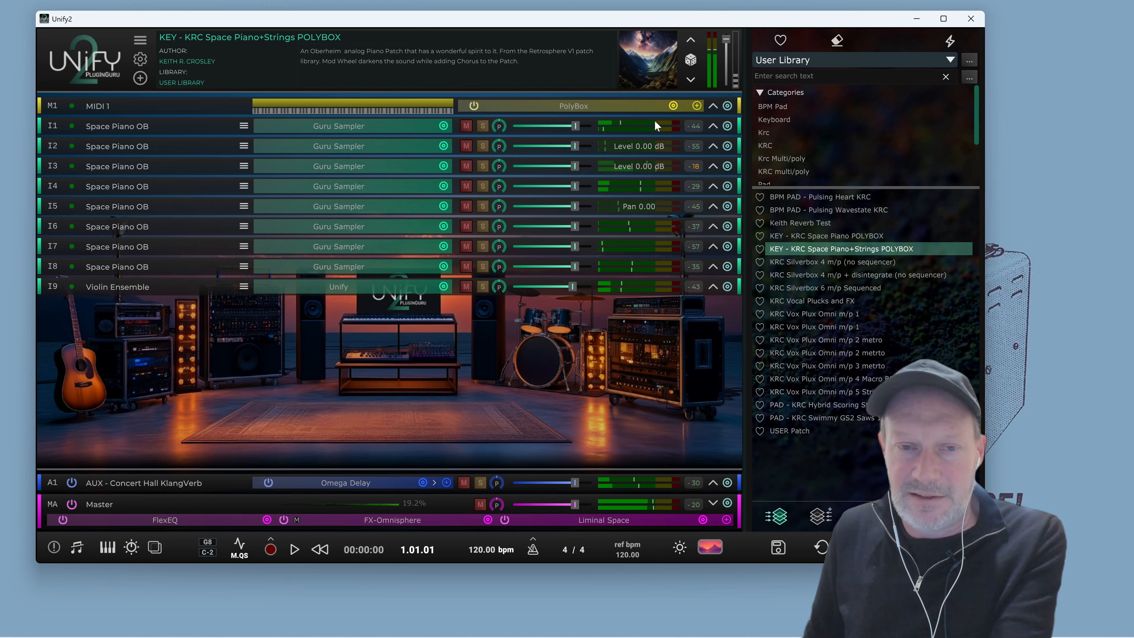
Open the MIDI 1 layer's PolyBox editor, review its Mode options, and move the editor window aside
click(613, 106)
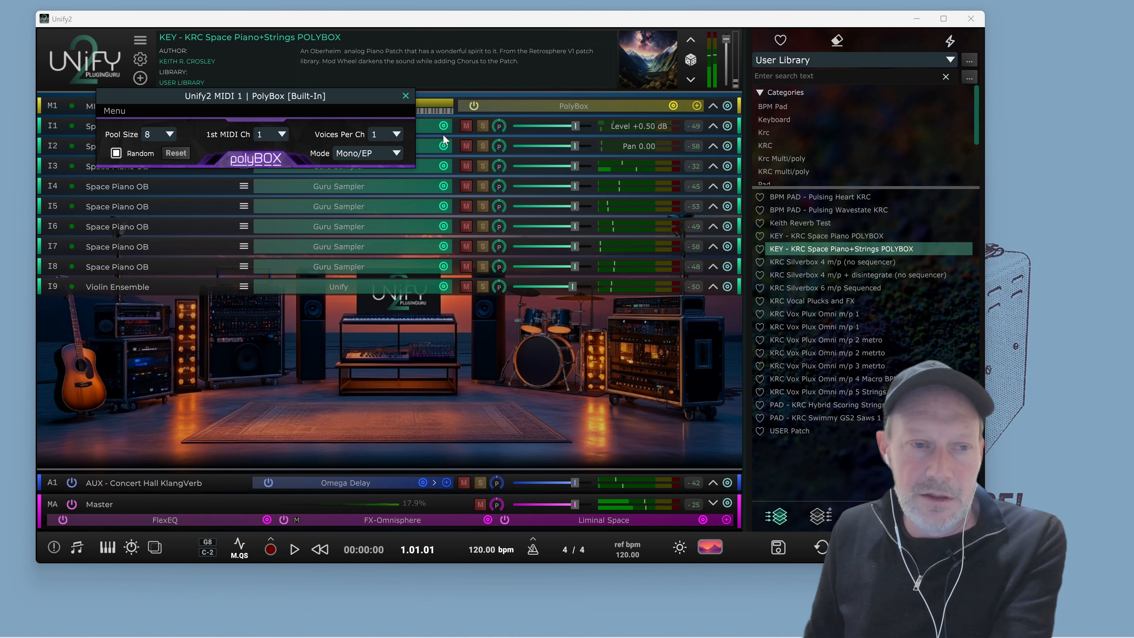
mouse_move(329, 97)
mouse_down()
mouse_move(362, 111)
mouse_move(373, 131)
mouse_move(349, 93)
mouse_up()
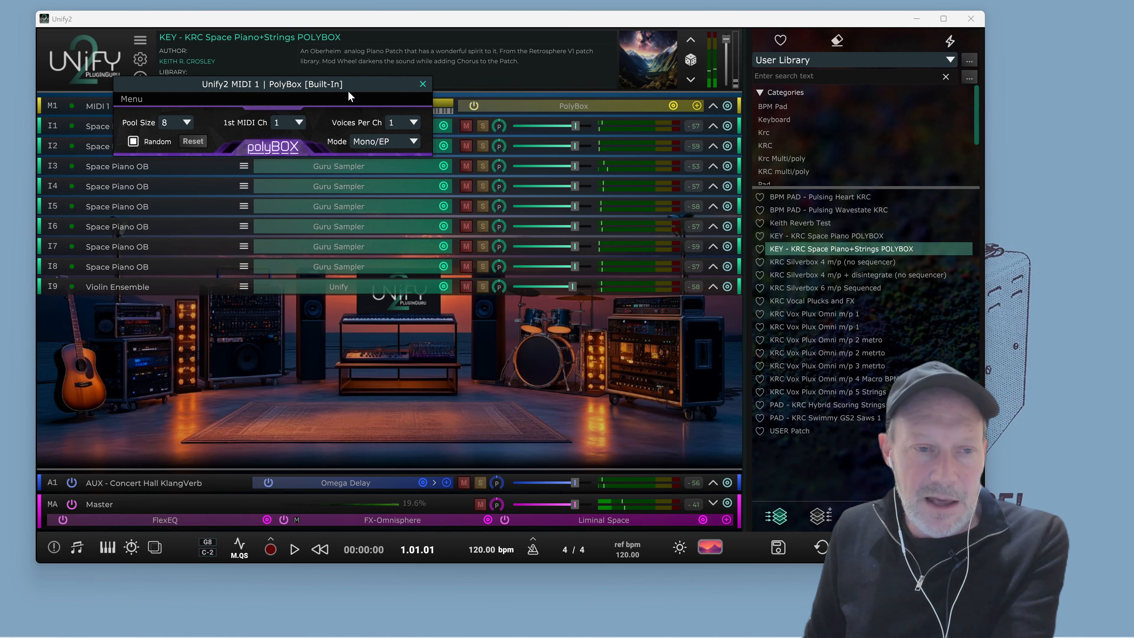
click(418, 142)
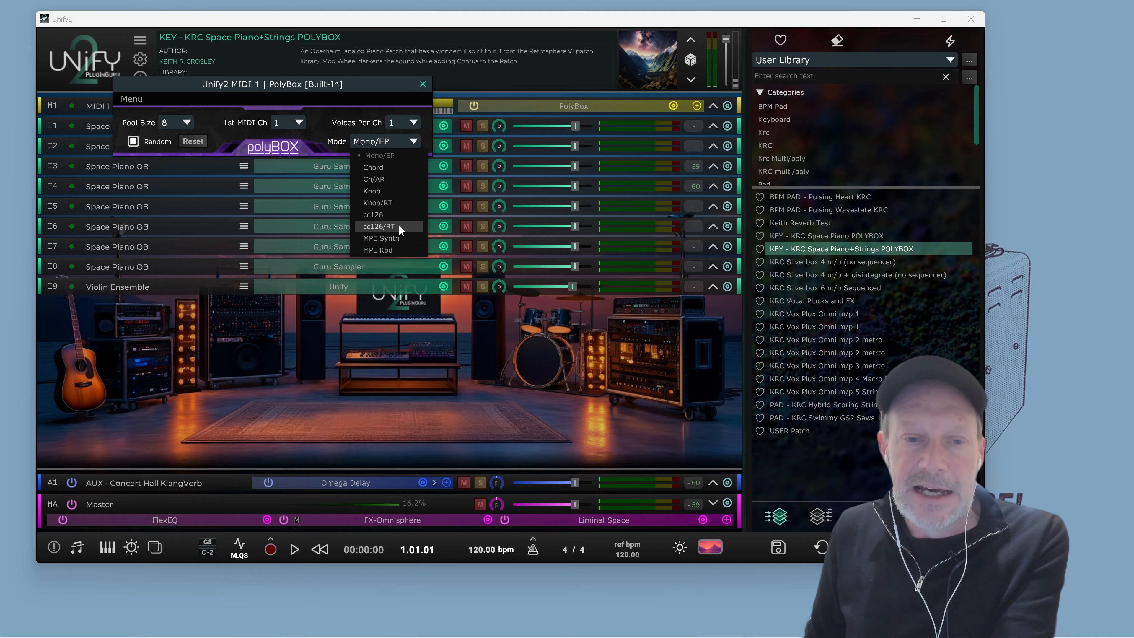
drag(370, 89, 378, 68)
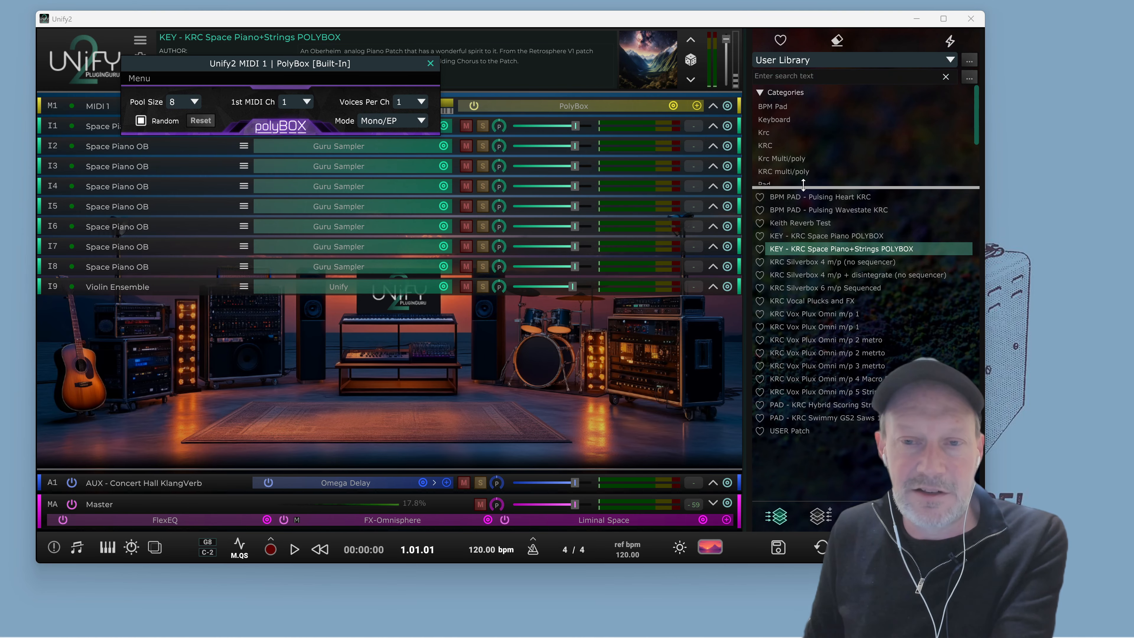
drag(308, 64, 379, 264)
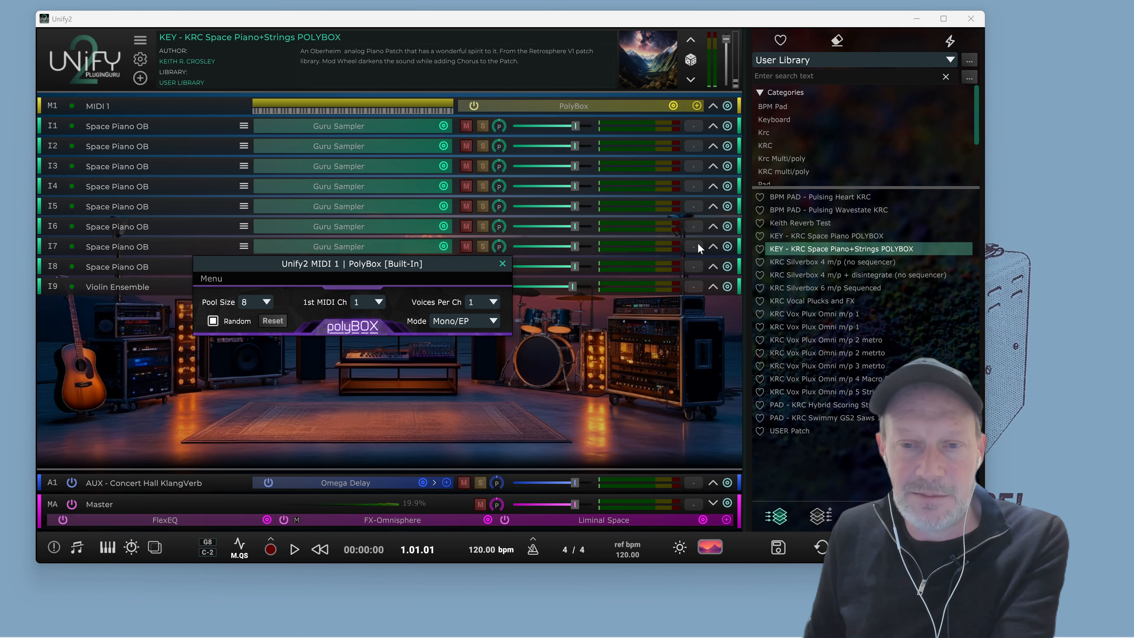
Switch the preset browser to All Libraries
click(803, 64)
click(798, 73)
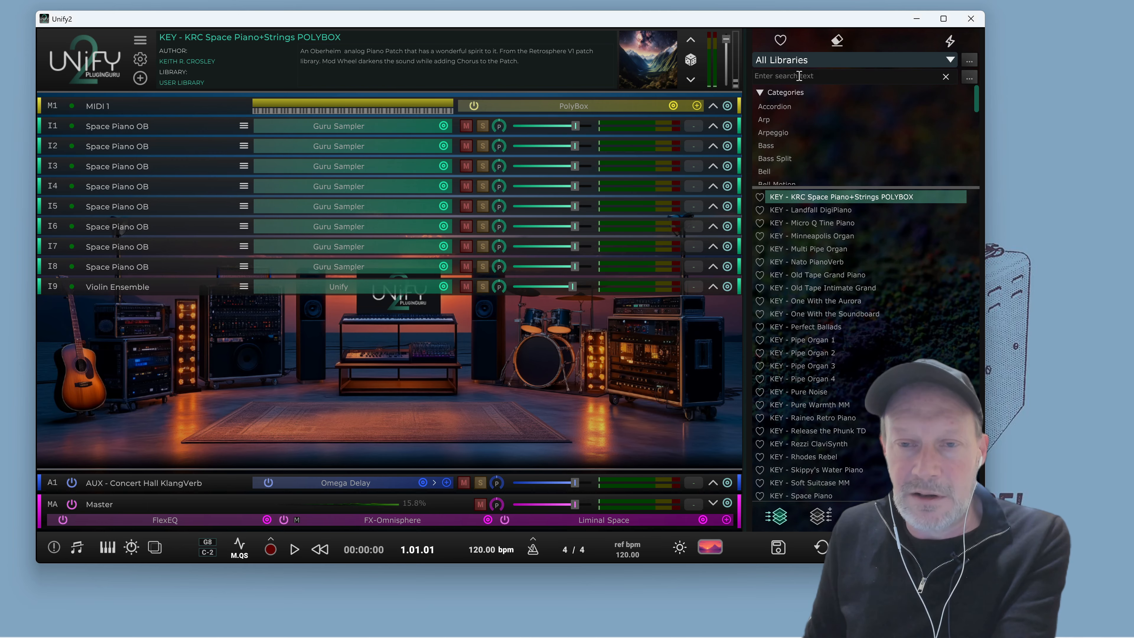
click(816, 57)
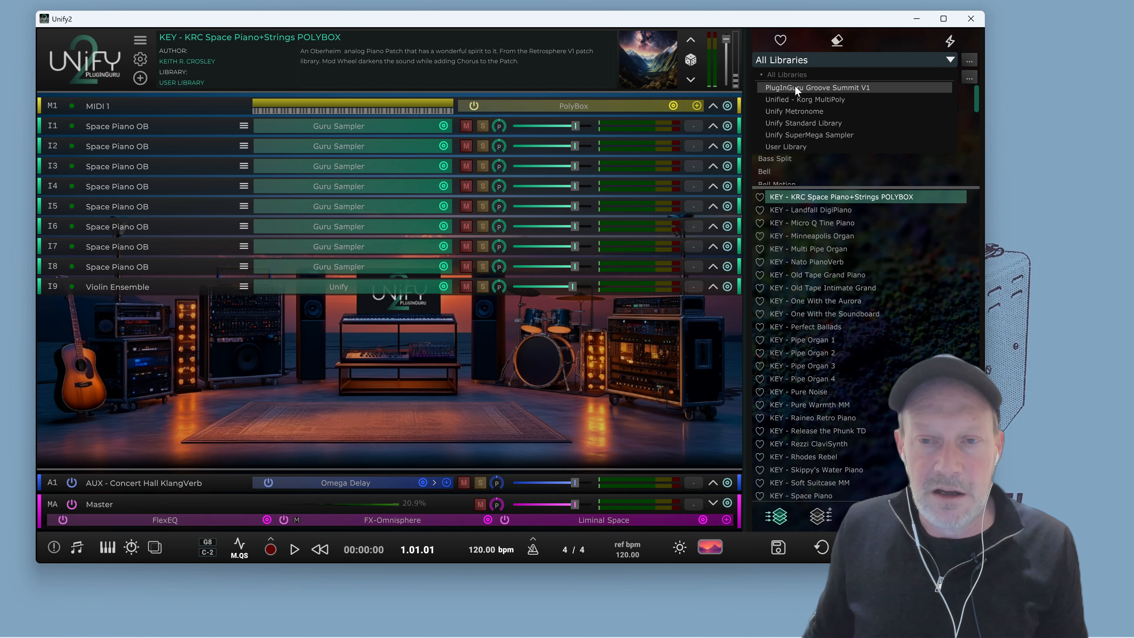
click(789, 75)
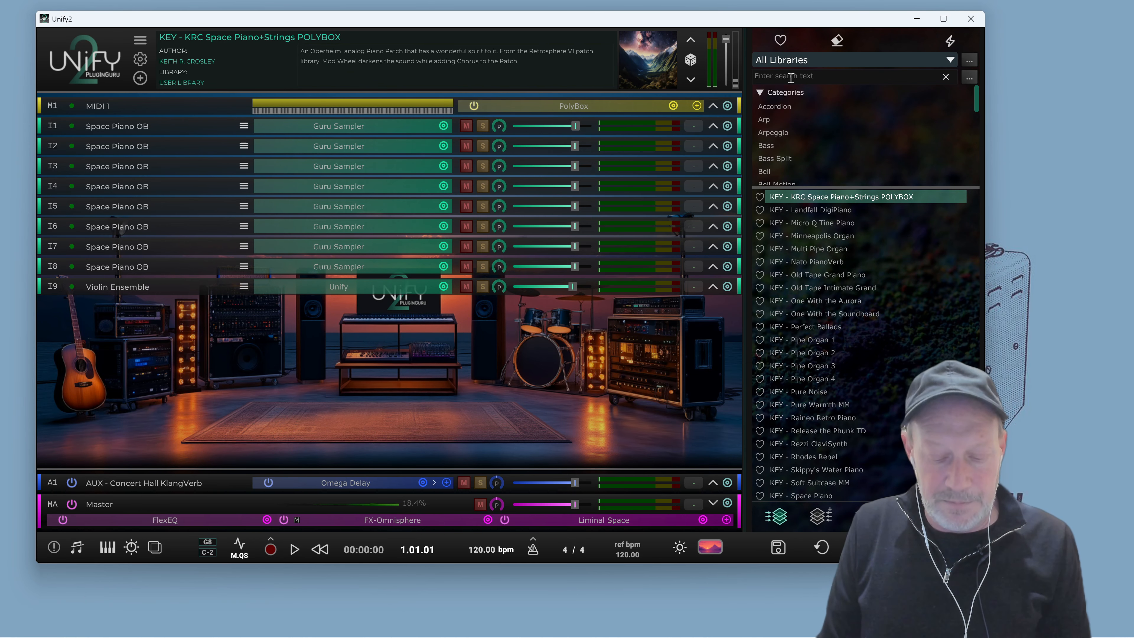
Search all libraries for space piano, load the KEY - Space Piano patch and start playback
click(790, 77)
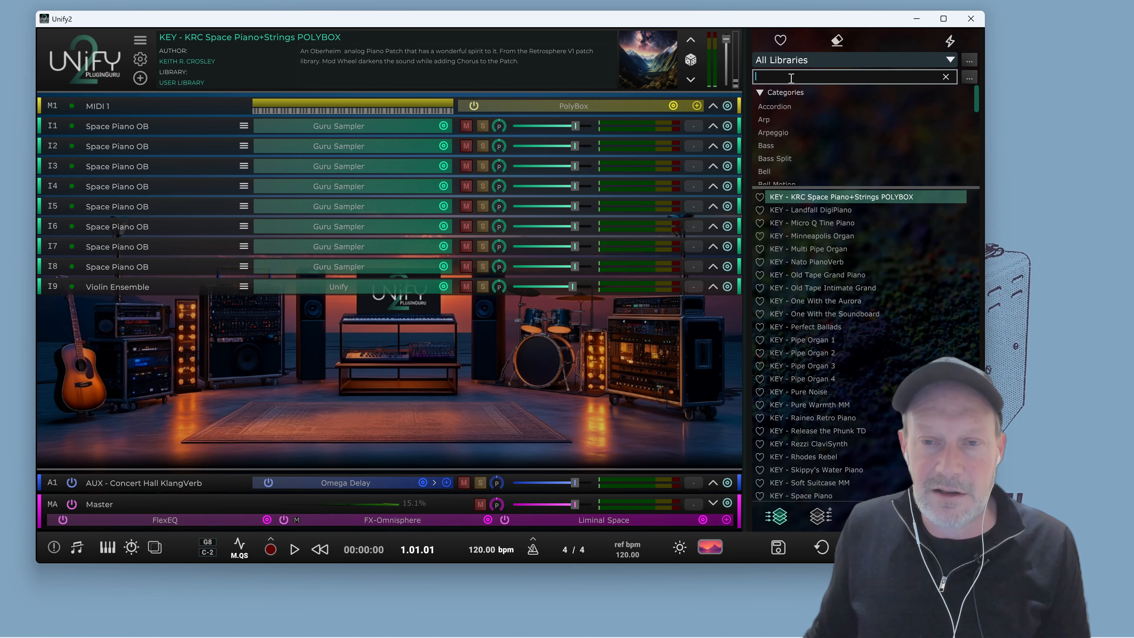
text(apce)
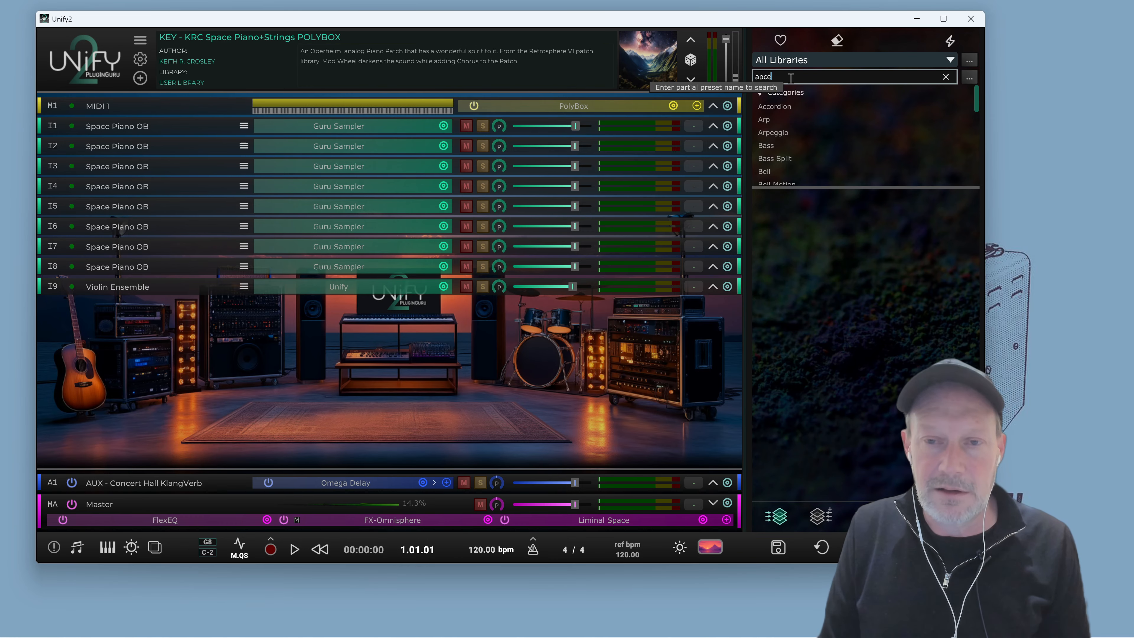
key(BackSpace)
key(BackSpace)
key(BackSpace)
text(p)
key(BackSpace)
key(BackSpace)
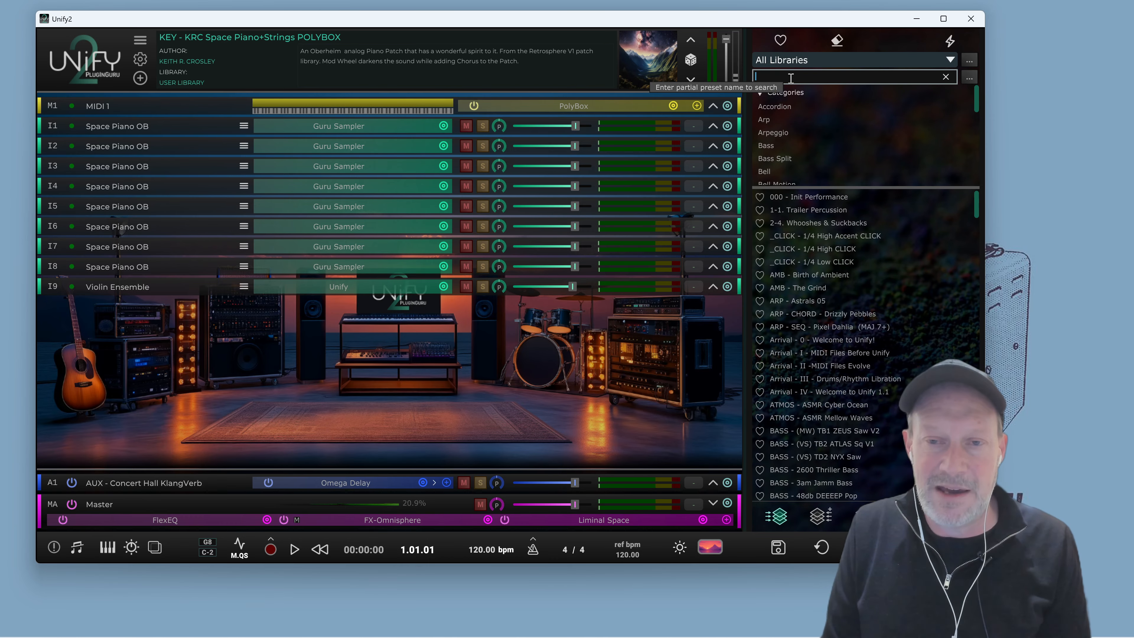
text(spa)
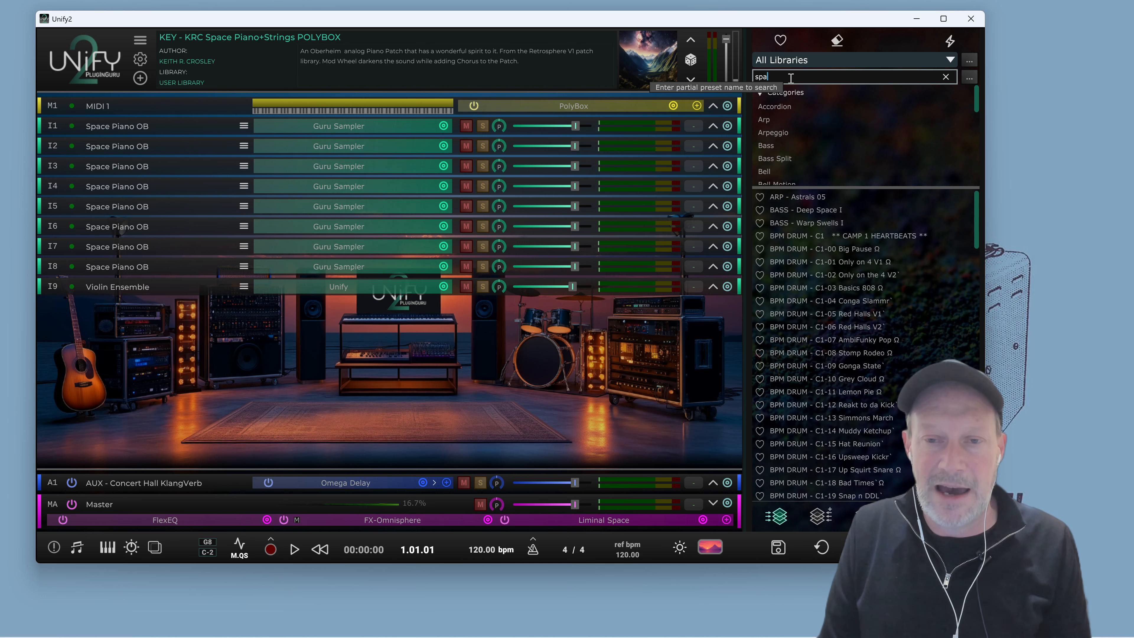
text(ce pia)
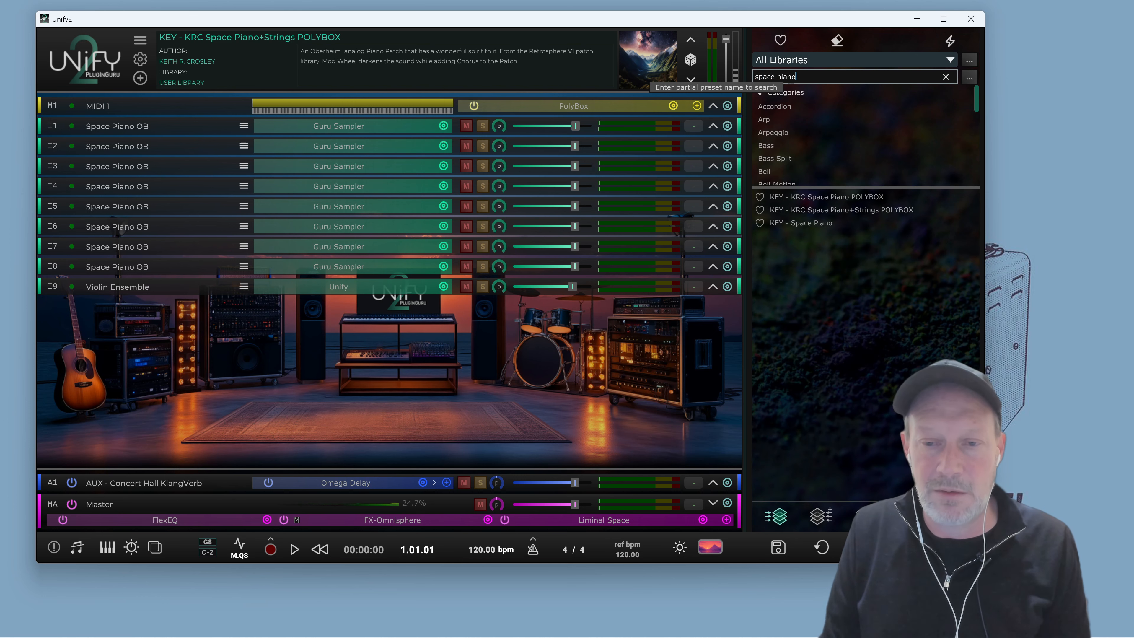
text(no)
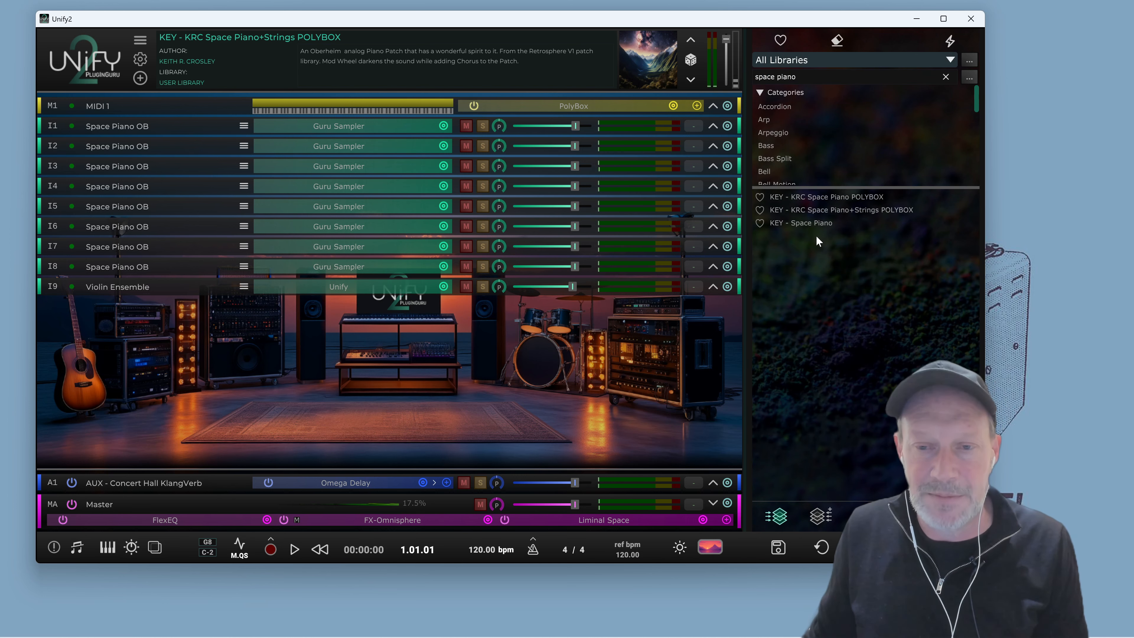
click(820, 223)
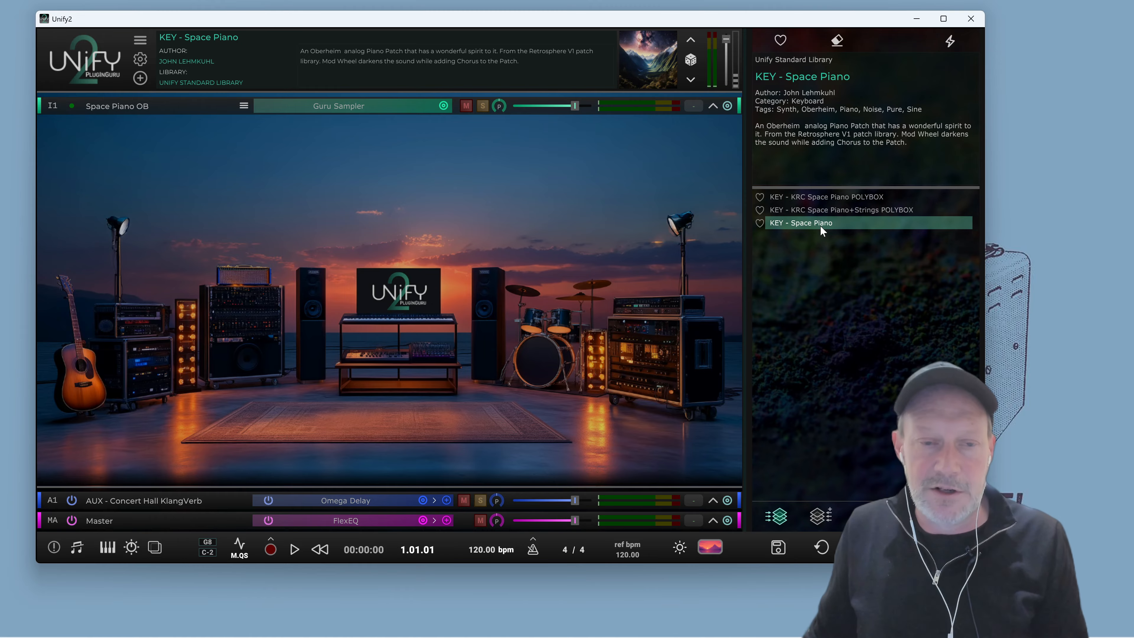
key(space)
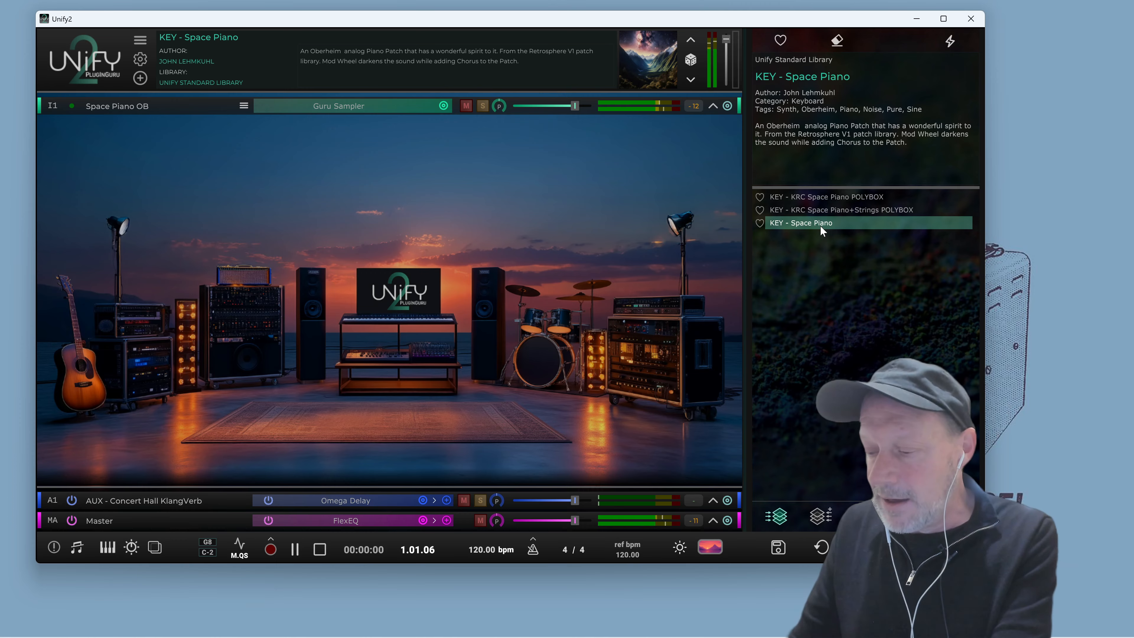
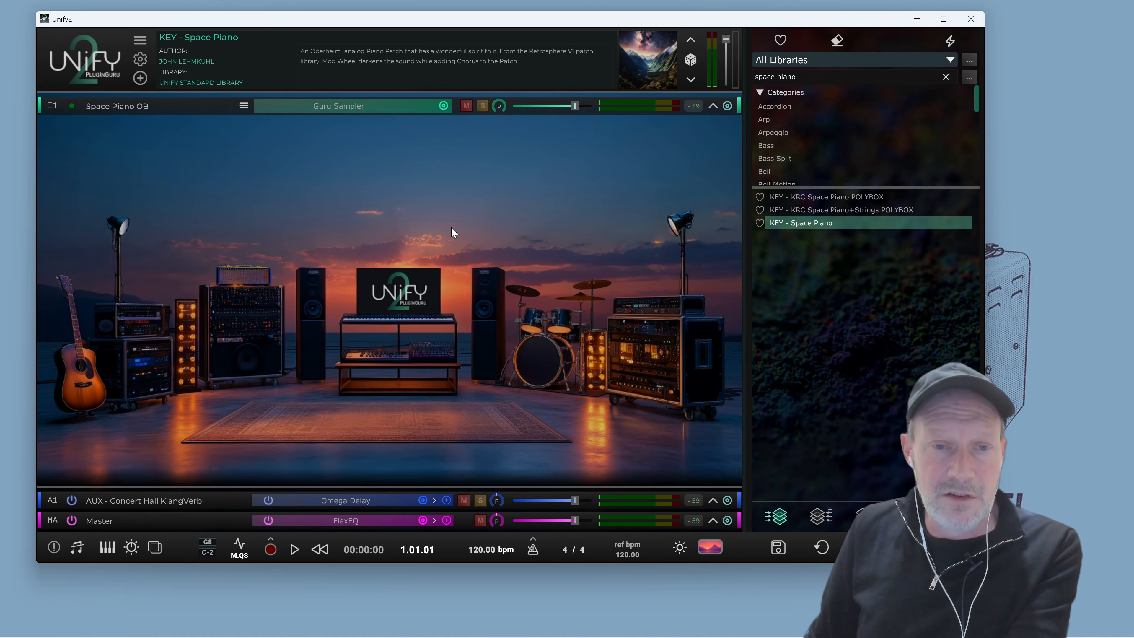
Expand the Space Piano OB layer, add the FX-Omnisphere insert effect after Silky Chorus, and close its editor
click(713, 107)
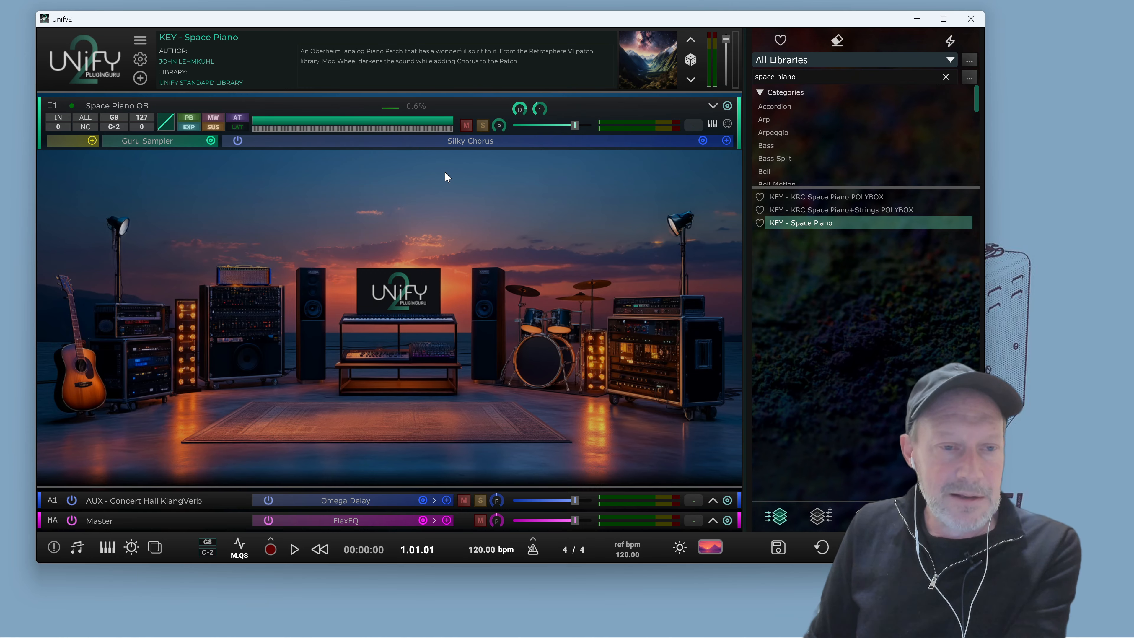
click(727, 141)
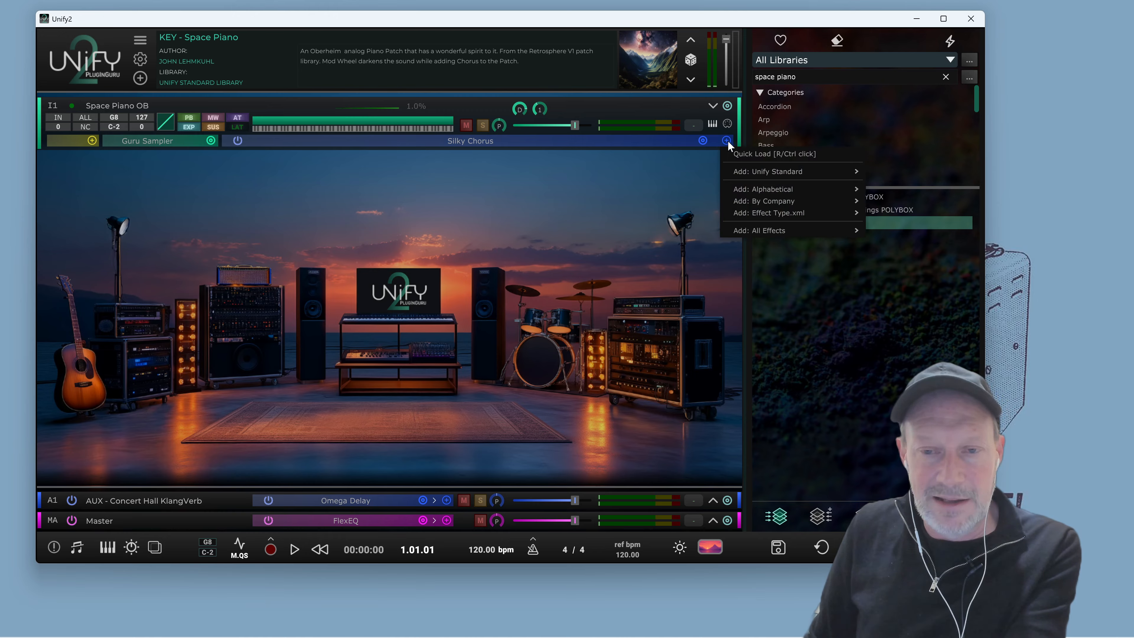
mouse_move(786, 230)
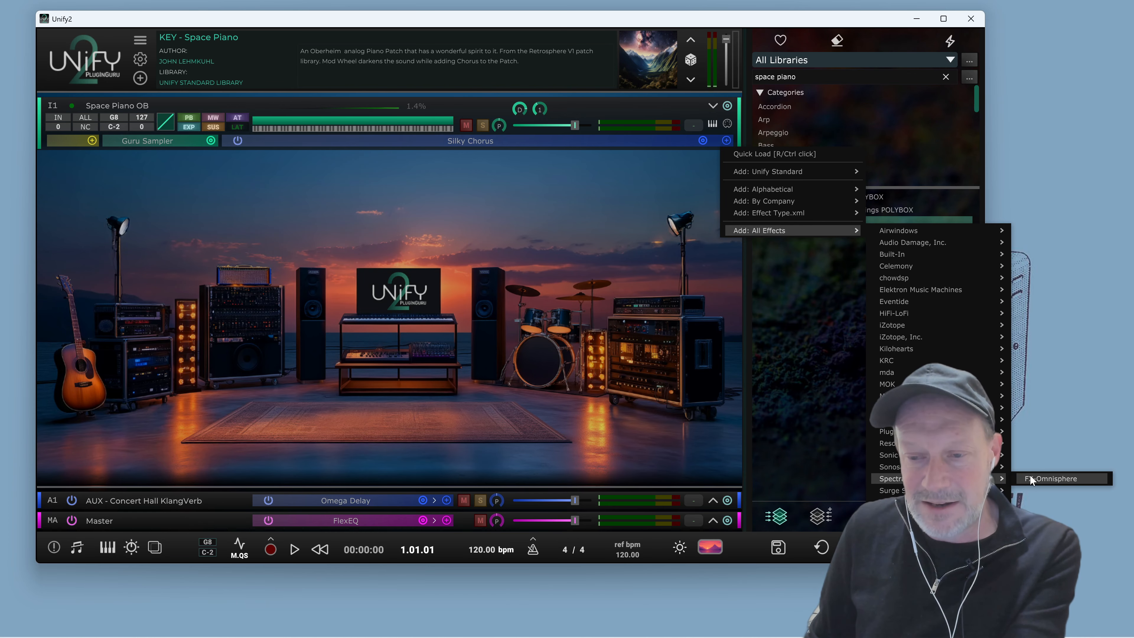
click(1030, 474)
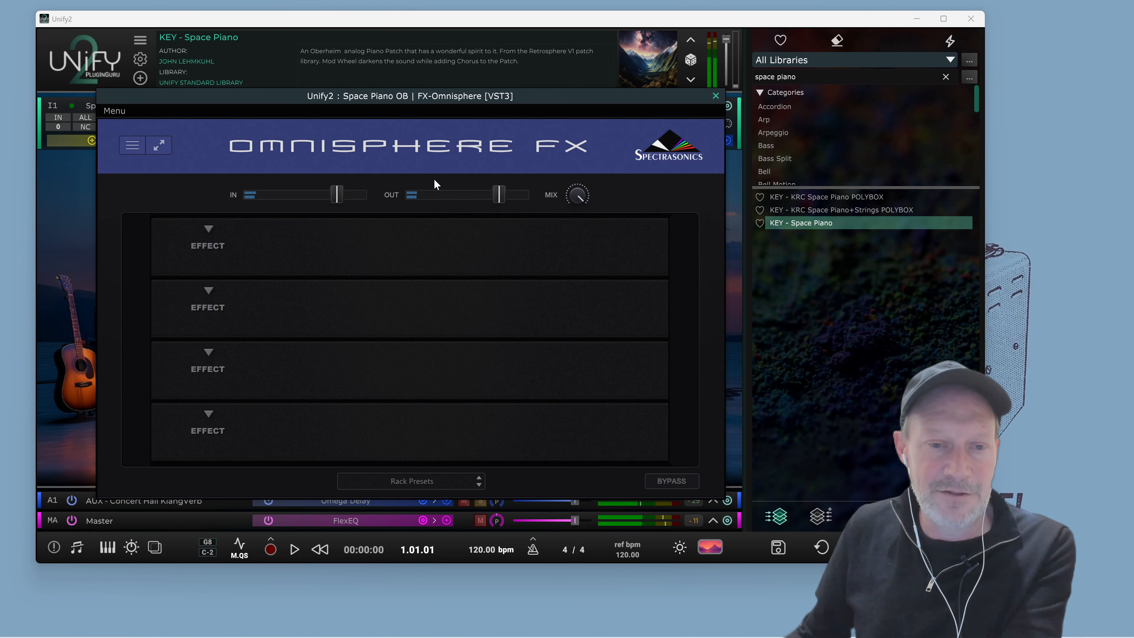
drag(431, 99, 329, 160)
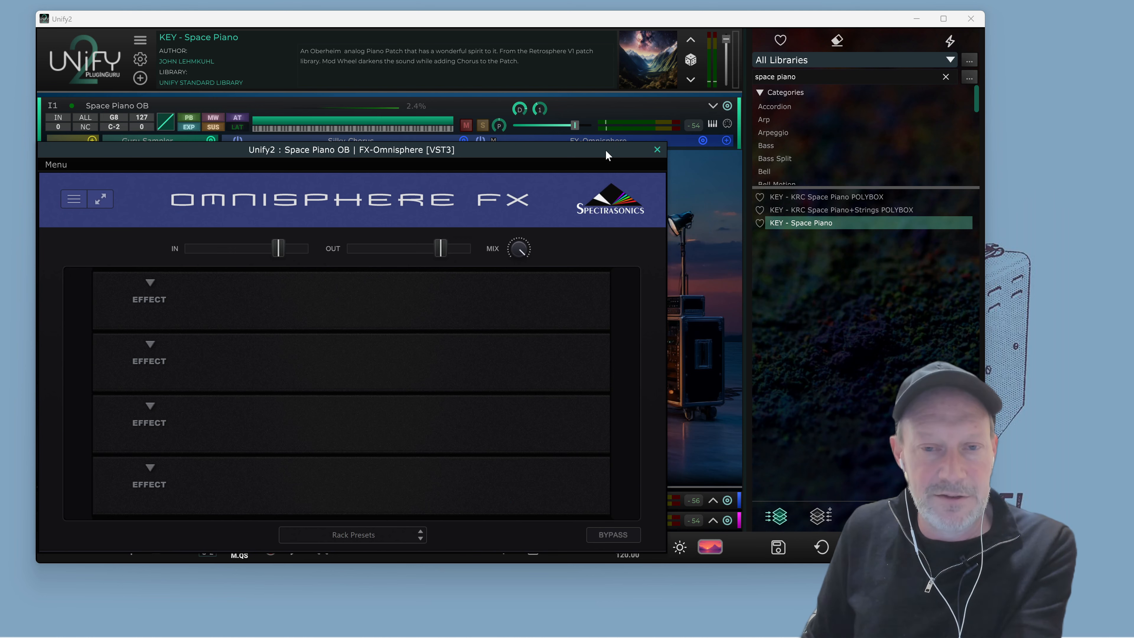
click(657, 149)
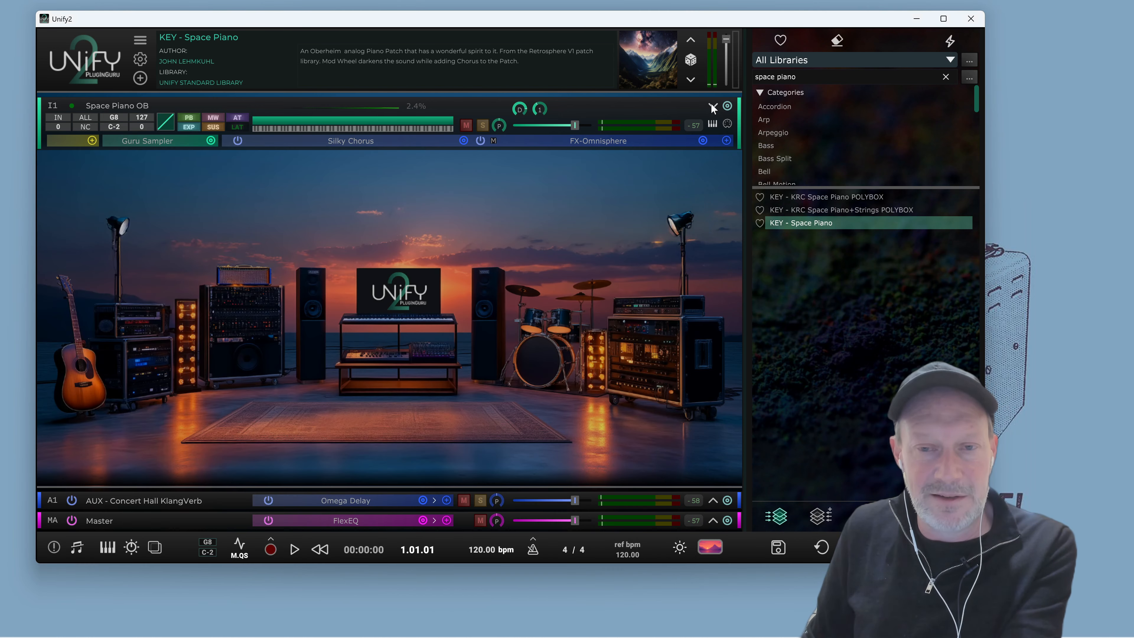
Duplicate the Space Piano OB layer 7 times, then start and stop playback
click(728, 107)
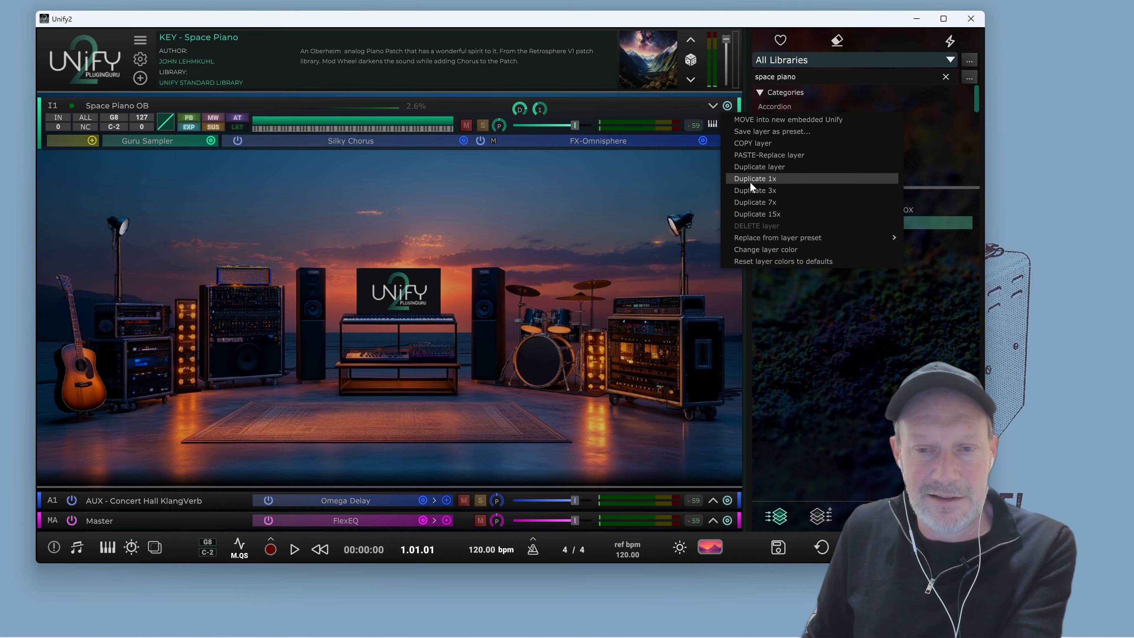
click(767, 202)
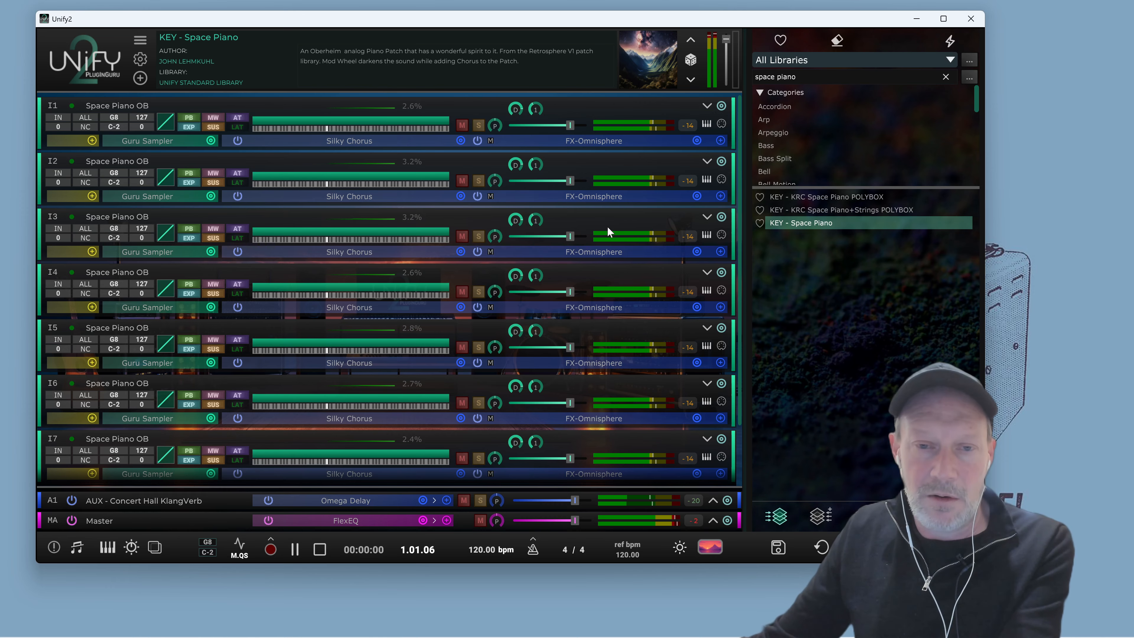
key(space)
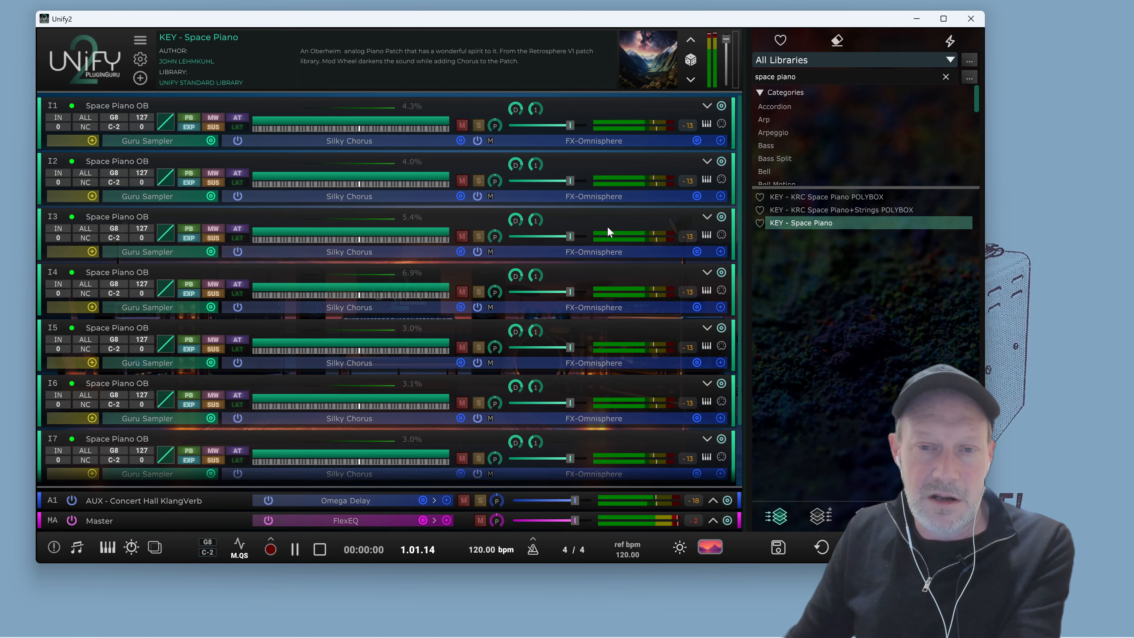
key(space)
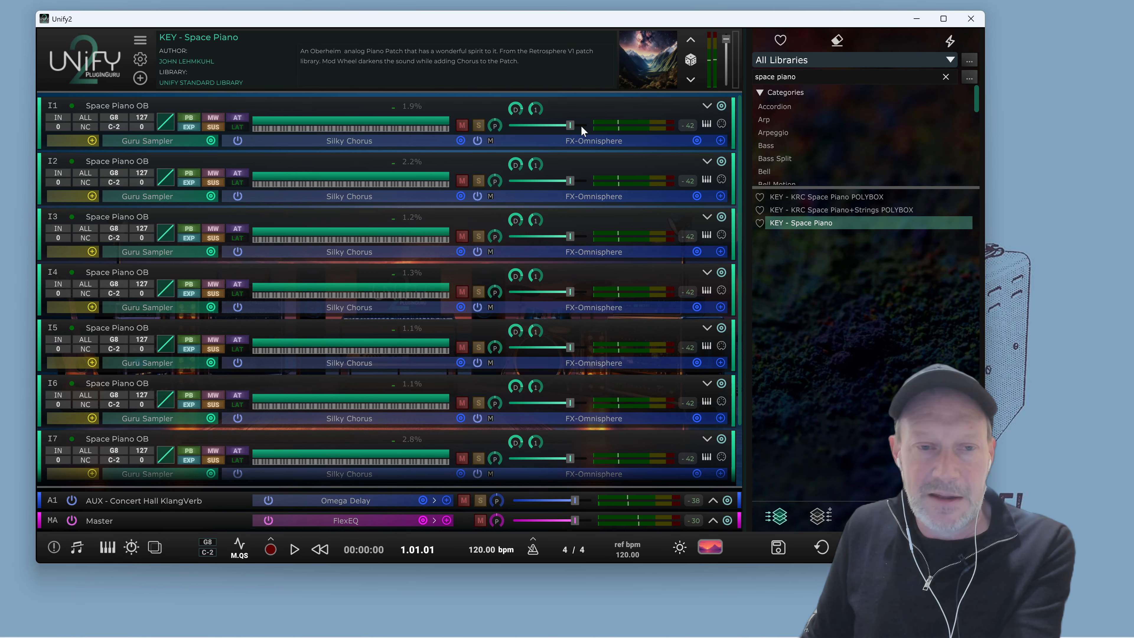
Collapse all the instrument layers
click(707, 105)
click(707, 105)
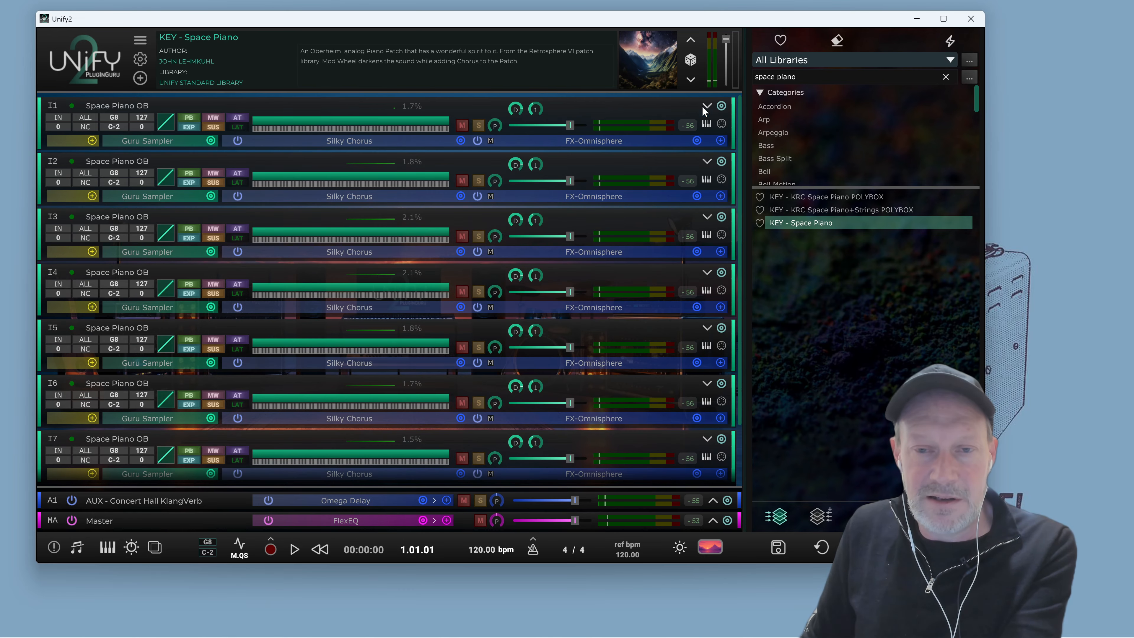
click(707, 106)
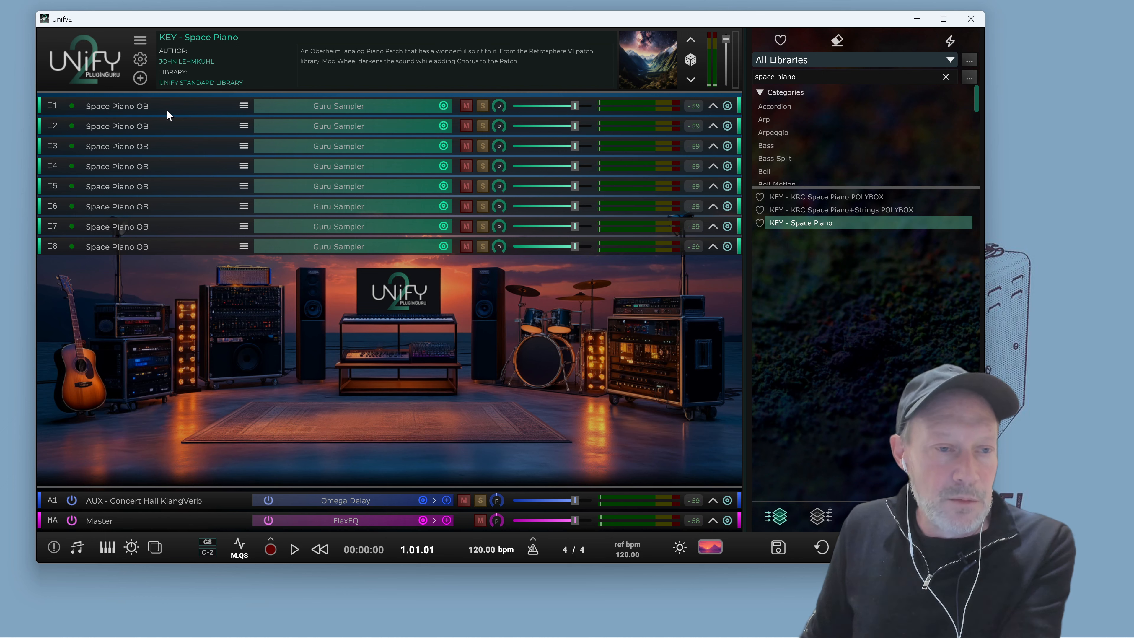
Add a PolyBox - 8 Layers MIDI effects layer, then start and stop playback
click(140, 78)
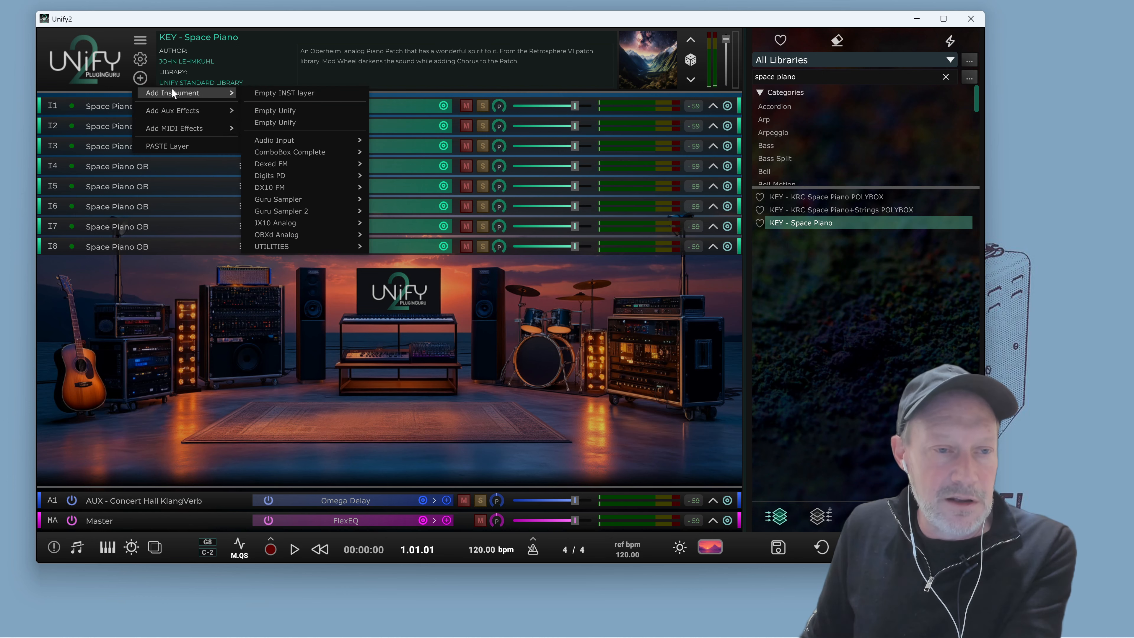
mouse_move(192, 130)
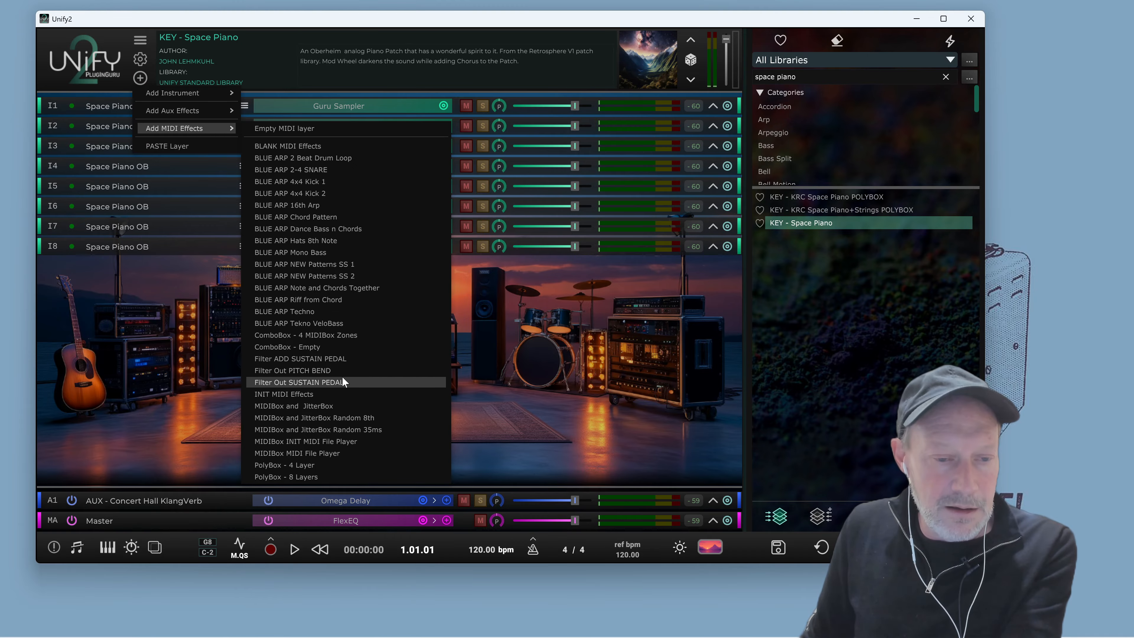
click(317, 478)
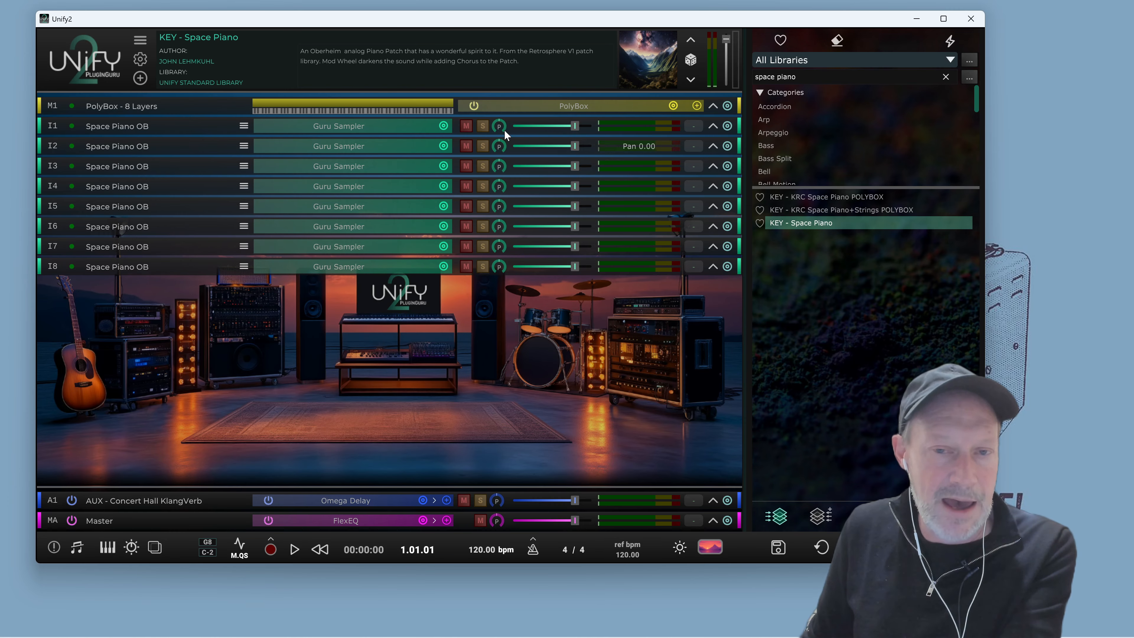
key(space)
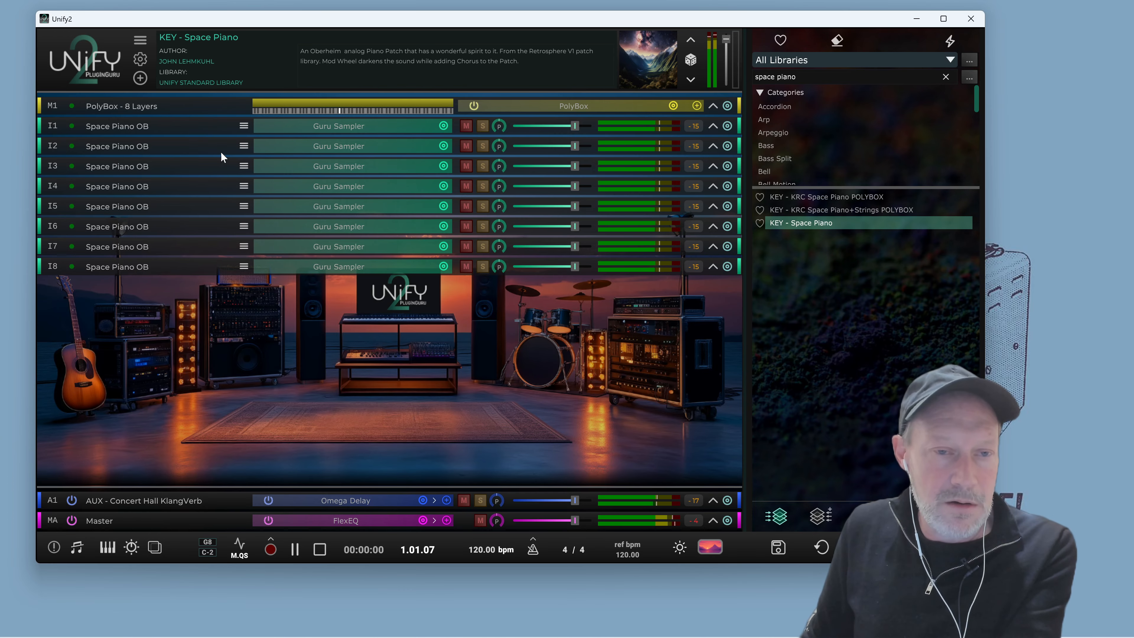
key(space)
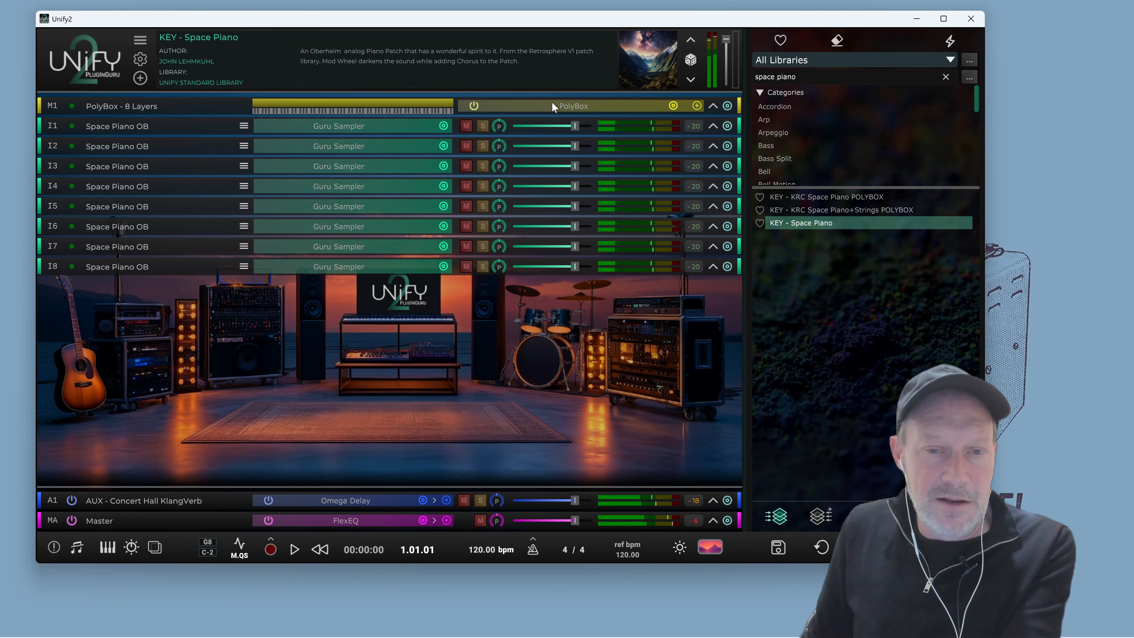
Open the PolyBox editor to review its settings, reposition it, and close it
click(568, 105)
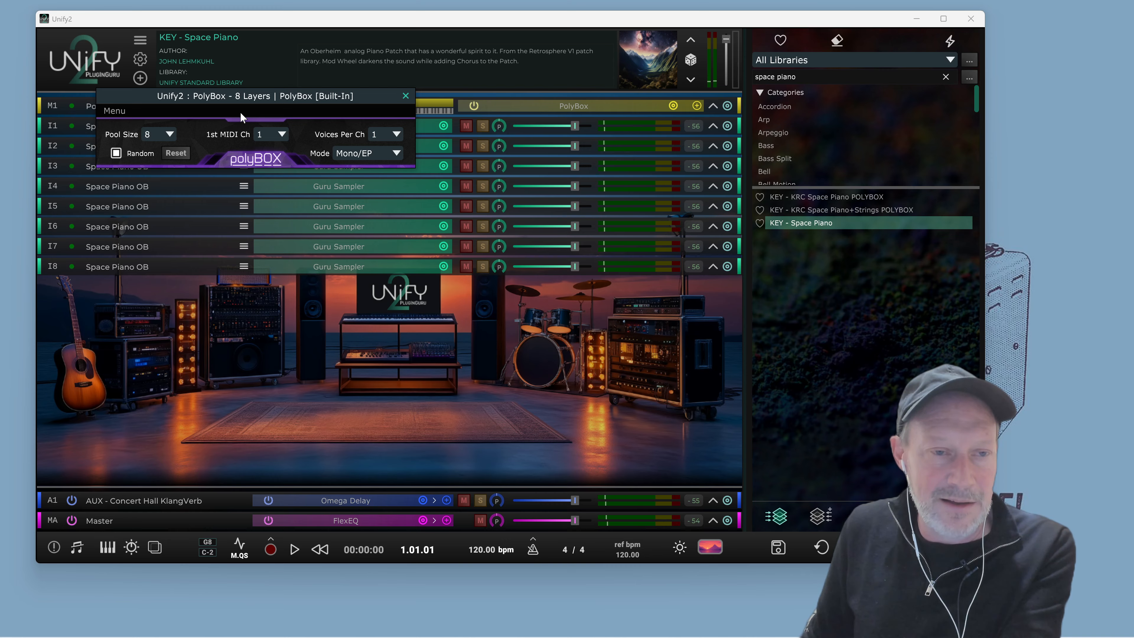
drag(241, 102, 371, 55)
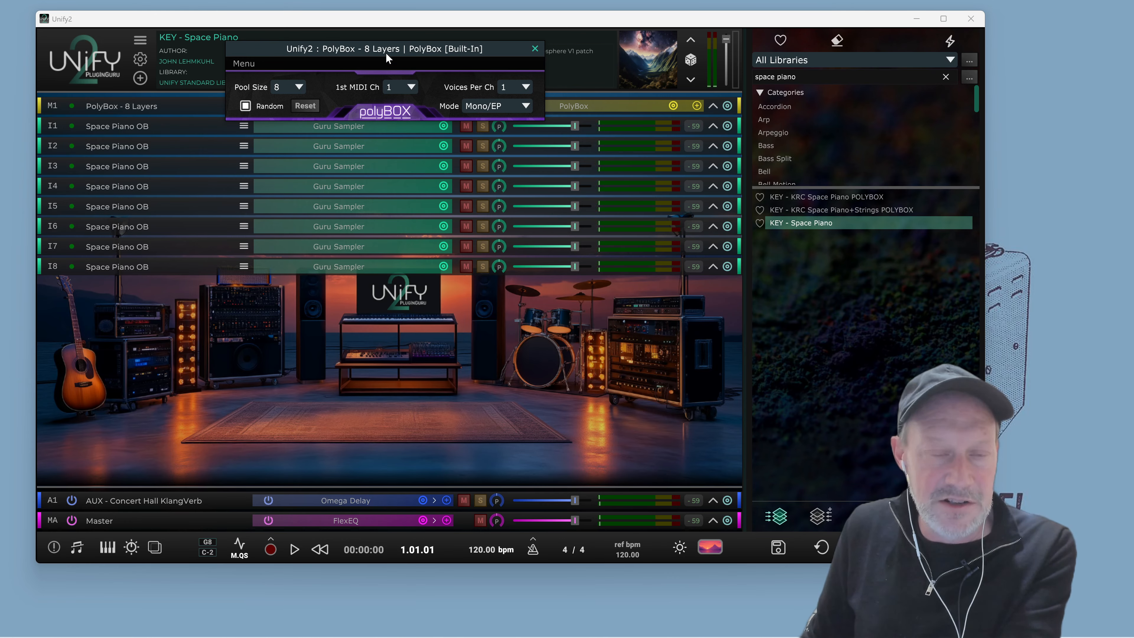
drag(386, 52, 341, 70)
click(490, 67)
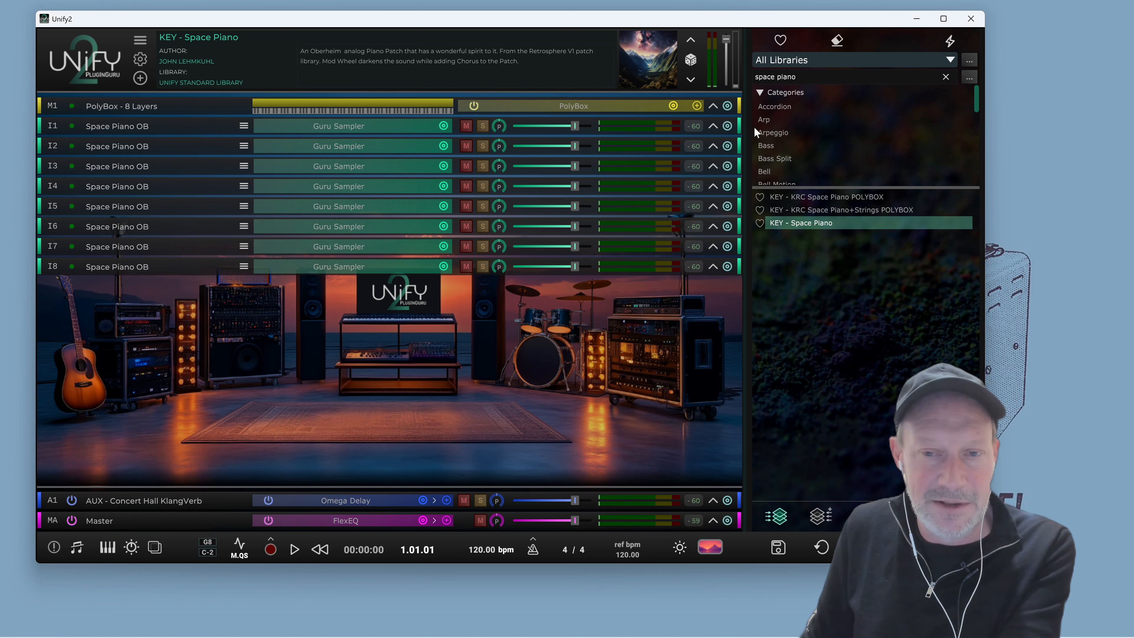
Expand the layers and set the MIDI source of layers I1 to I4 to PolyBox - 8 Layers
click(712, 126)
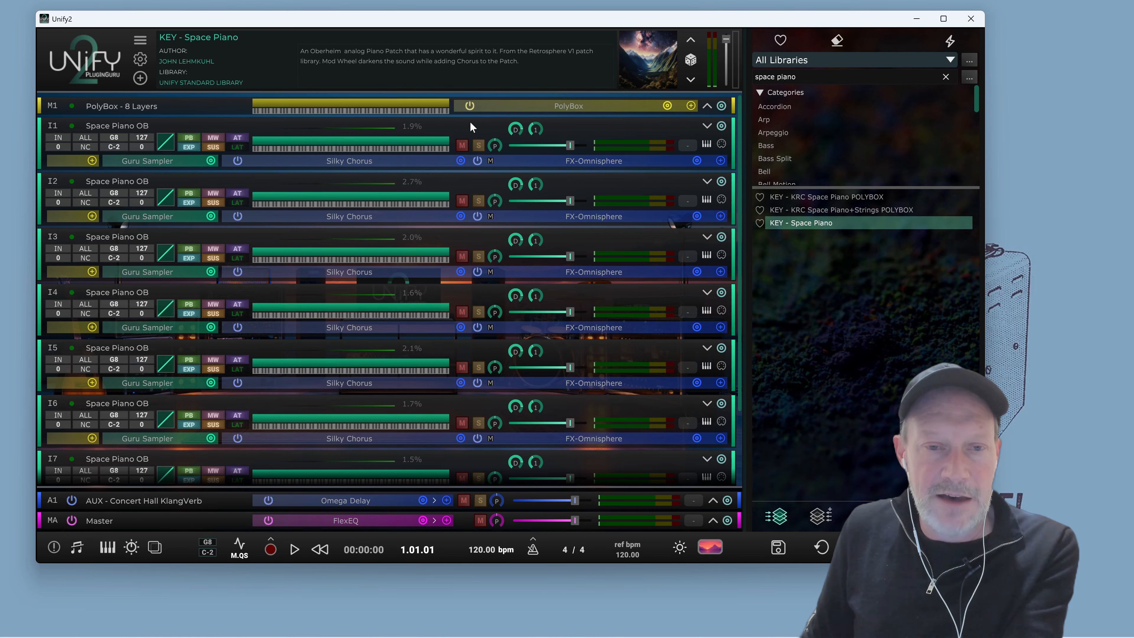
click(56, 137)
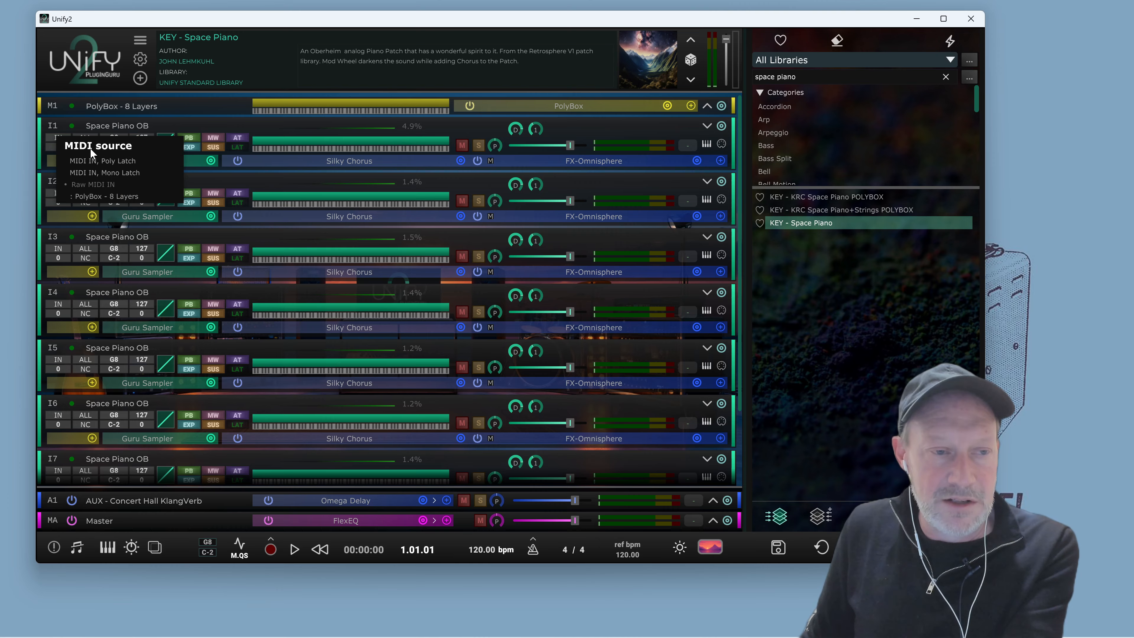
click(93, 197)
click(65, 194)
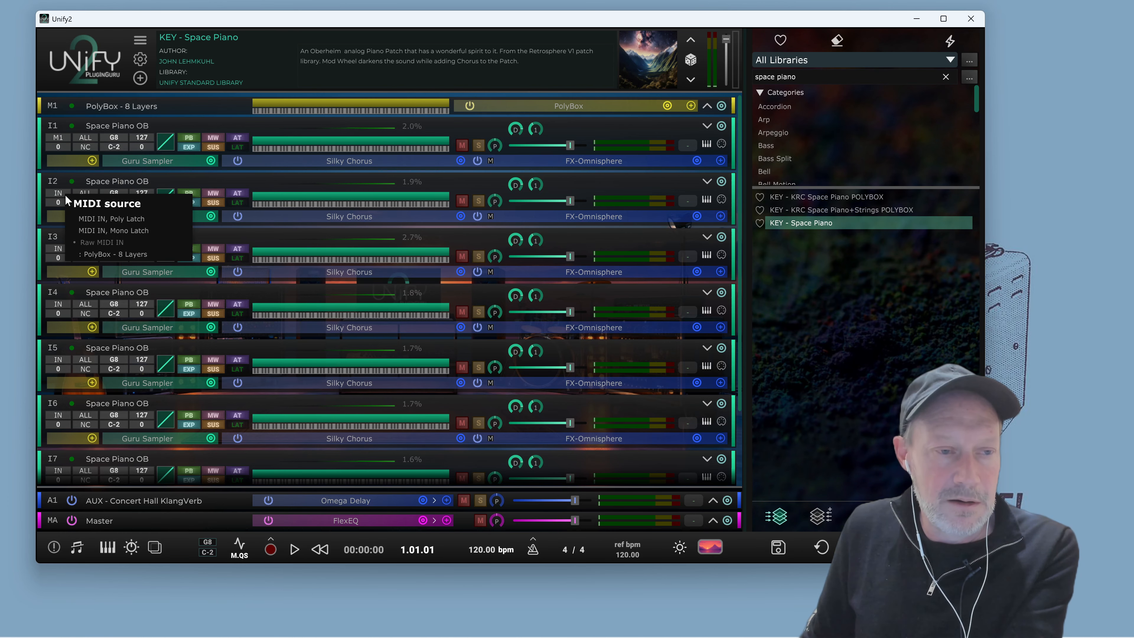
click(97, 255)
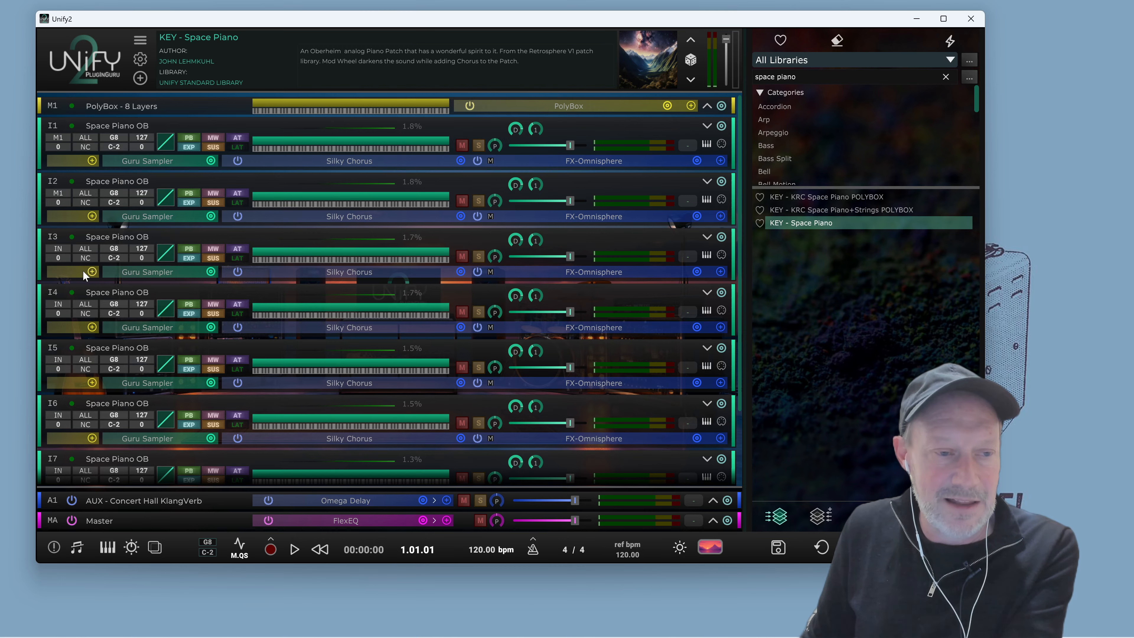
click(59, 247)
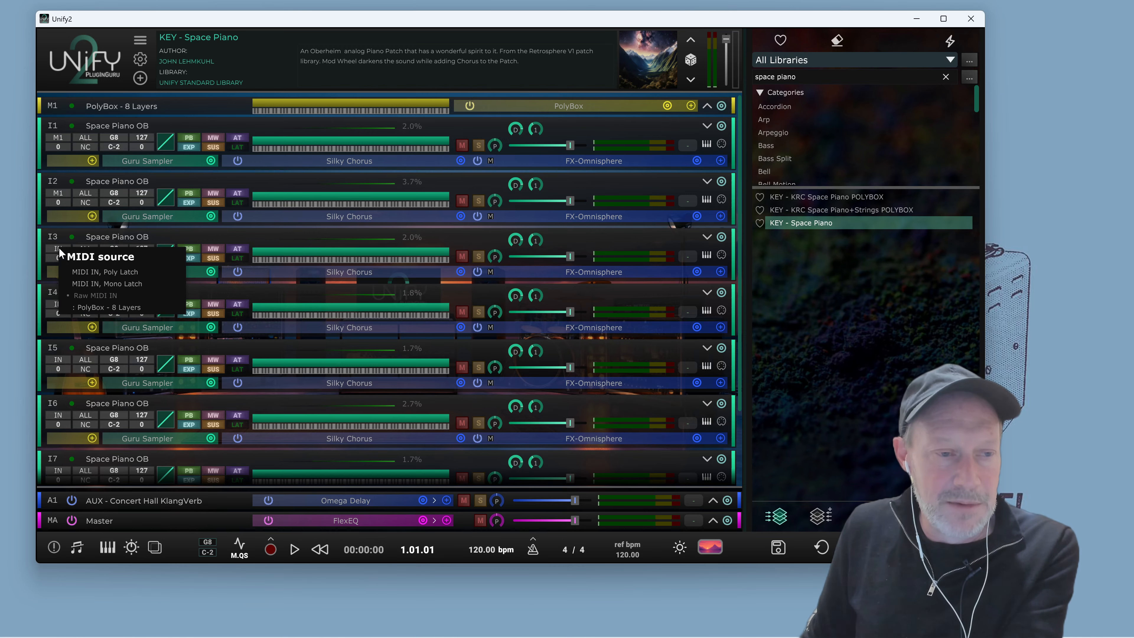
click(100, 308)
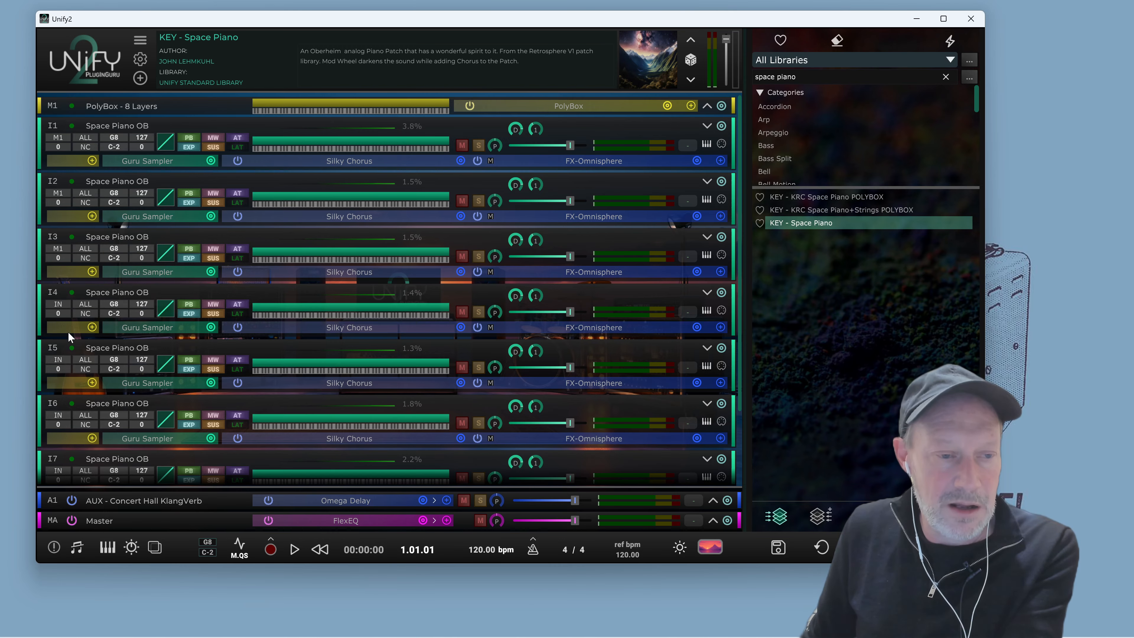
click(61, 305)
click(92, 363)
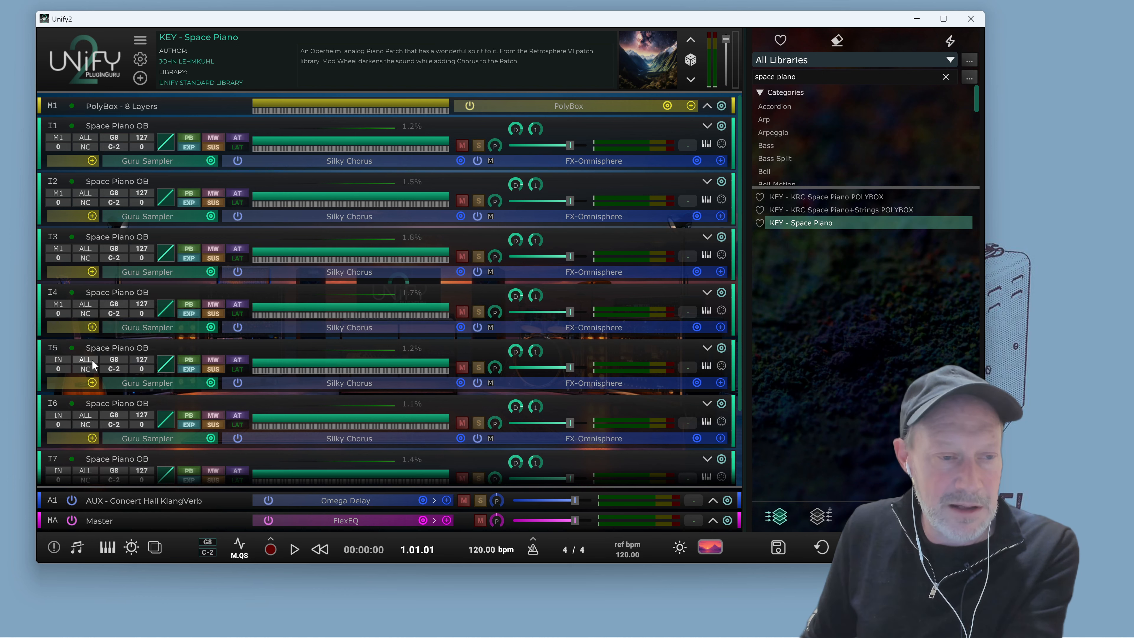
Set the MIDI source of layers I5 to I8 to PolyBox - 8 Layers
click(63, 360)
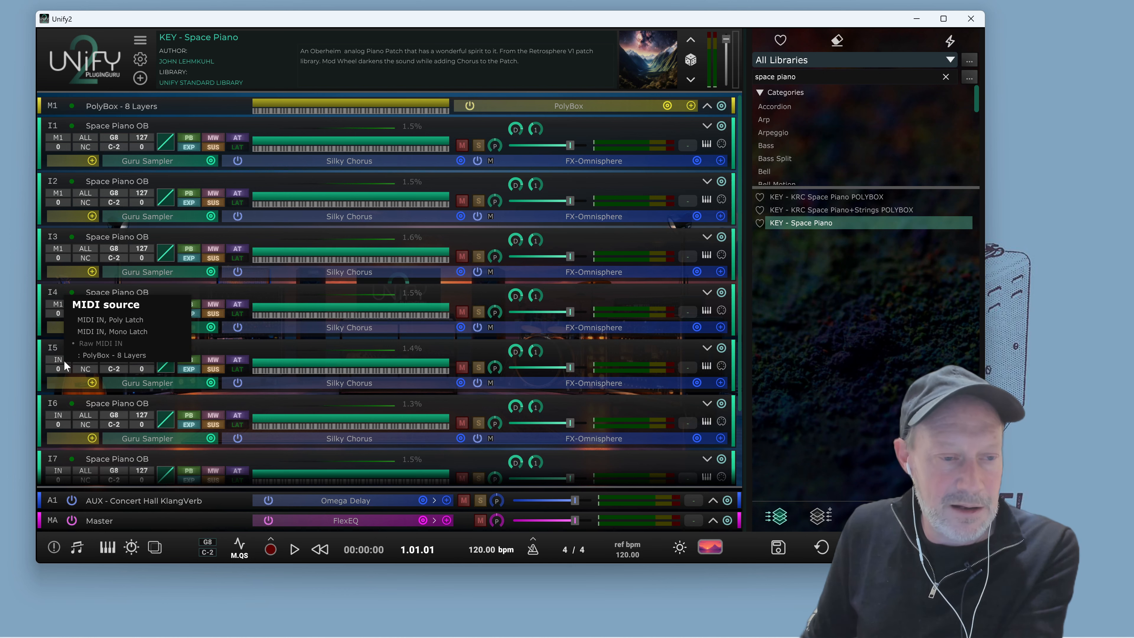
click(85, 355)
click(57, 414)
click(91, 409)
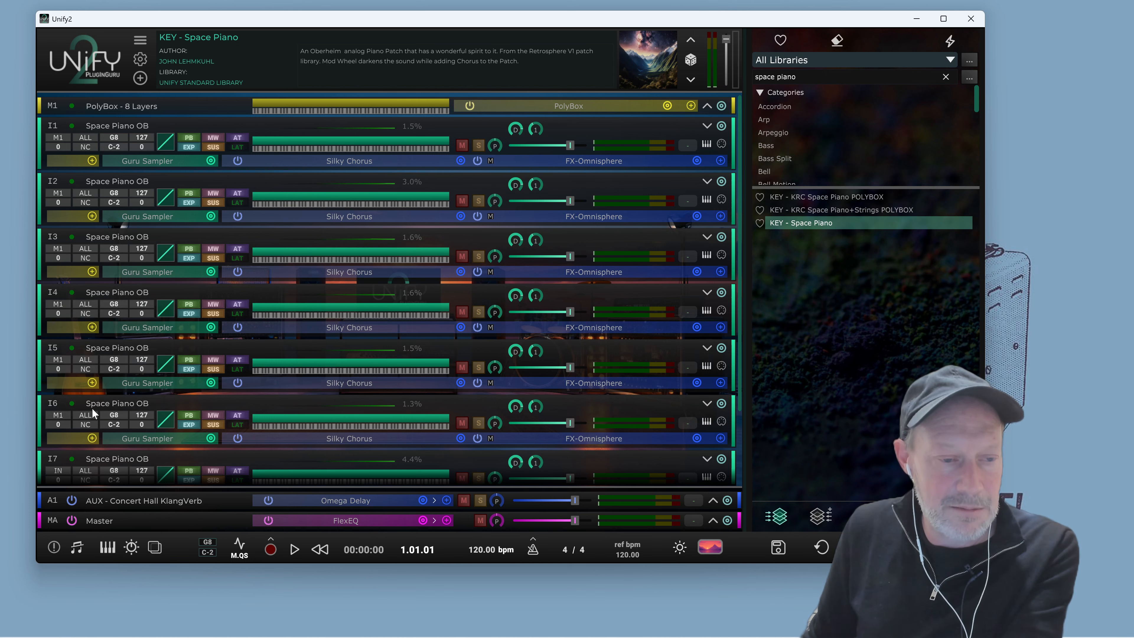
scroll(93, 408, down, 1)
scroll(92, 407, down, 2)
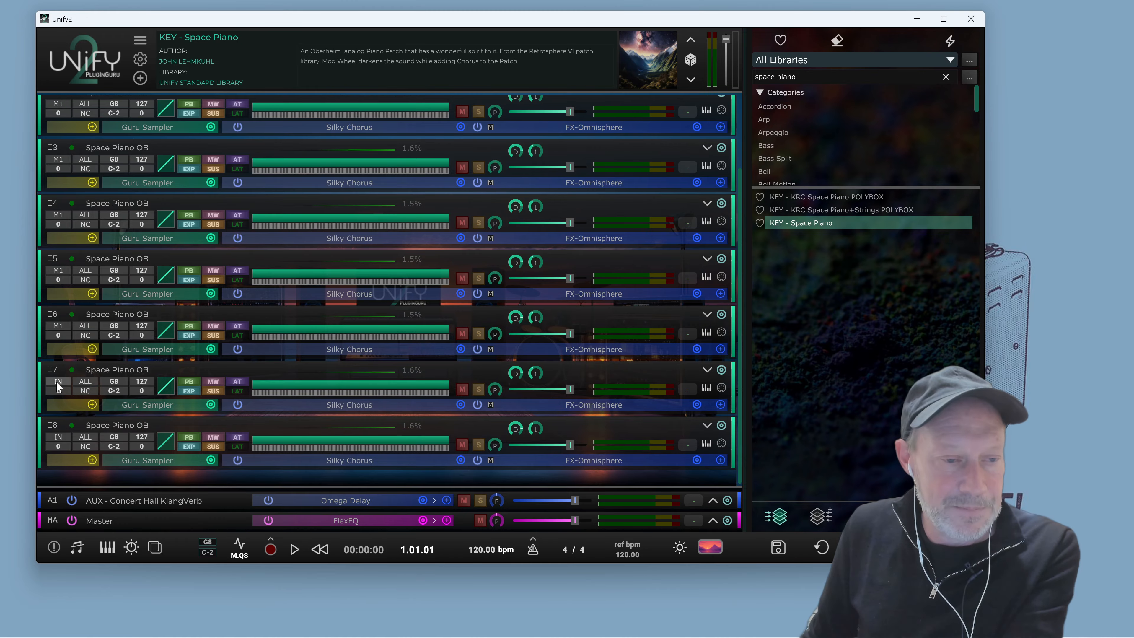
click(57, 381)
click(90, 374)
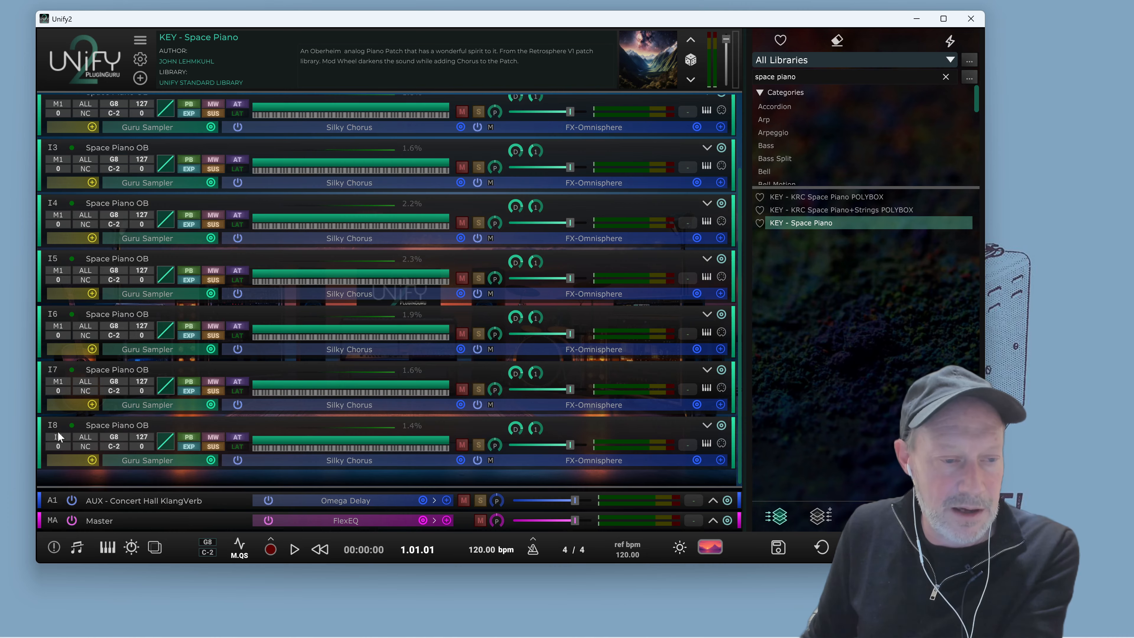
click(58, 431)
click(98, 426)
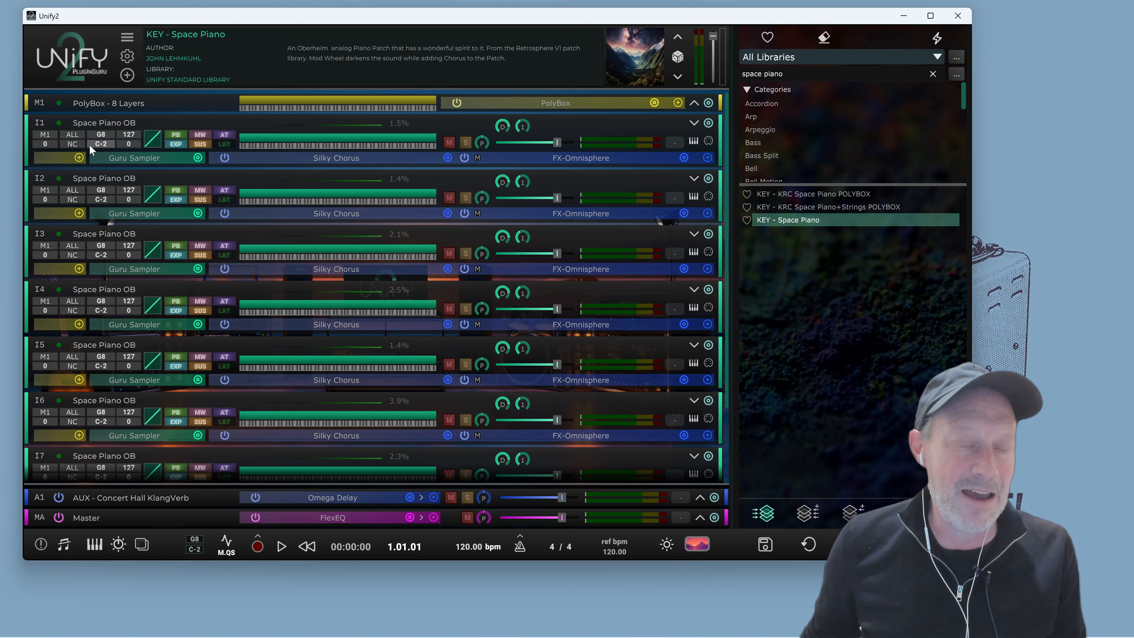
Set the MIDI channels of layers I1 to I4 to channels 1, 2, 3 and 4 respectively
click(80, 135)
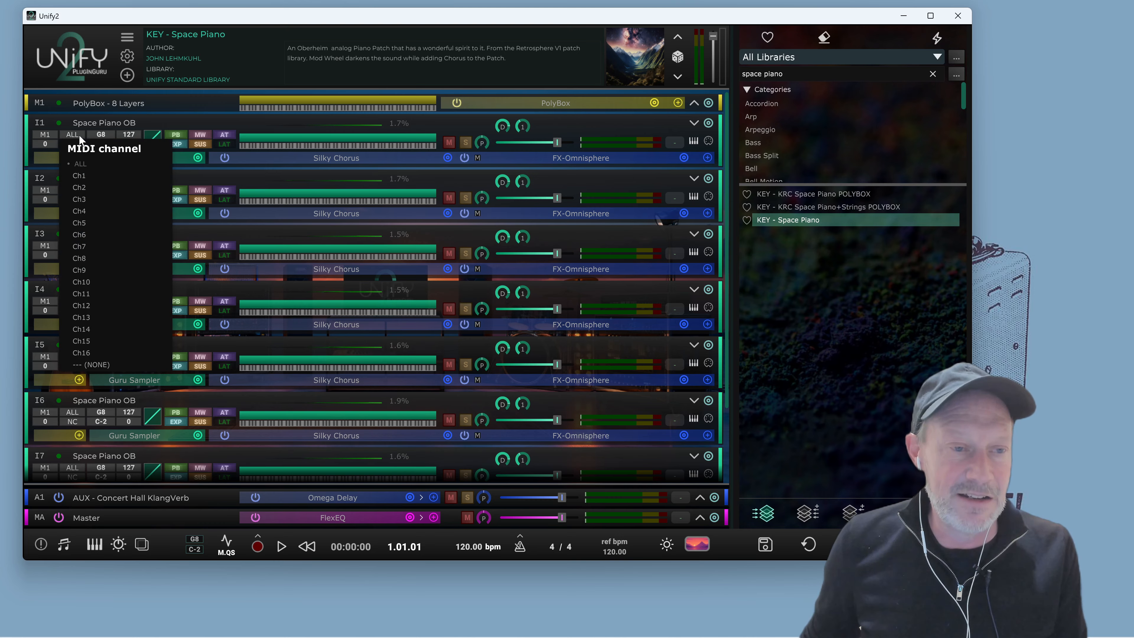
click(82, 177)
click(79, 195)
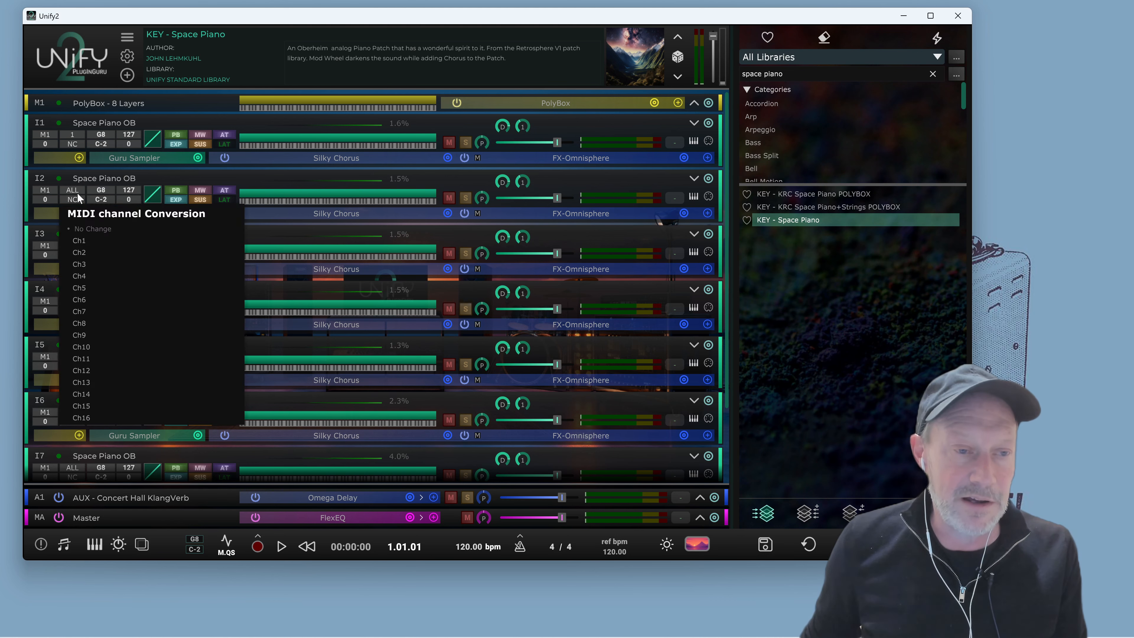
click(84, 242)
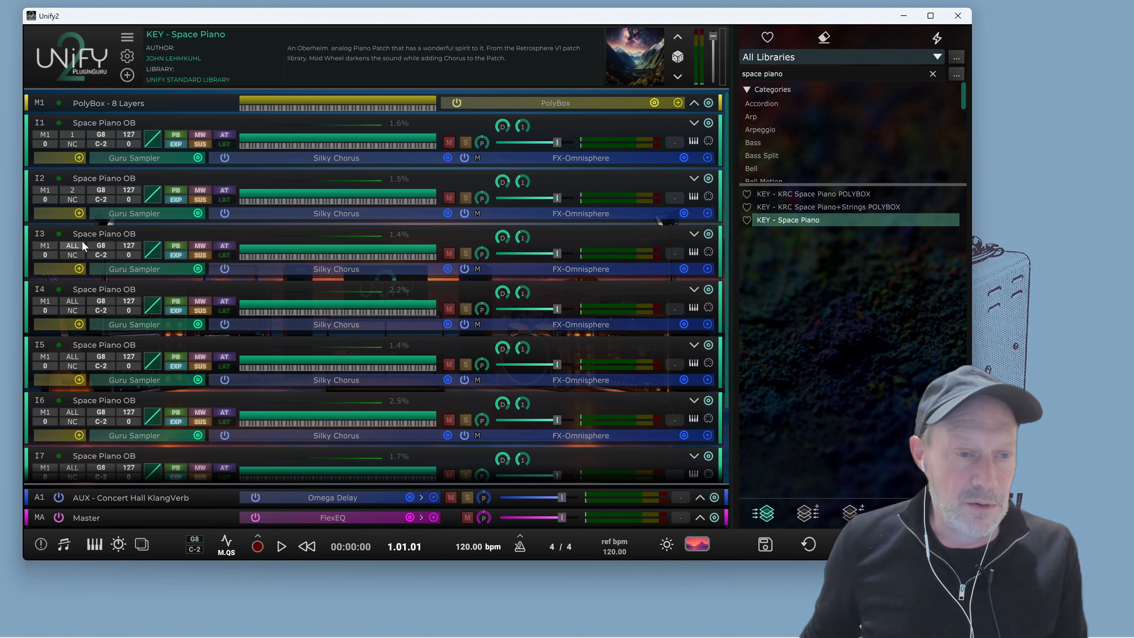
click(71, 245)
click(79, 309)
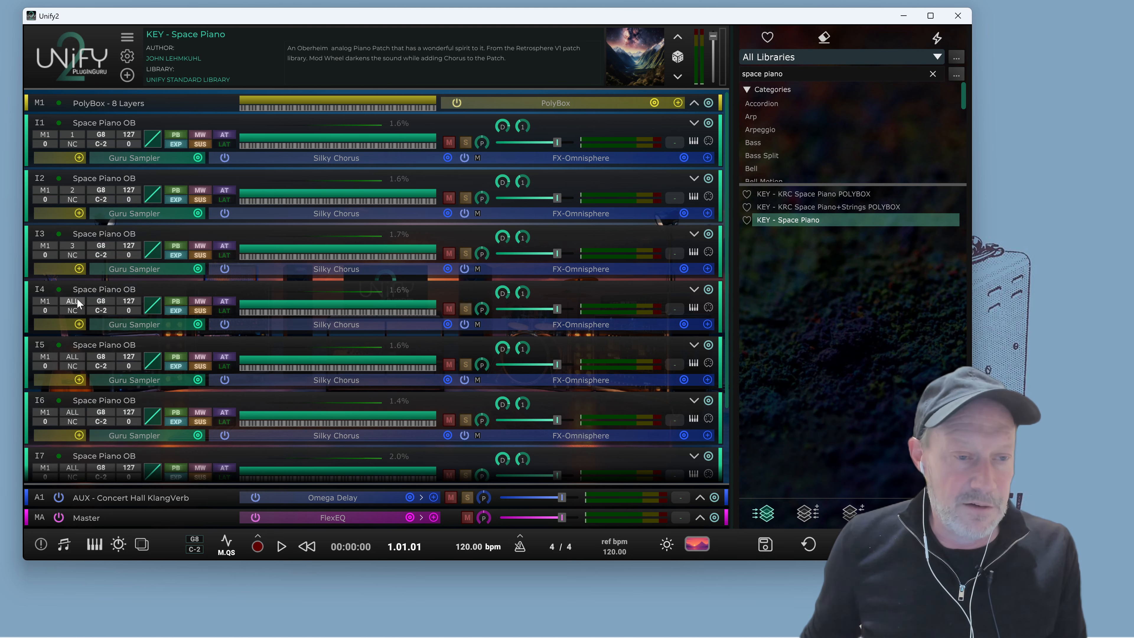
click(78, 300)
click(104, 365)
Set the MIDI channels of layers I5 to I8 to channels 5, 6, 7 and 8 respectively
click(78, 355)
click(104, 445)
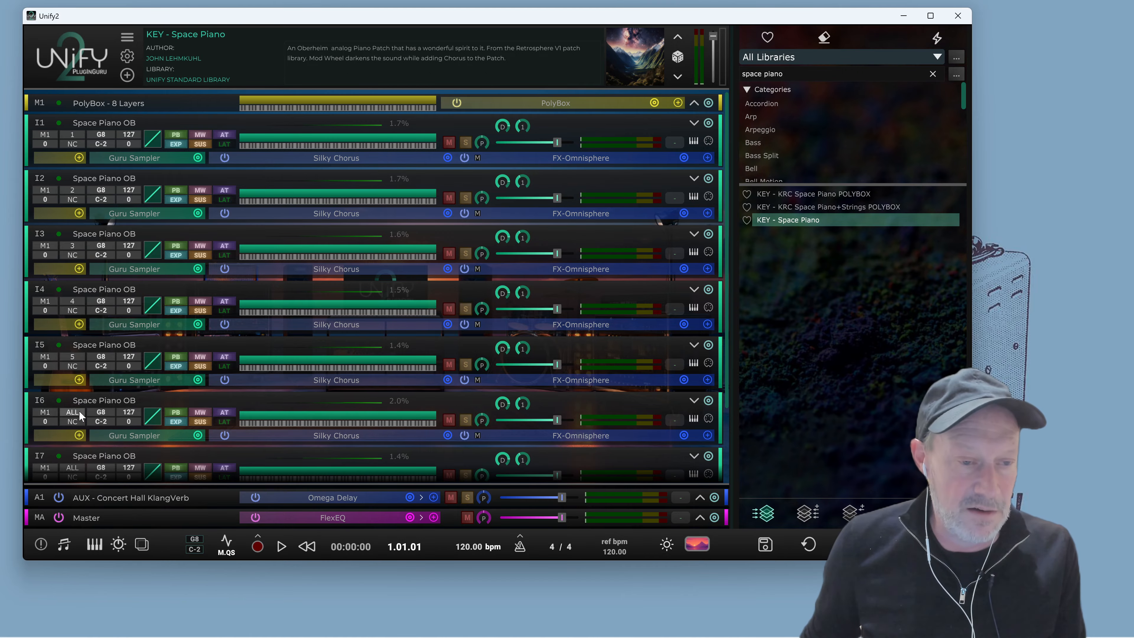
click(79, 411)
click(83, 270)
scroll(85, 271, down, 3)
click(72, 379)
click(94, 490)
click(76, 434)
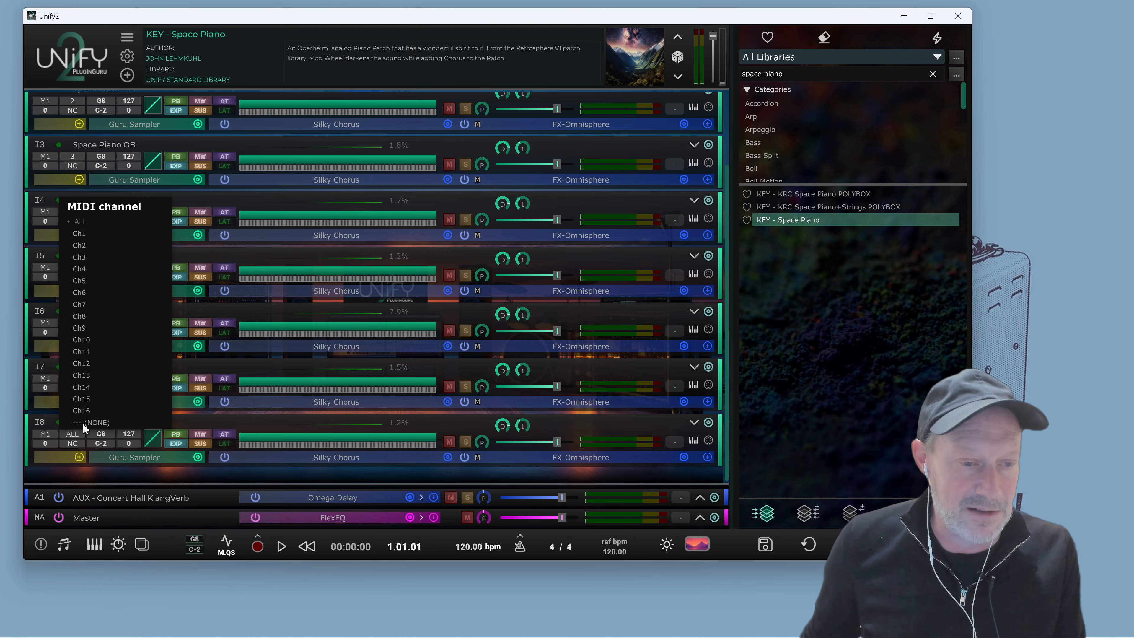
click(96, 316)
Play the patch briefly, then collapse the instrument layers
key(space)
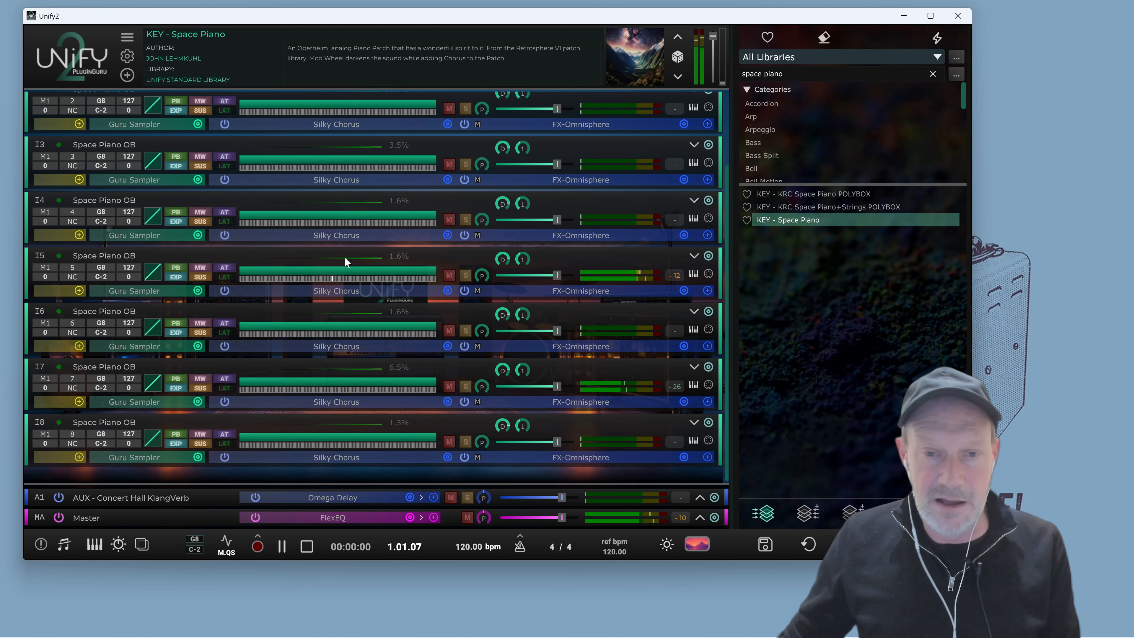
key(space)
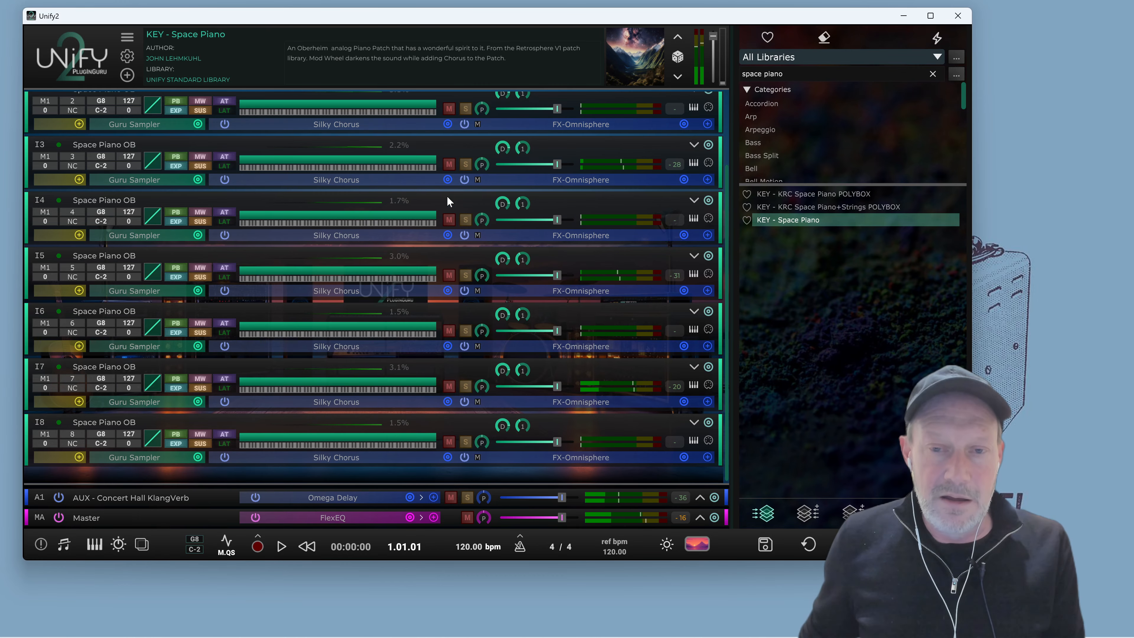
scroll(477, 237, up, 3)
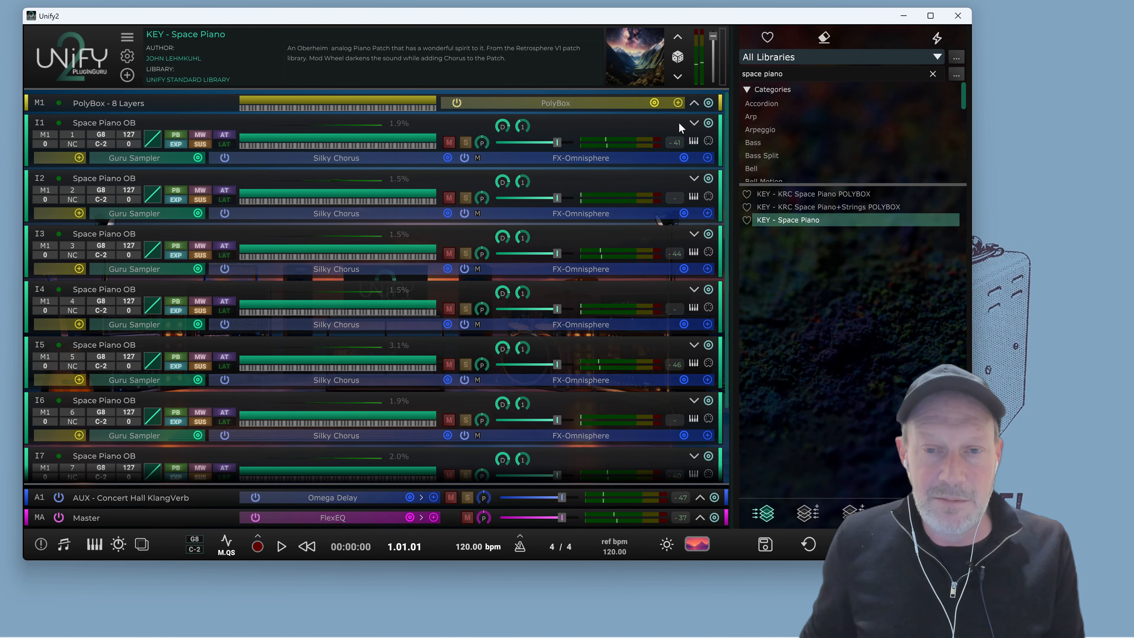
click(694, 121)
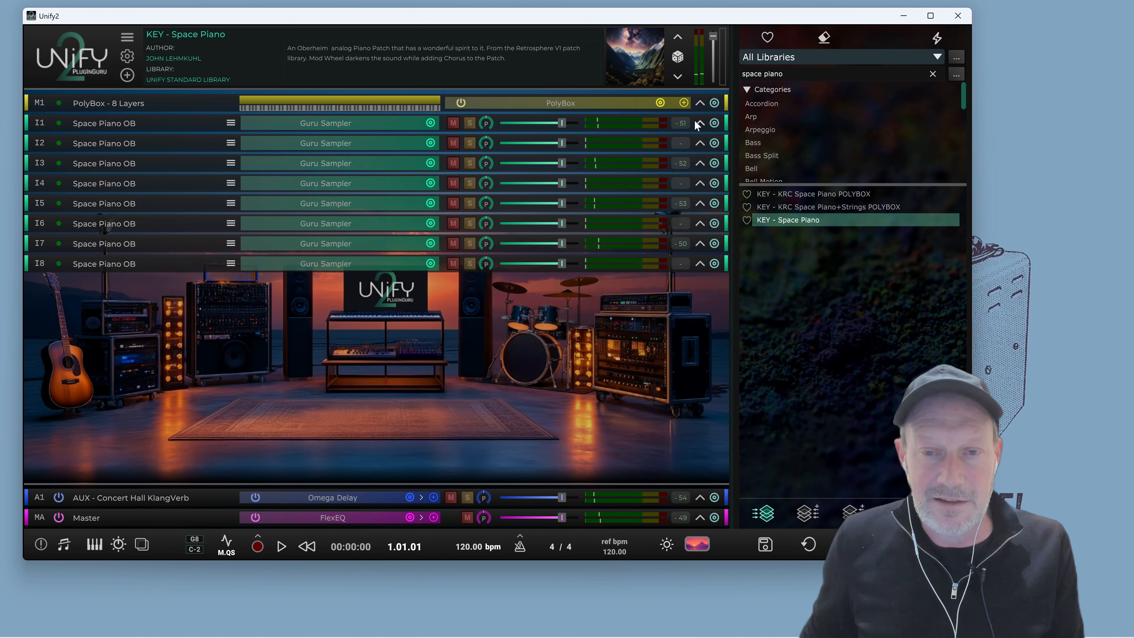
Open the PolyBox editor and play the patch briefly
click(574, 103)
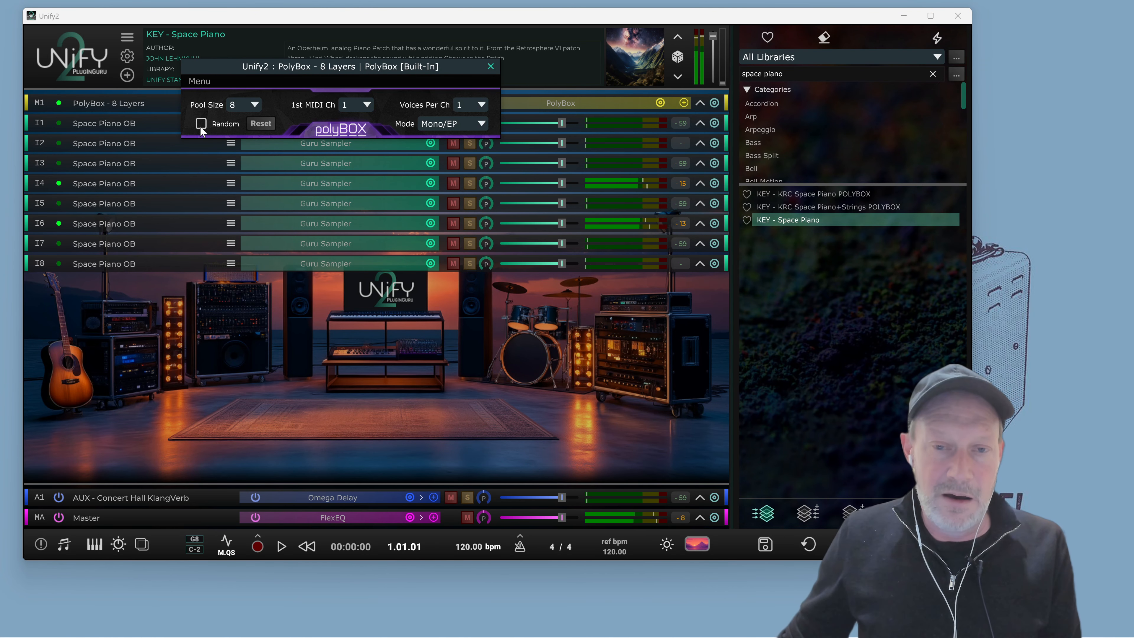
key(space)
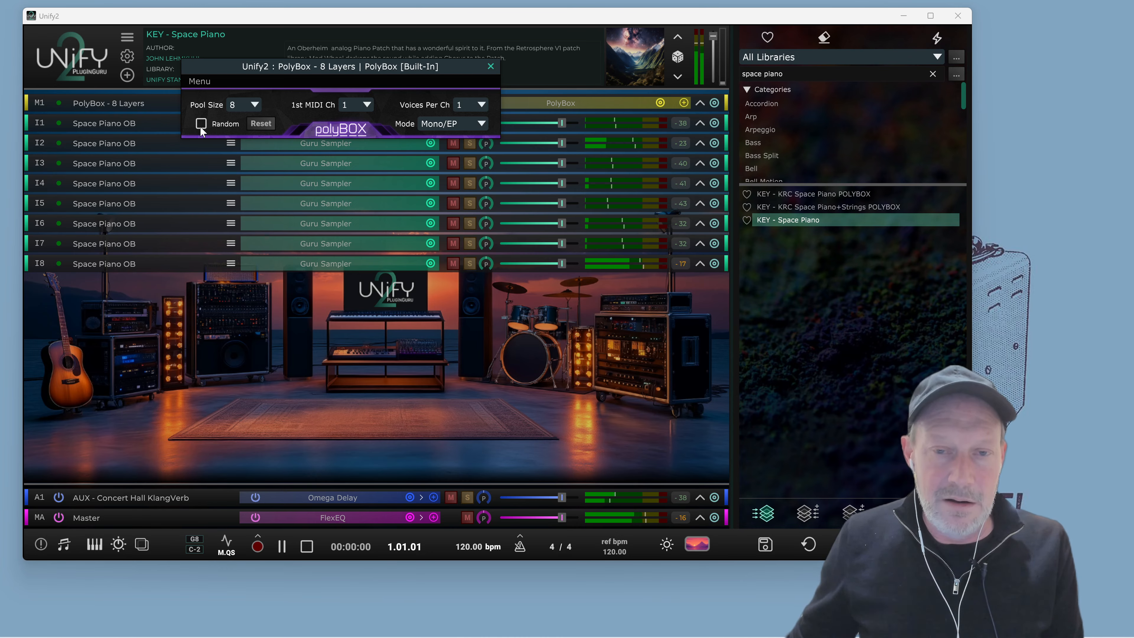
key(space)
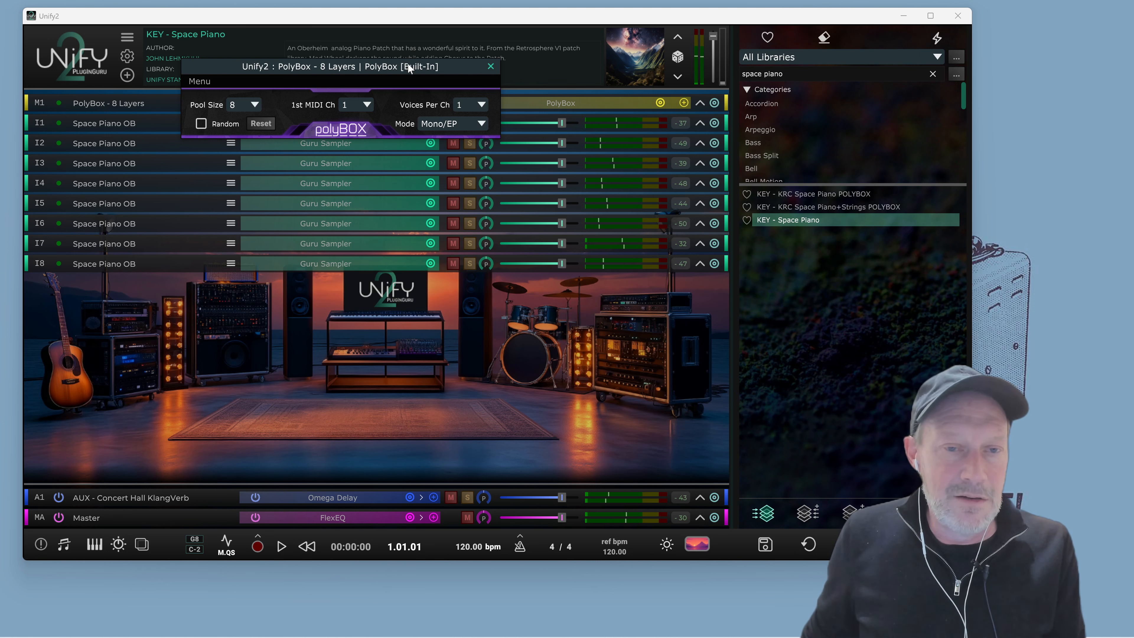
Reposition the PolyBox editor and review its Mode options, keeping Mono/EP
drag(407, 65, 417, 97)
click(456, 156)
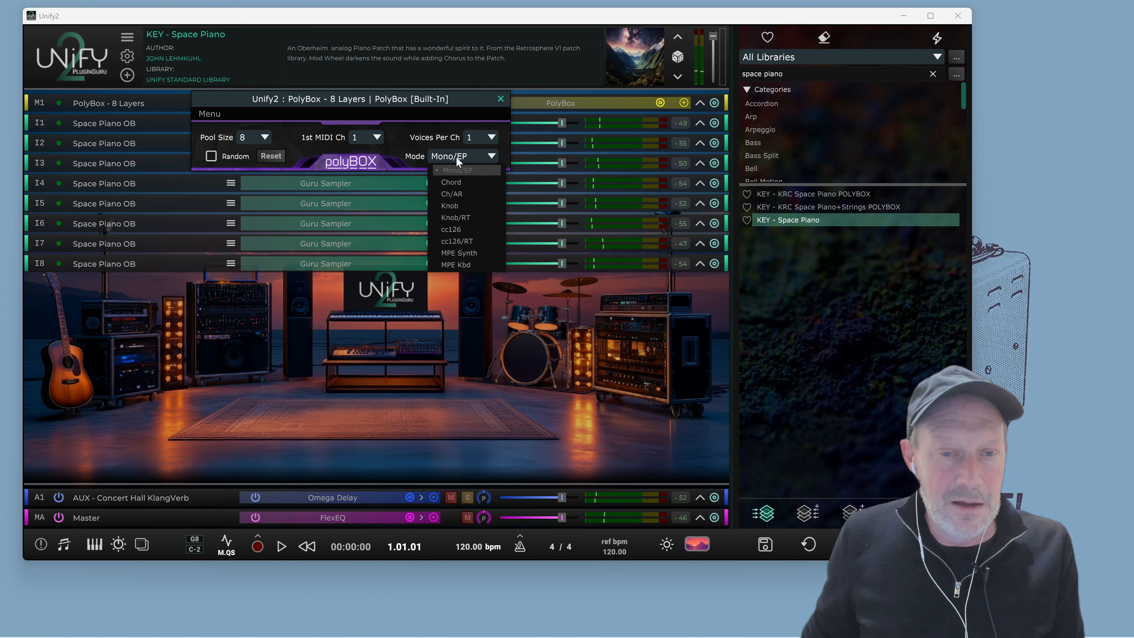
click(466, 152)
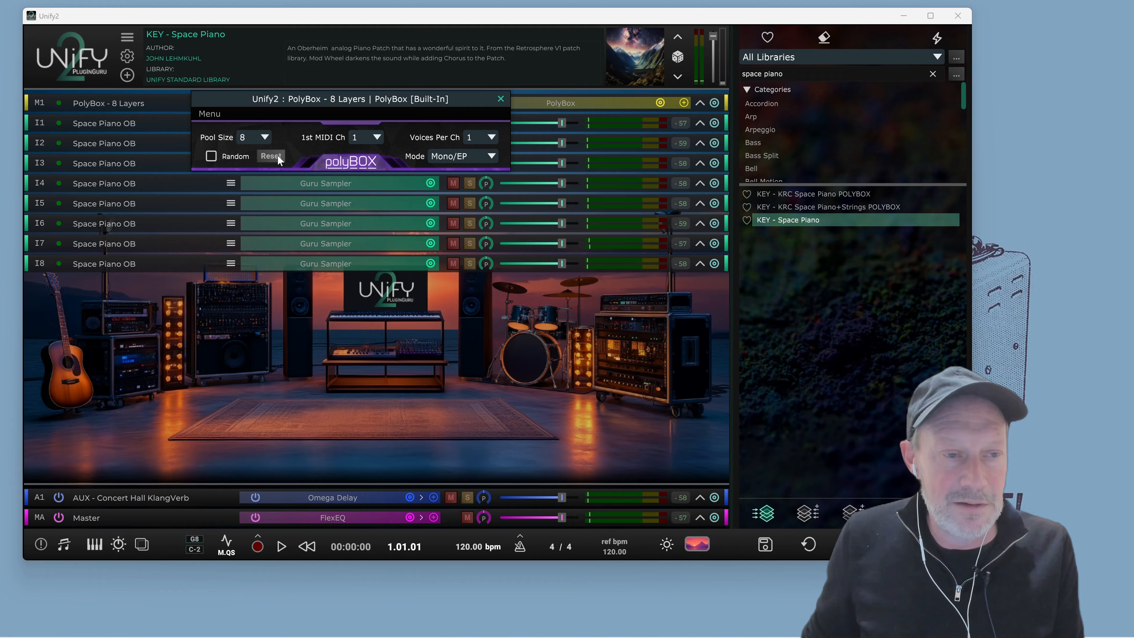
Start and stop playback twice to hear the PolyBox voice distribution
key(space)
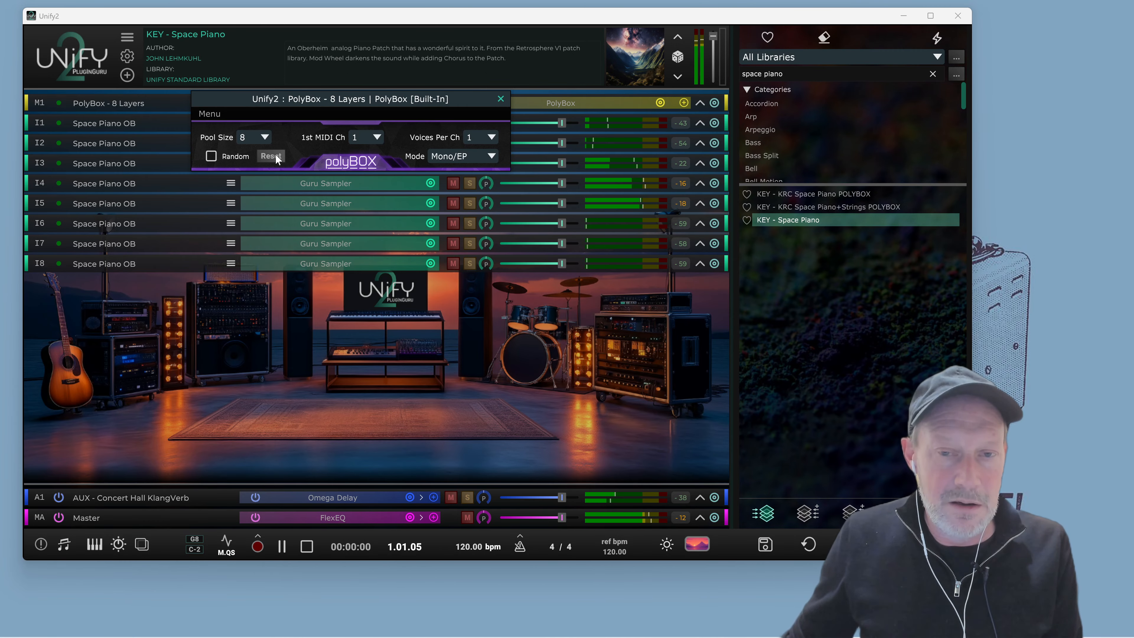
key(space)
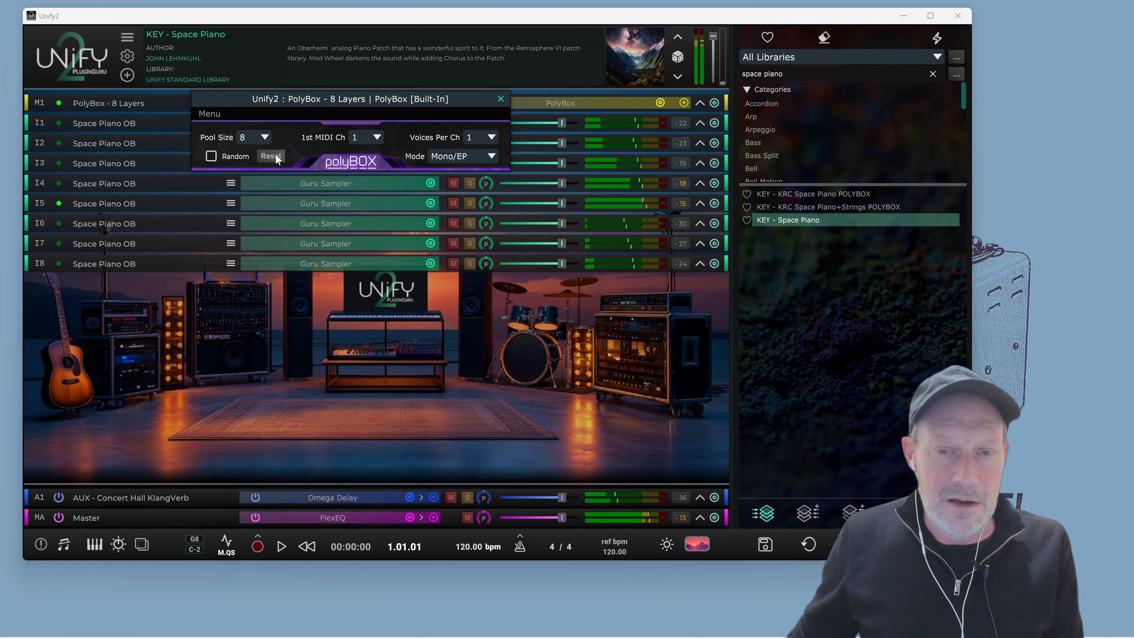
key(space)
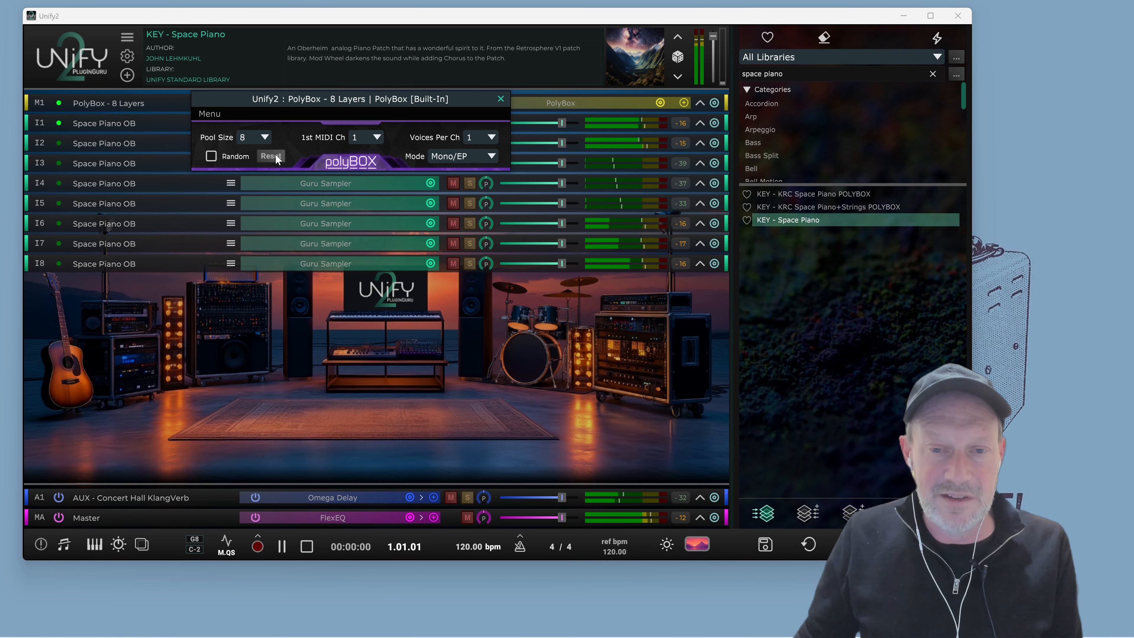
key(space)
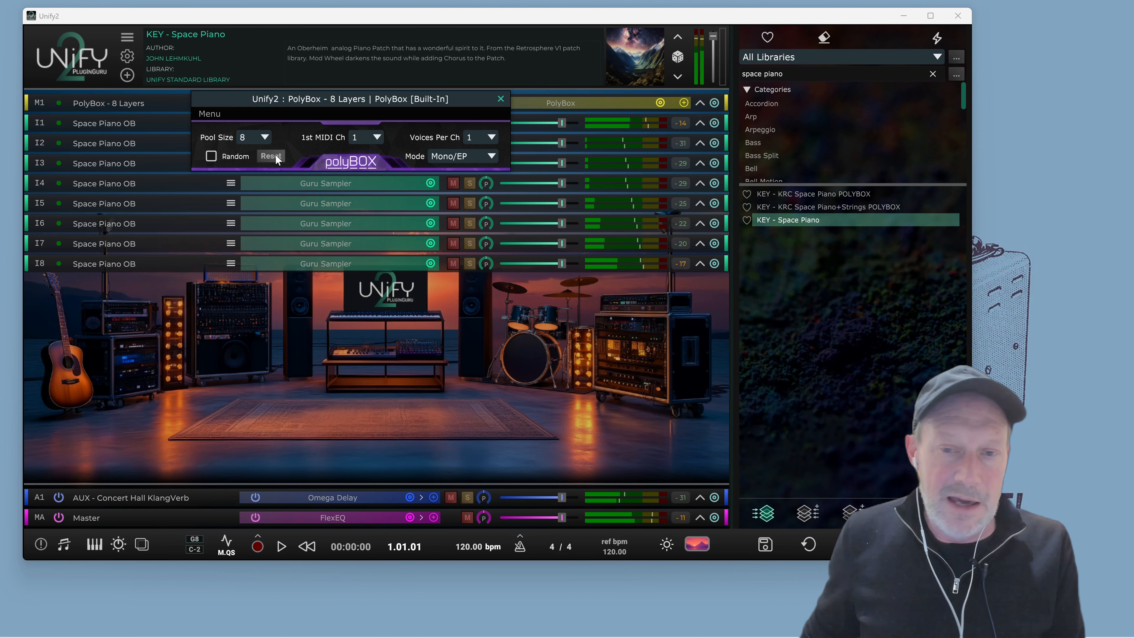
Expand layer I1, open its FX-Omnisphere editor, load Tube Overdrive into the first effect slot and close it
click(698, 123)
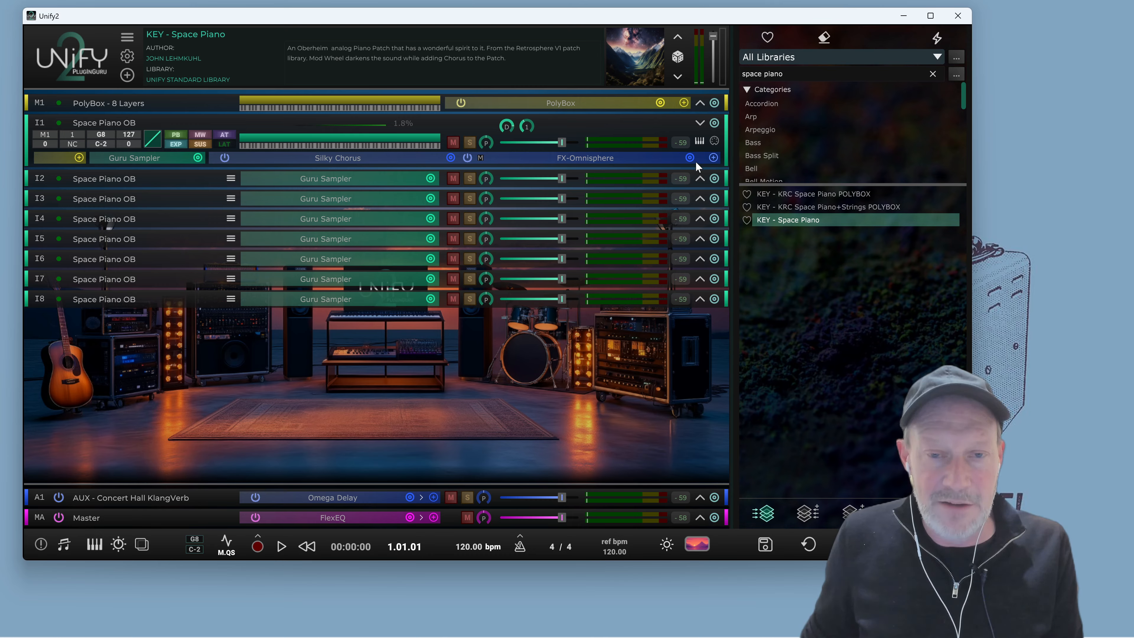
click(607, 164)
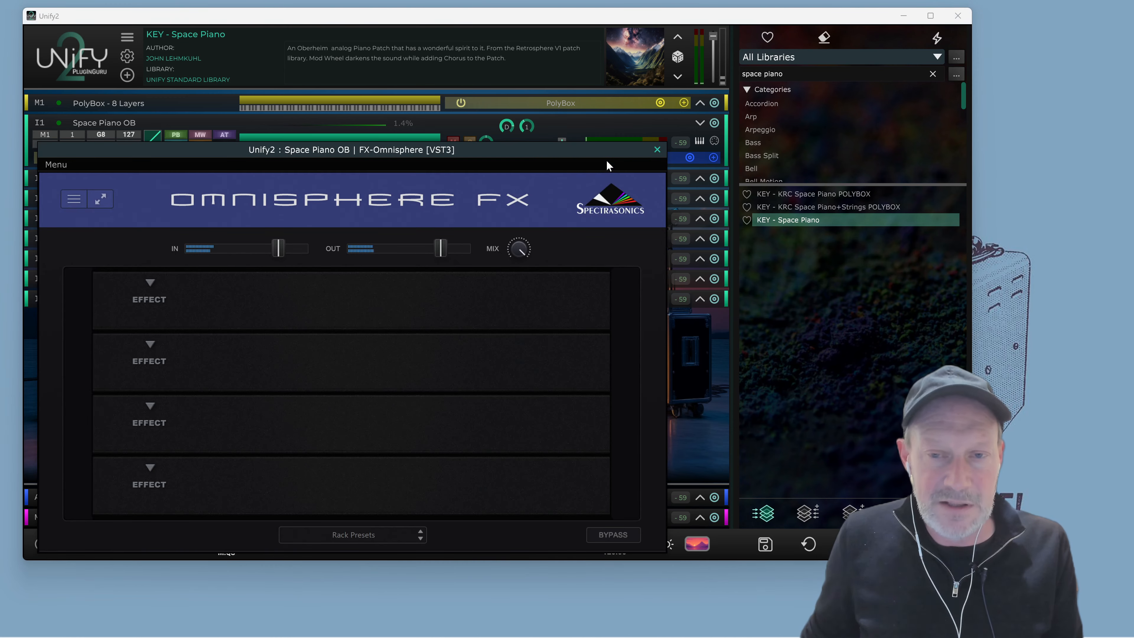
drag(660, 114, 658, 126)
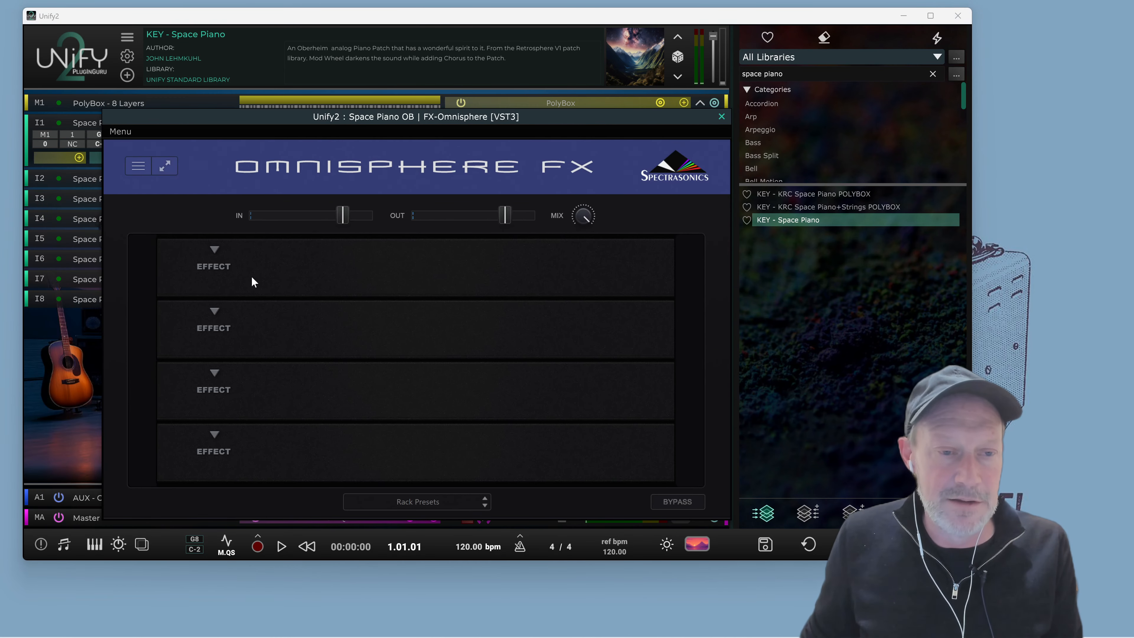
click(217, 249)
mouse_move(243, 270)
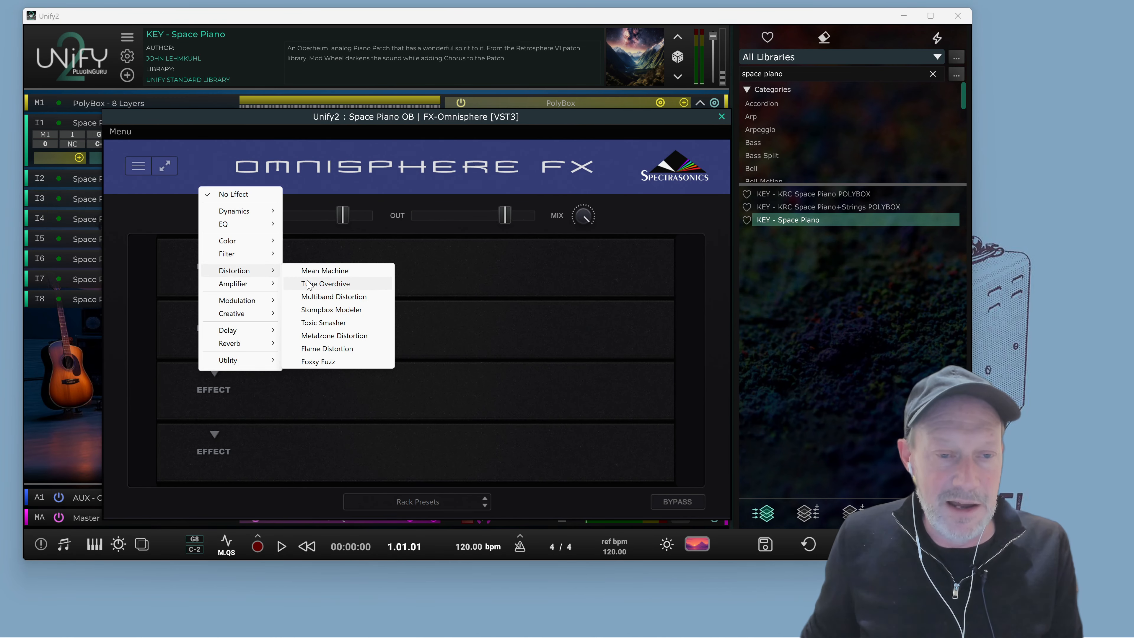
click(321, 281)
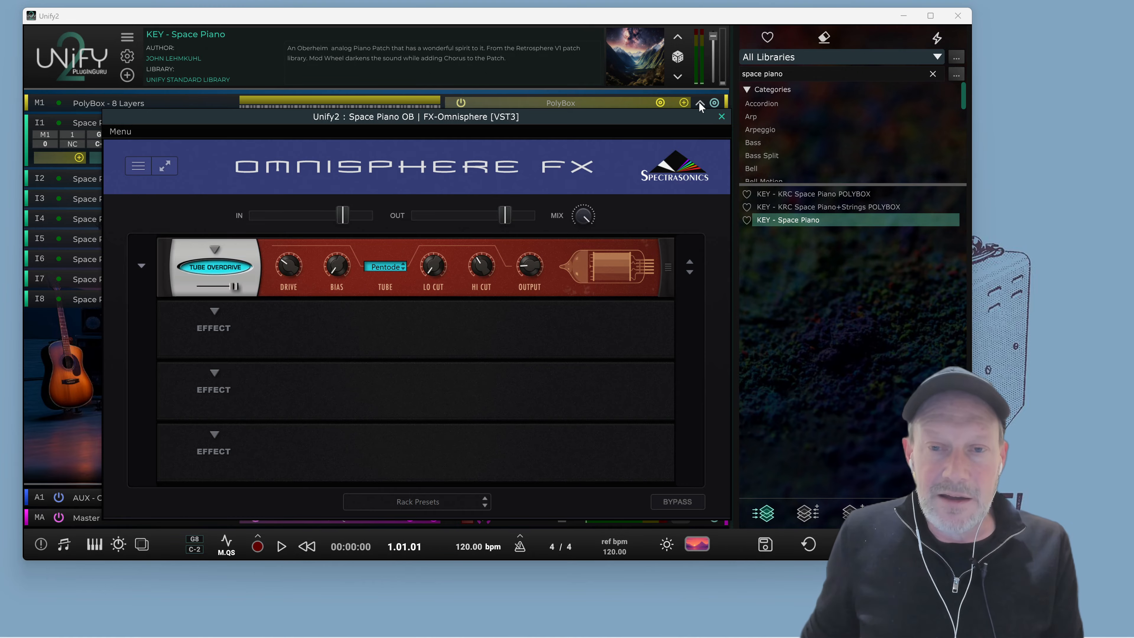
click(721, 117)
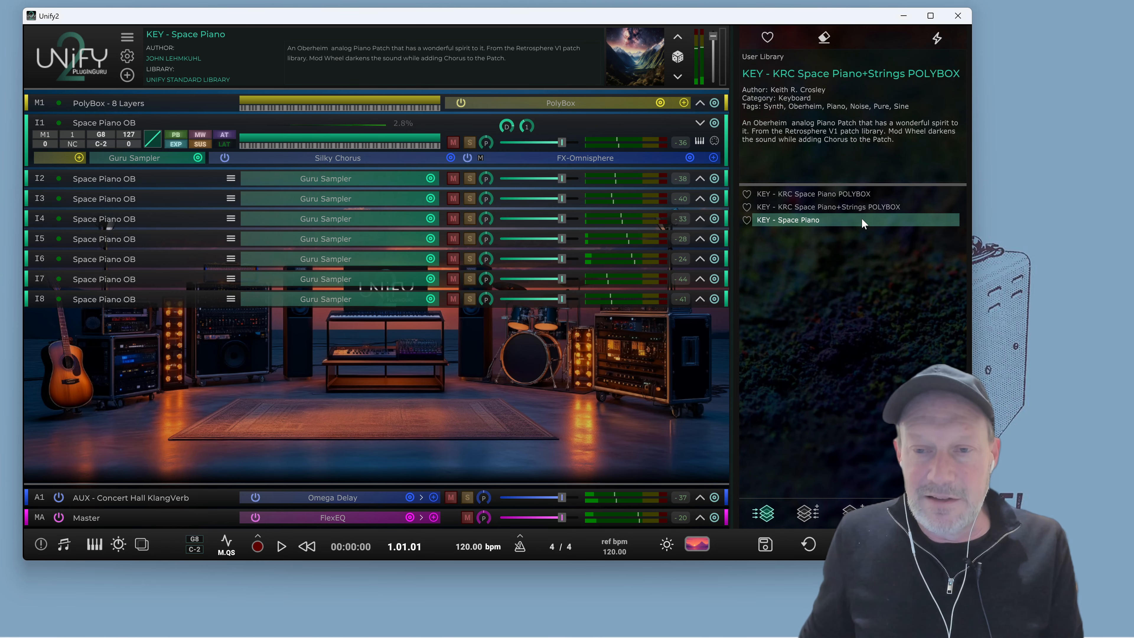
Load the KEY - KRC Space Piano POLYBOX preset, expand layer I1 and inspect its FX-Omnisphere effects
click(826, 194)
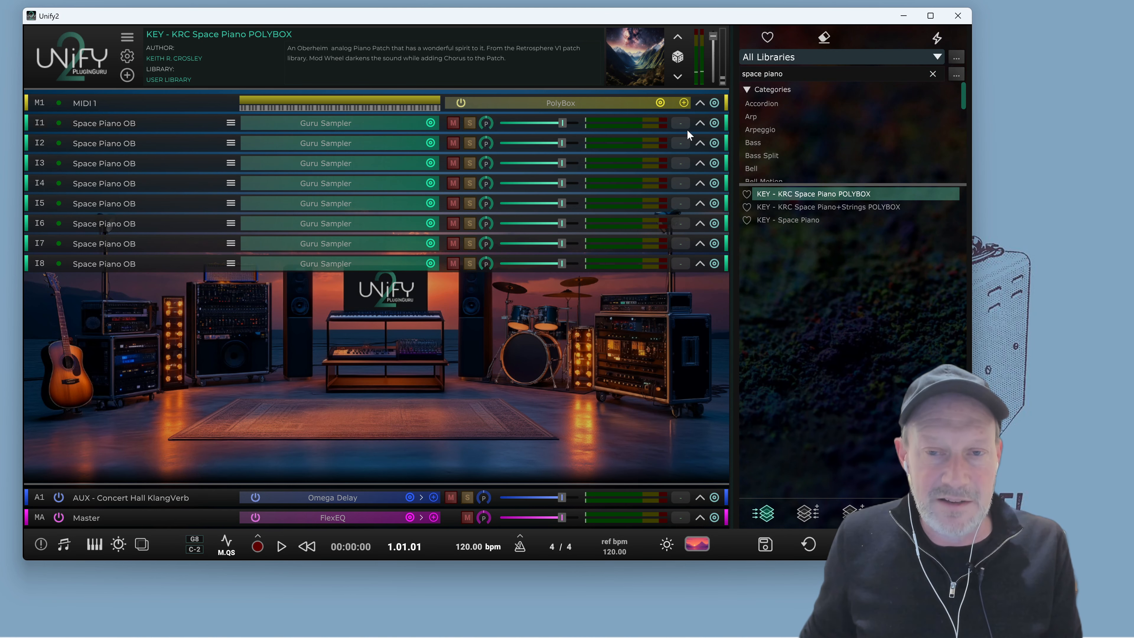
click(699, 123)
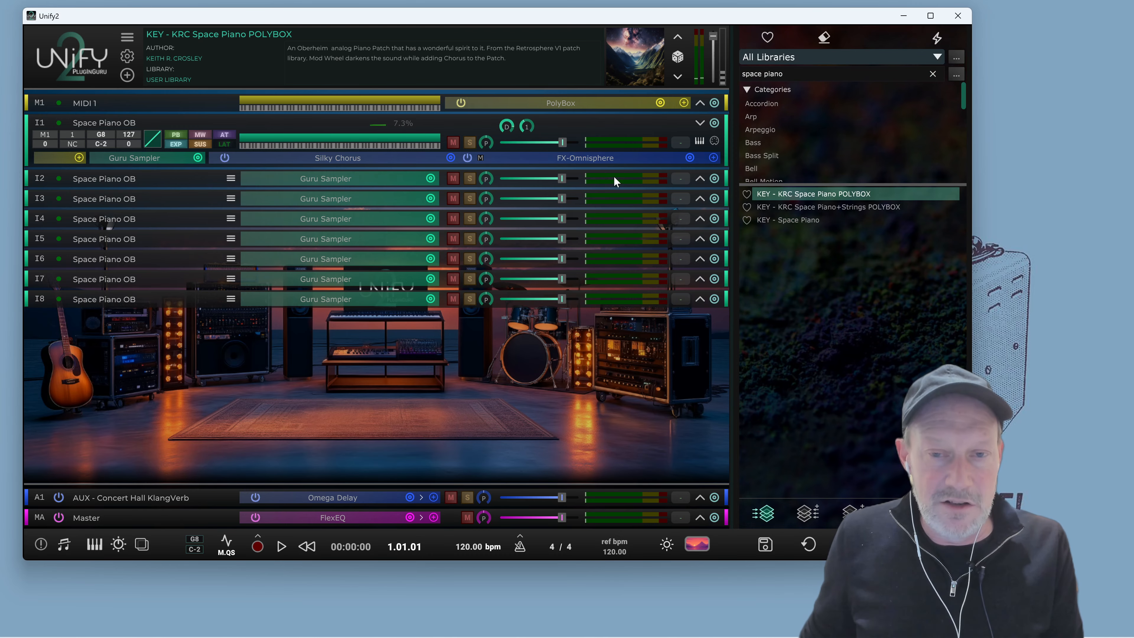
click(612, 159)
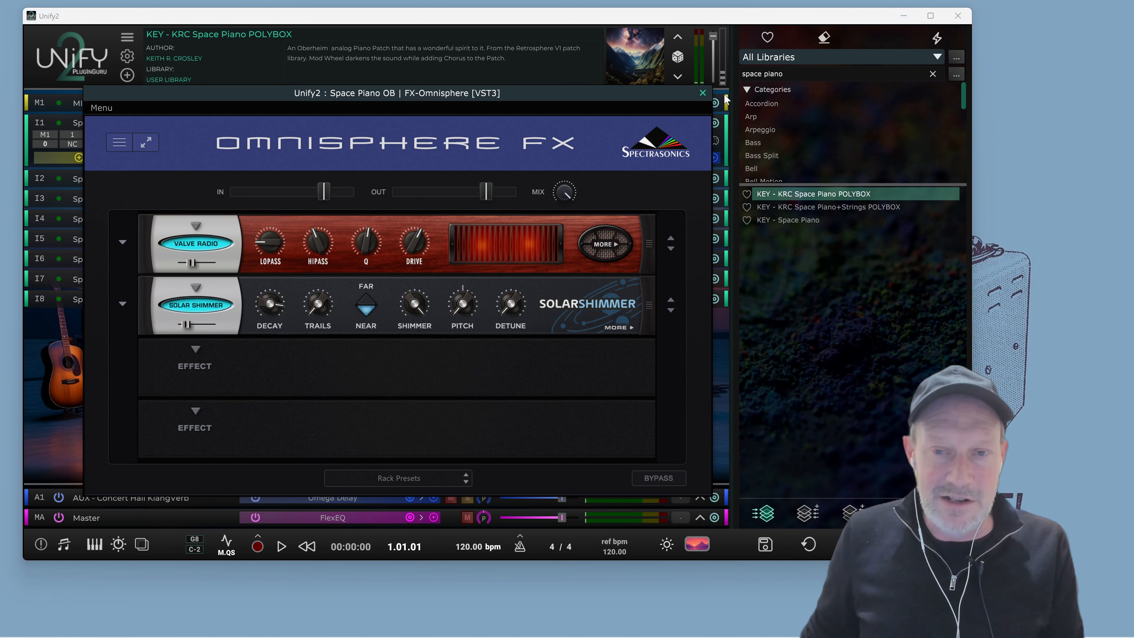
click(703, 93)
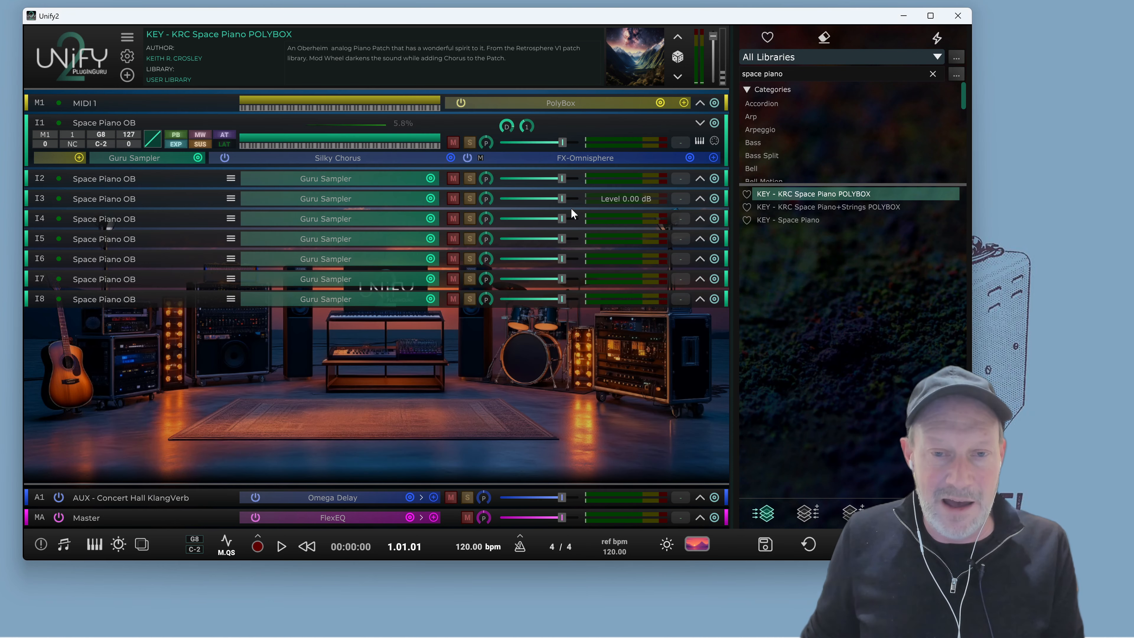
Expand layer I2 and inspect its FX-Omnisphere effects, then close the editor
click(701, 177)
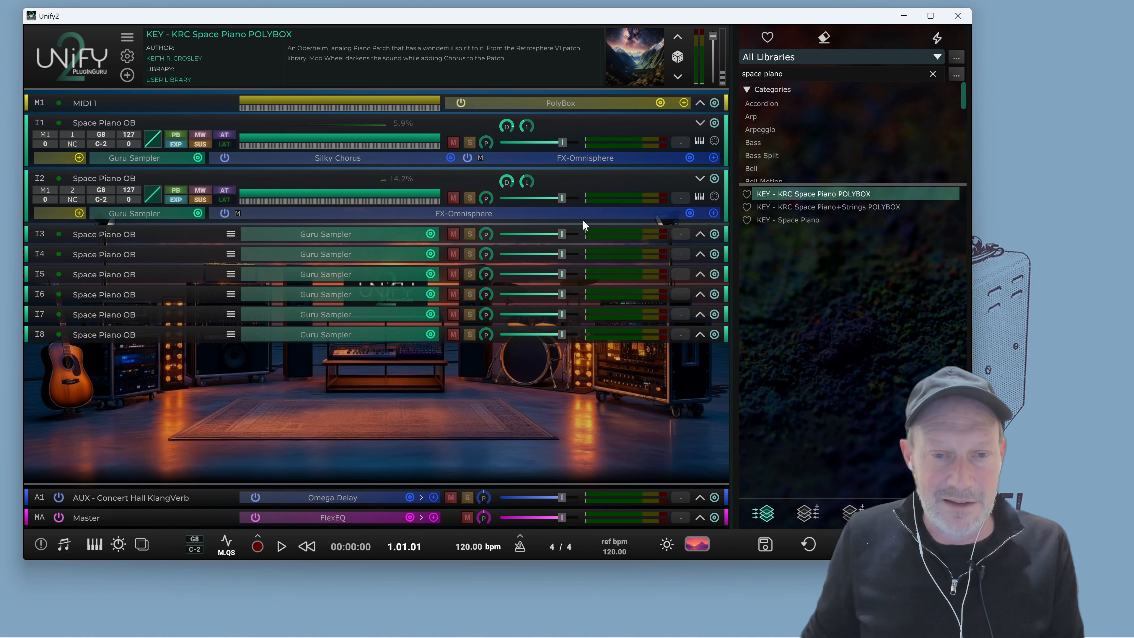
click(470, 214)
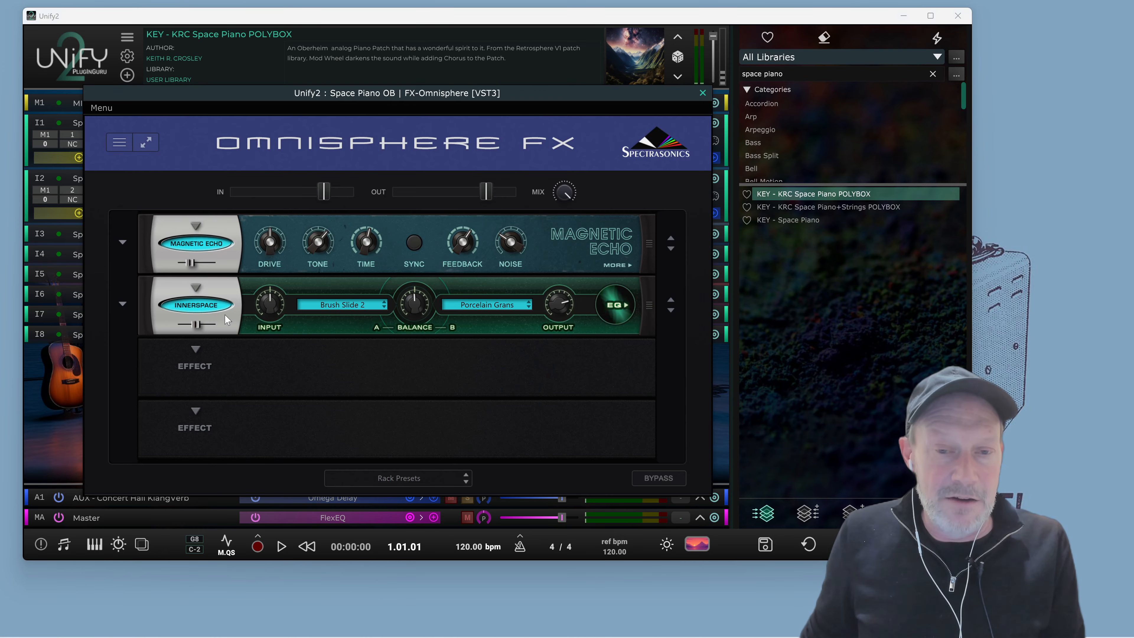
click(702, 92)
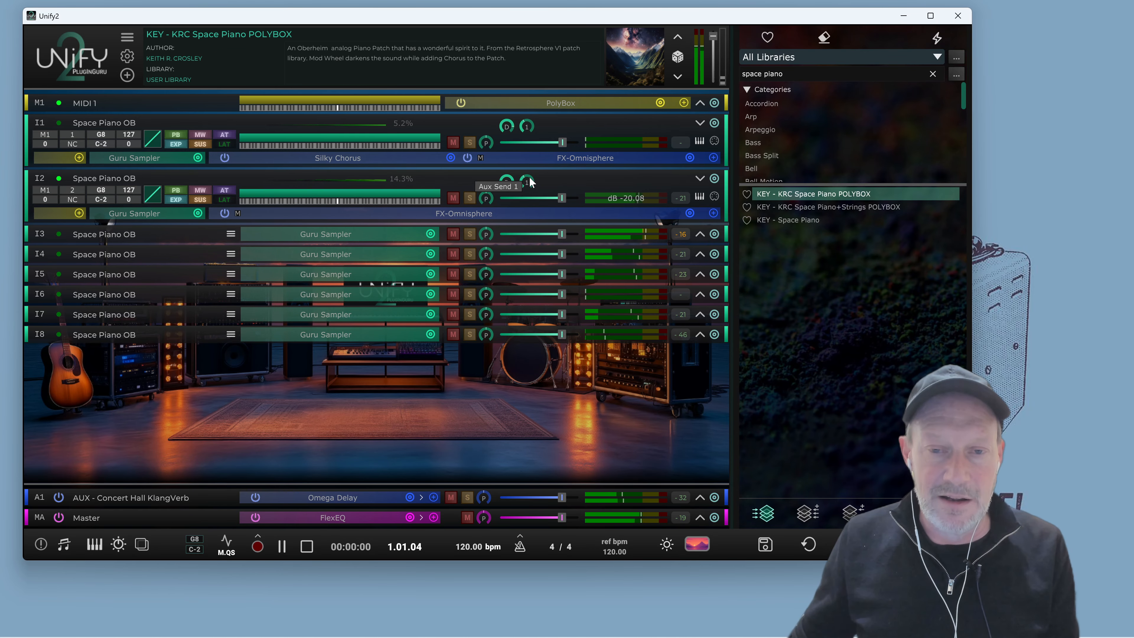
Play the preset briefly, then expand the Master channel to show its effects
key(space)
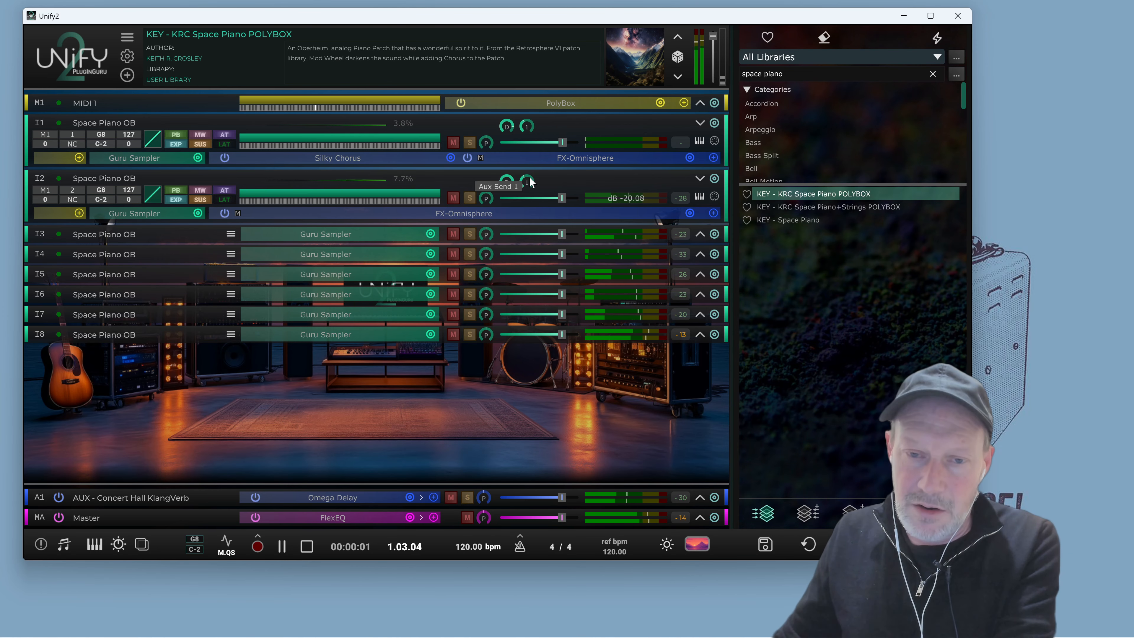
key(space)
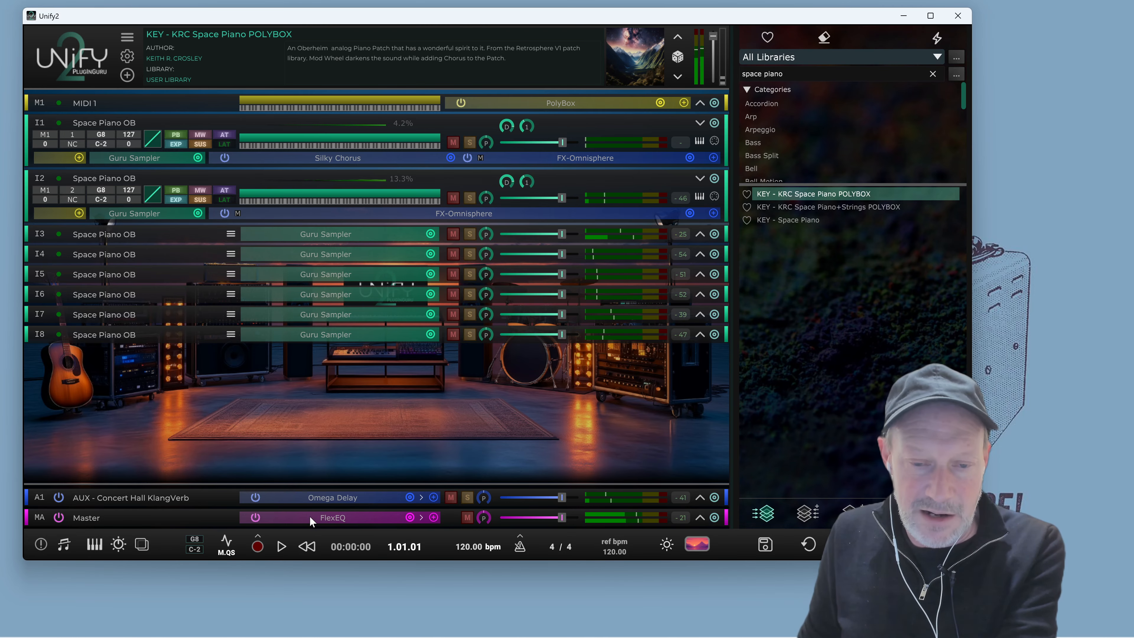
click(701, 517)
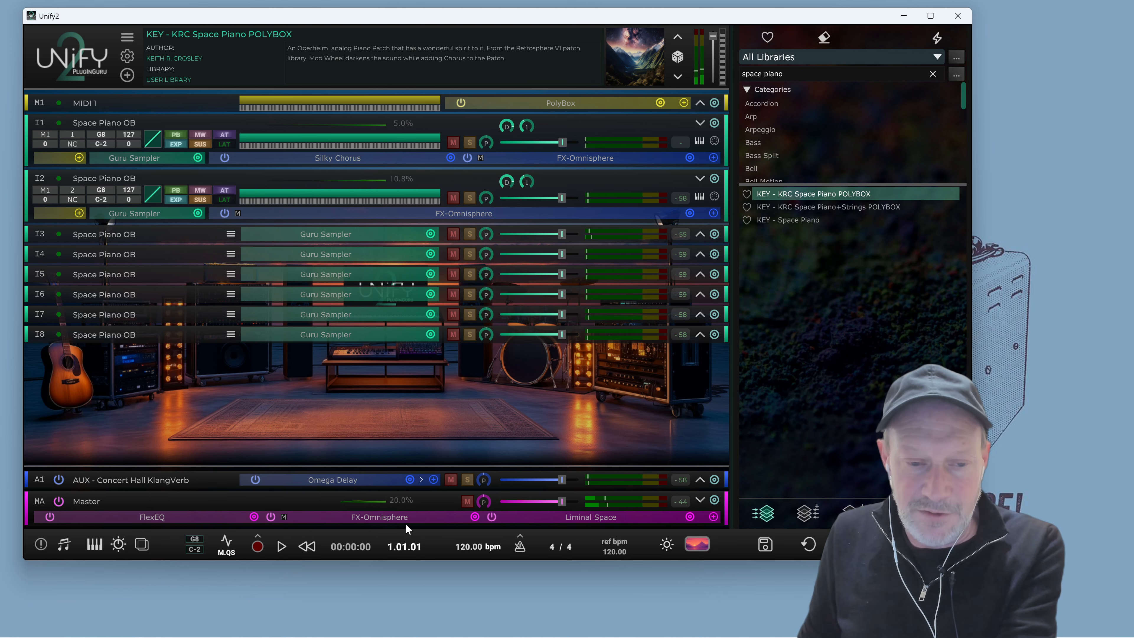
Open the Master channel's FX-Omnisphere editor, play the preset briefly, and close the editor
click(390, 518)
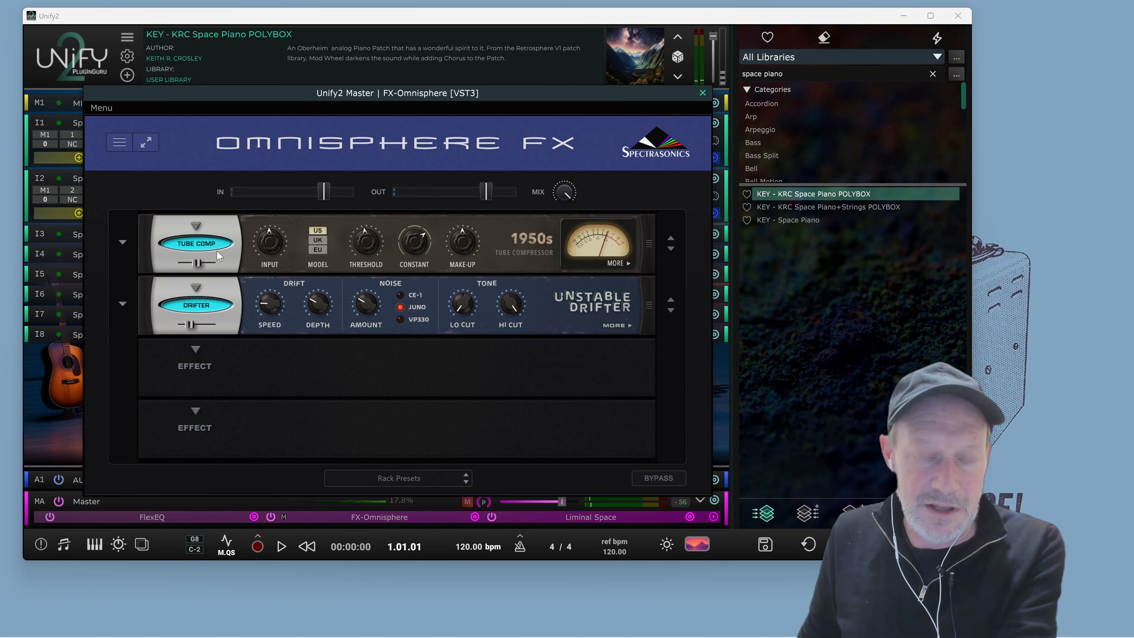
key(space)
key(space)
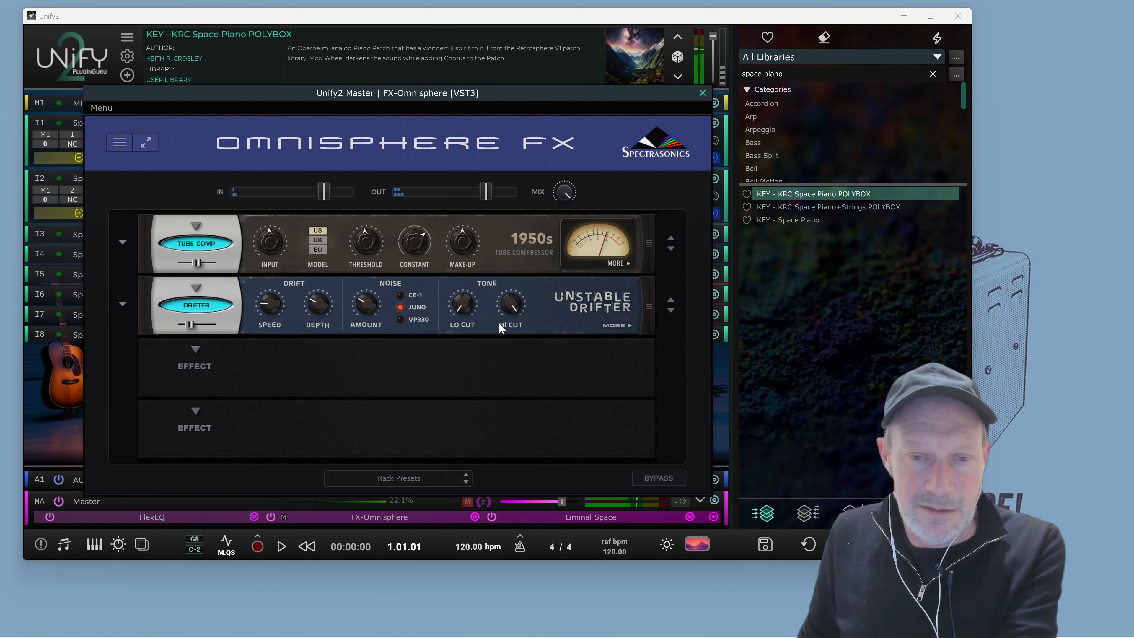
click(704, 92)
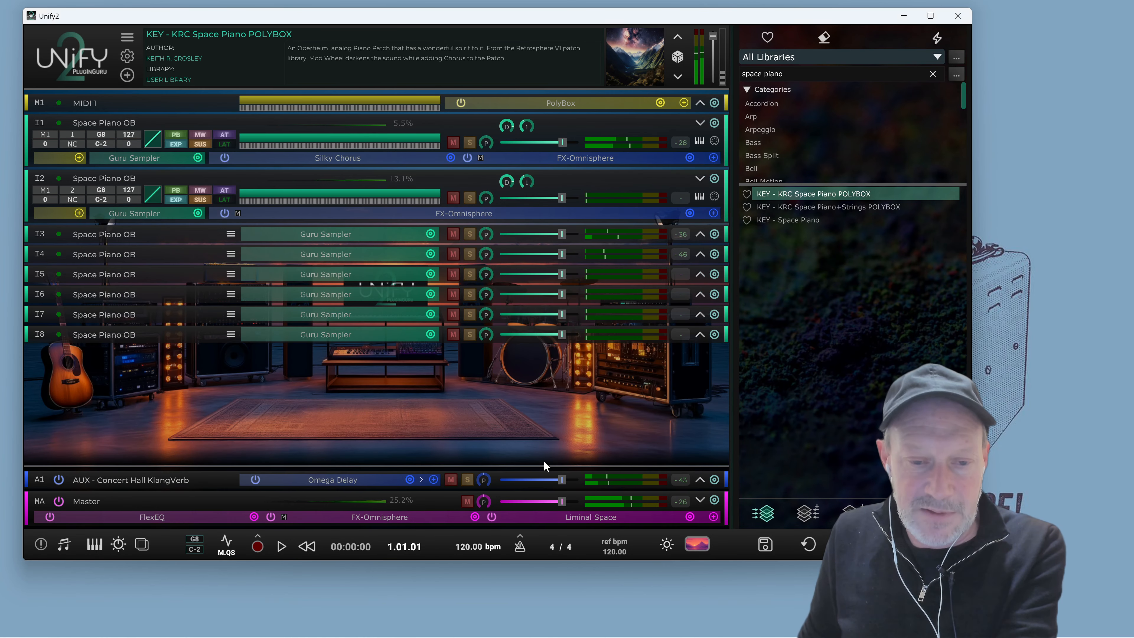
Open and close the Master channel's Liminal Space reverb editor, then play the preset briefly
click(580, 518)
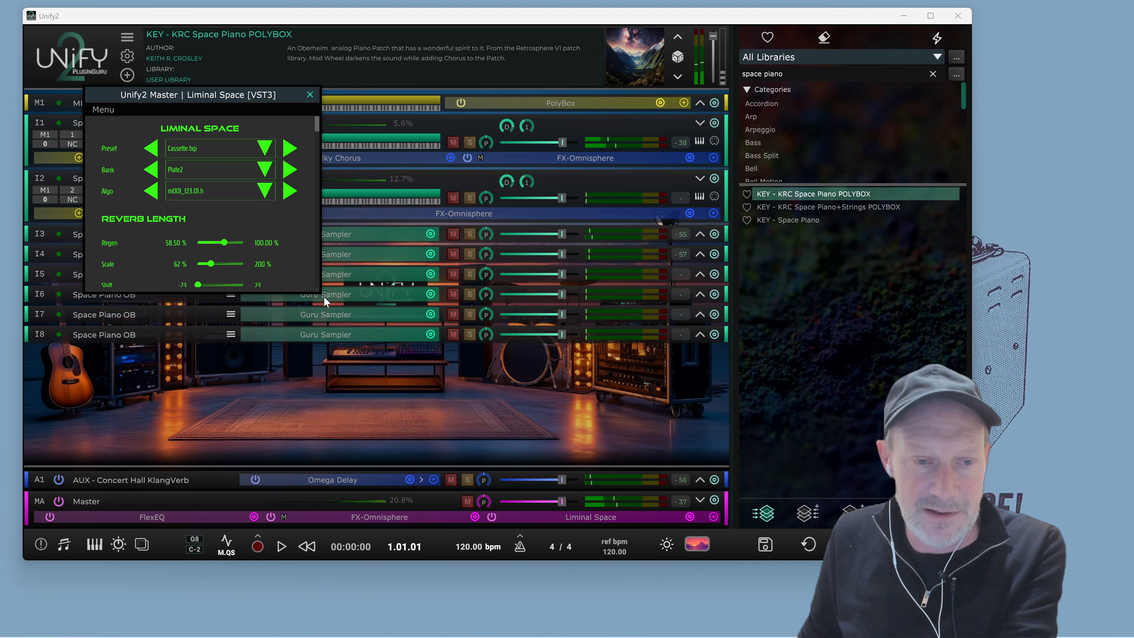
click(308, 95)
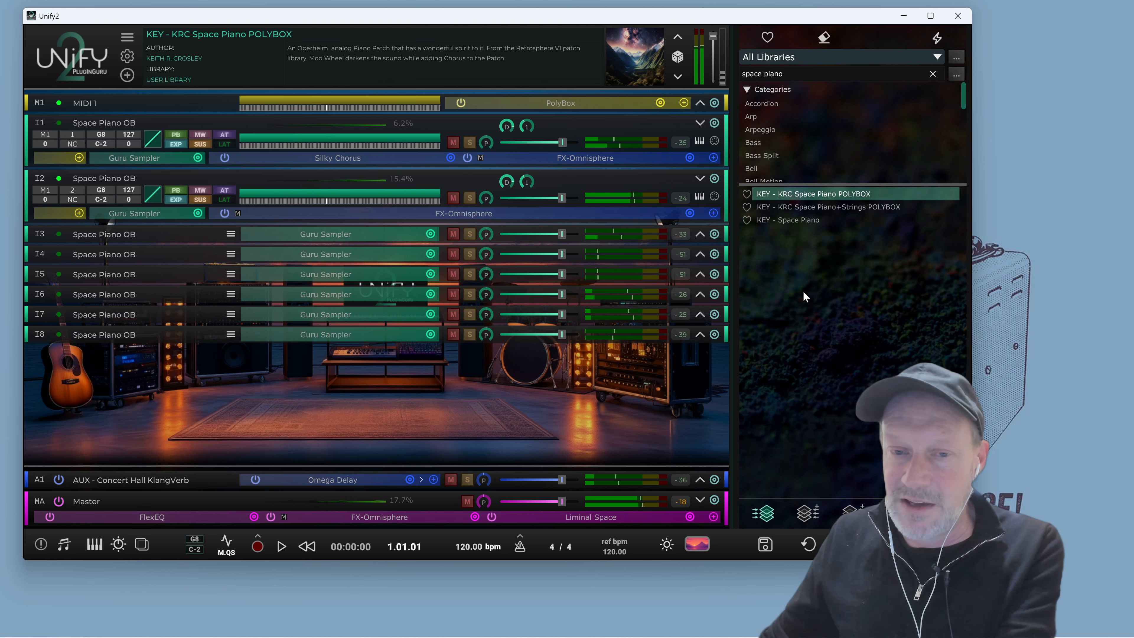
key(space)
key(space)
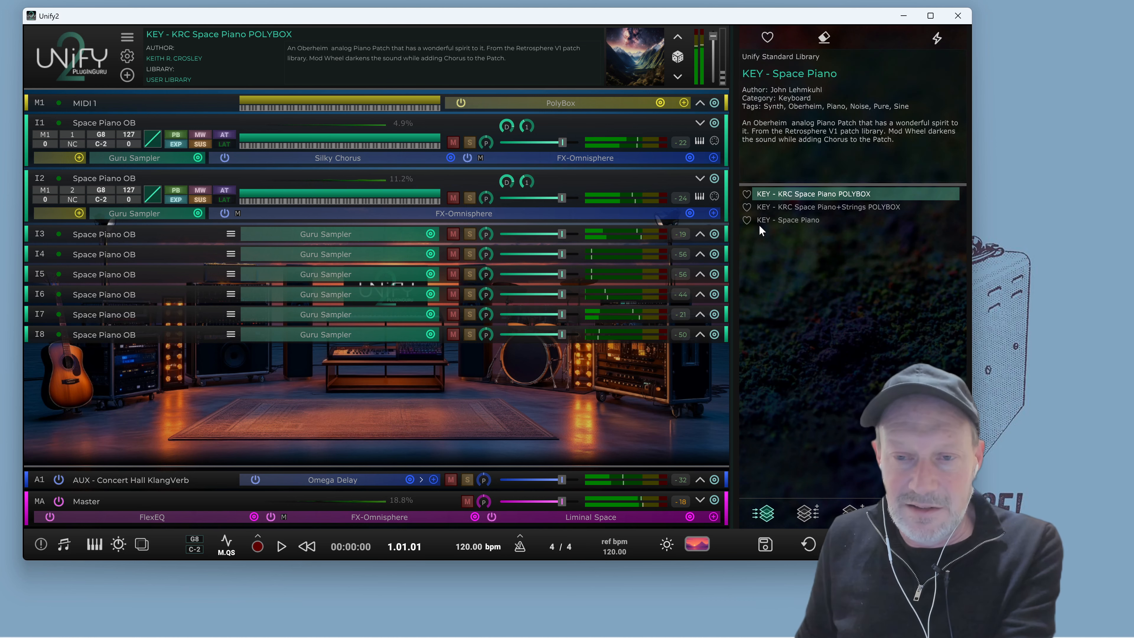
Load the KEY - KRC Space Piano+Strings POLYBOX preset, expand the I9 Violin Ensemble layer, and play it
click(814, 208)
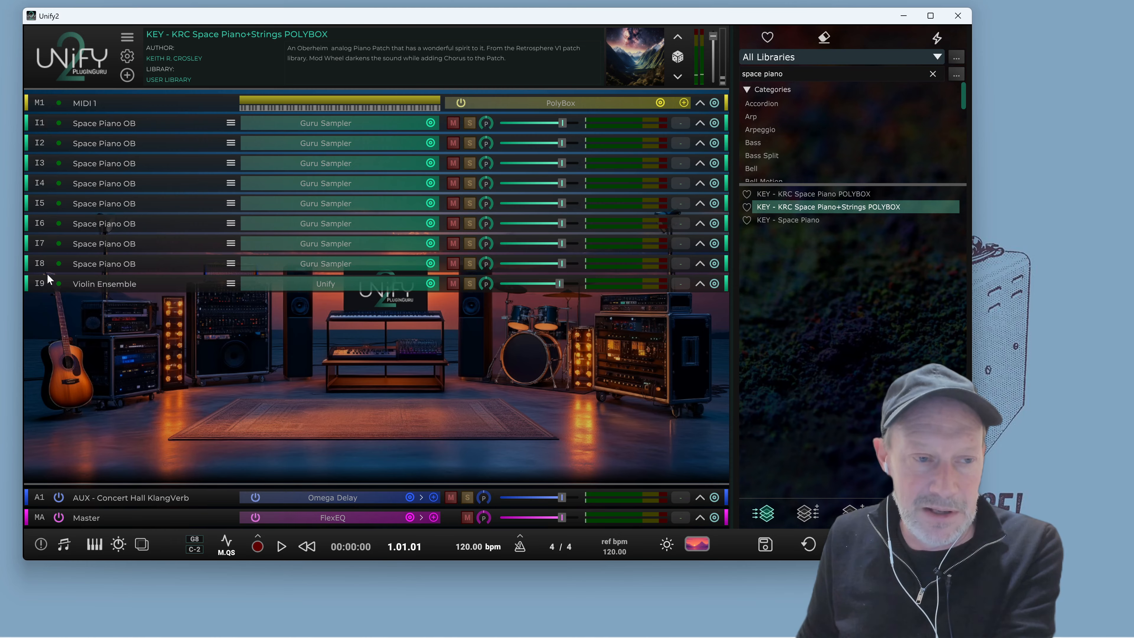
click(699, 282)
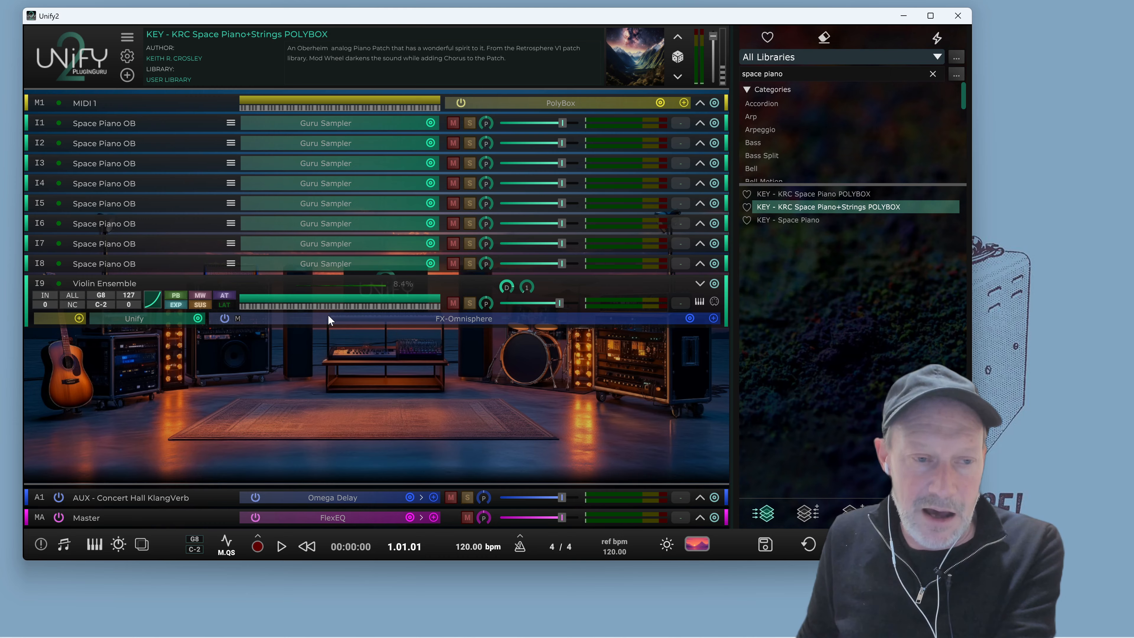
key(space)
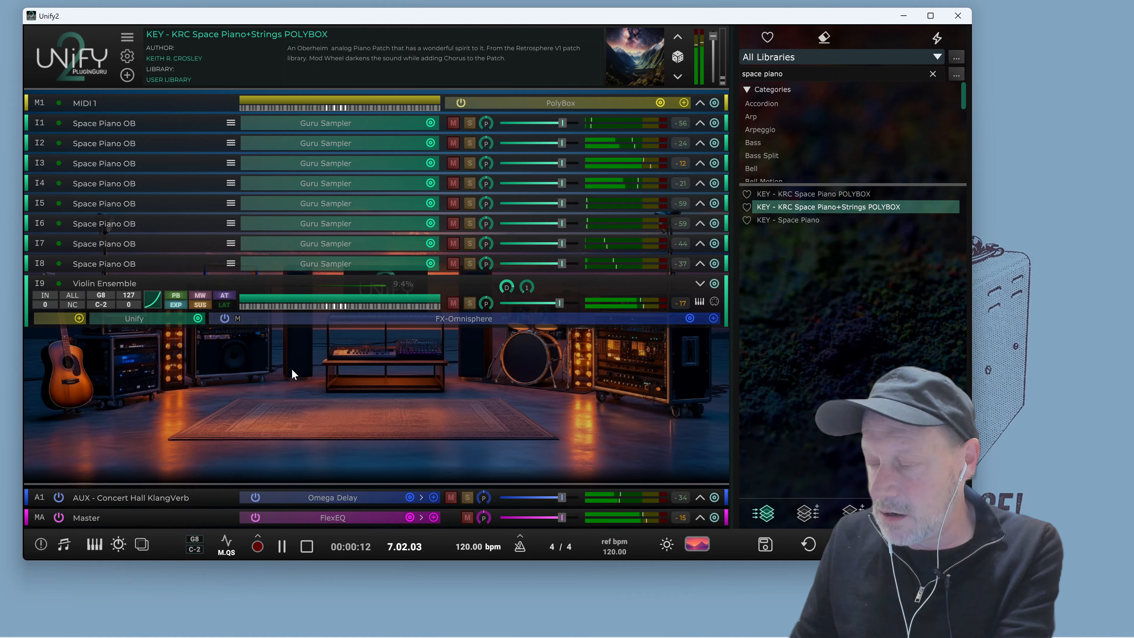
key(space)
key(space)
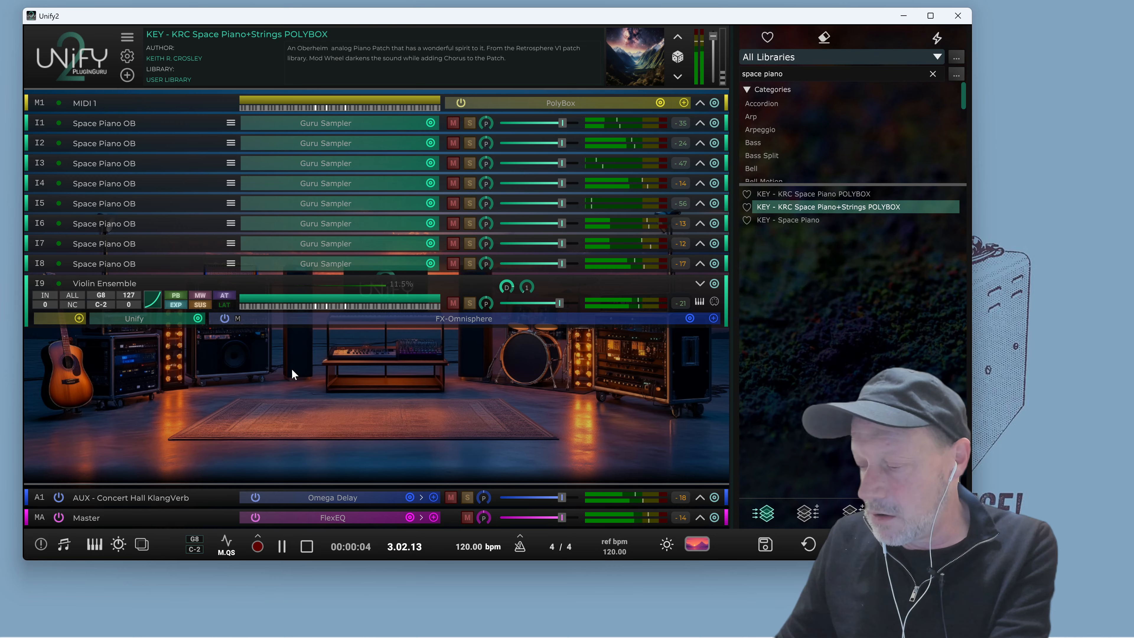
key(space)
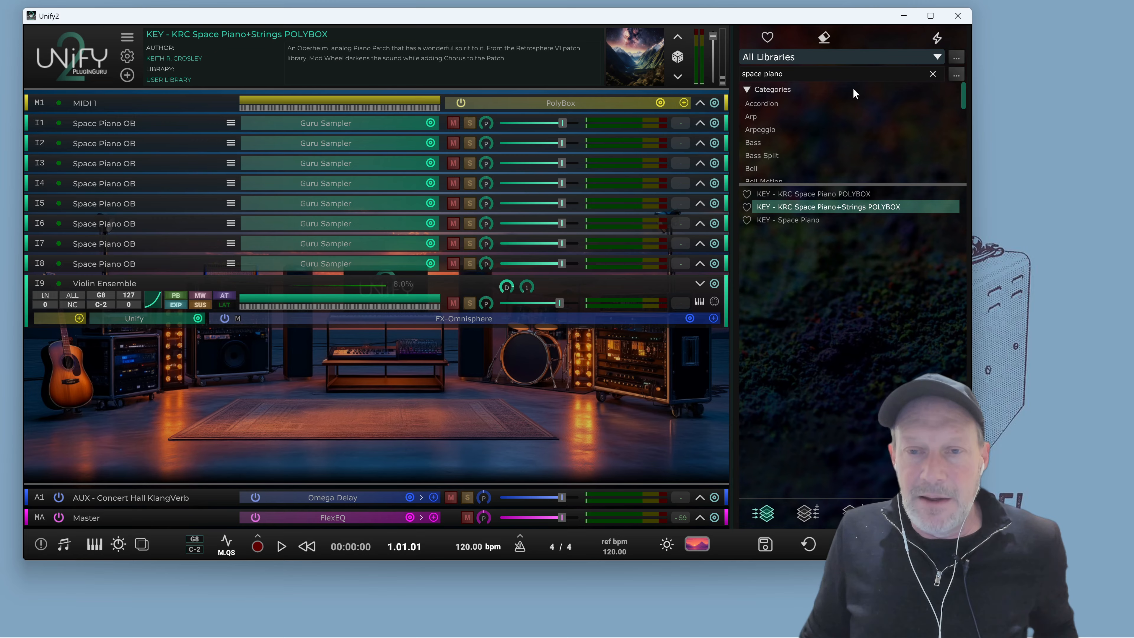
Clear the preset search and restrict the browser to the User Library, then play the loaded preset
click(931, 75)
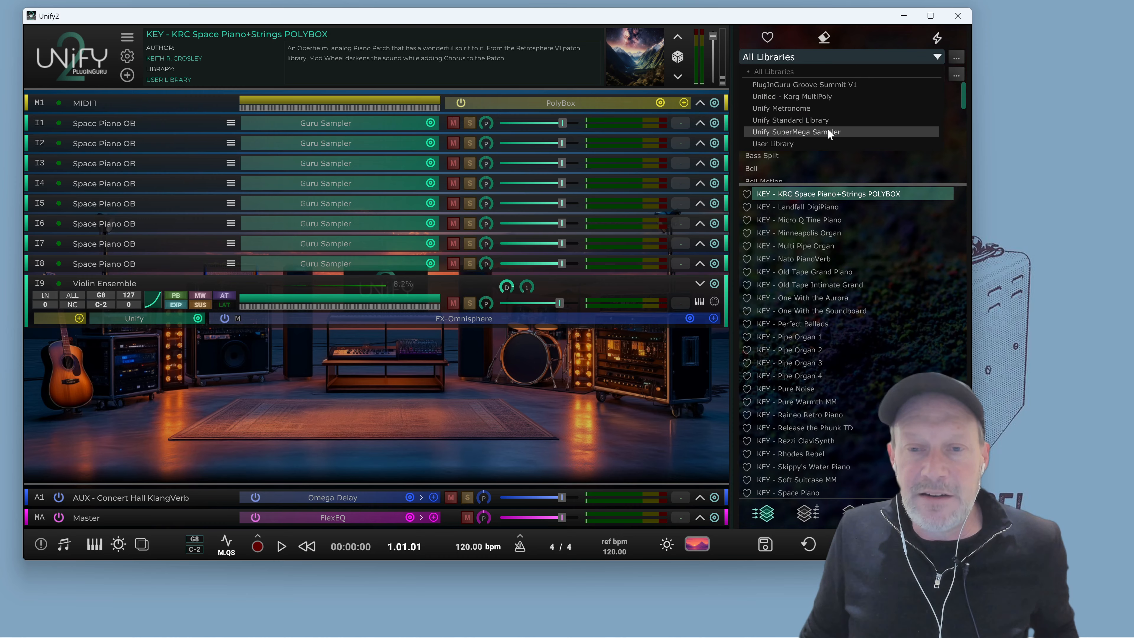
click(803, 143)
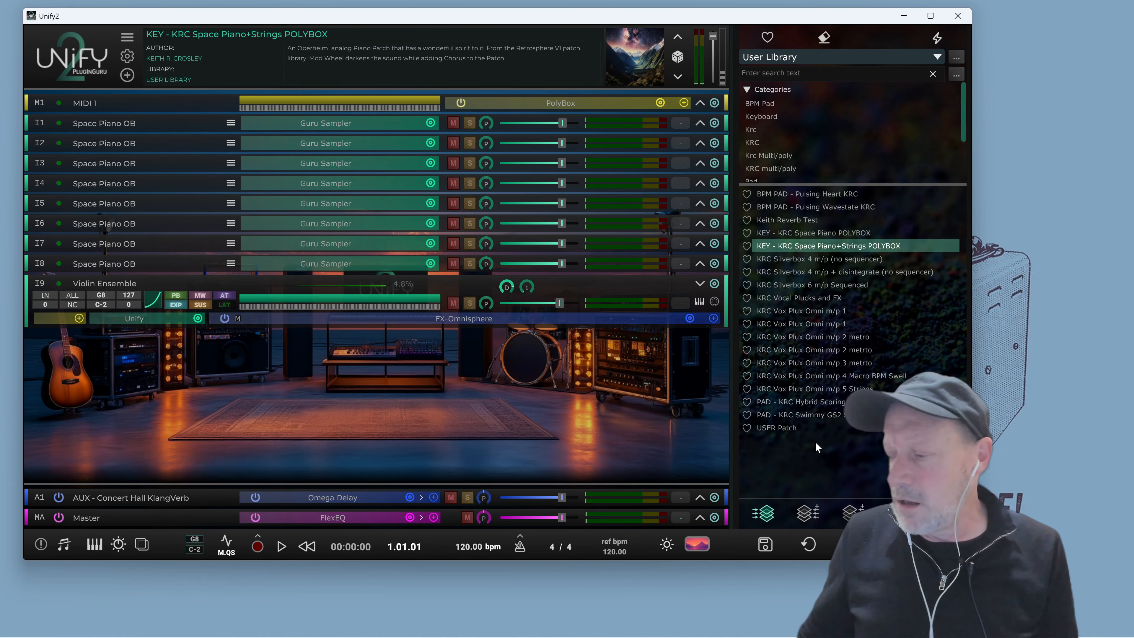
key(space)
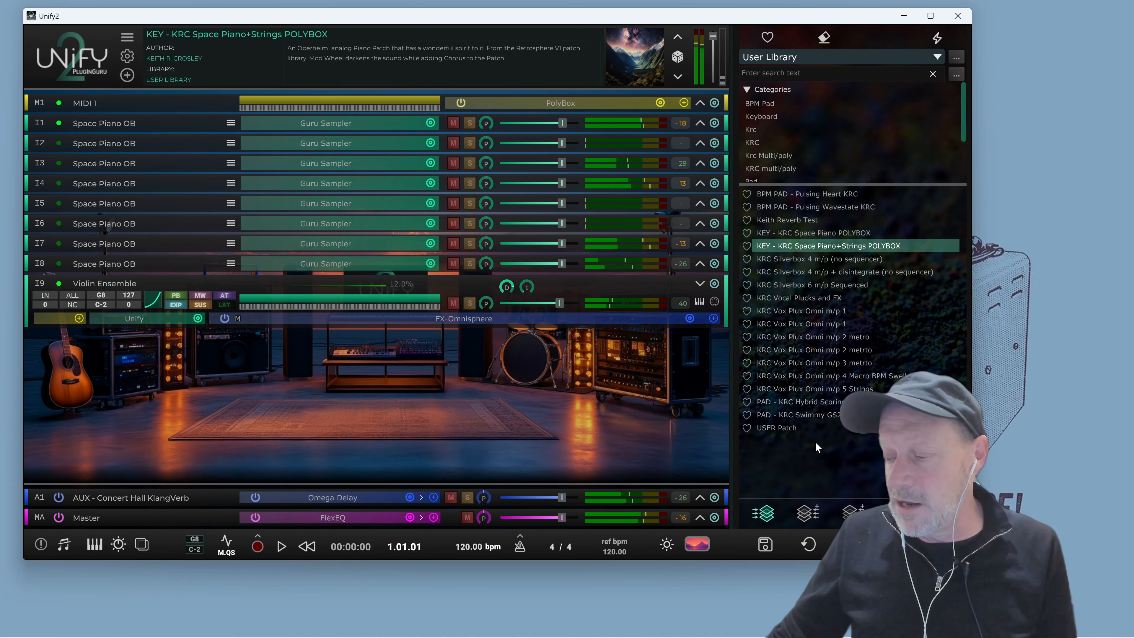
key(space)
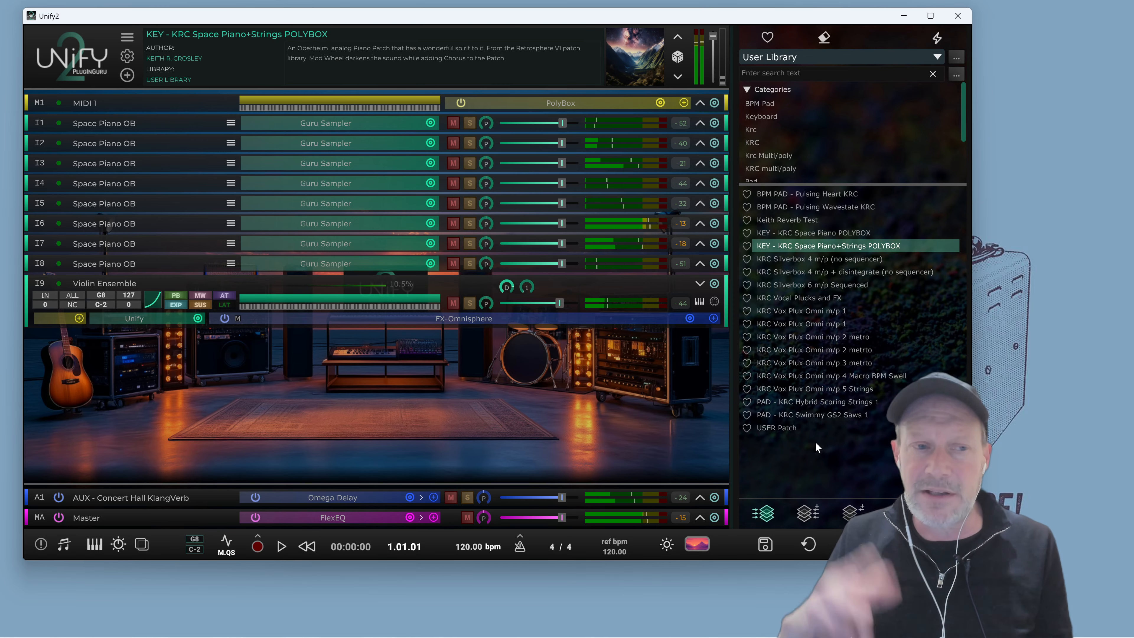
mouse_move(830, 432)
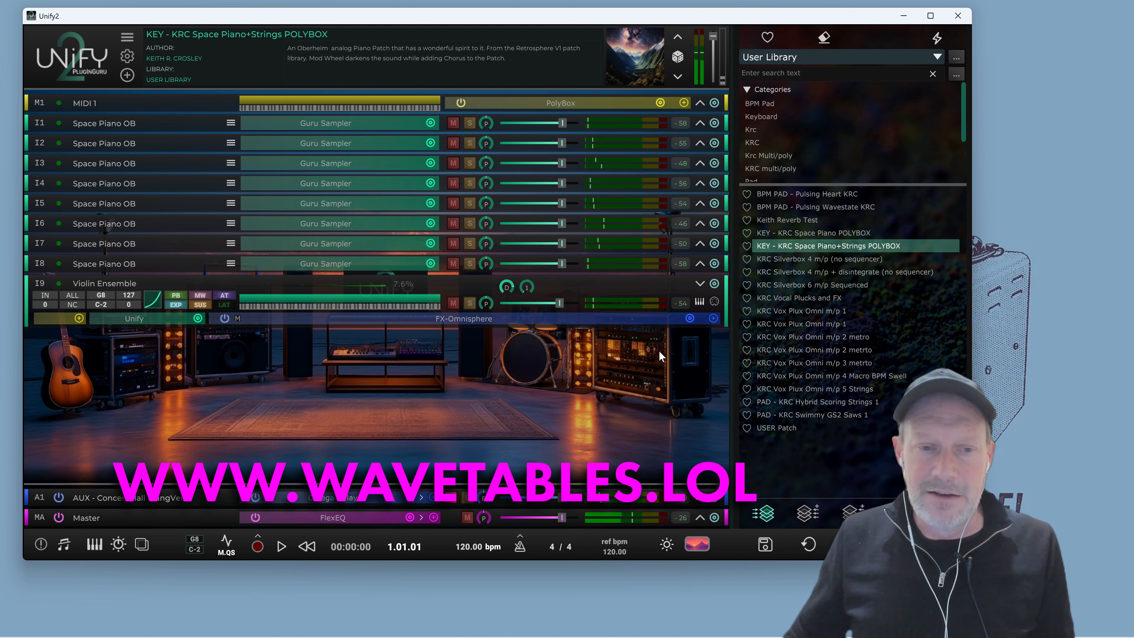
key(space)
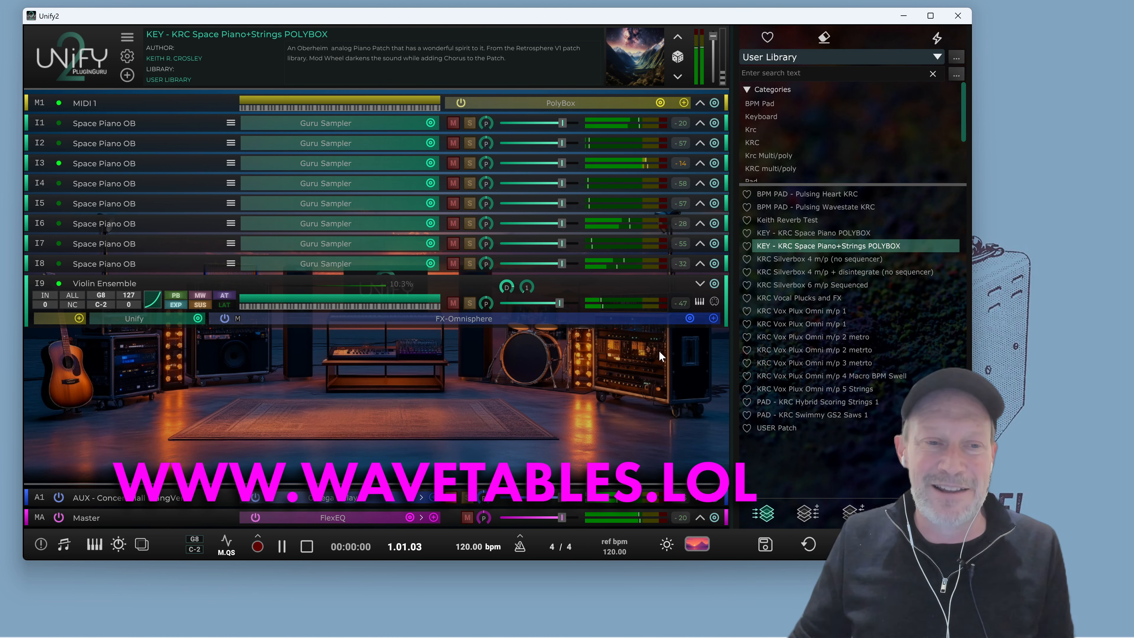